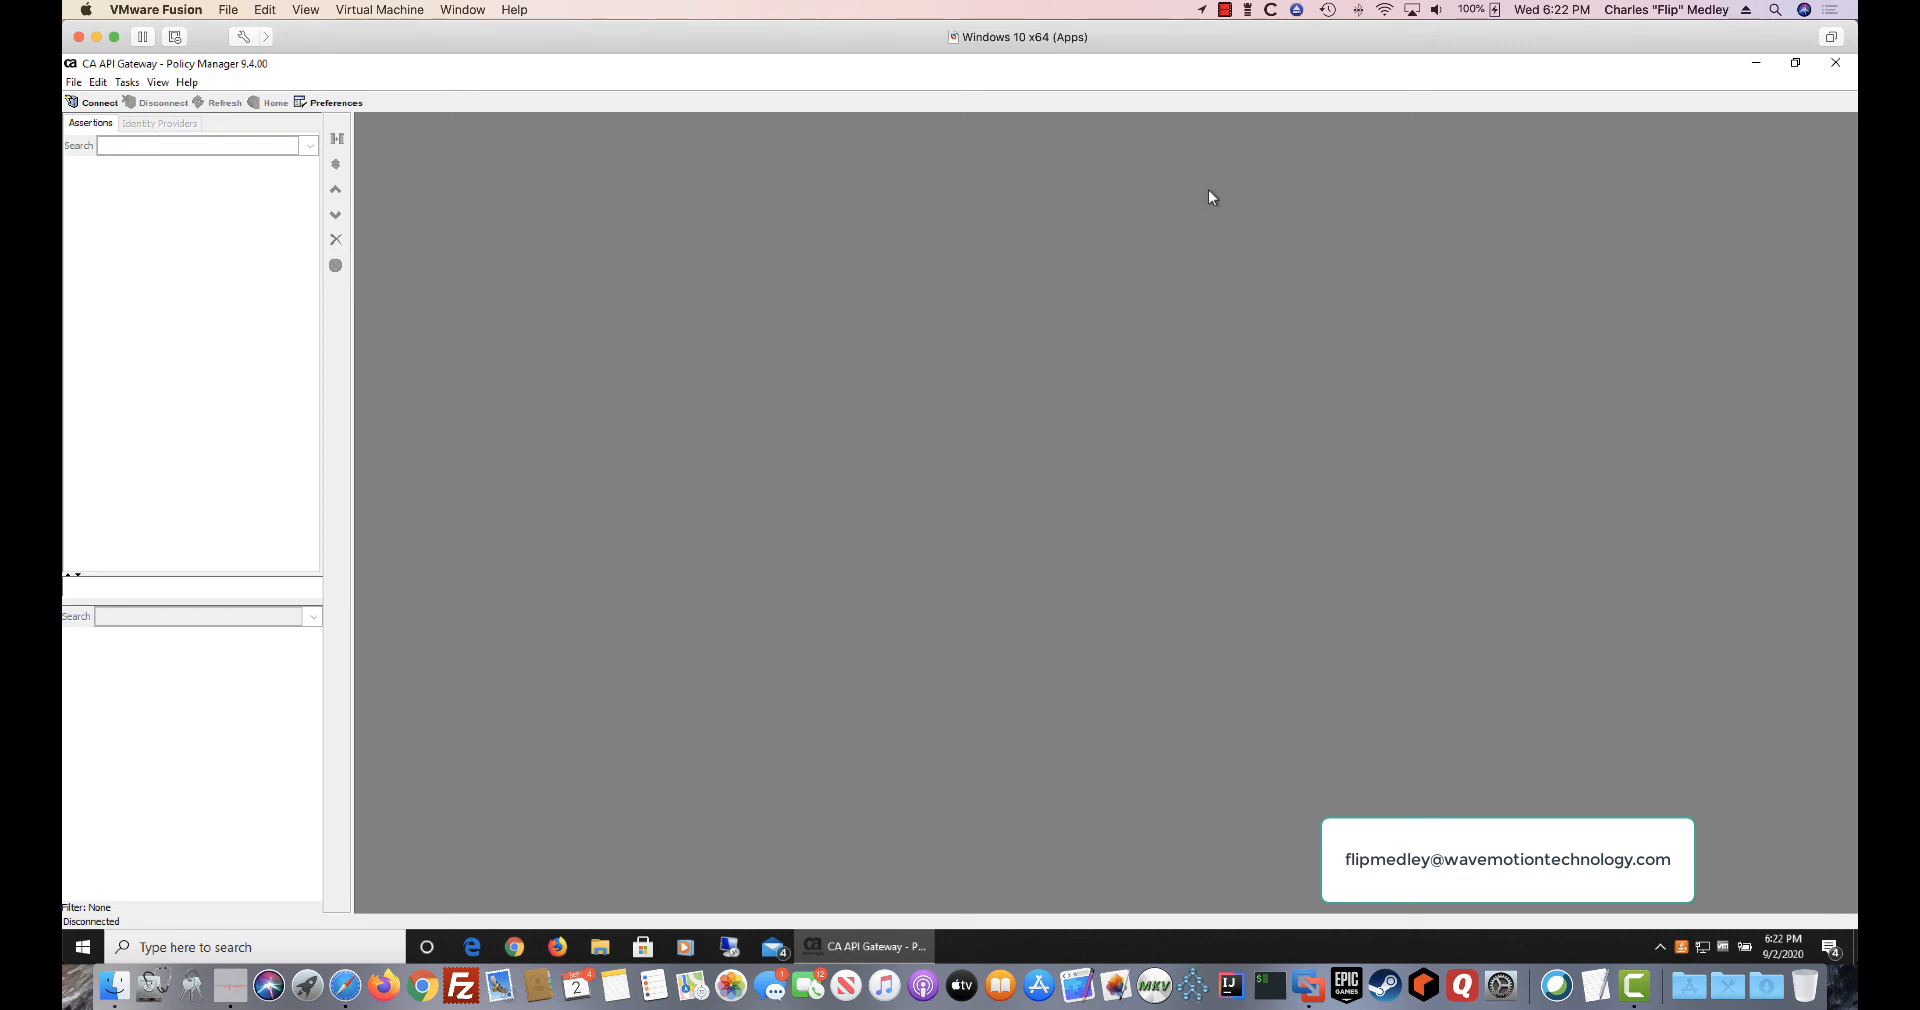
# Step: View the boot log of the gateway-9.4.00-8872-vmware-centos-x86_64 virtual machine, and return to the Policy Manager in the Windows virtual machine
pyautogui.rightClick(1311, 975)
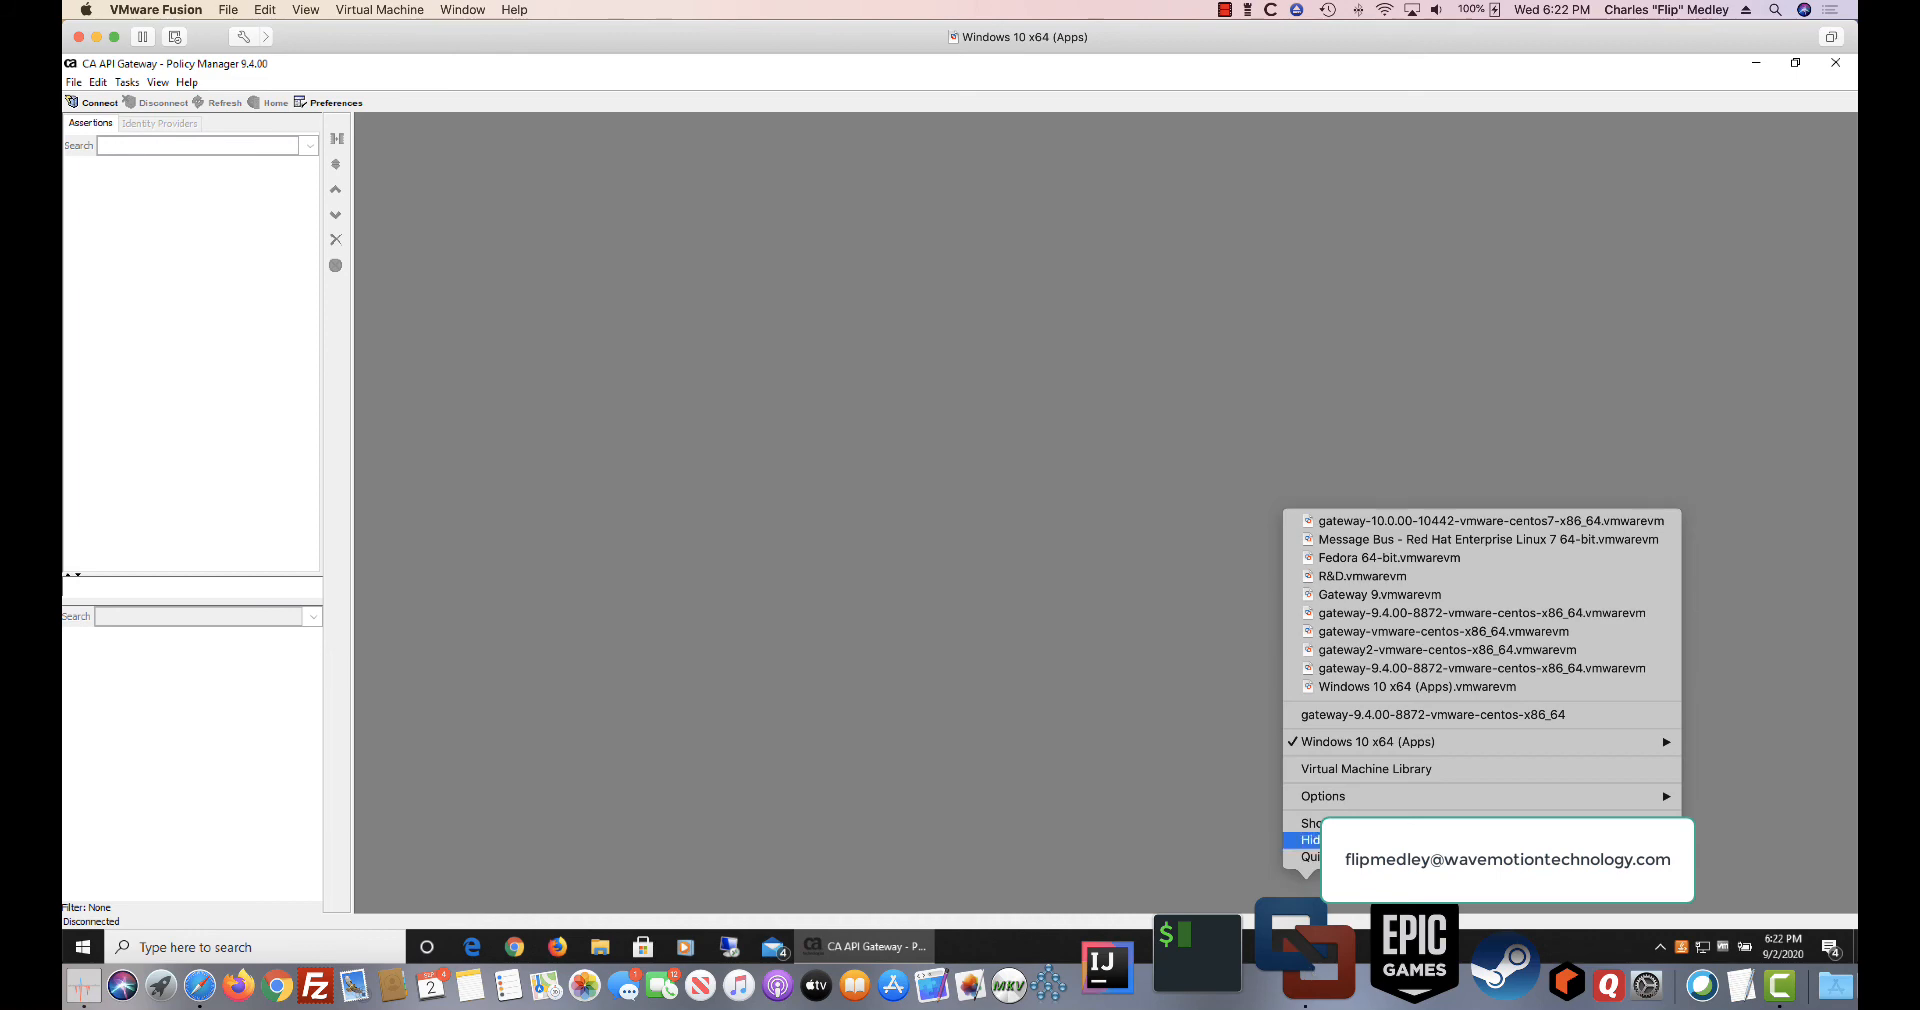
pyautogui.click(1358, 713)
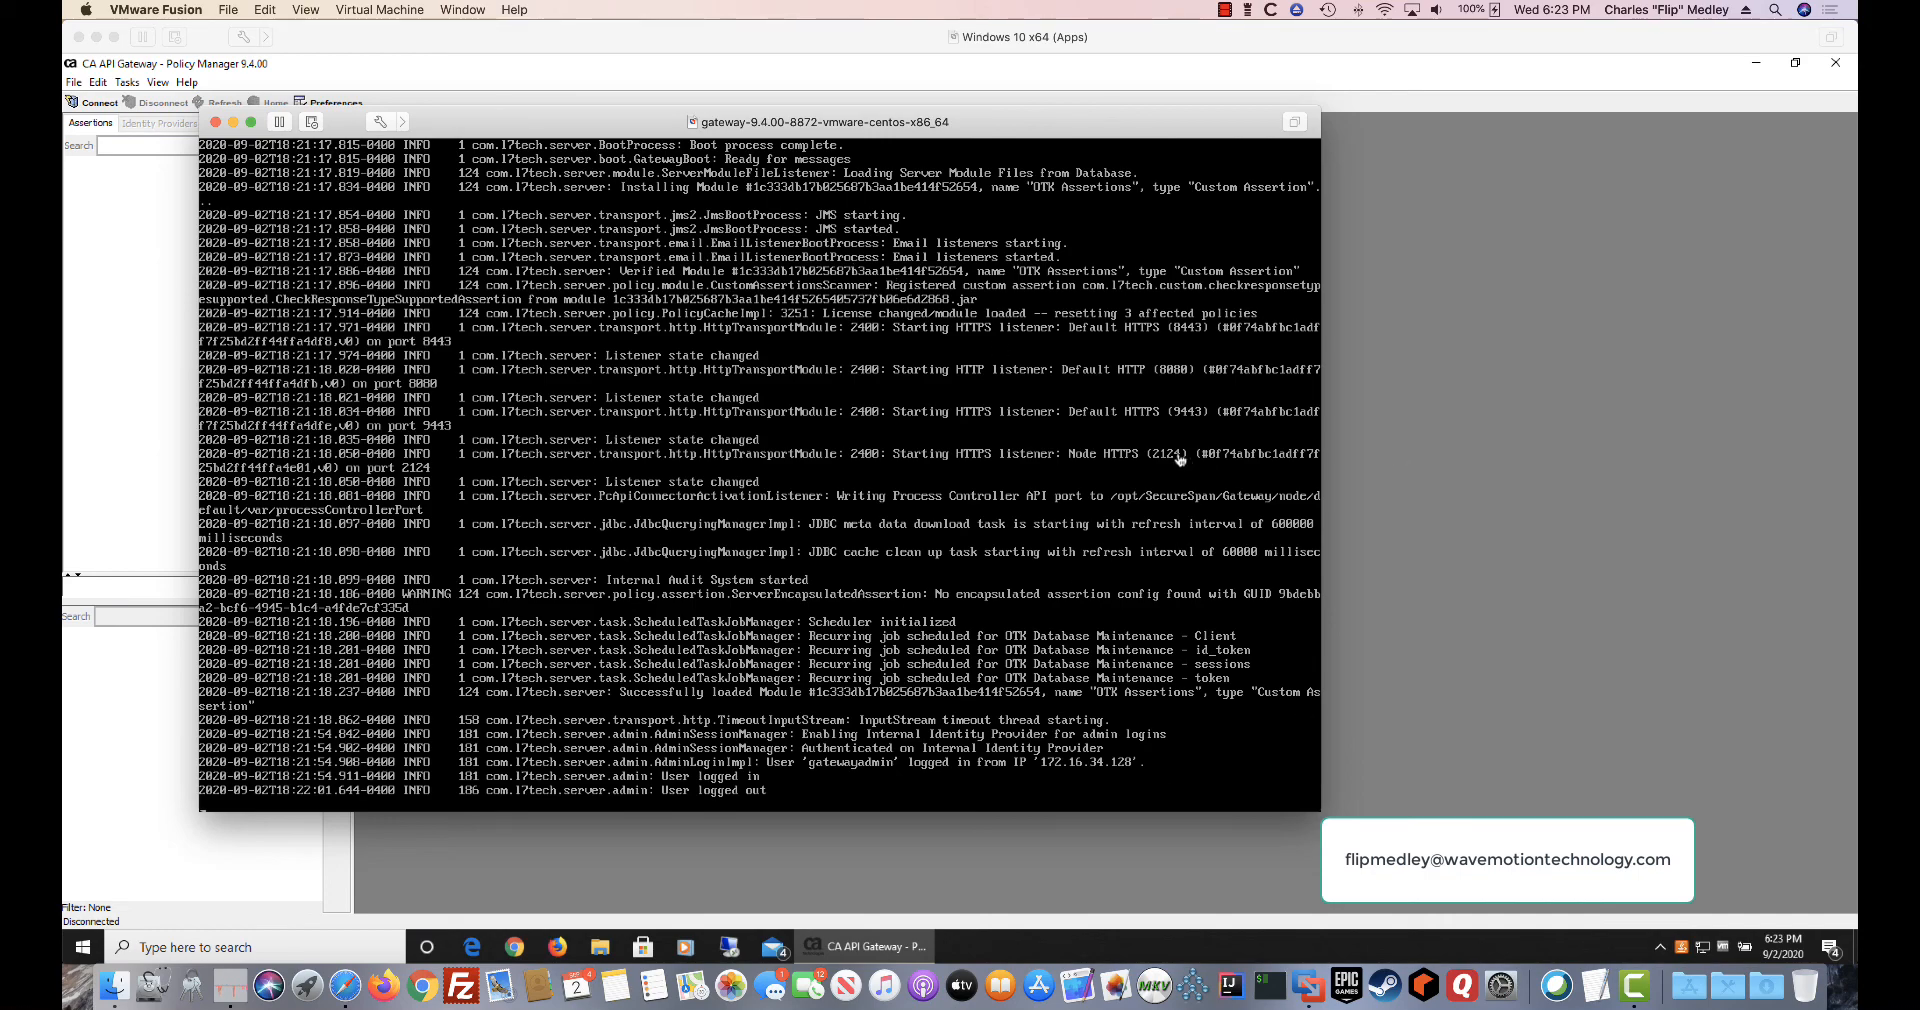
pyautogui.moveTo(769, 128); pyautogui.dragTo(1029, 161)
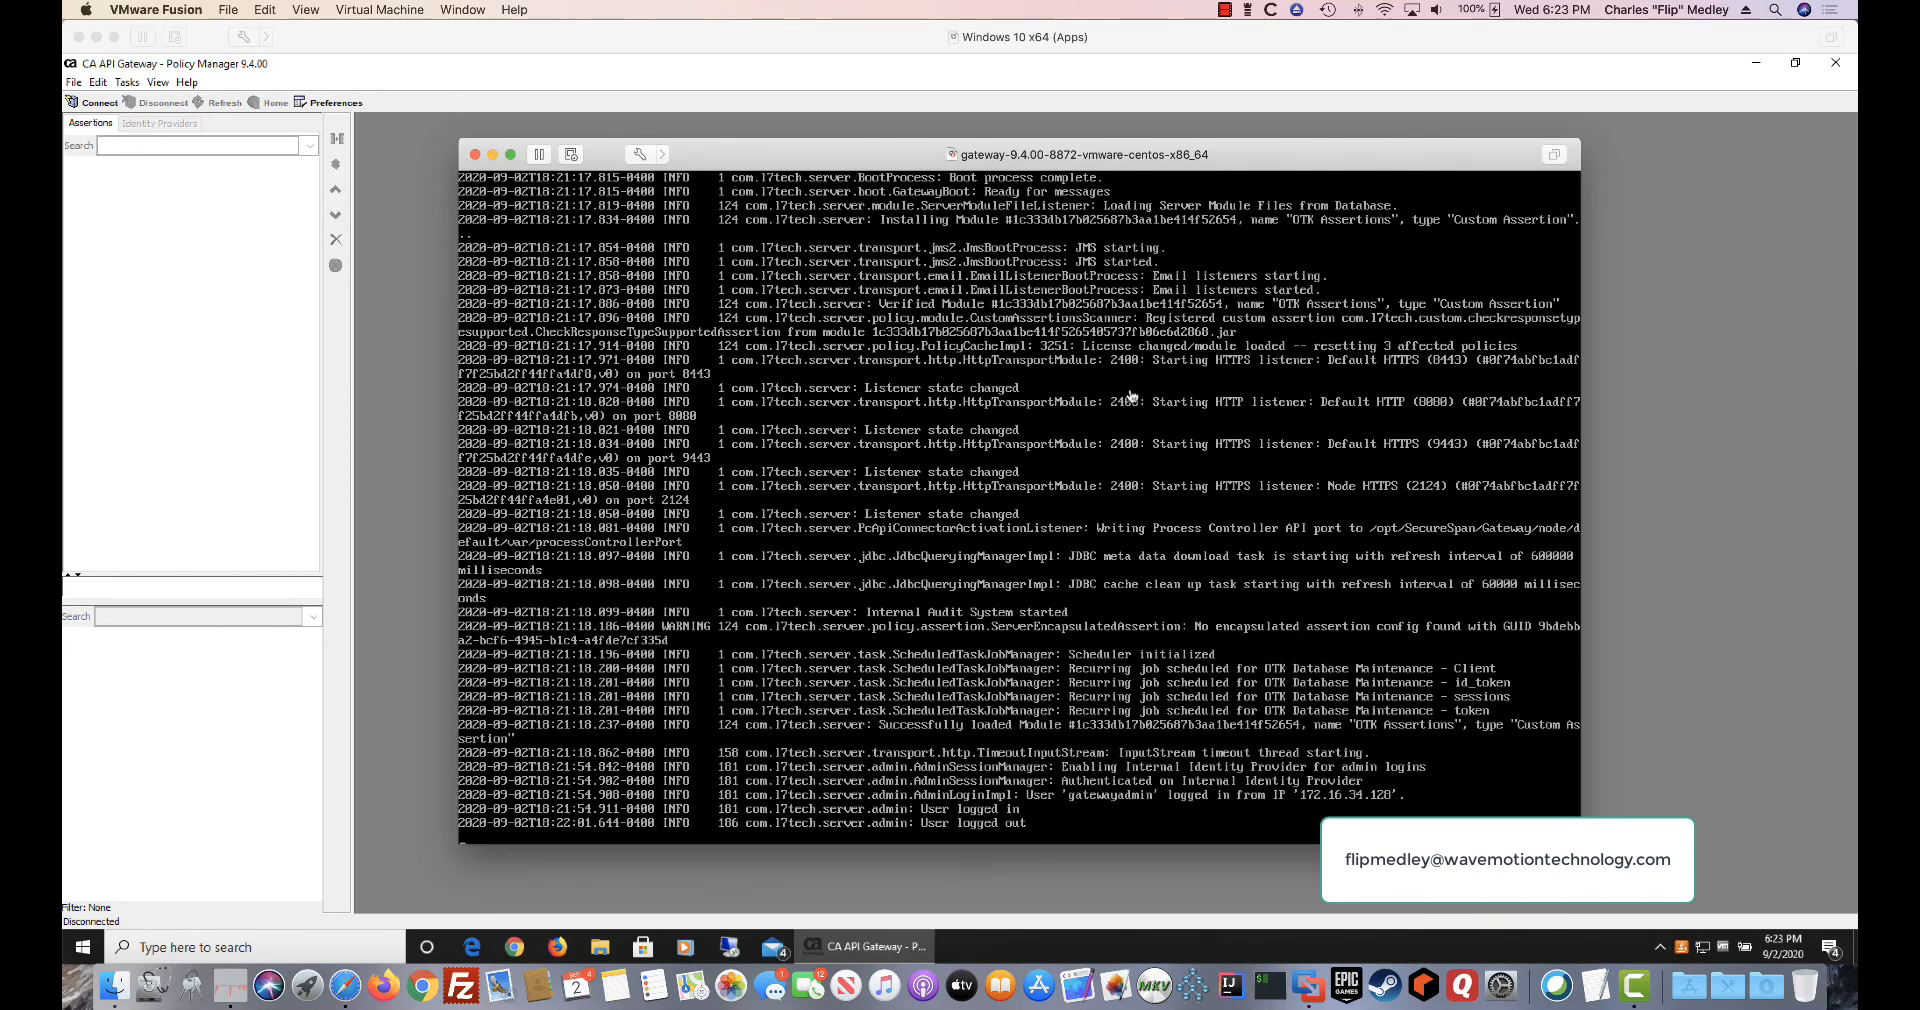
pyautogui.click(1676, 340)
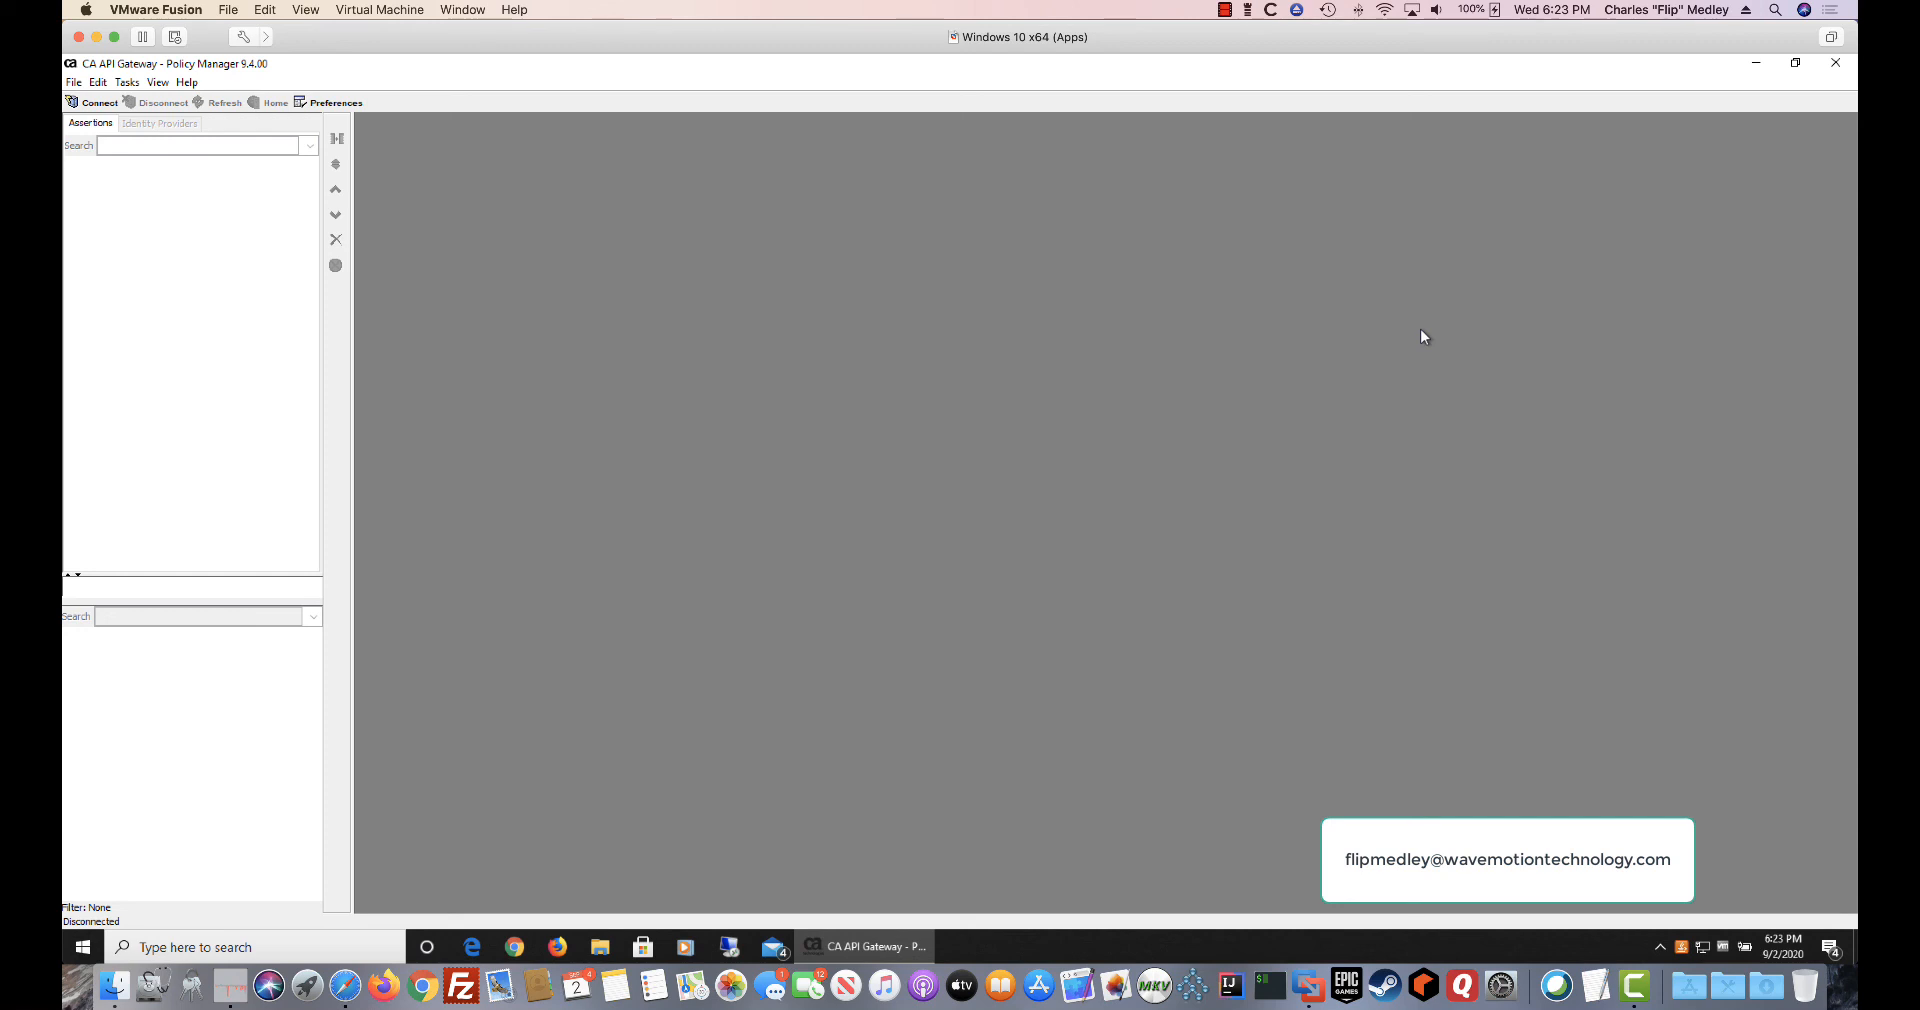
# Step: Connect to gateway 172.16.34.97 using the client certificate, accepting the mismatched certificate hostname
pyautogui.click(97, 102)
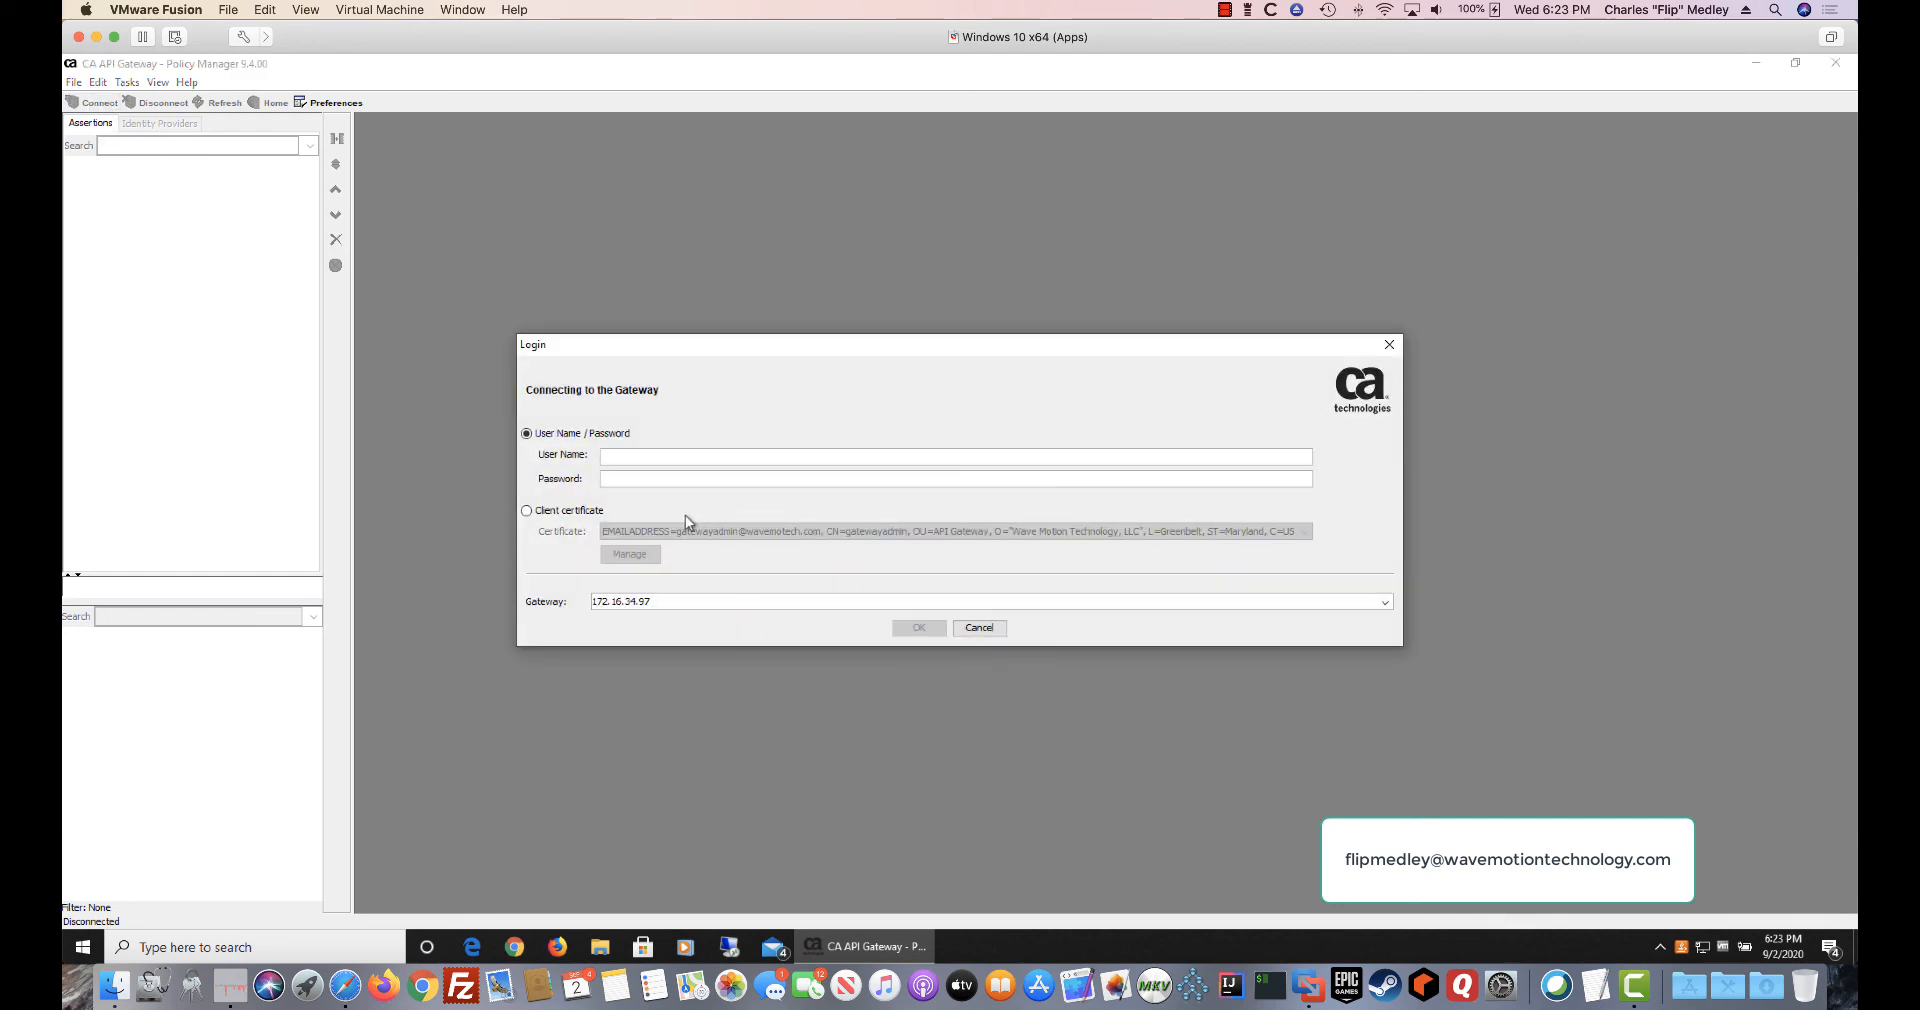
pyautogui.click(566, 511)
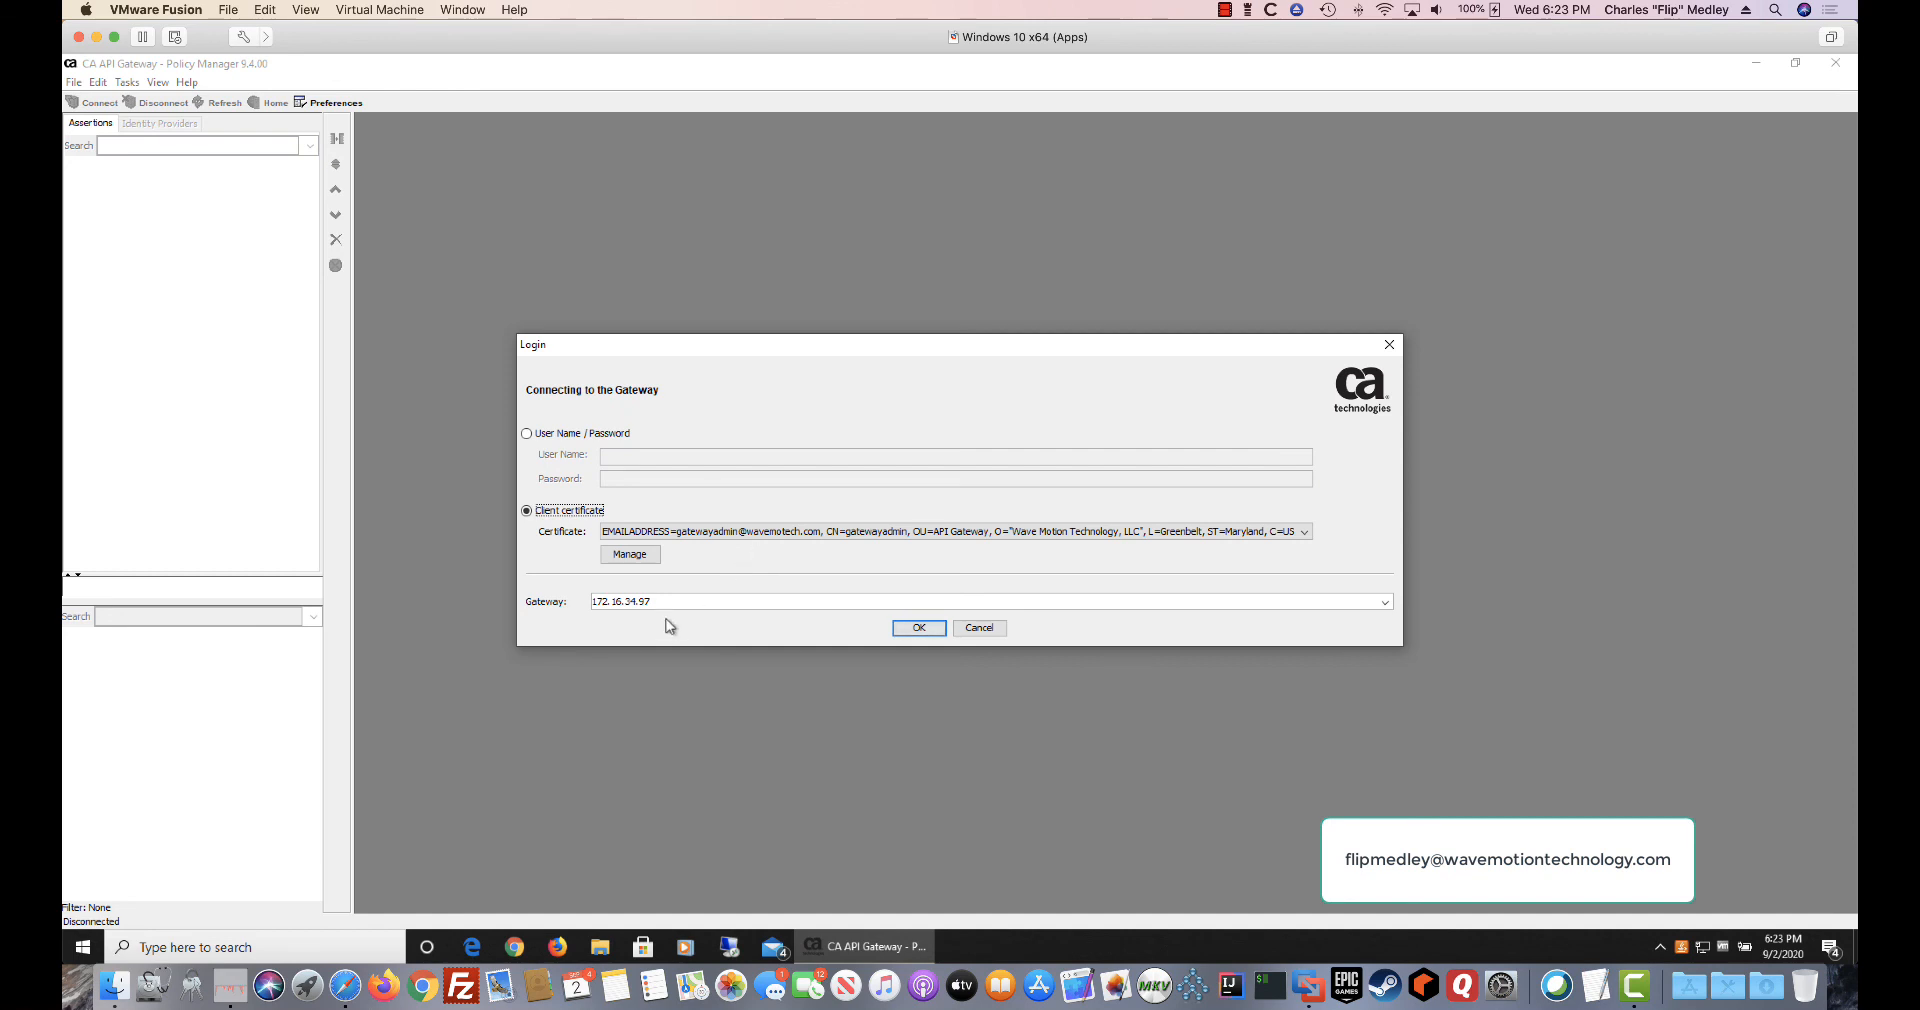
pyautogui.moveTo(673, 601); pyautogui.dragTo(520, 604)
pyautogui.click(922, 632)
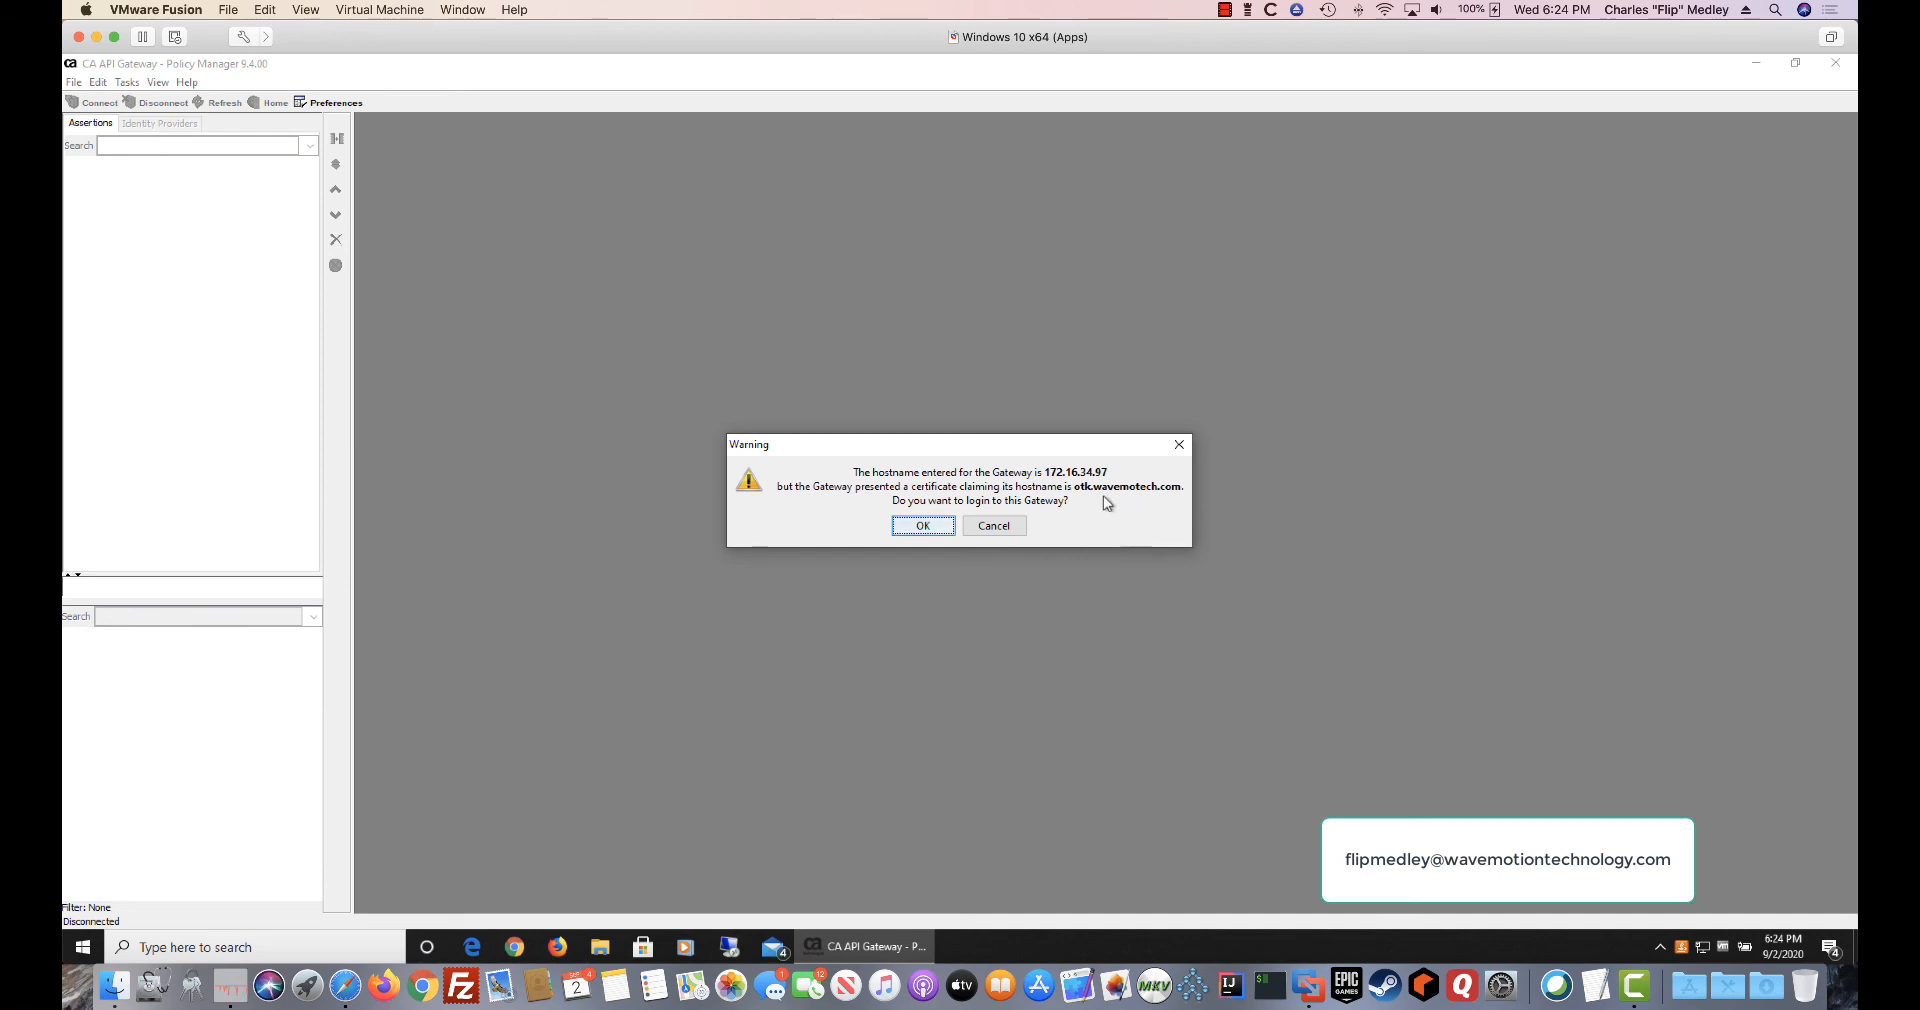
pyautogui.click(919, 528)
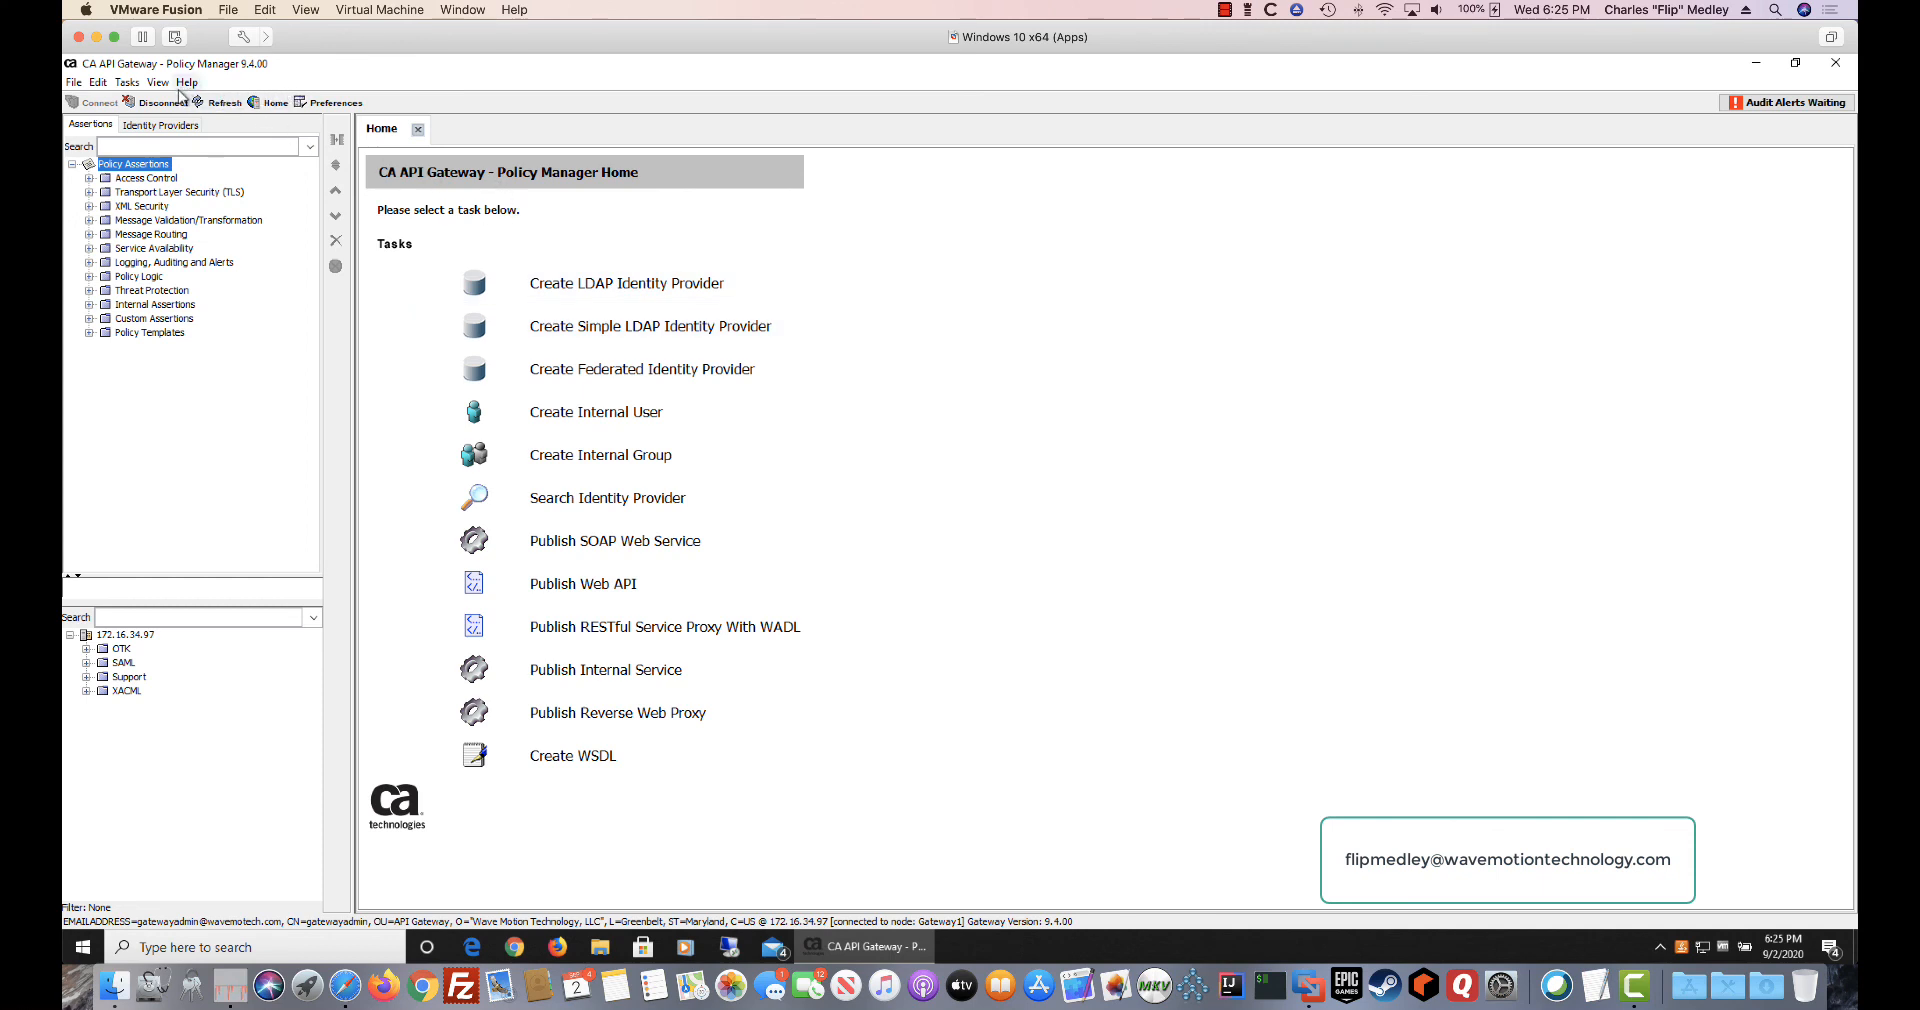
# Step: Open the management of server module files and start uploading a new module file
pyautogui.click(136, 84)
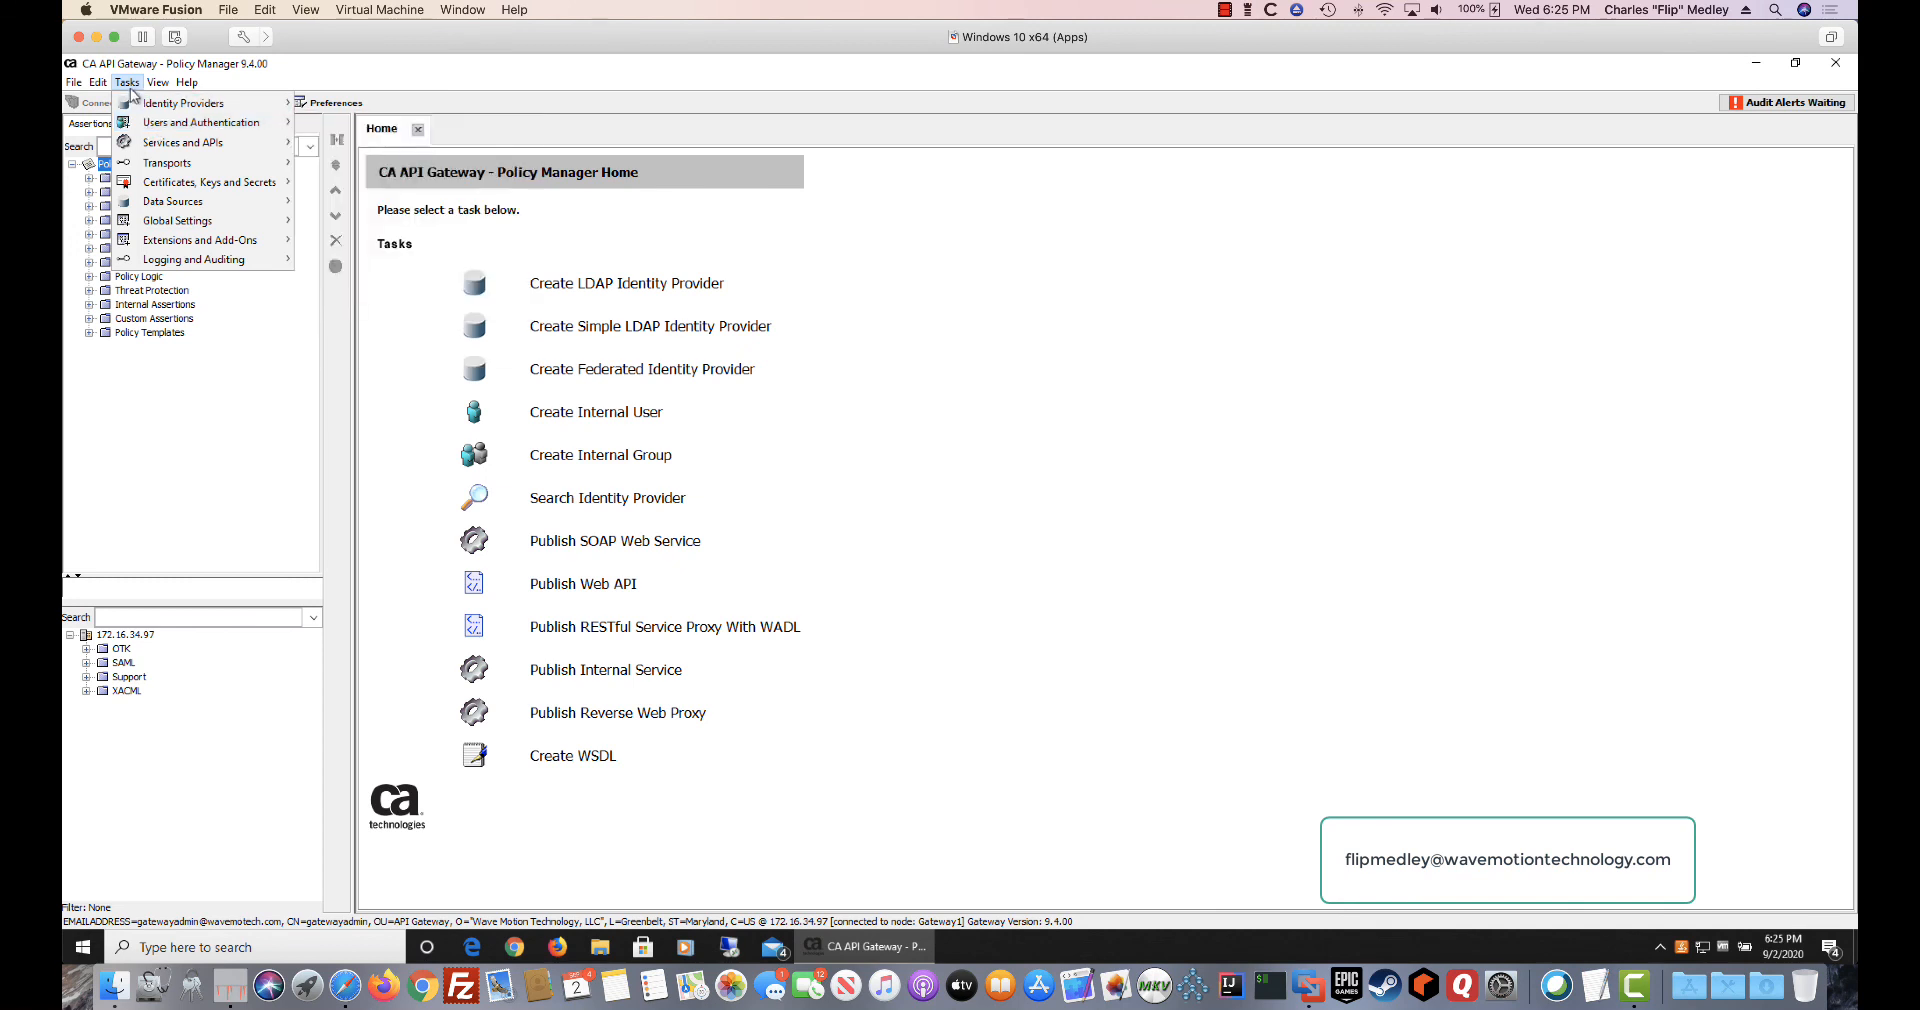
pyautogui.moveTo(190, 245)
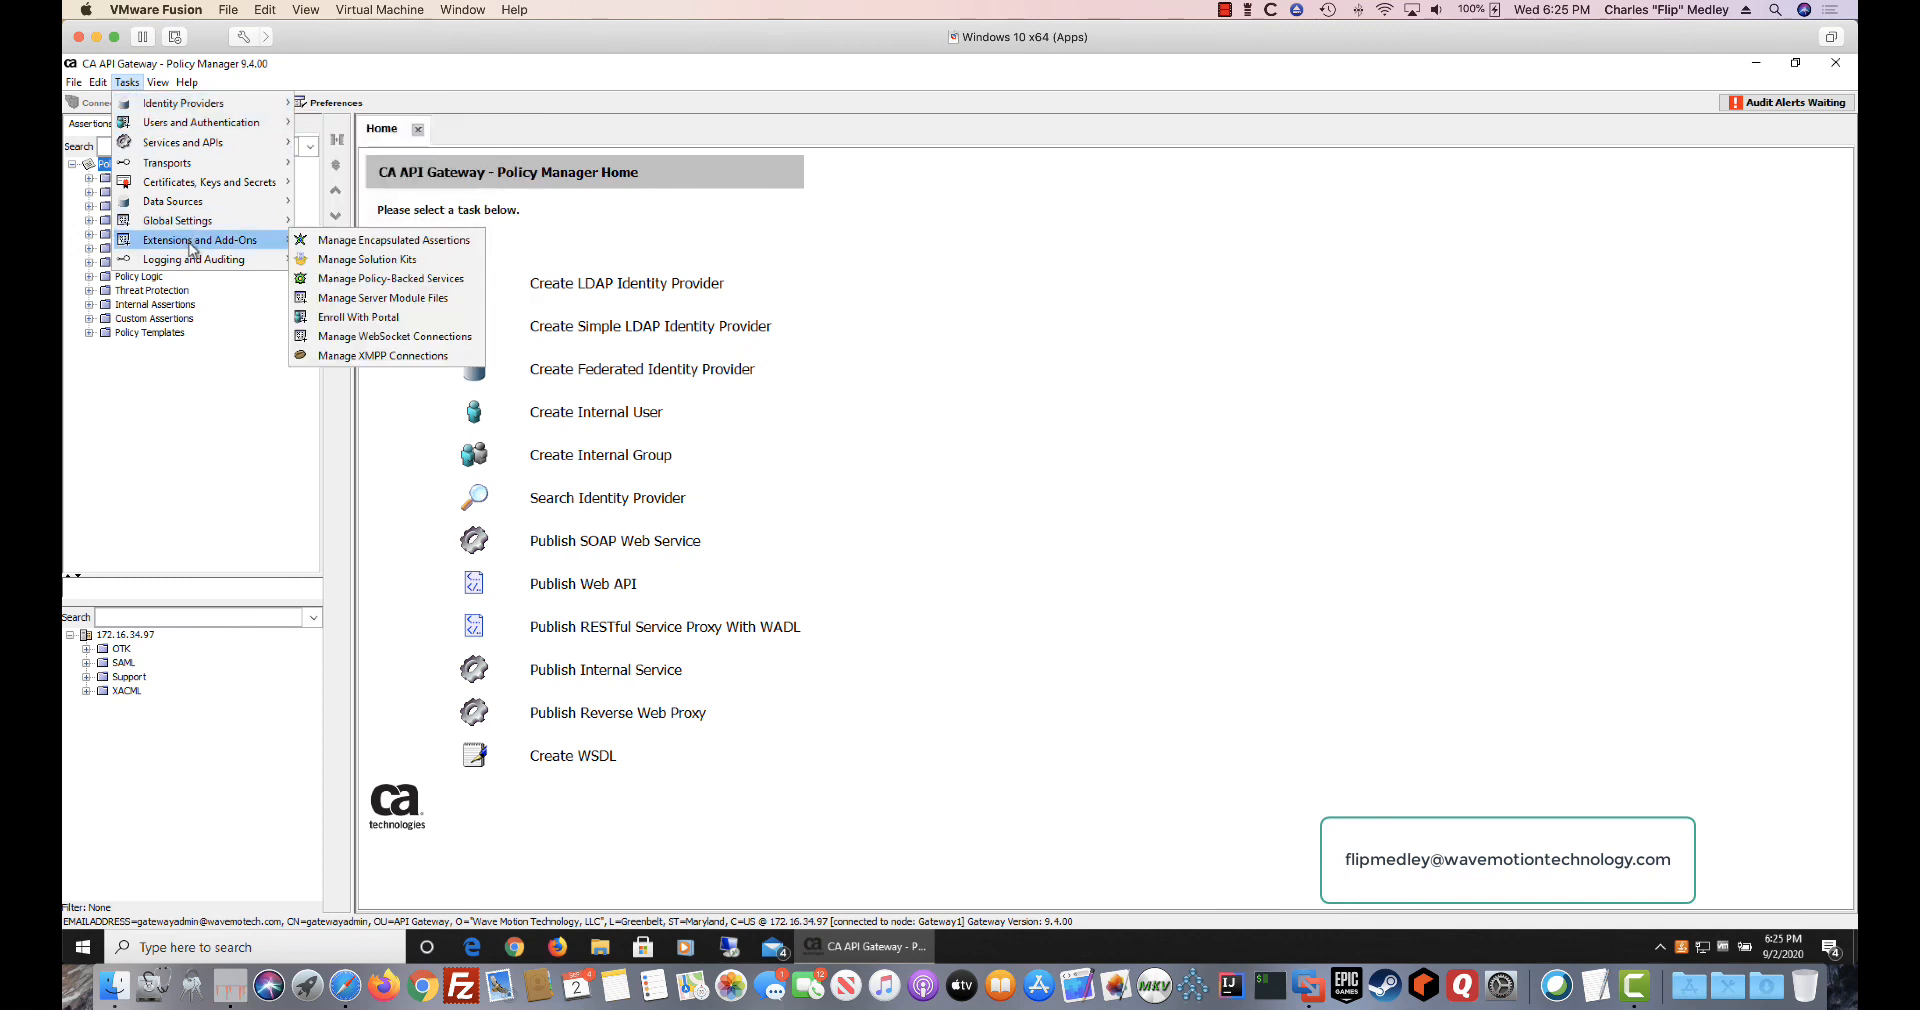
pyautogui.click(422, 297)
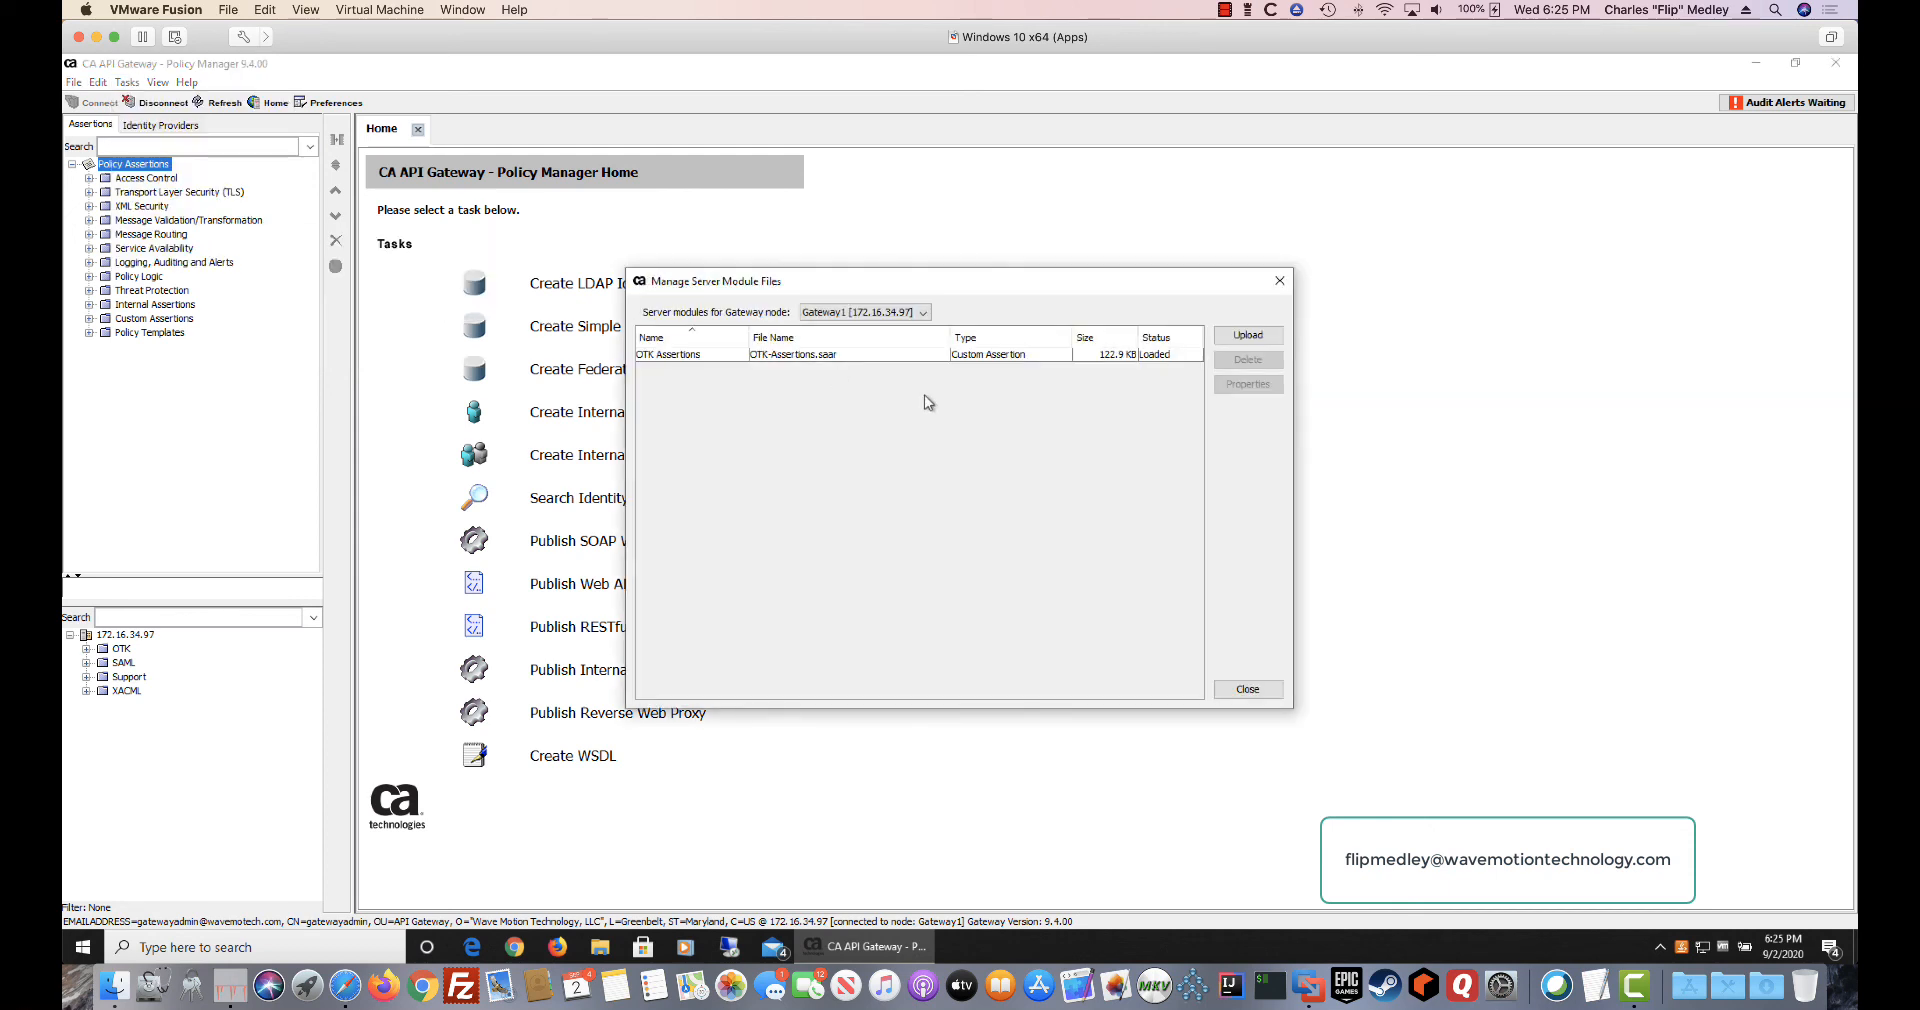
pyautogui.click(1253, 336)
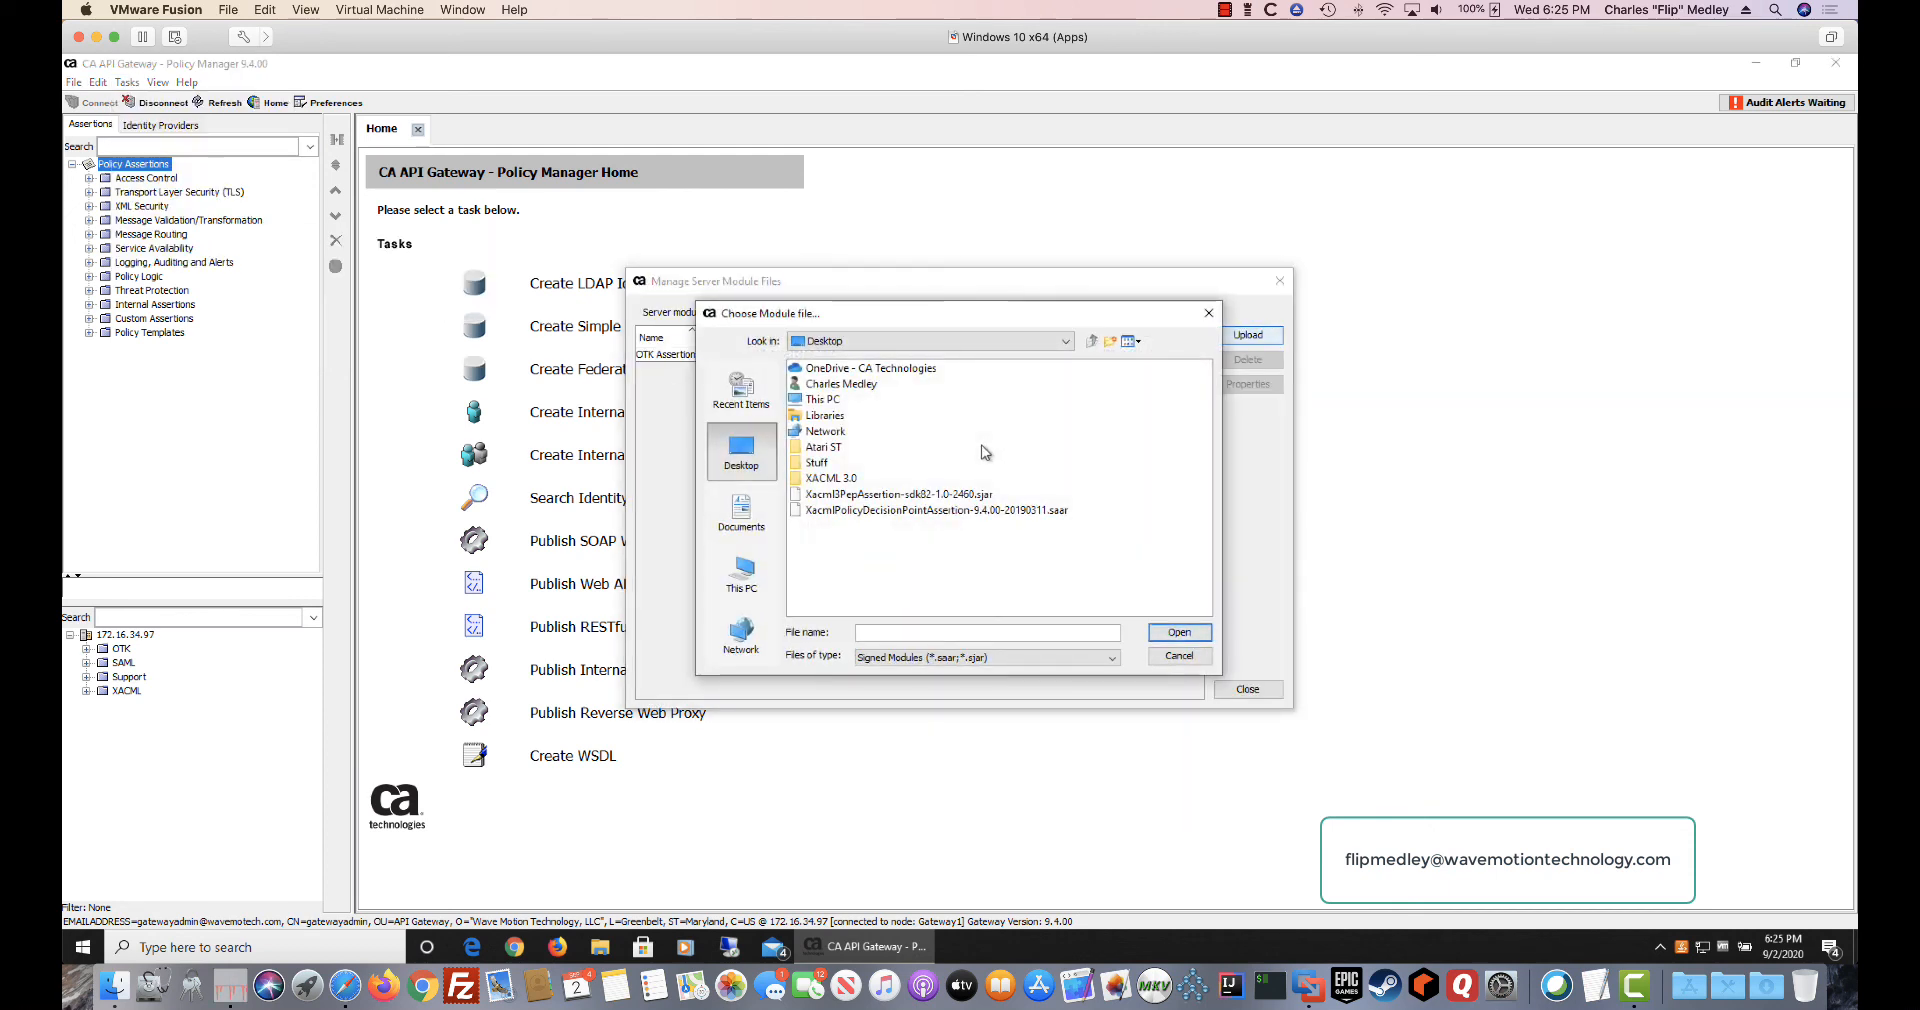
# Step: Compare the file names of the XACML PEP (.sjar) and policy decision point (.saar) modules on the Desktop
pyautogui.click(909, 514)
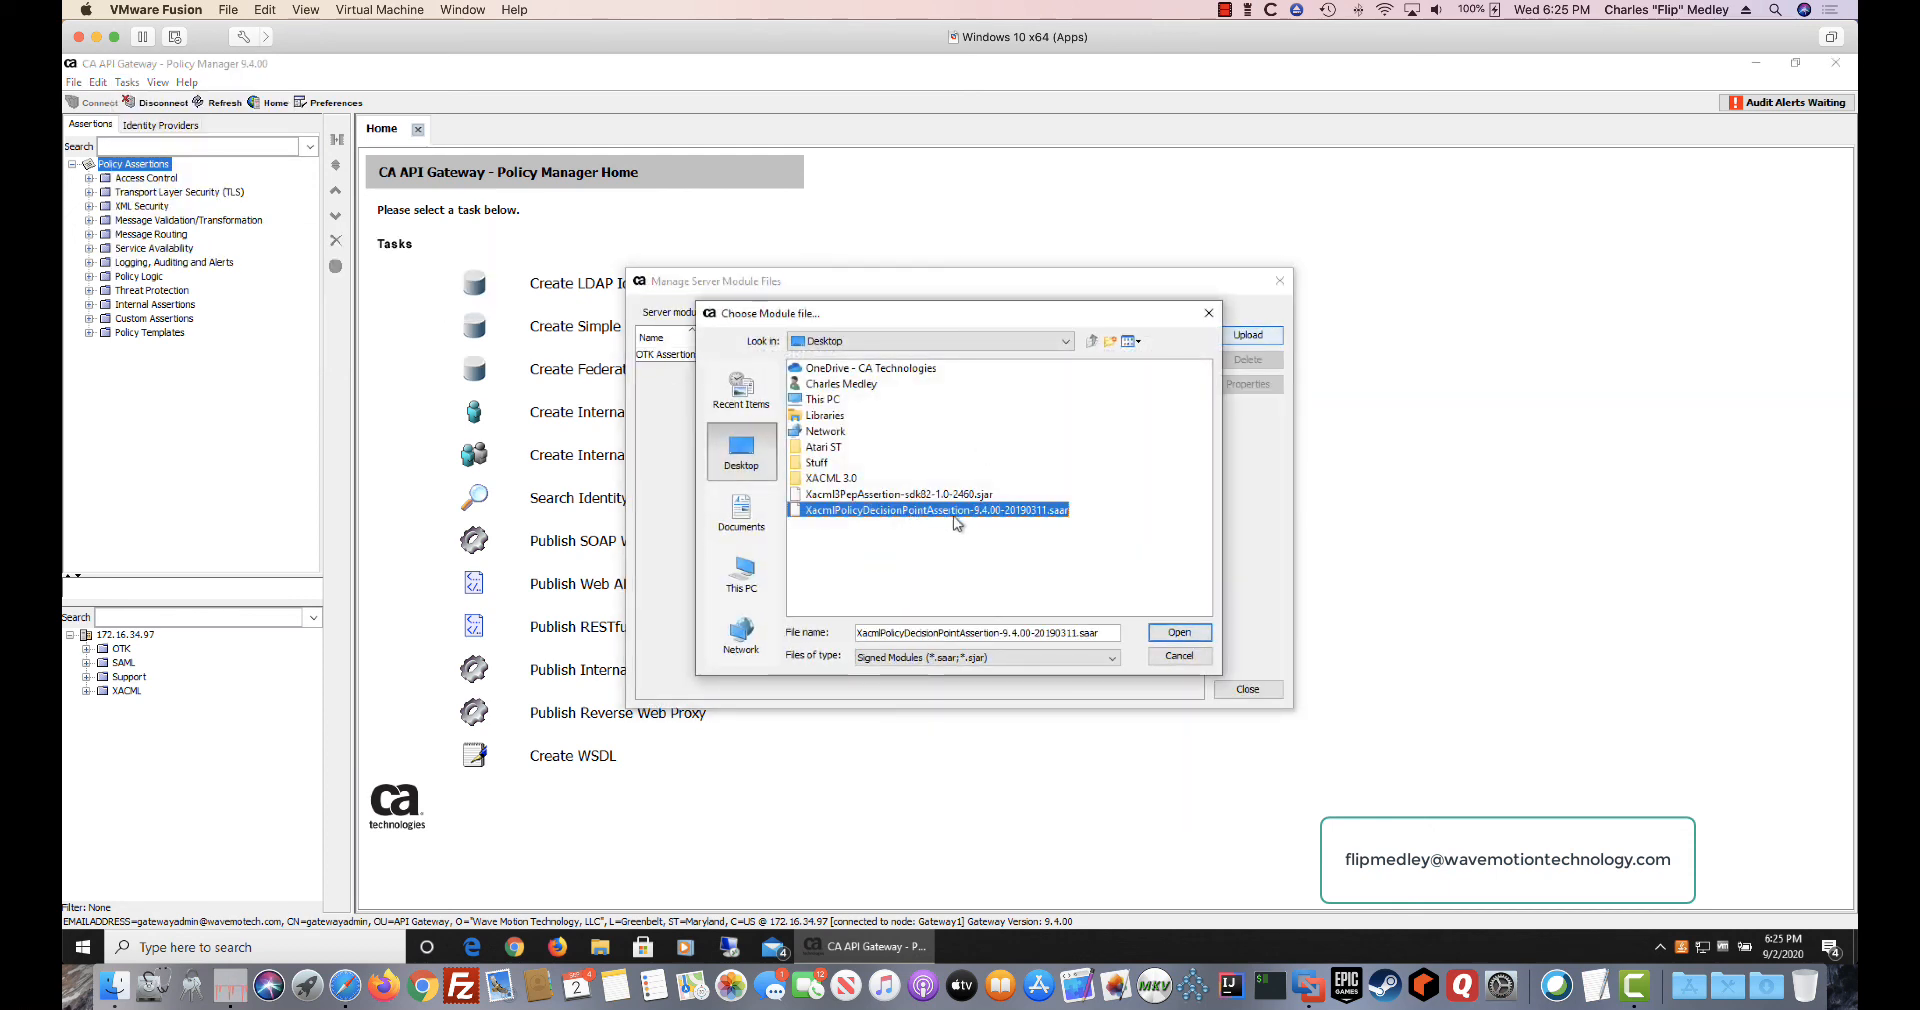
pyautogui.click(945, 495)
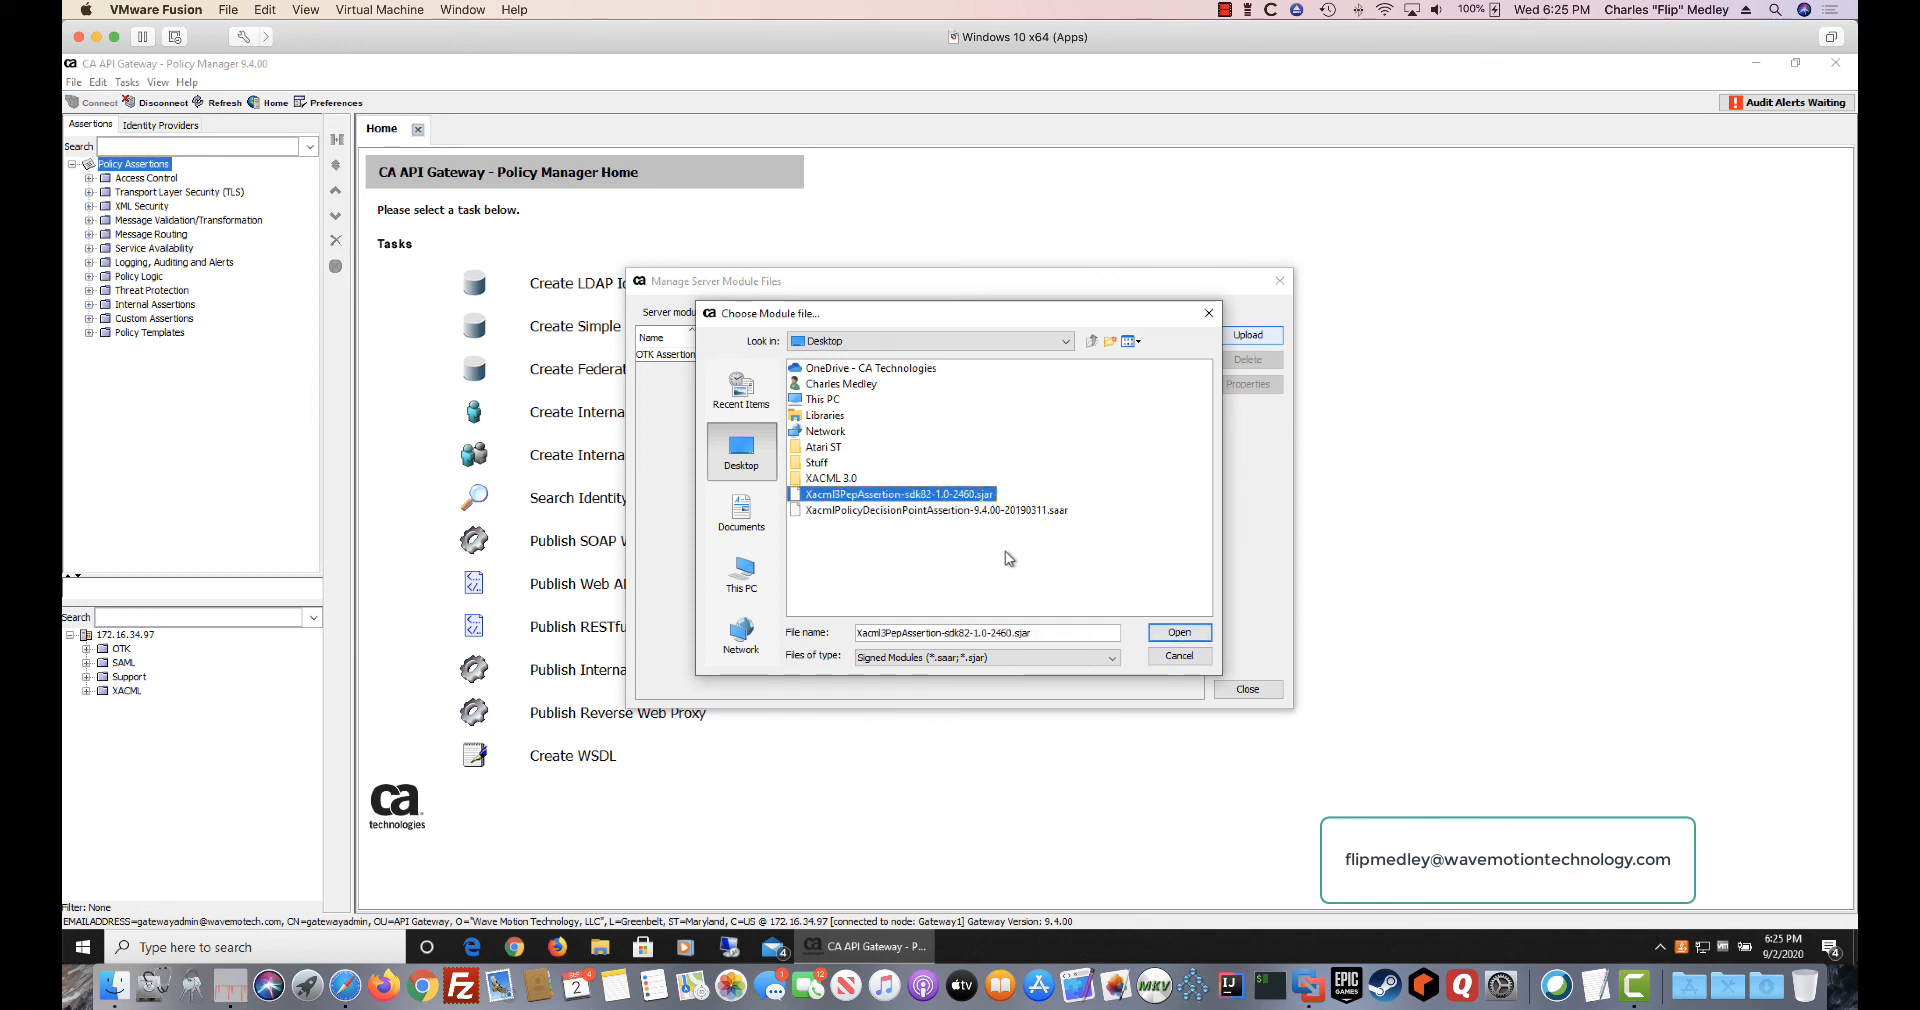
pyautogui.click(1045, 515)
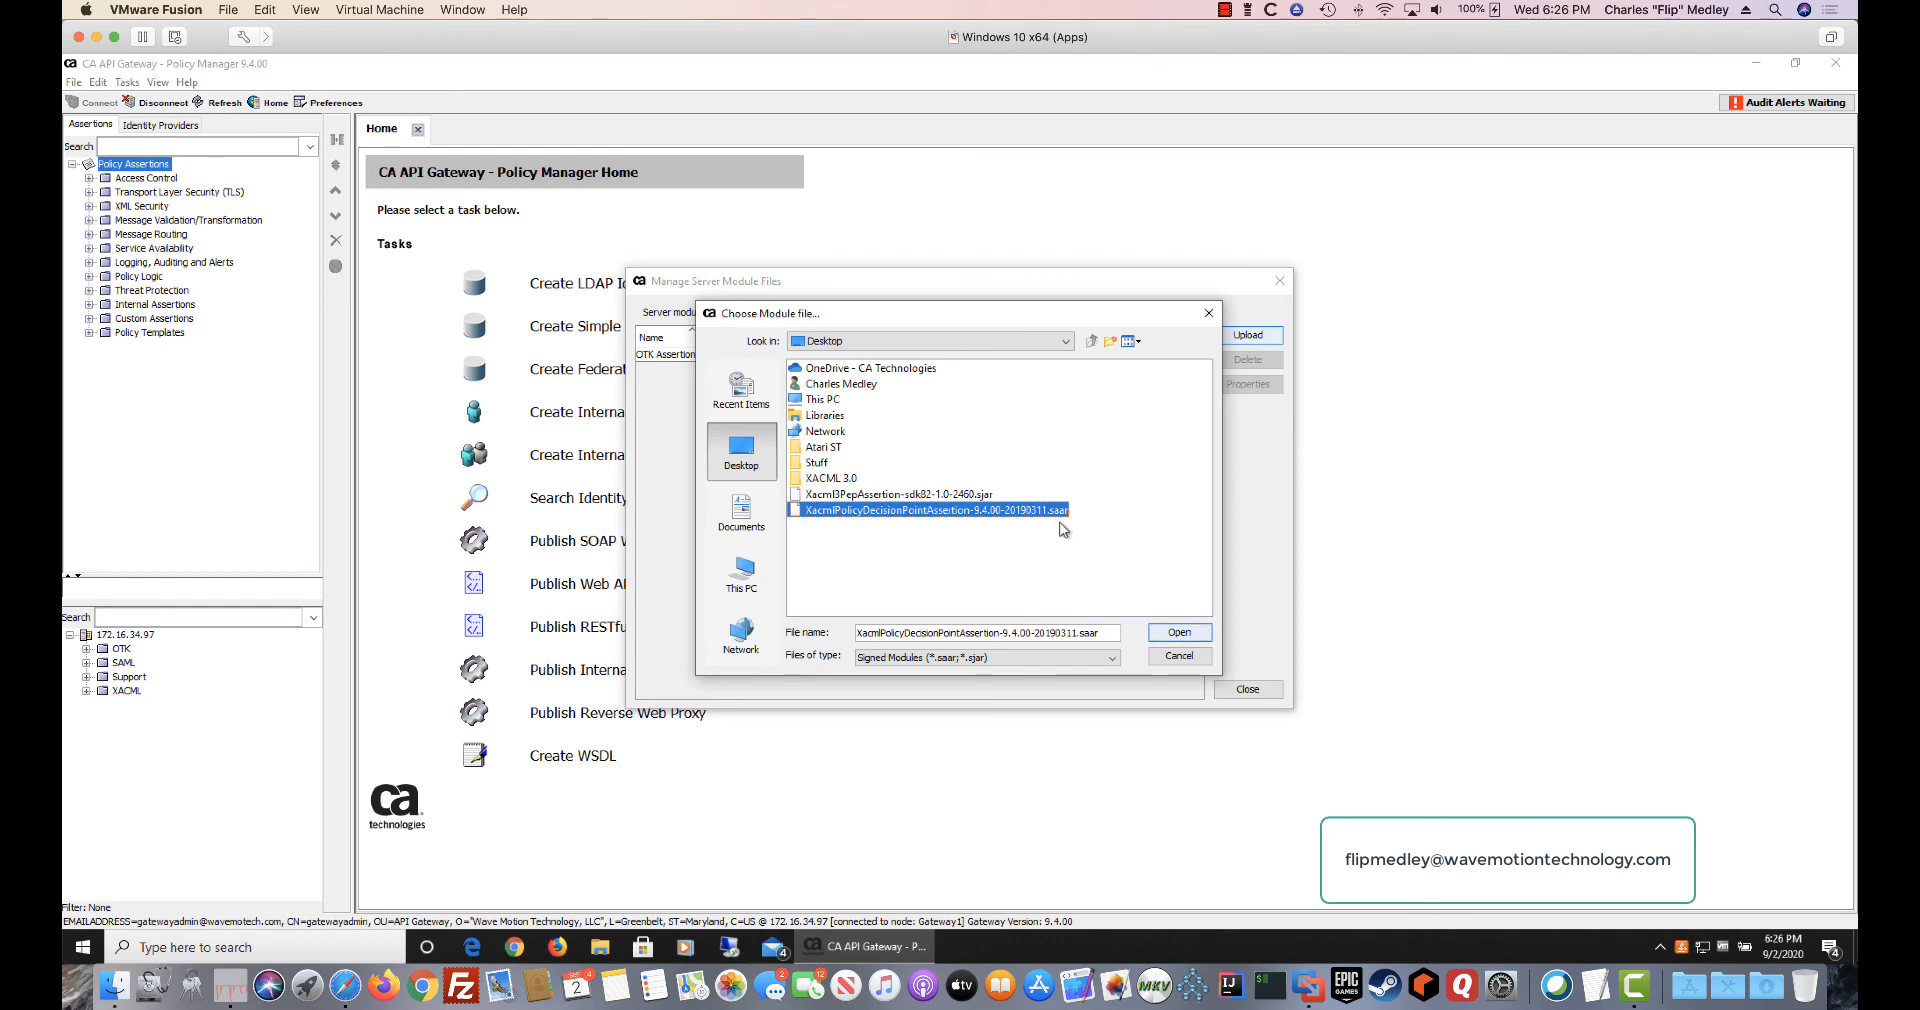
pyautogui.click(984, 495)
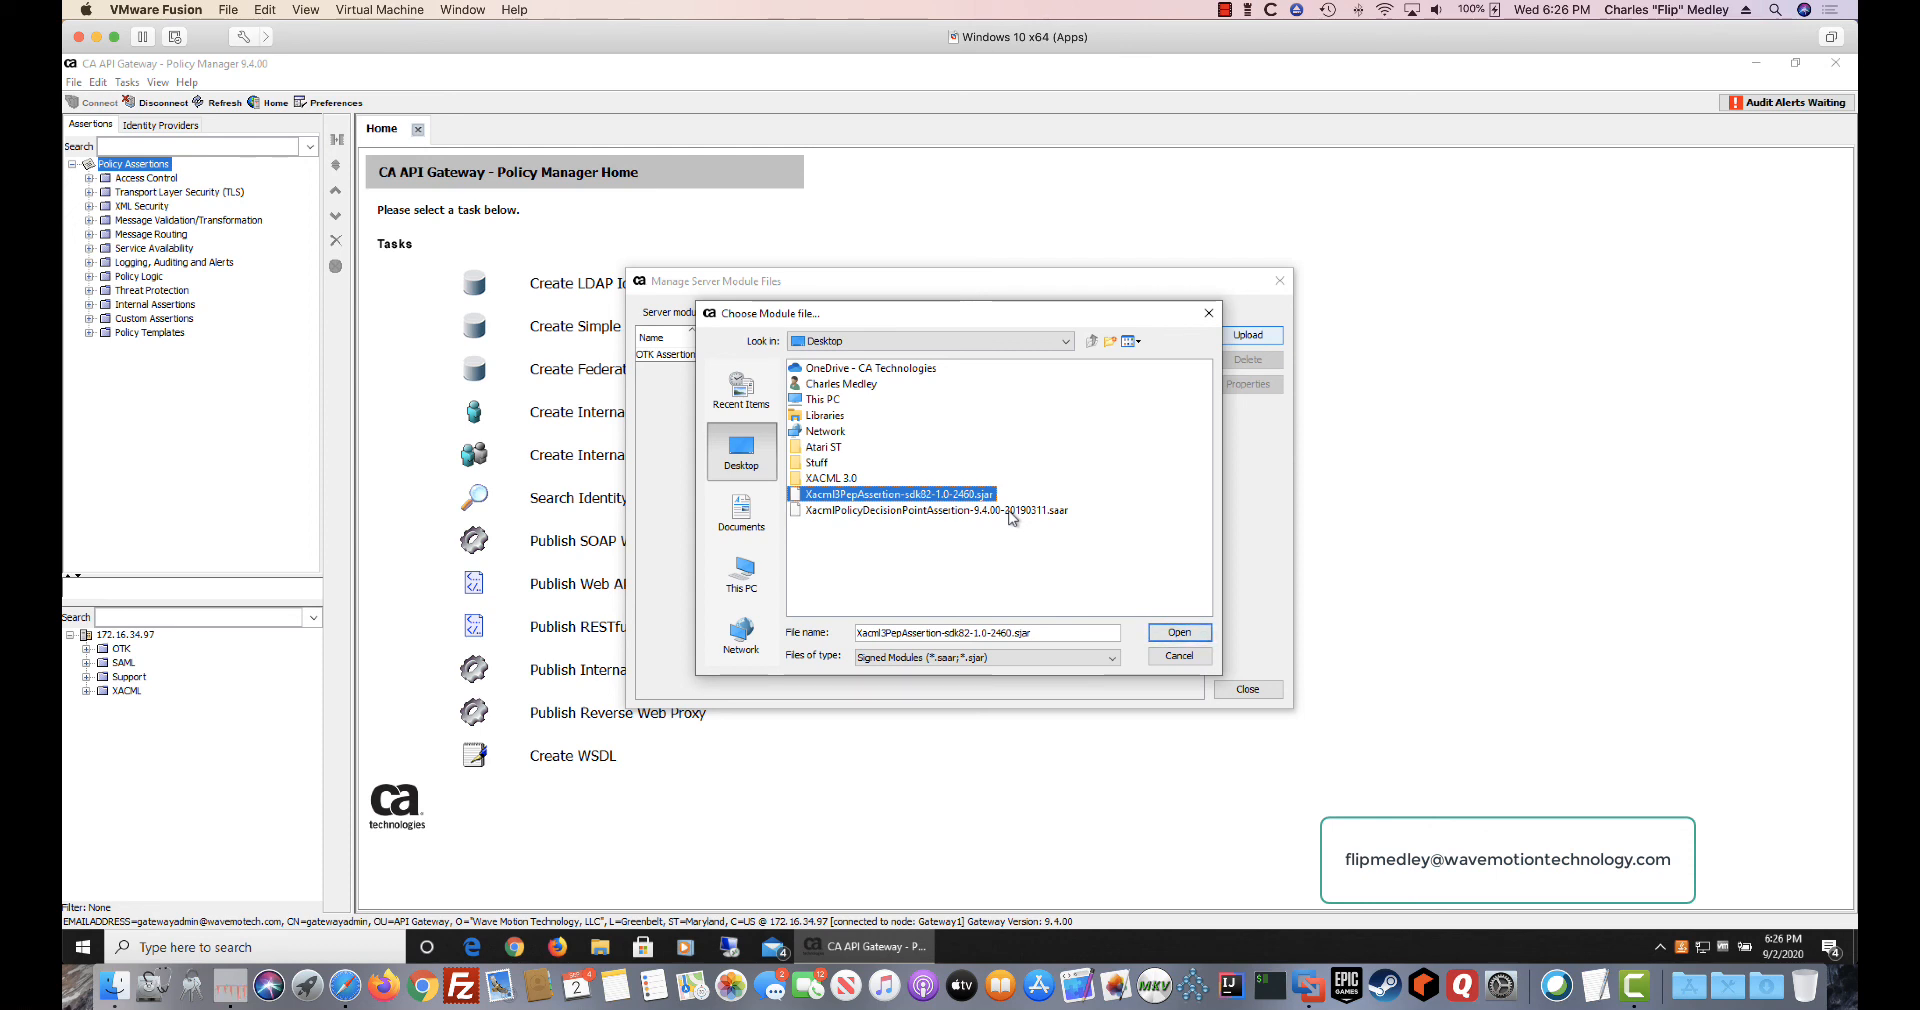
pyautogui.click(1012, 512)
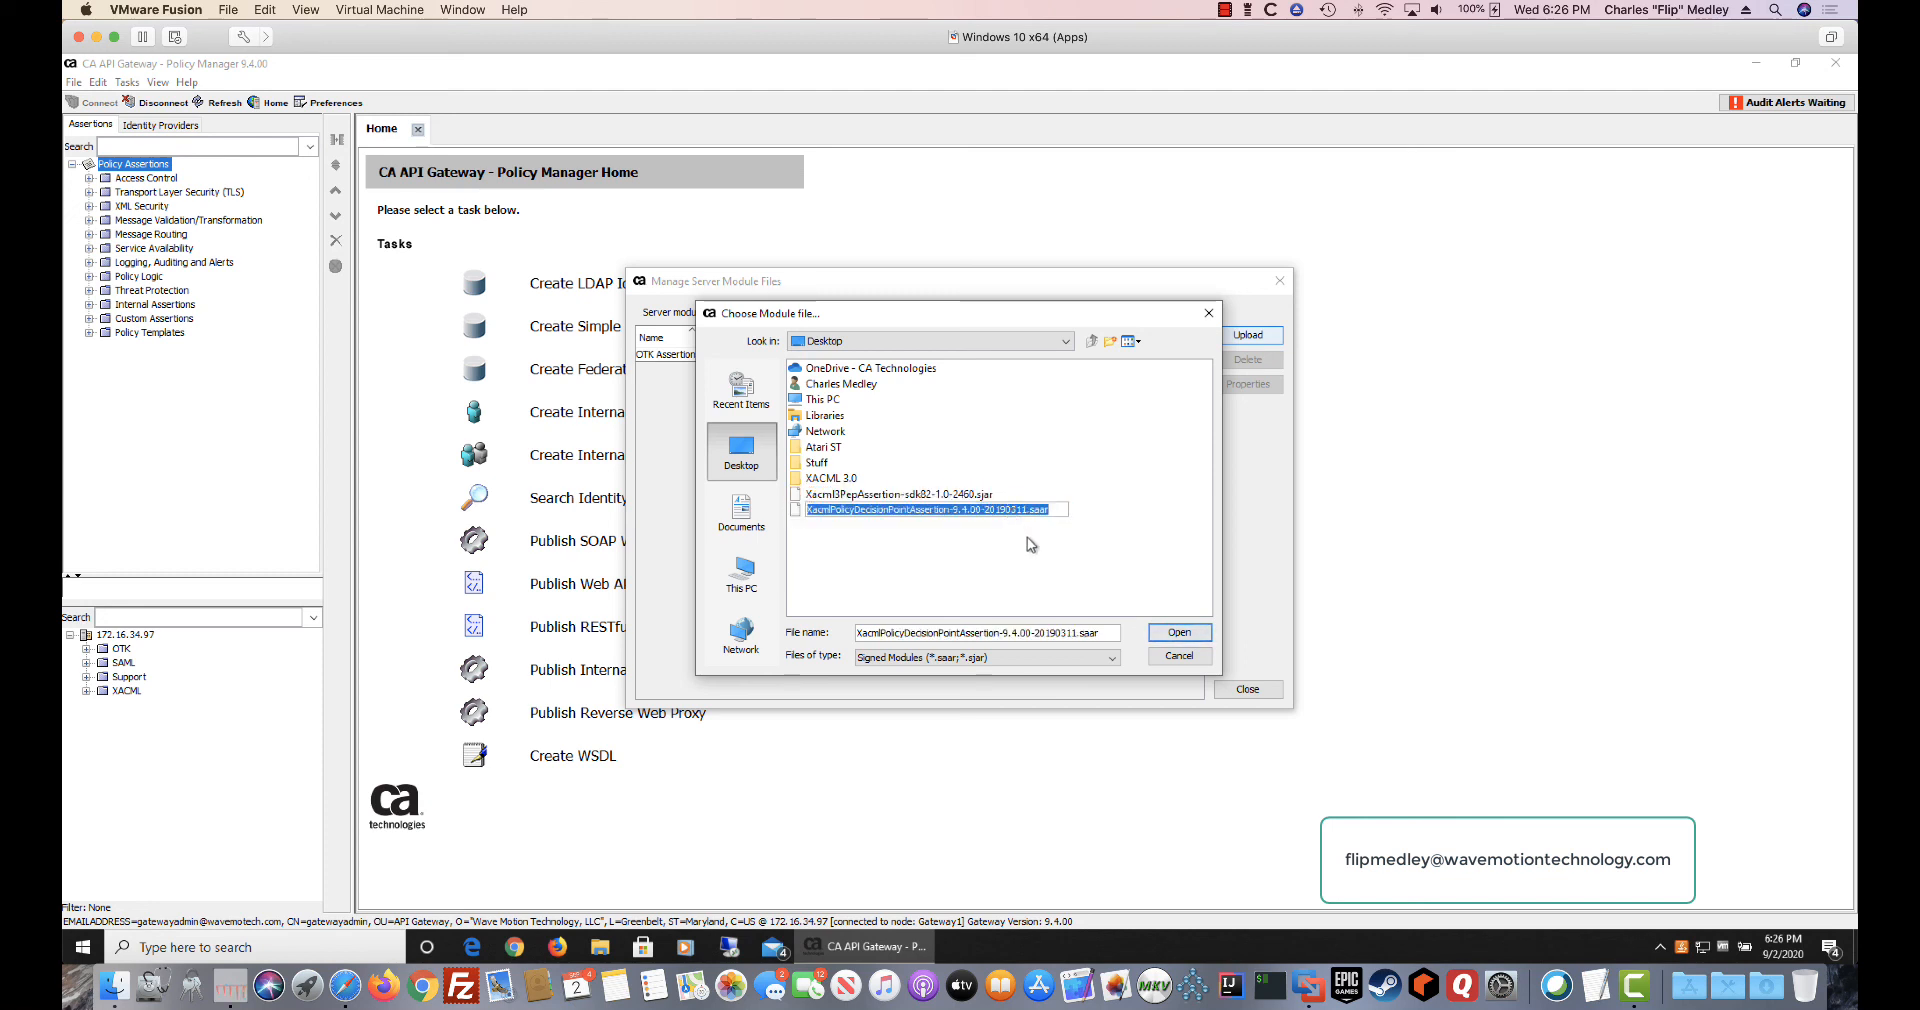
pyautogui.click(1028, 540)
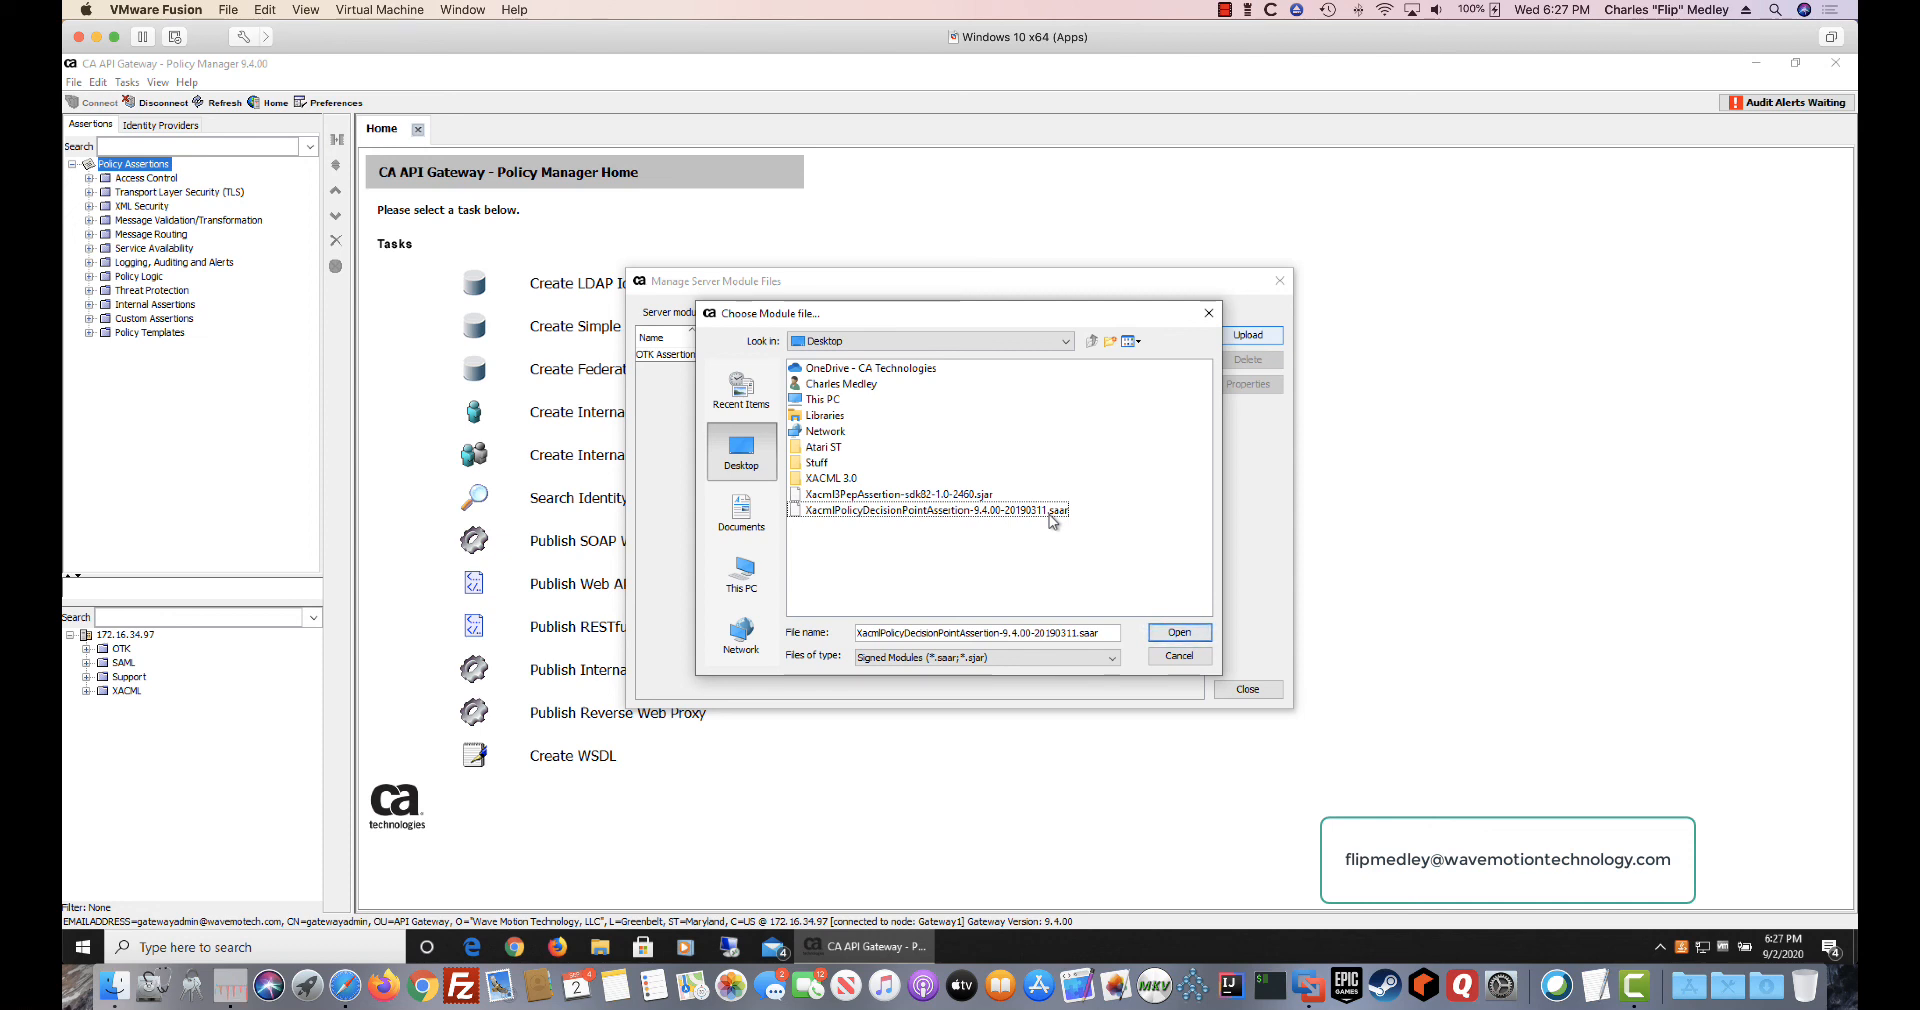
pyautogui.click(986, 512)
# Step: Upload Xacml3PepAssertion-sdk82-1.0-2460.sjar as a server module named "XACML 3.0 PEP"
pyautogui.click(959, 494)
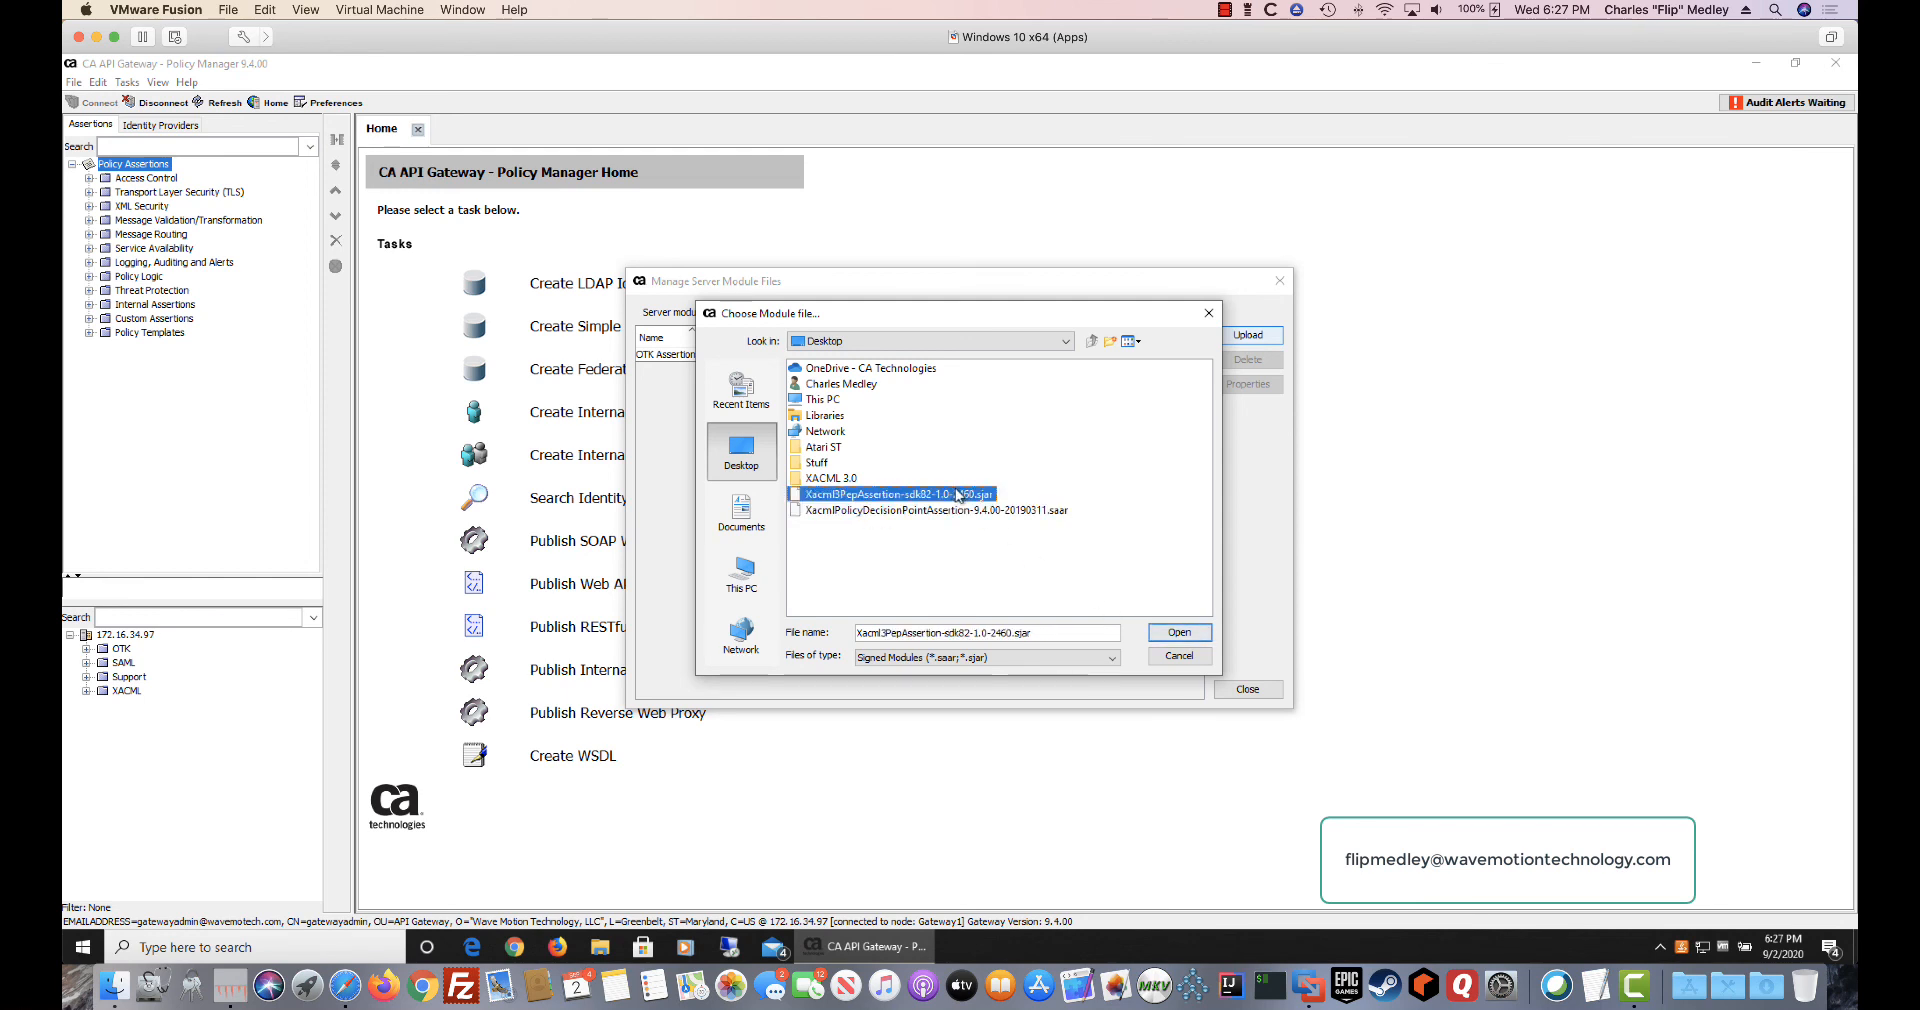
pyautogui.click(1176, 633)
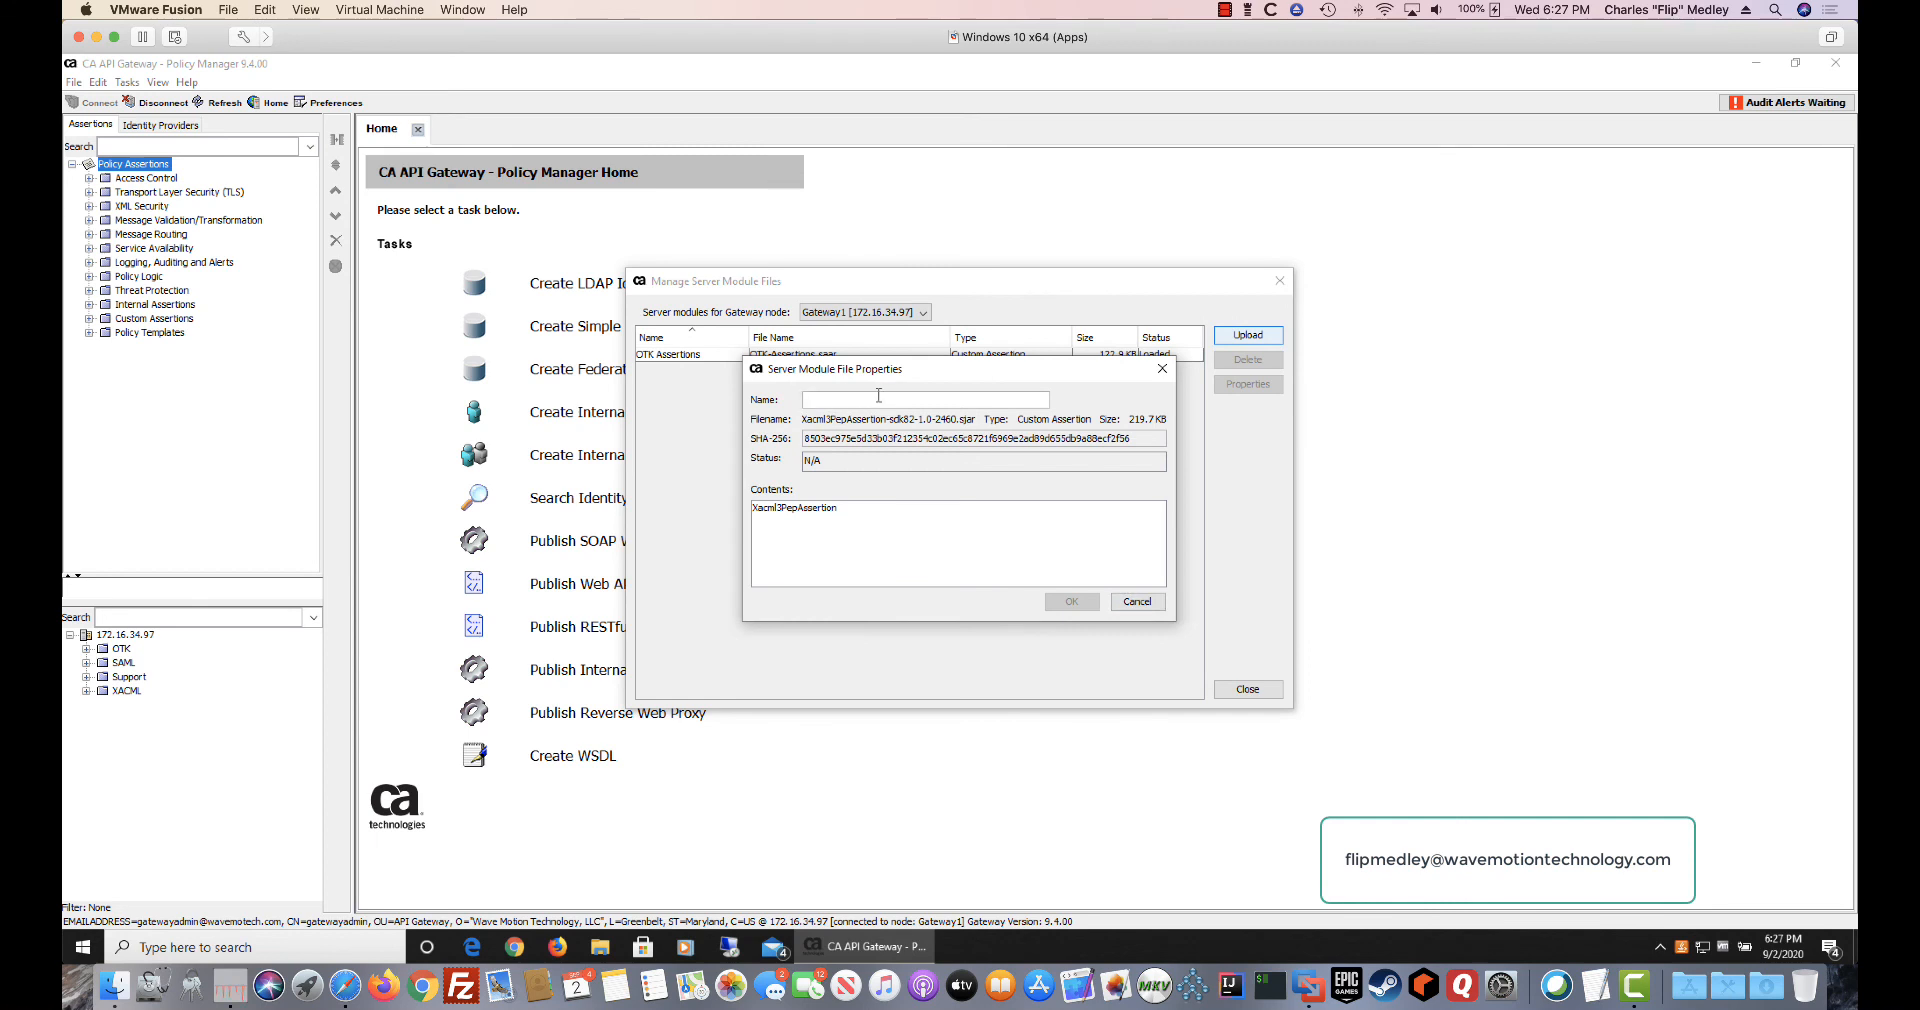
pyautogui.write('XACML 3.0 PEP')
pyautogui.click(1071, 601)
# Step: Upload XacmlPolicyDecisionPointAssertion-9.4.00-20190311.saar as a server module named "XACML 3.0 PDP" and close the module file manager
pyautogui.click(1247, 335)
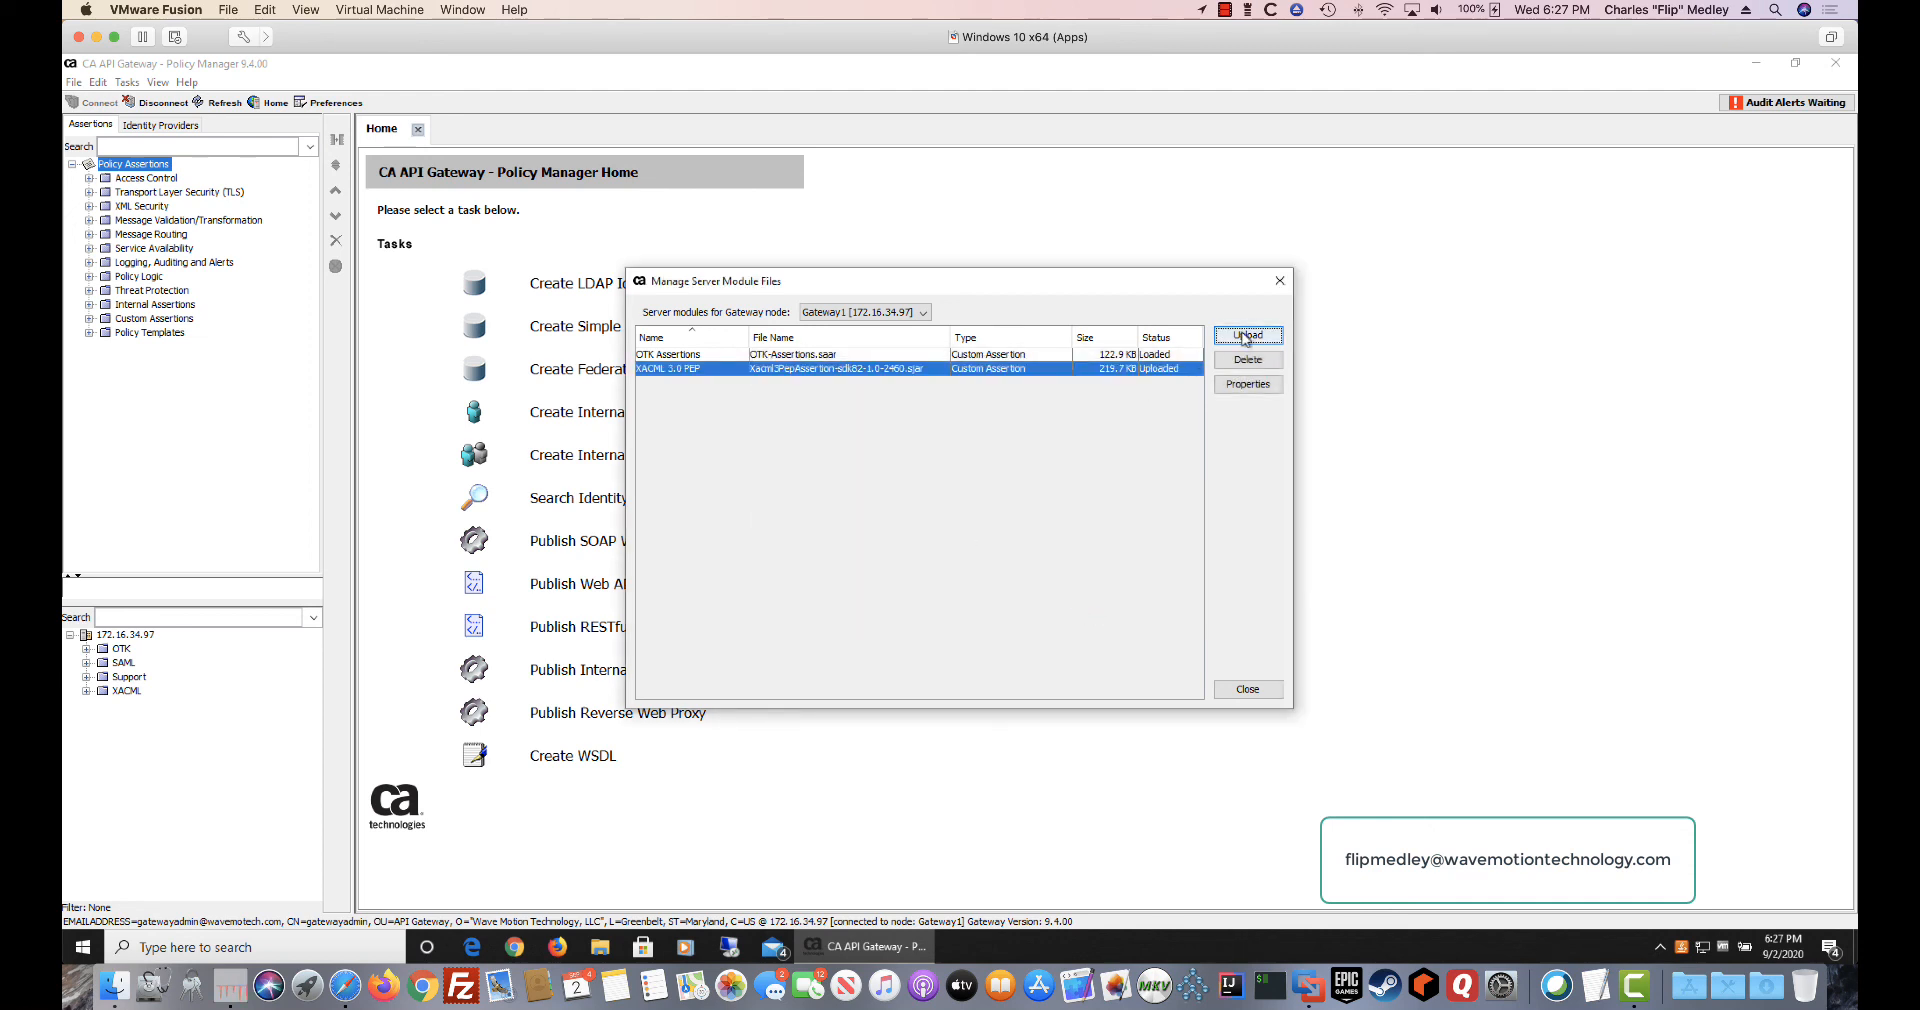
pyautogui.click(909, 512)
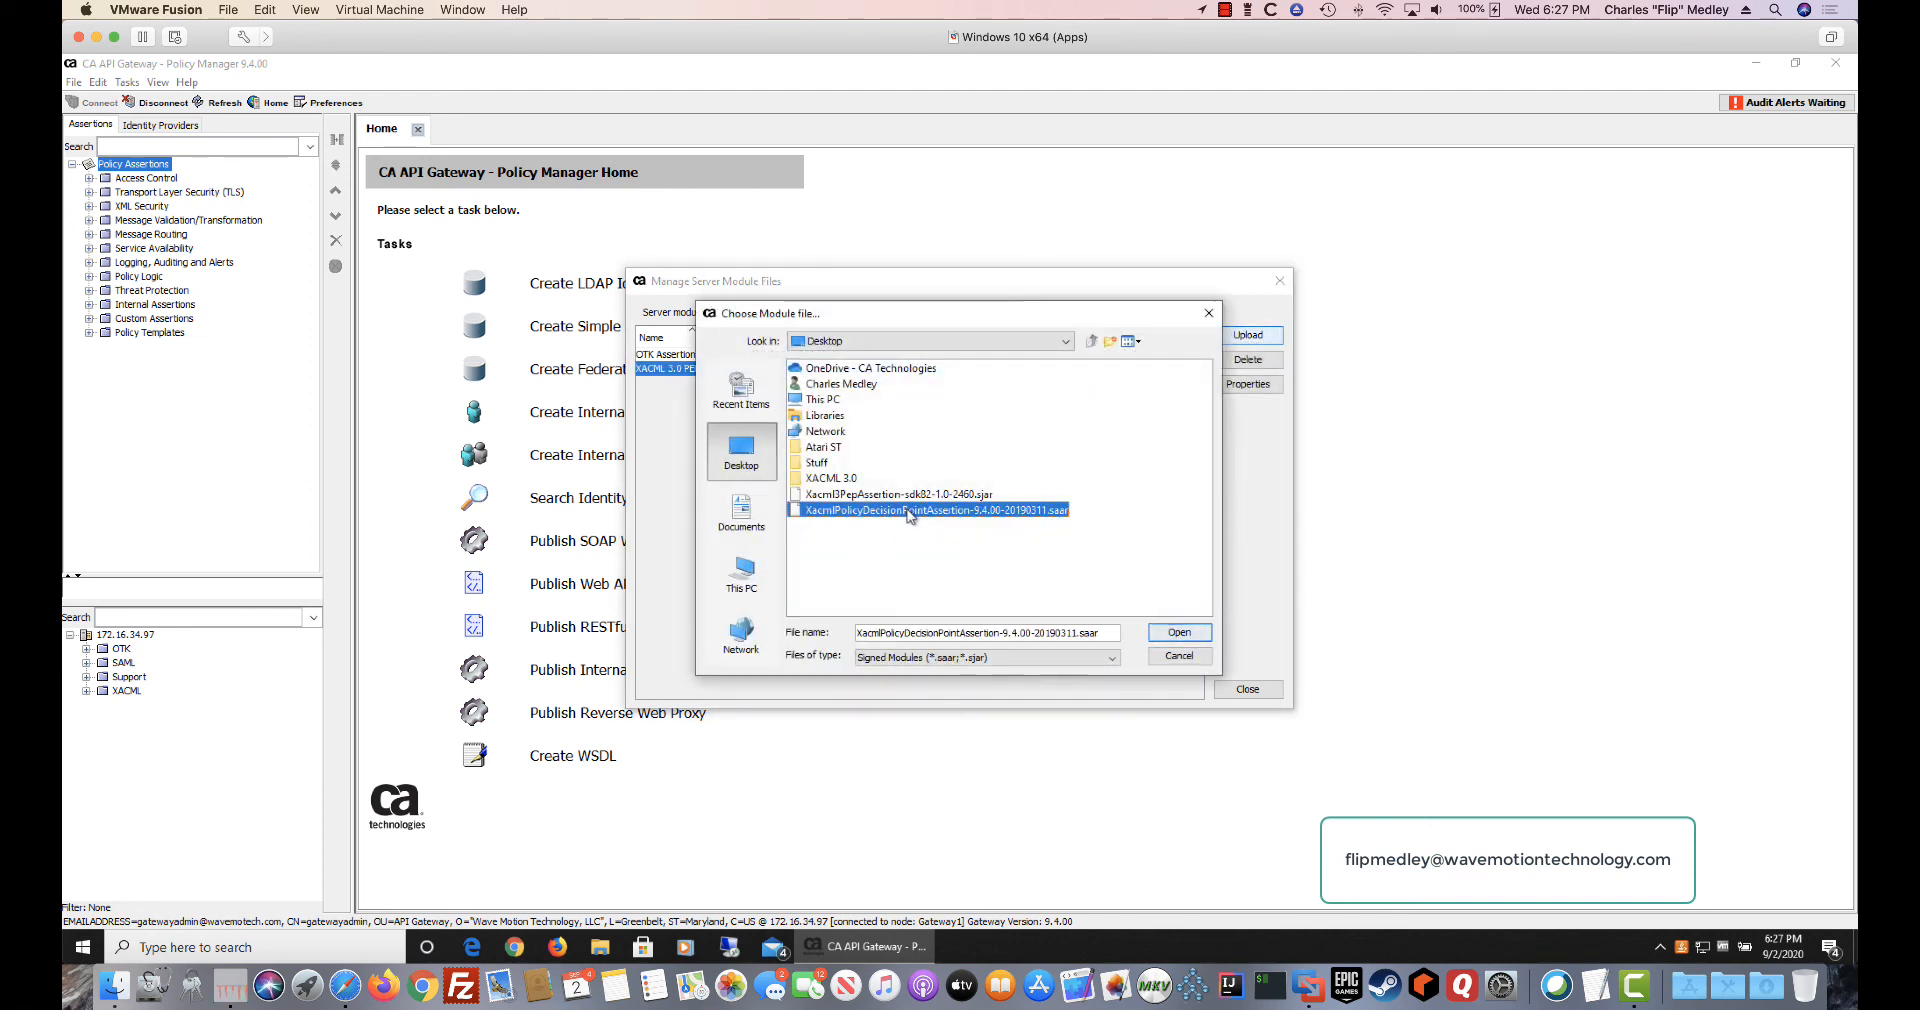
pyautogui.click(1196, 634)
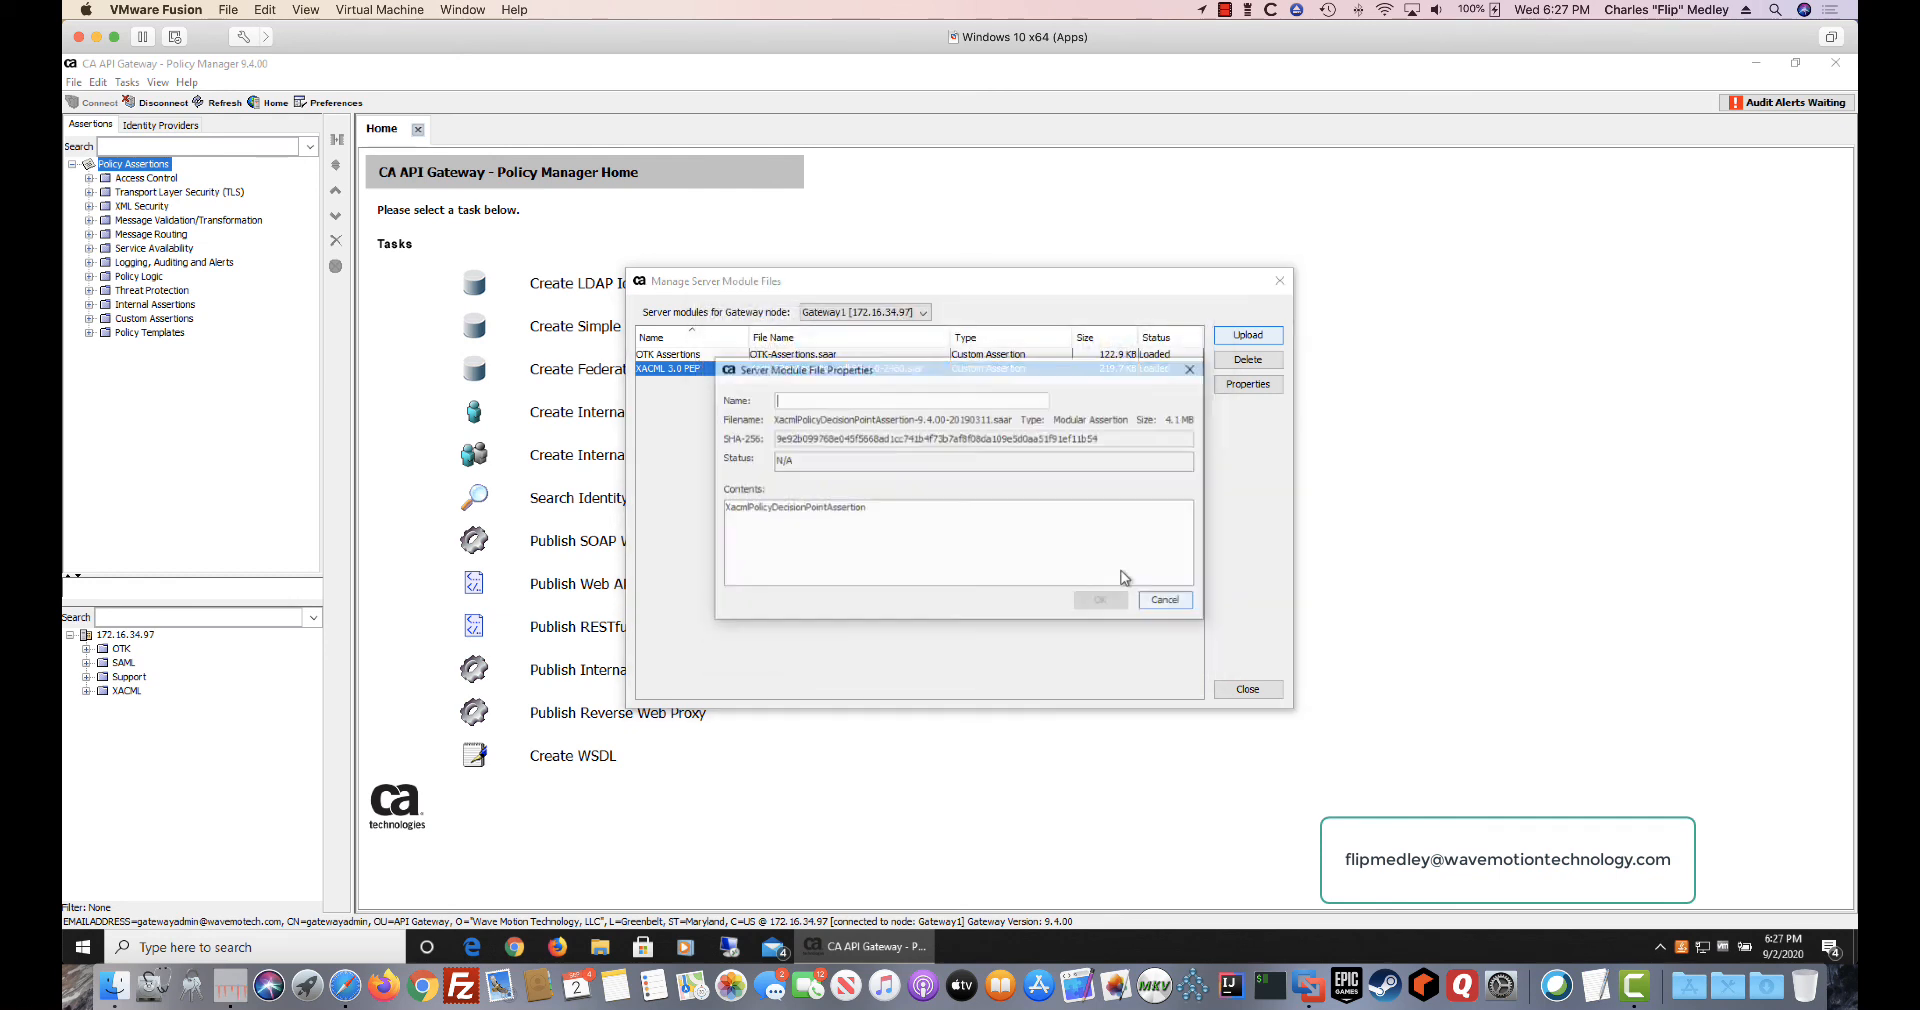
pyautogui.click(886, 402)
pyautogui.write('XACML 3.0 PDP')
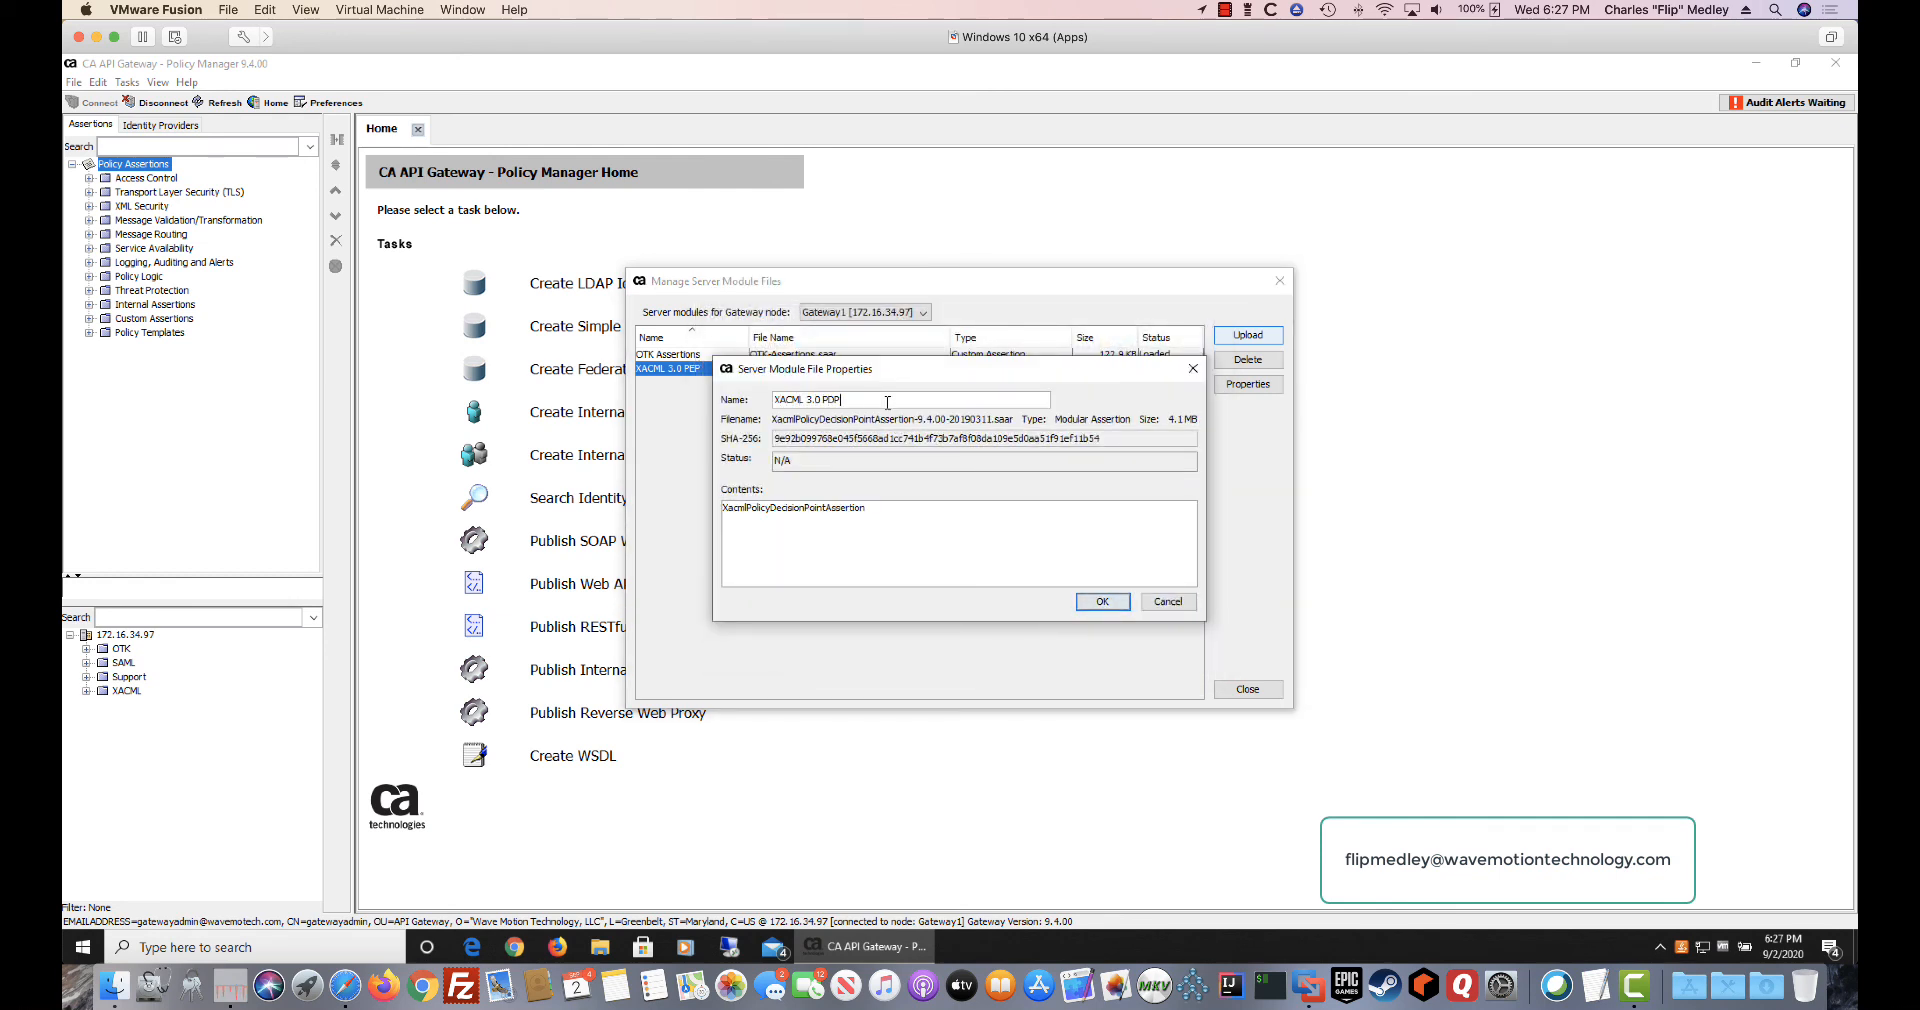
pyautogui.click(1100, 601)
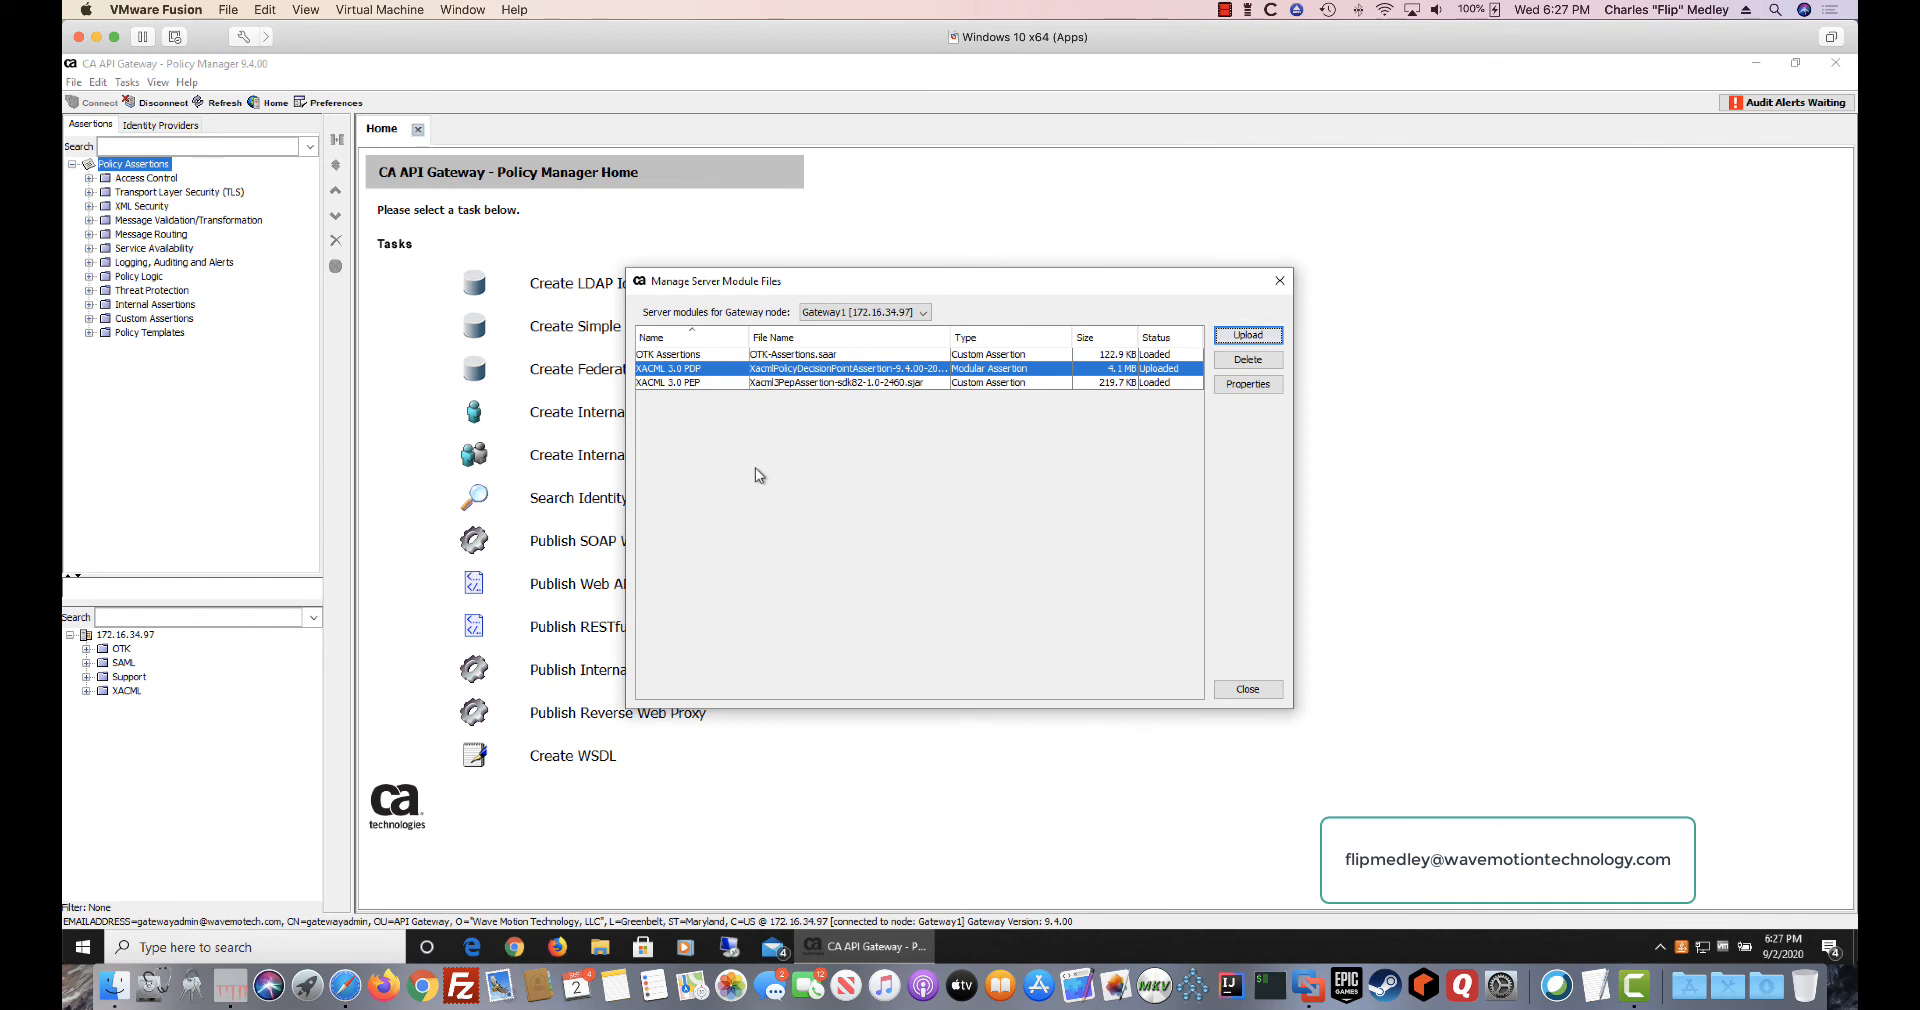
pyautogui.click(1247, 694)
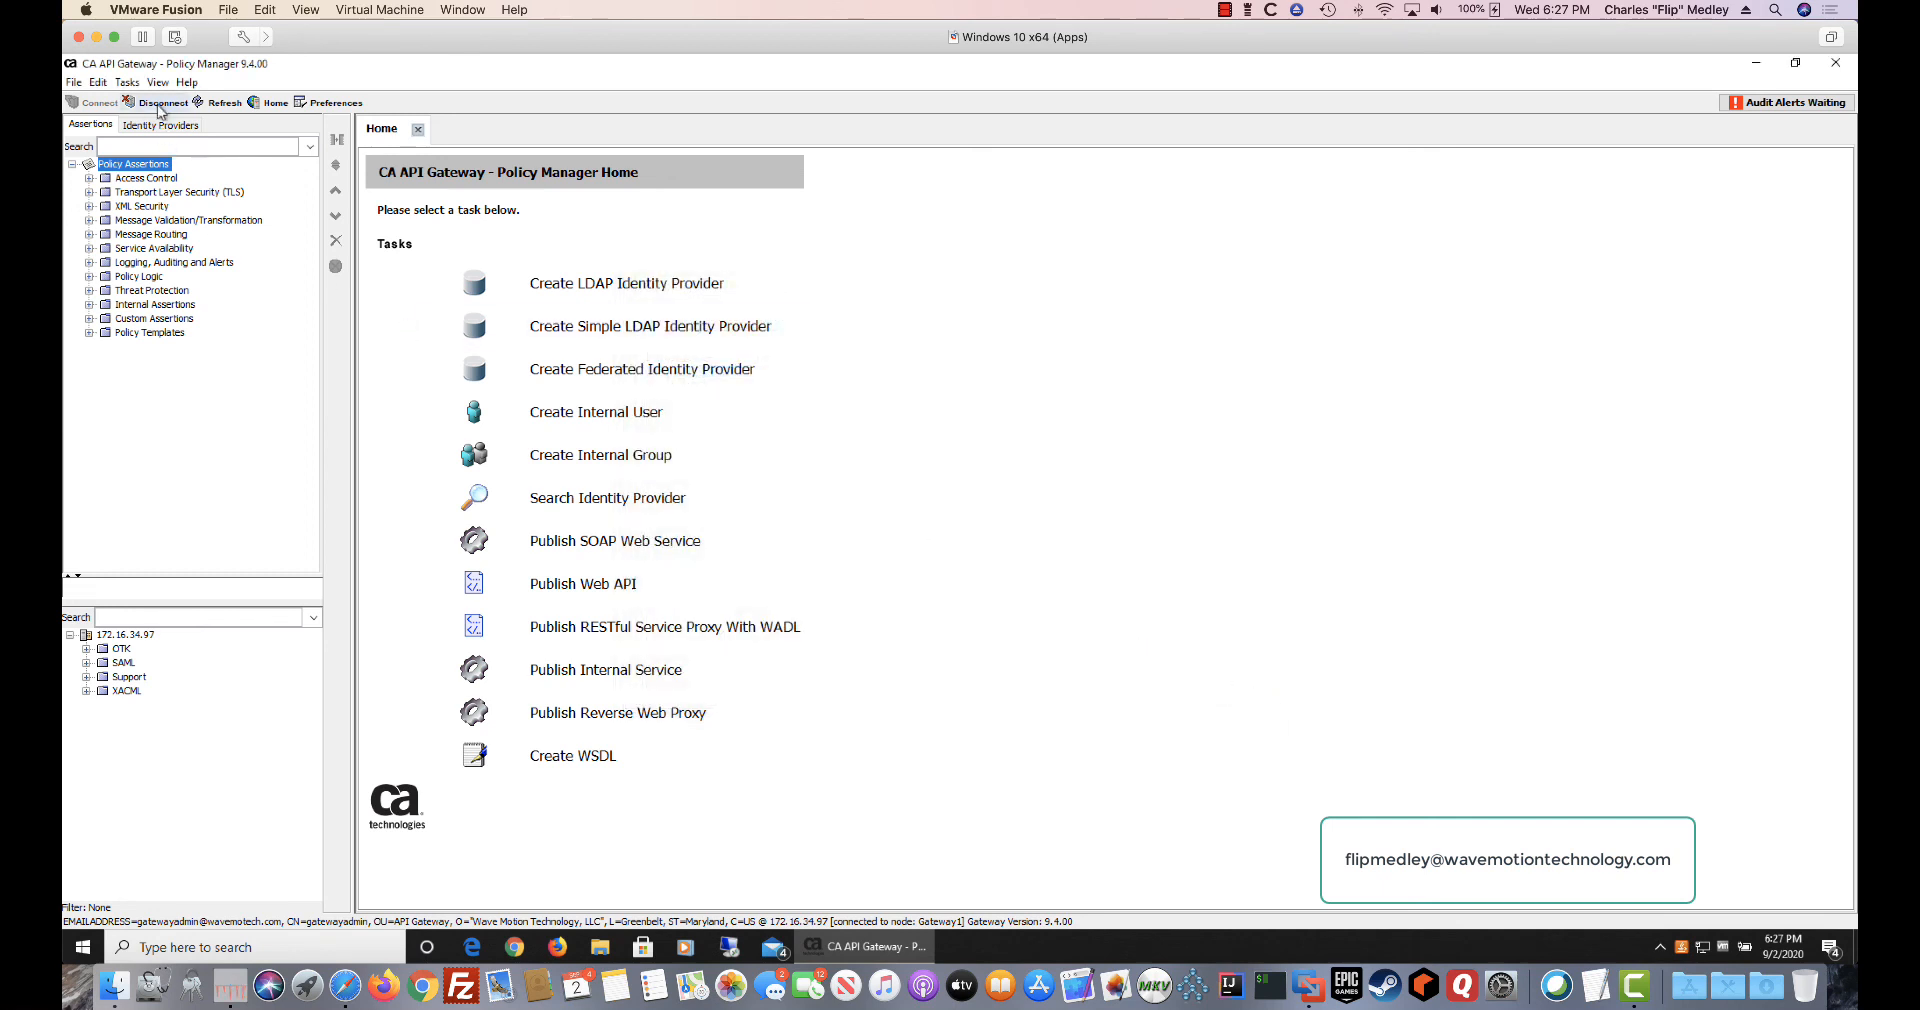
# Step: Search the policy assertions for "xacml" and dismiss the result list
pyautogui.click(139, 147)
pyautogui.write('xacml')
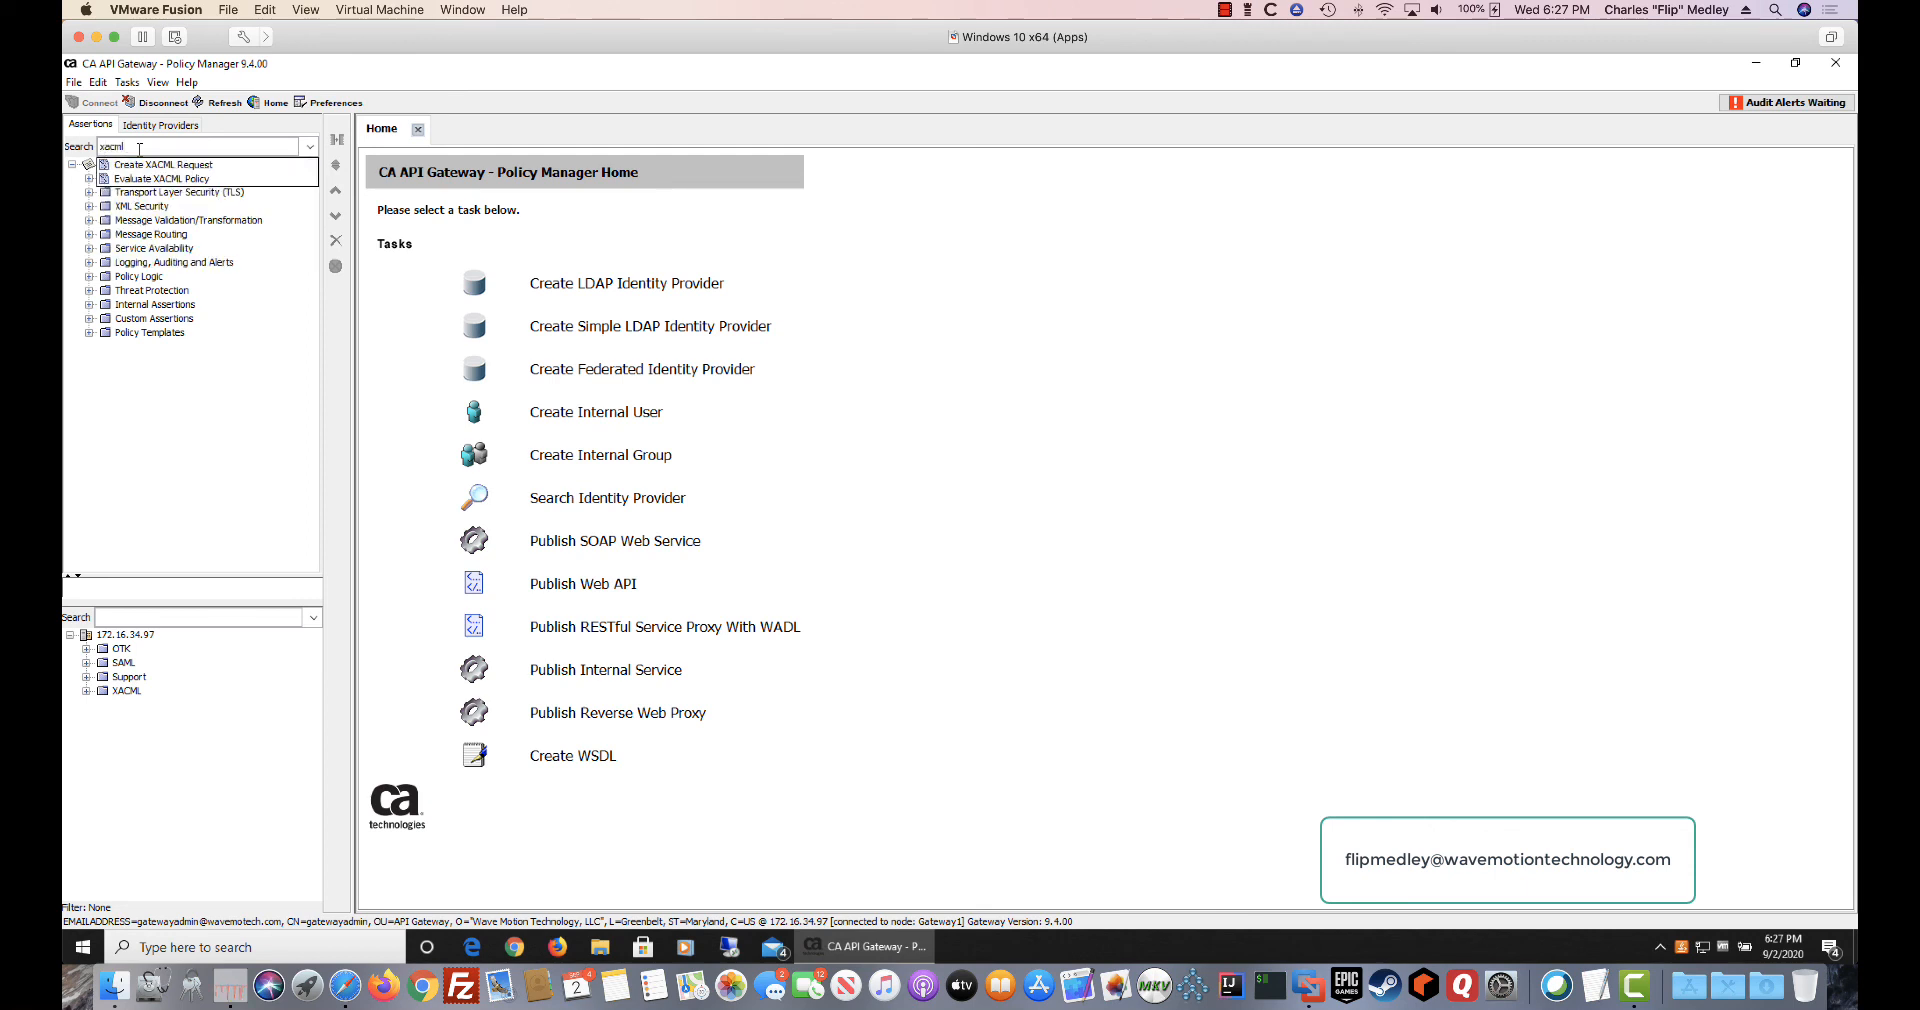
pyautogui.click(160, 106)
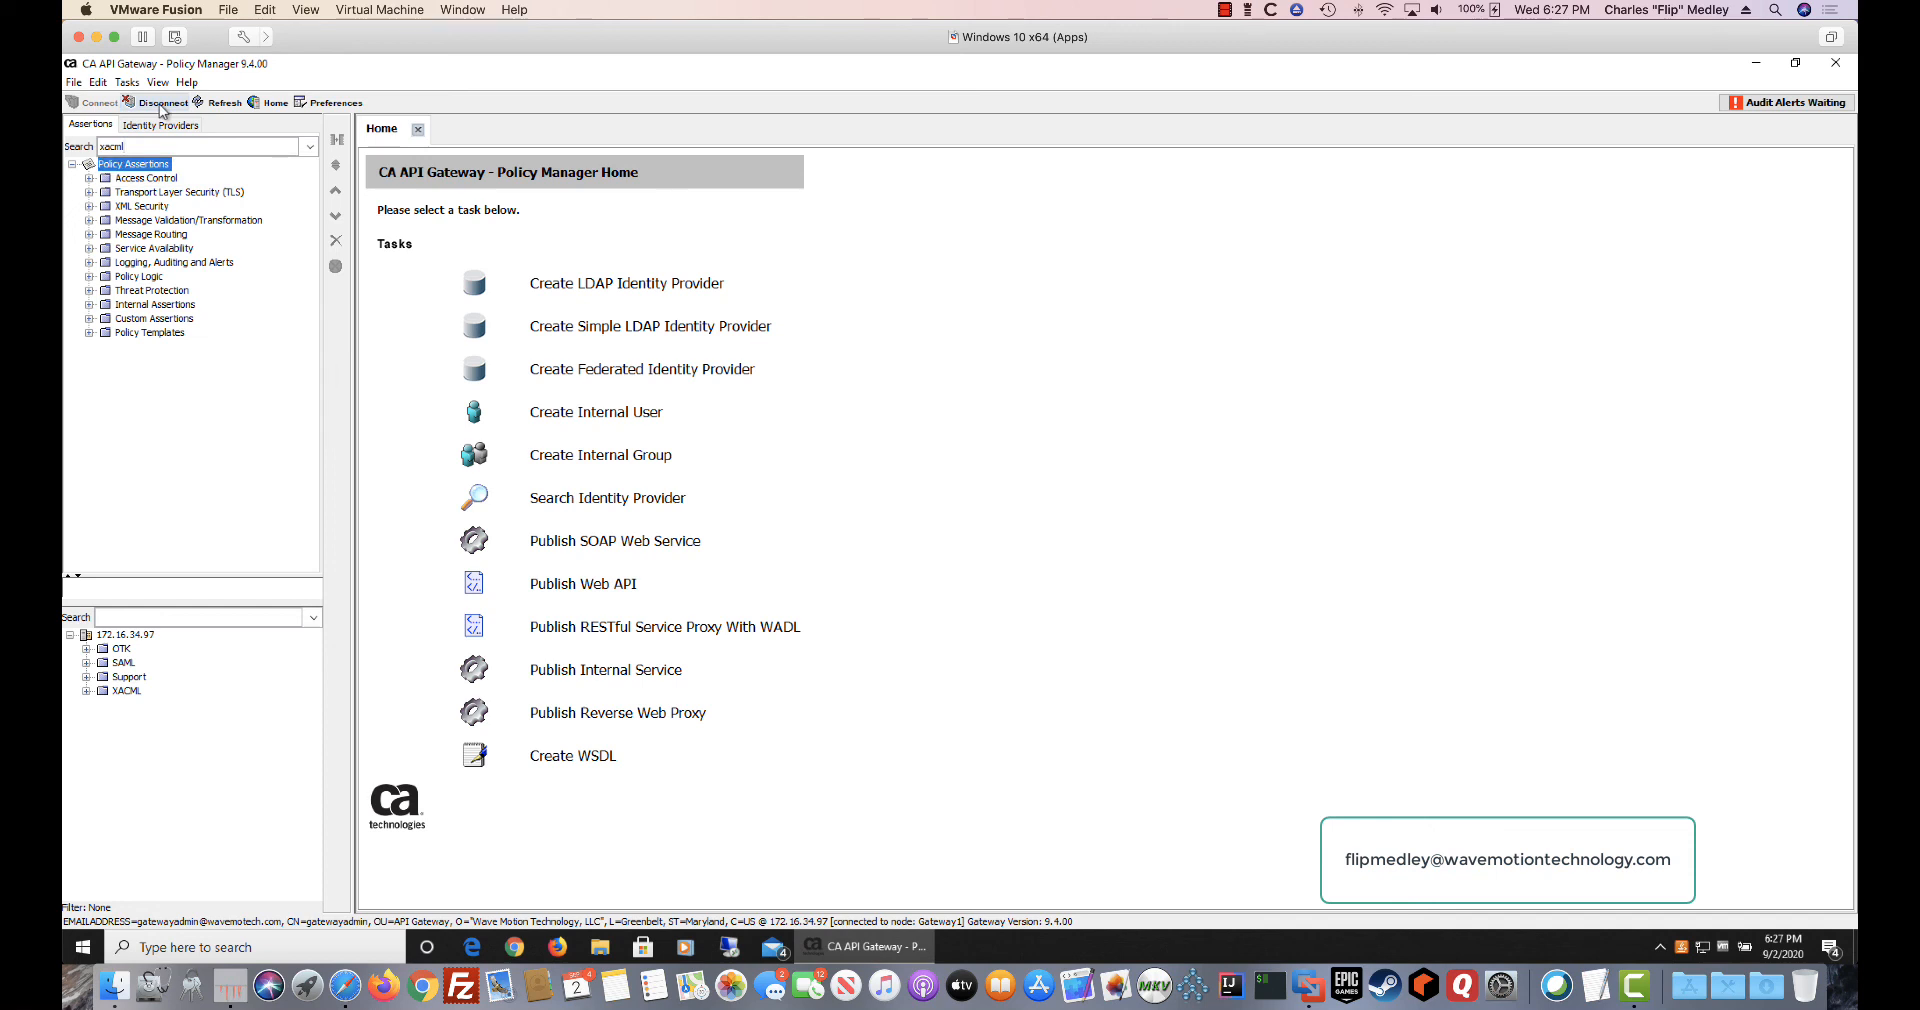
# Step: Disconnect from the gateway and reconnect to 172.16.34.97 with the client certificate, accepting the hostname mismatch
pyautogui.click(160, 106)
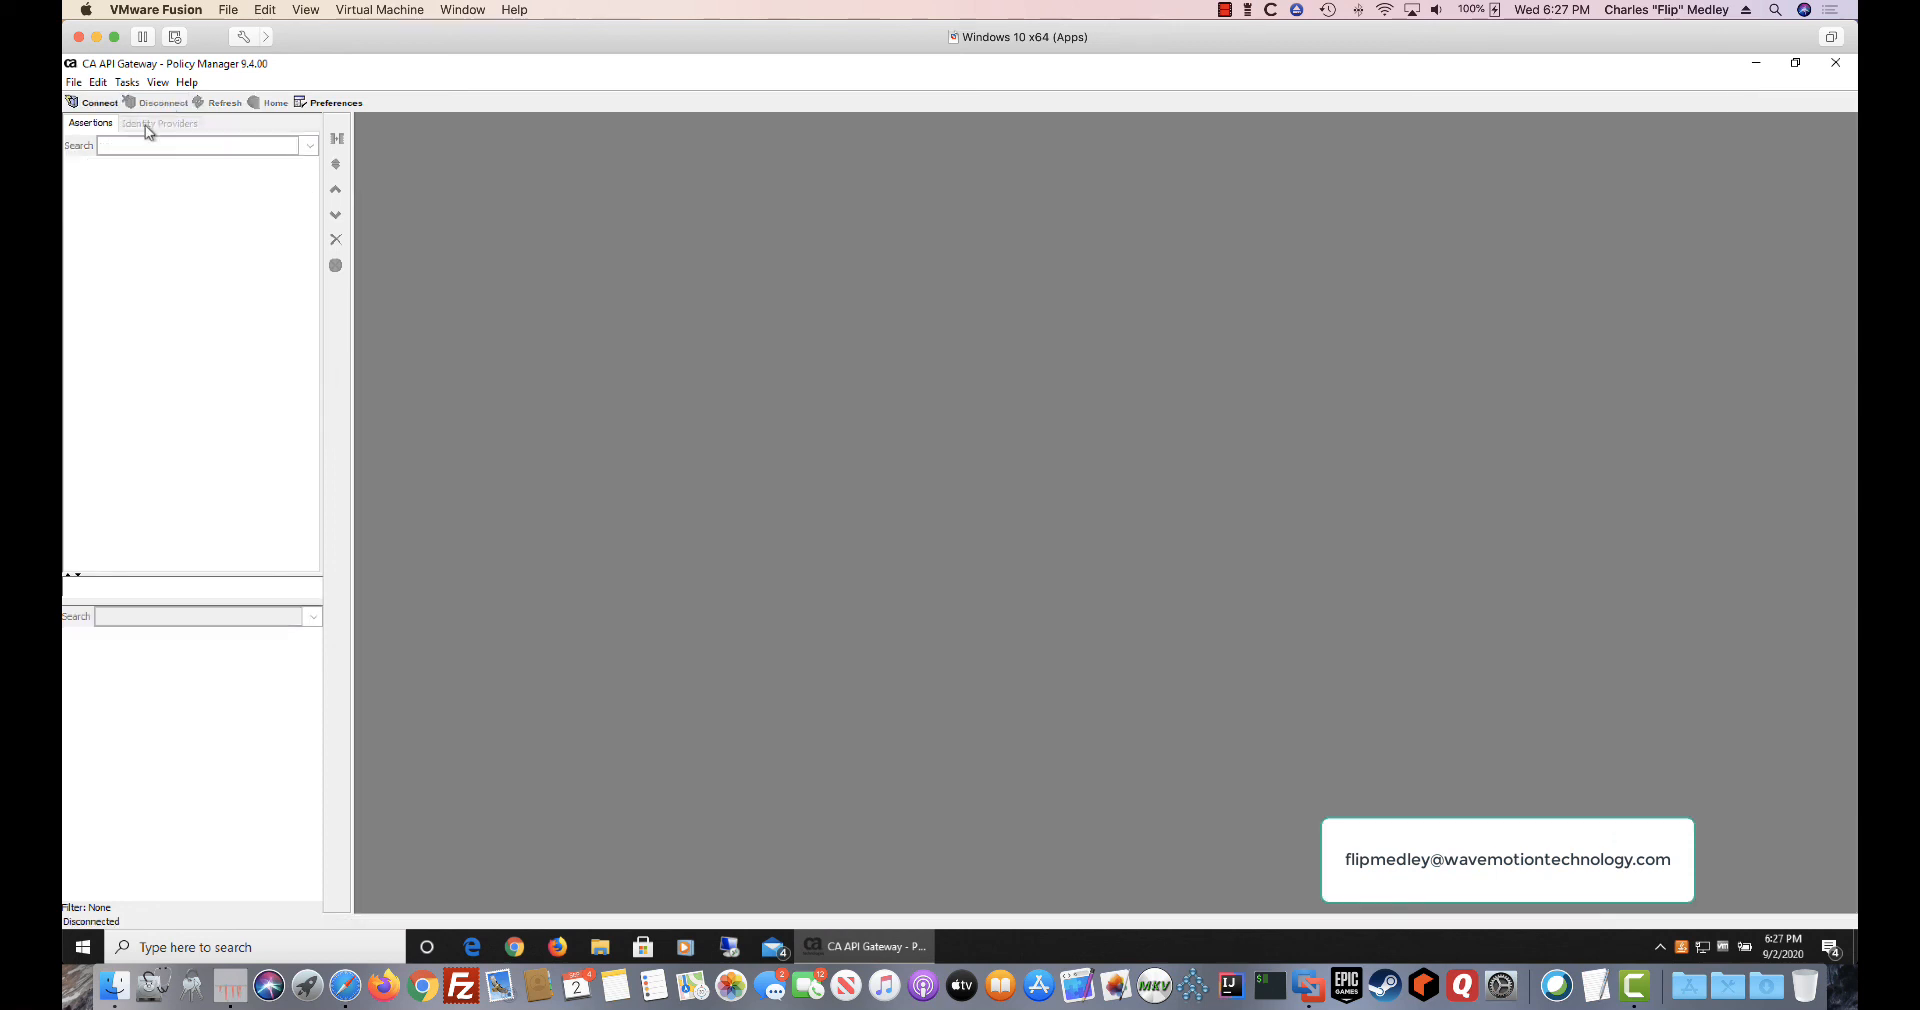
pyautogui.click(100, 104)
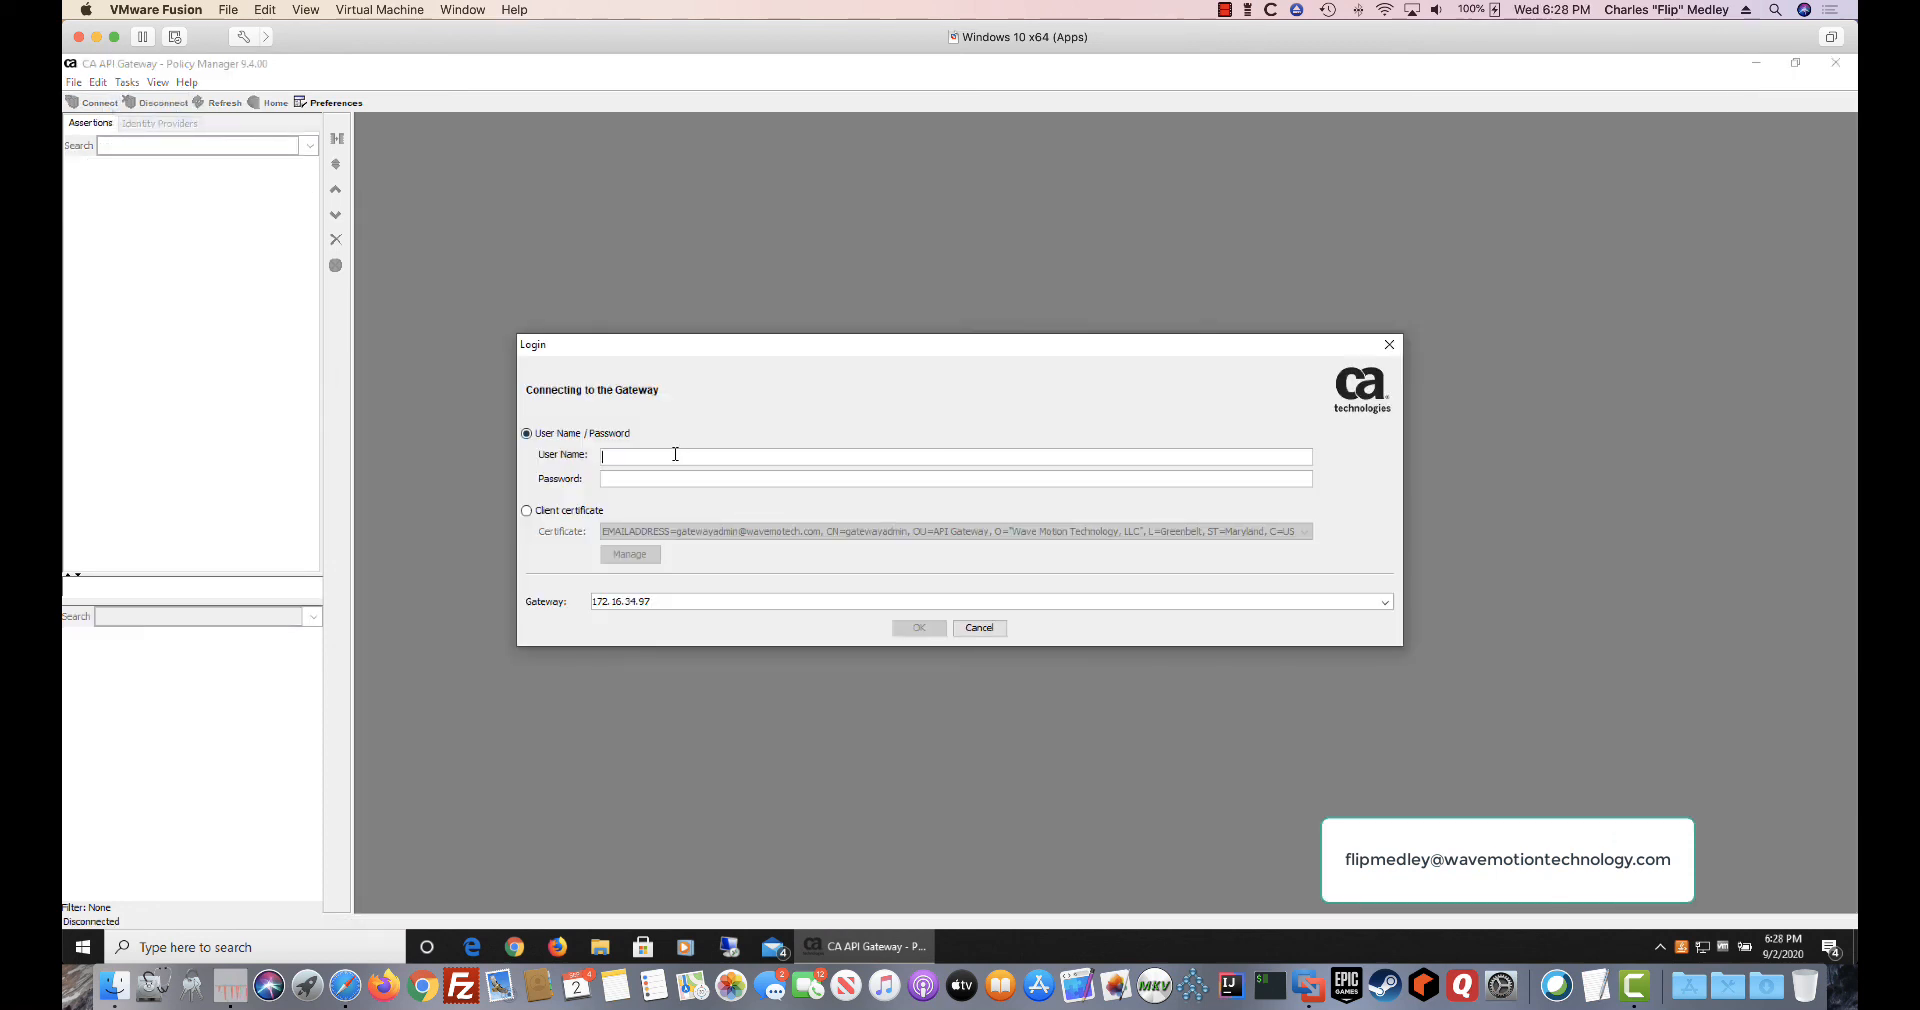
pyautogui.click(560, 512)
pyautogui.click(903, 628)
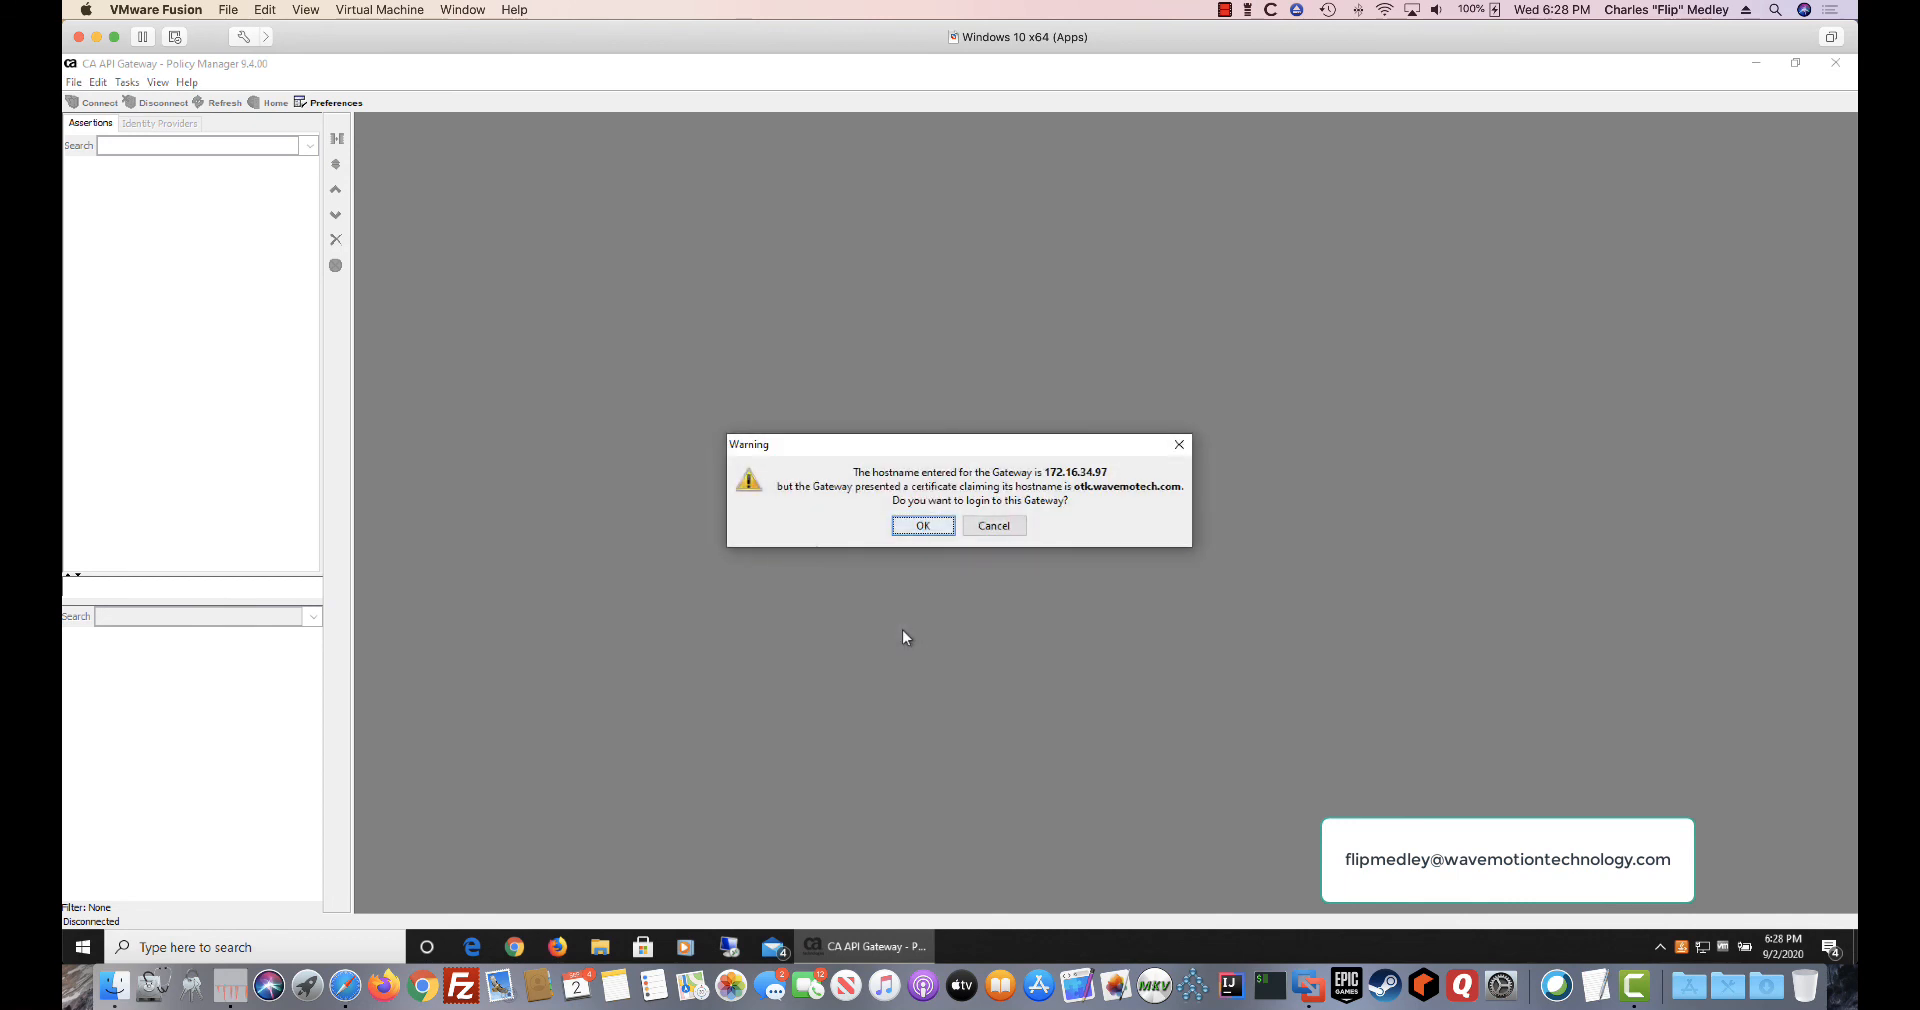
pyautogui.click(897, 530)
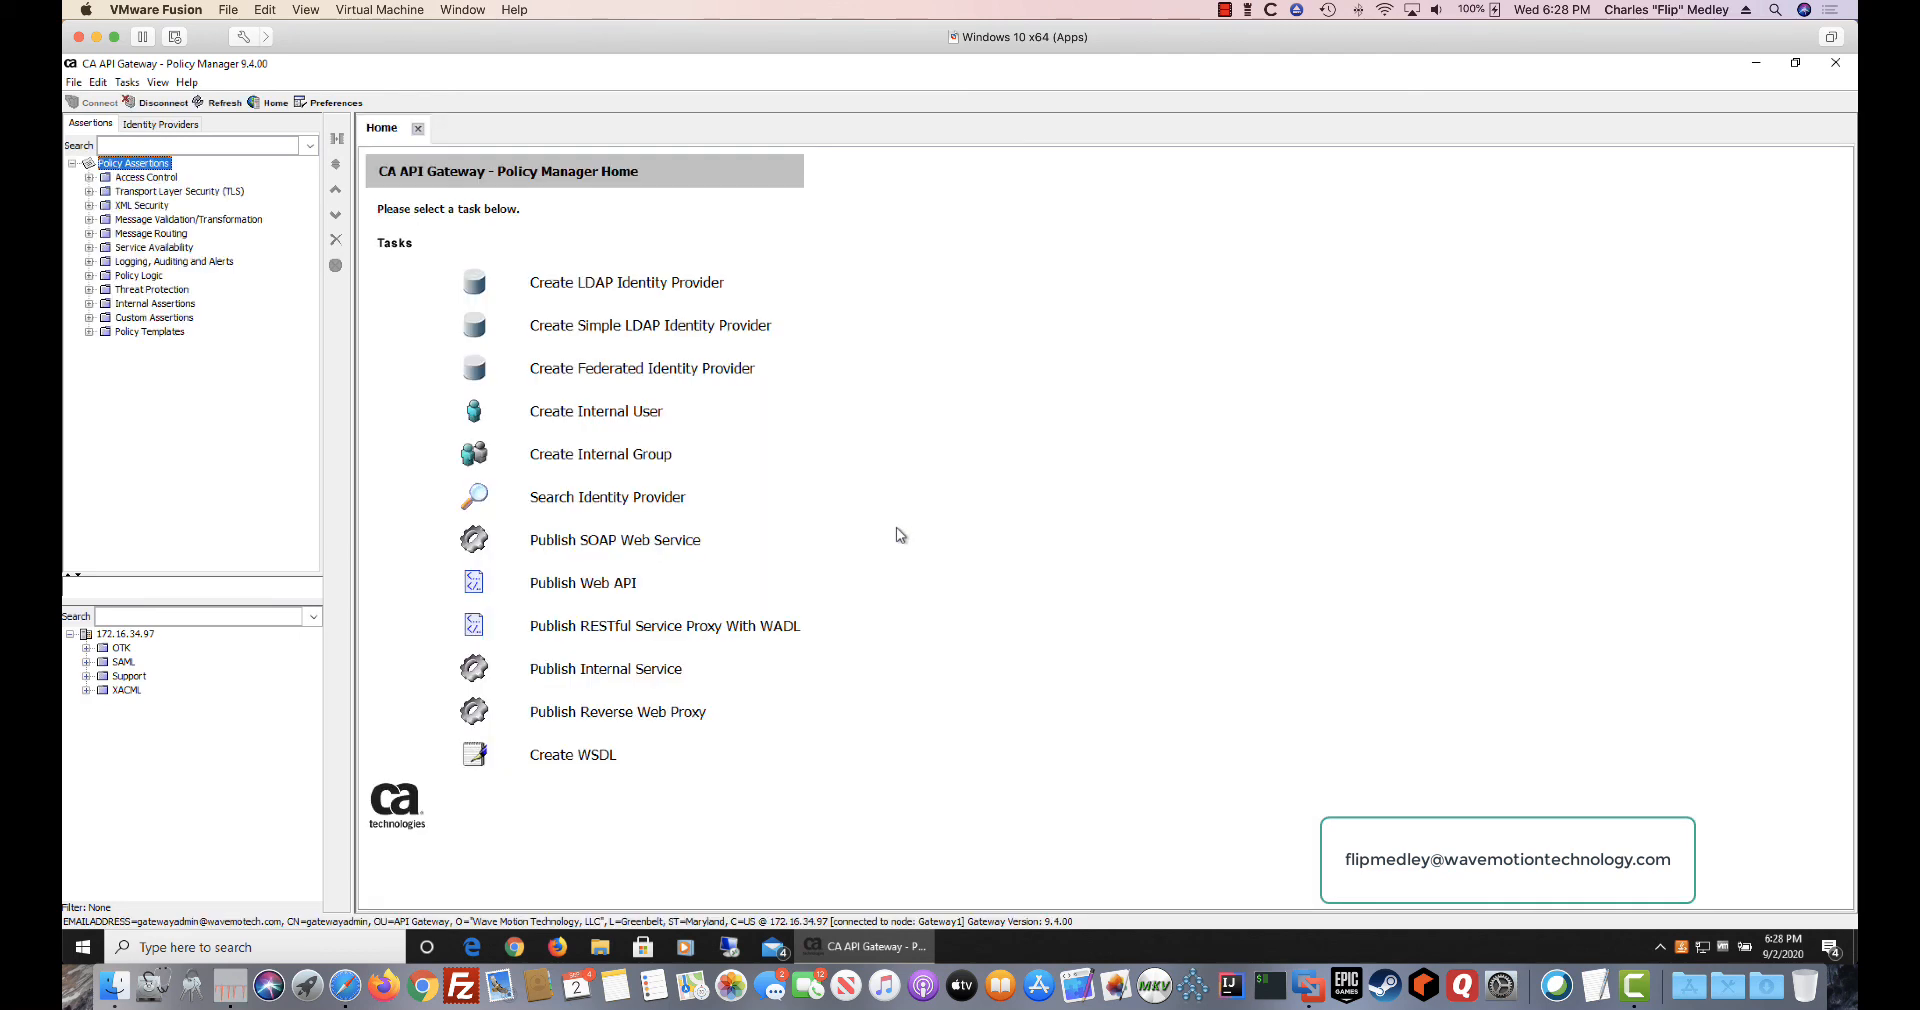
# Step: Search the policy assertions for "XACML" and pick XACML Policy Decision Point from the matches
pyautogui.click(257, 148)
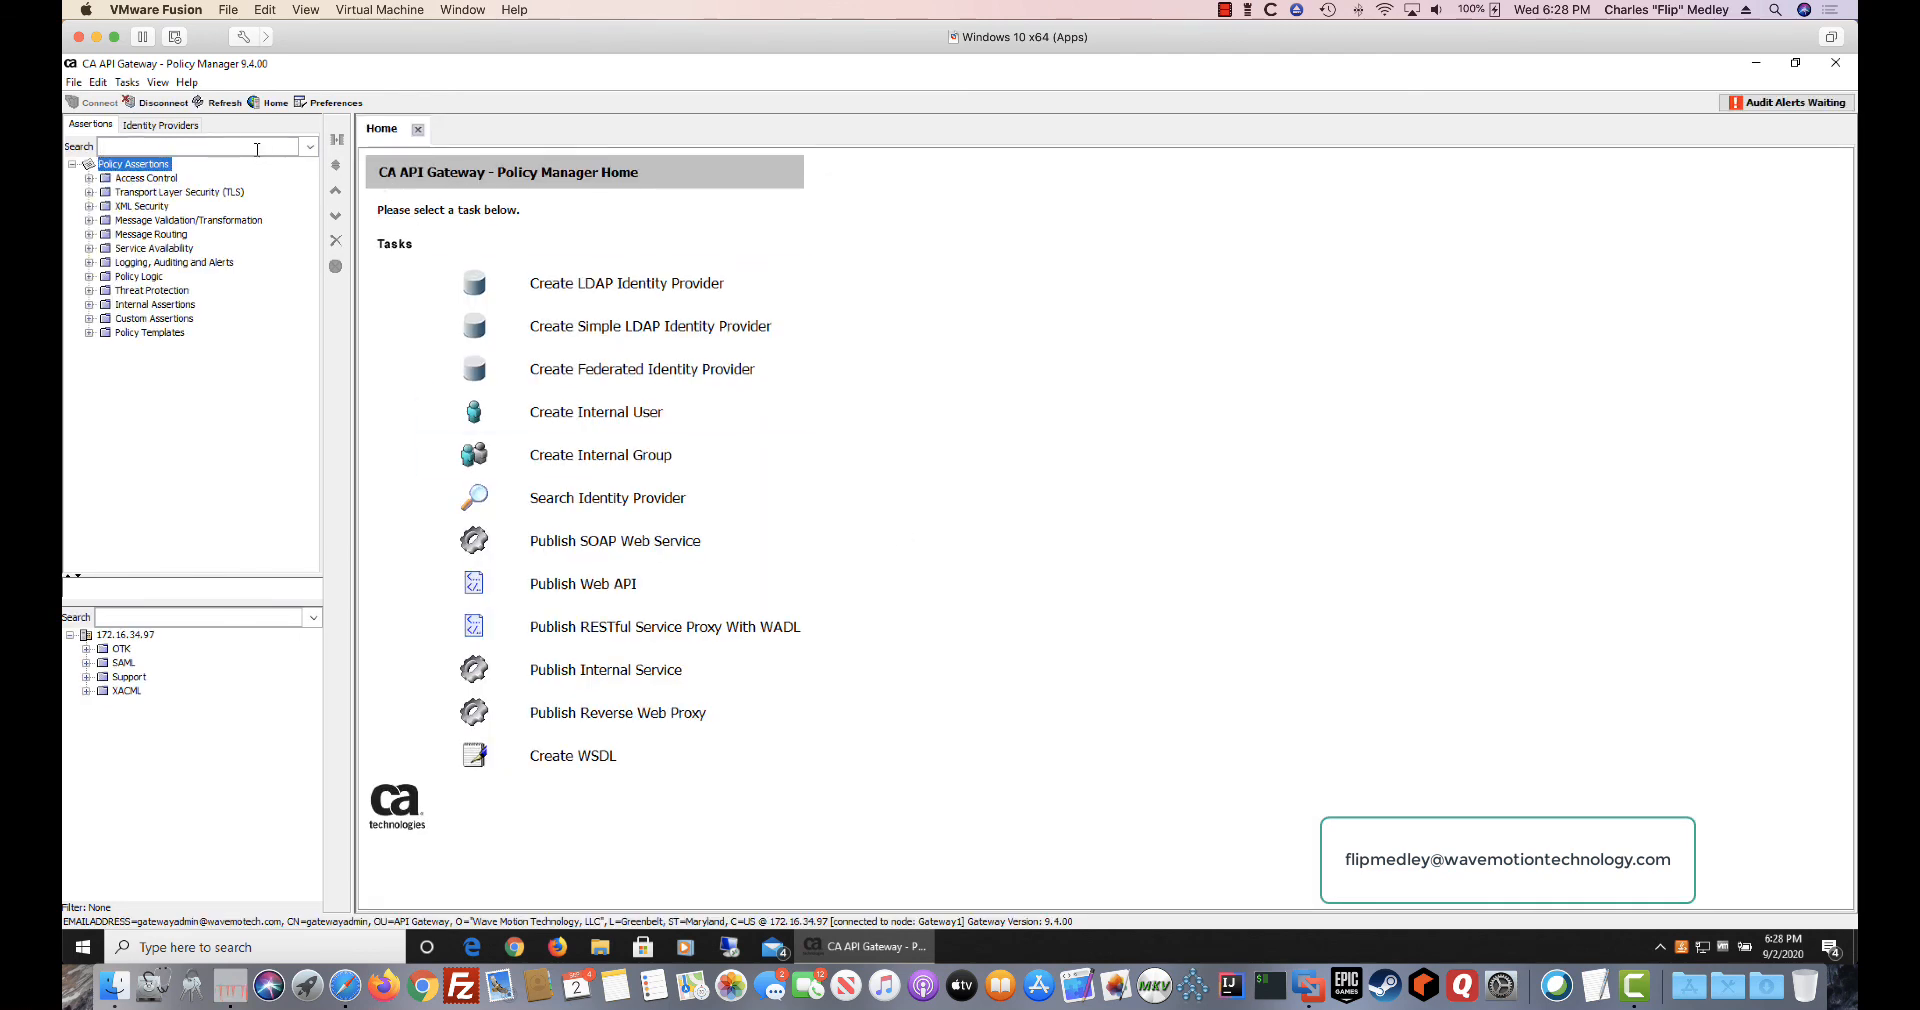
pyautogui.write('XACML')
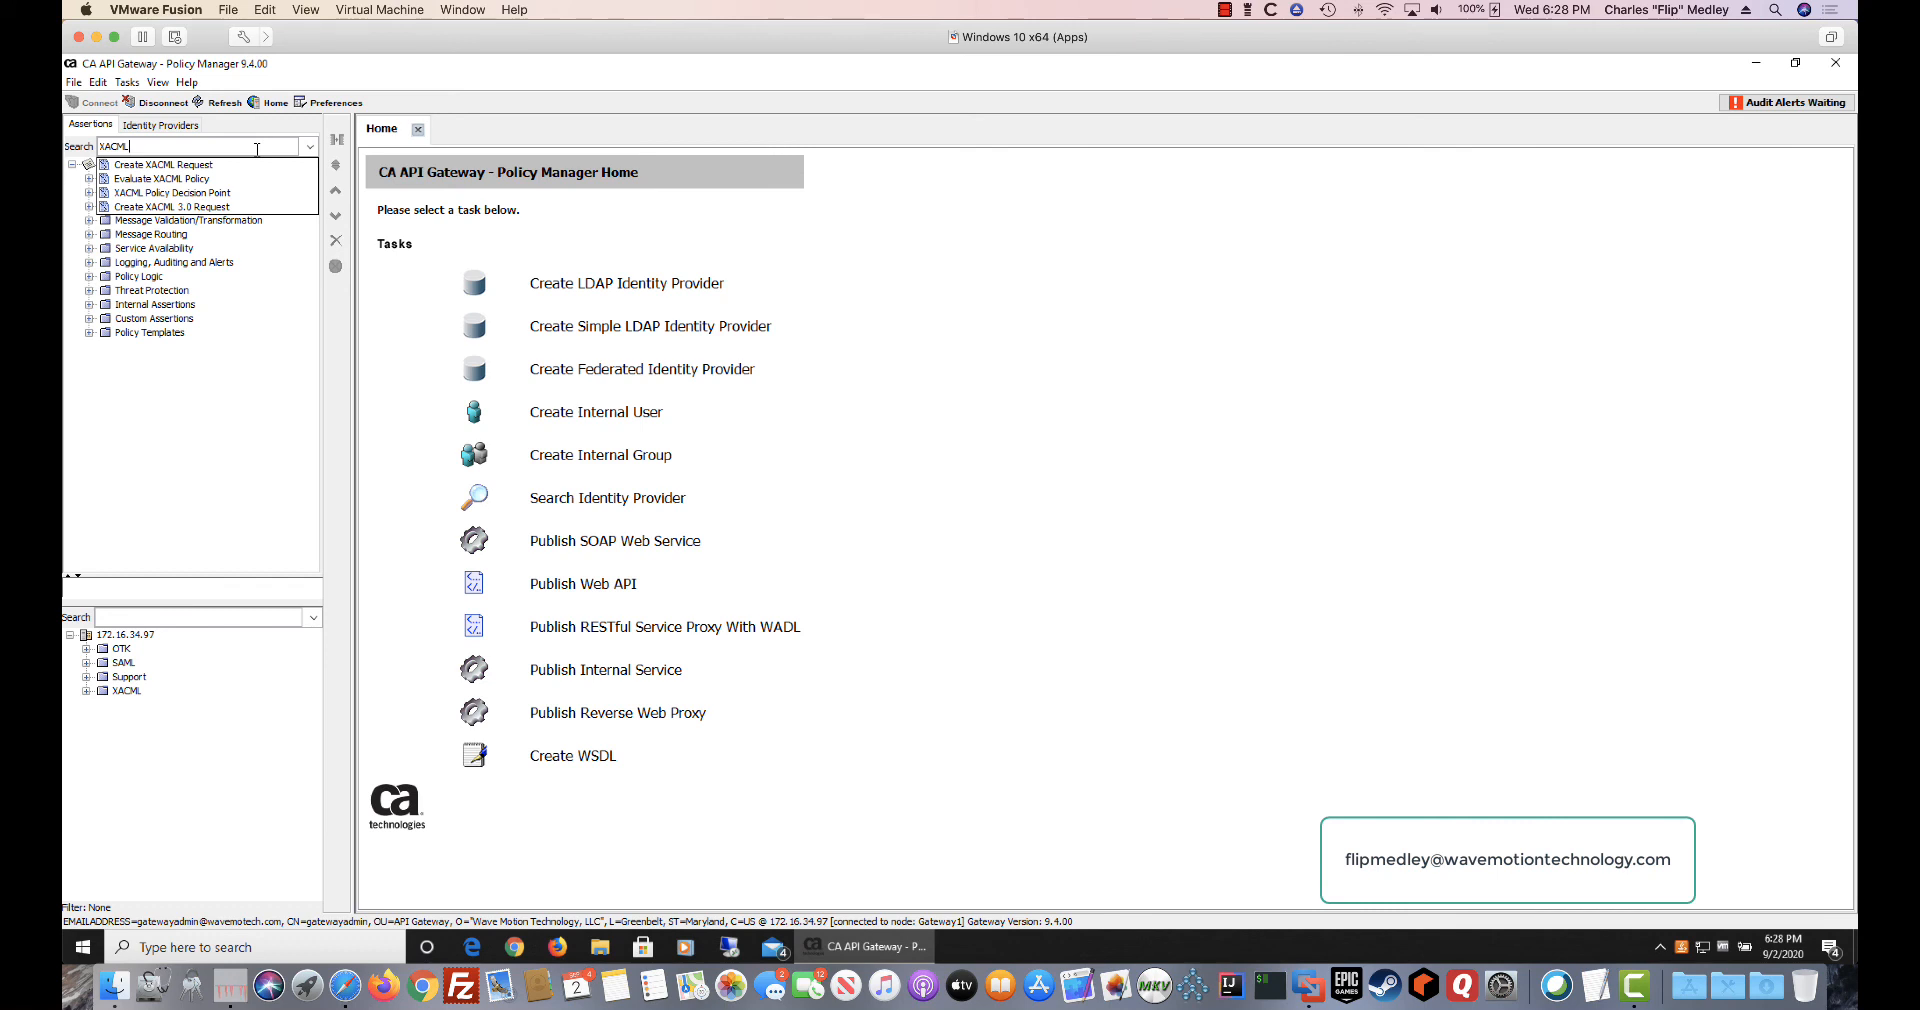
pyautogui.click(272, 194)
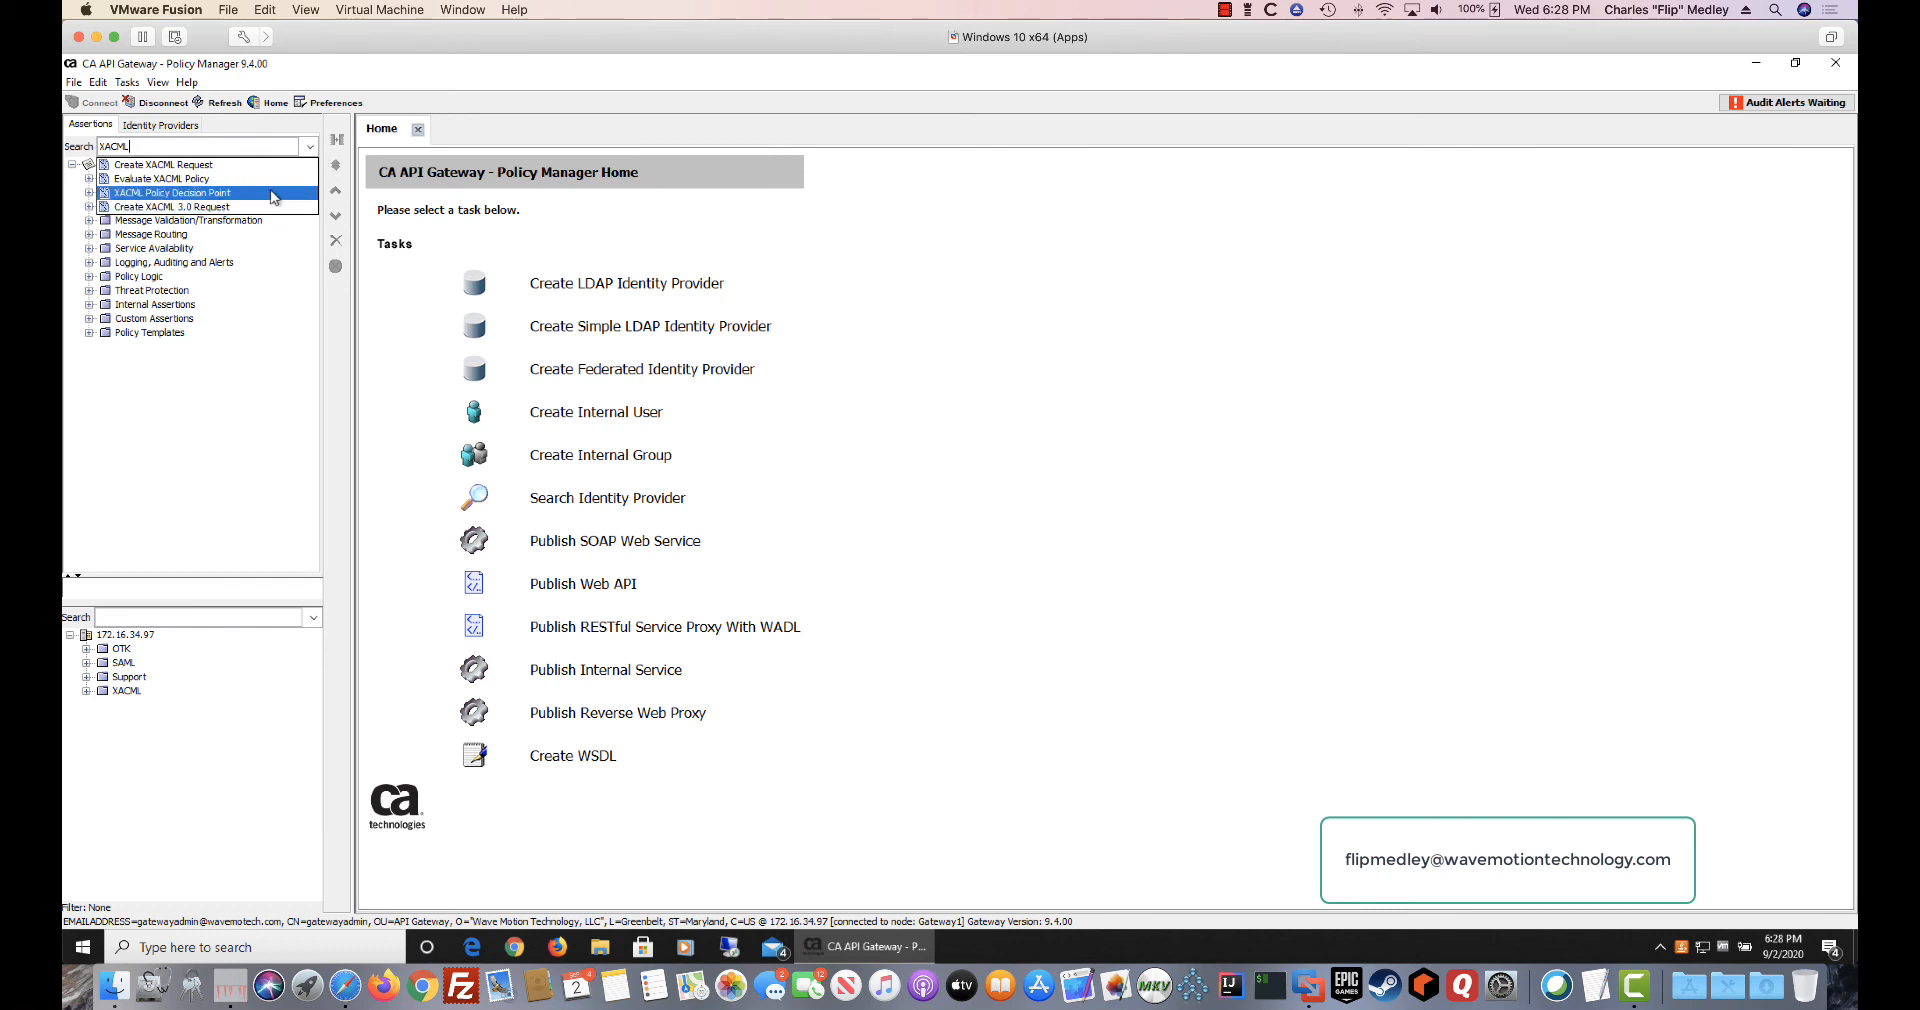
# Step: Pick Create XACML 3.0 Request from the assertions matching "XACML"
pyautogui.click(266, 207)
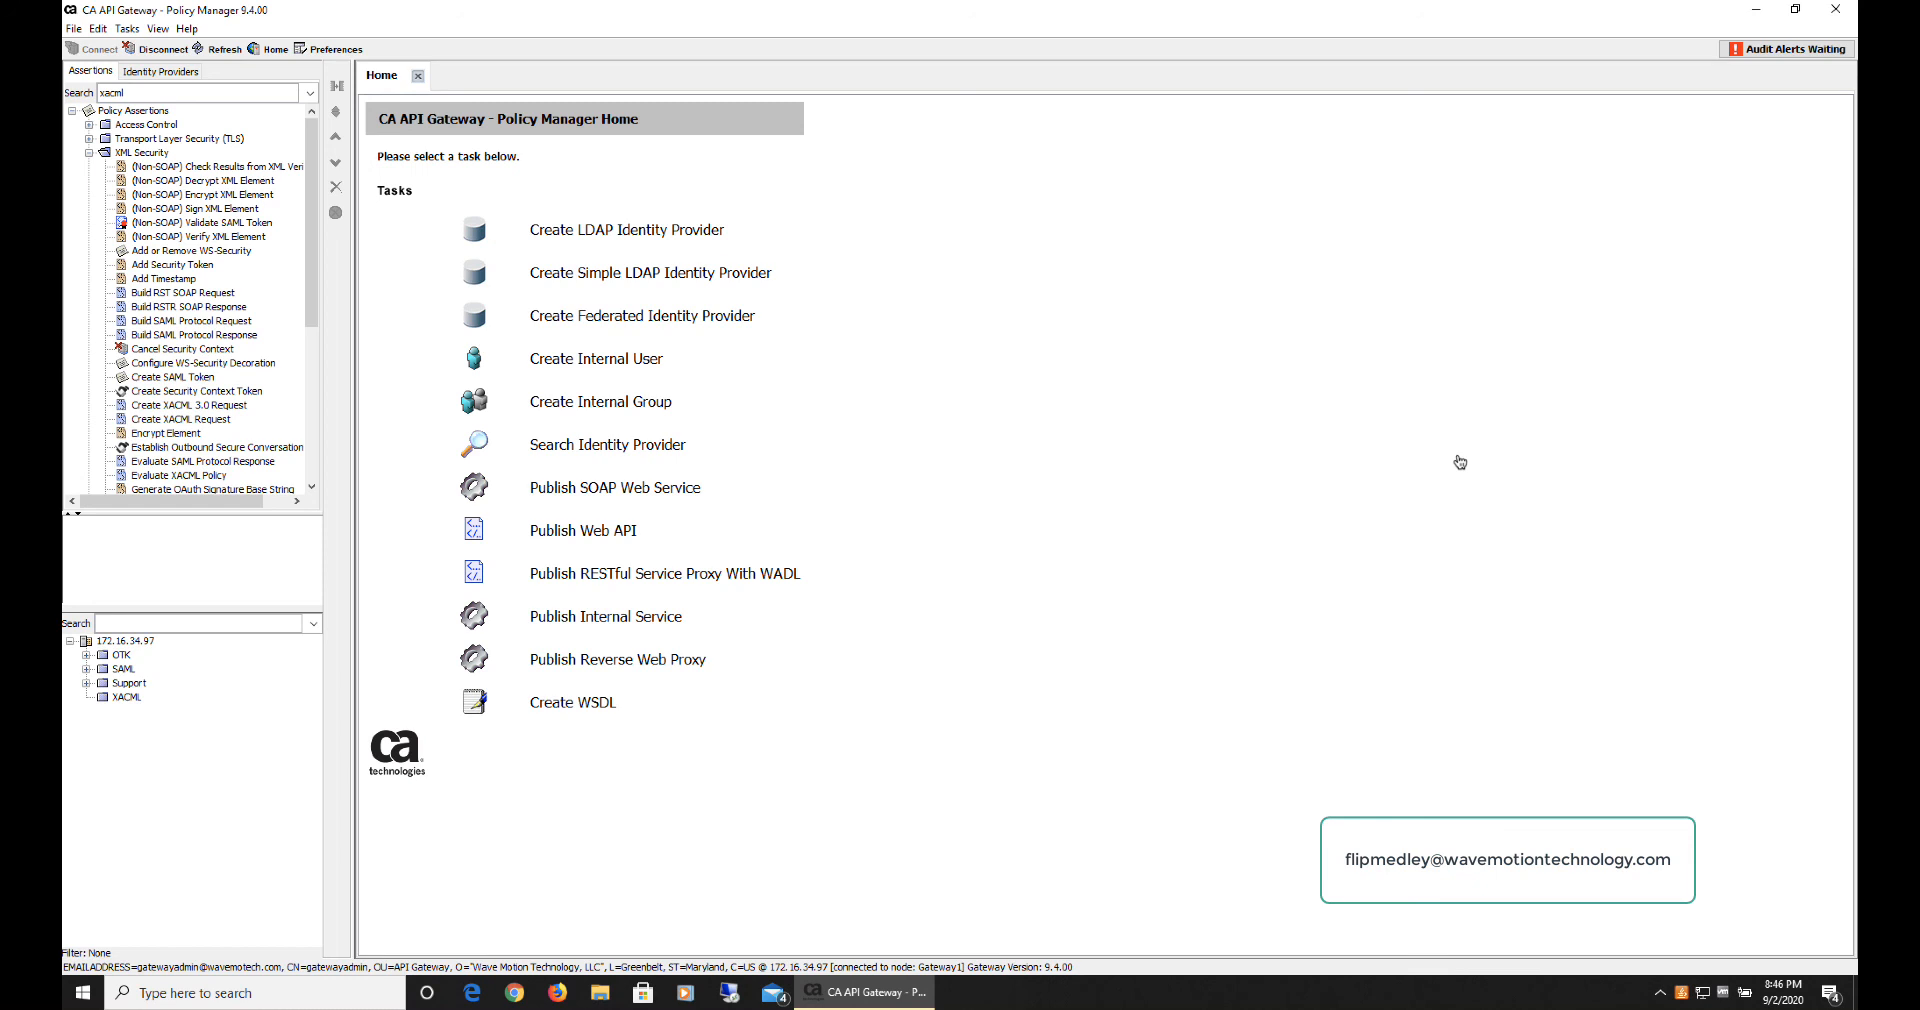
# Step: Publish a web API named "Protected Resource" in the XACML folder, with gateway URL path xacml/protected and no target URL
pyautogui.click(137, 700)
pyautogui.rightClick(137, 702)
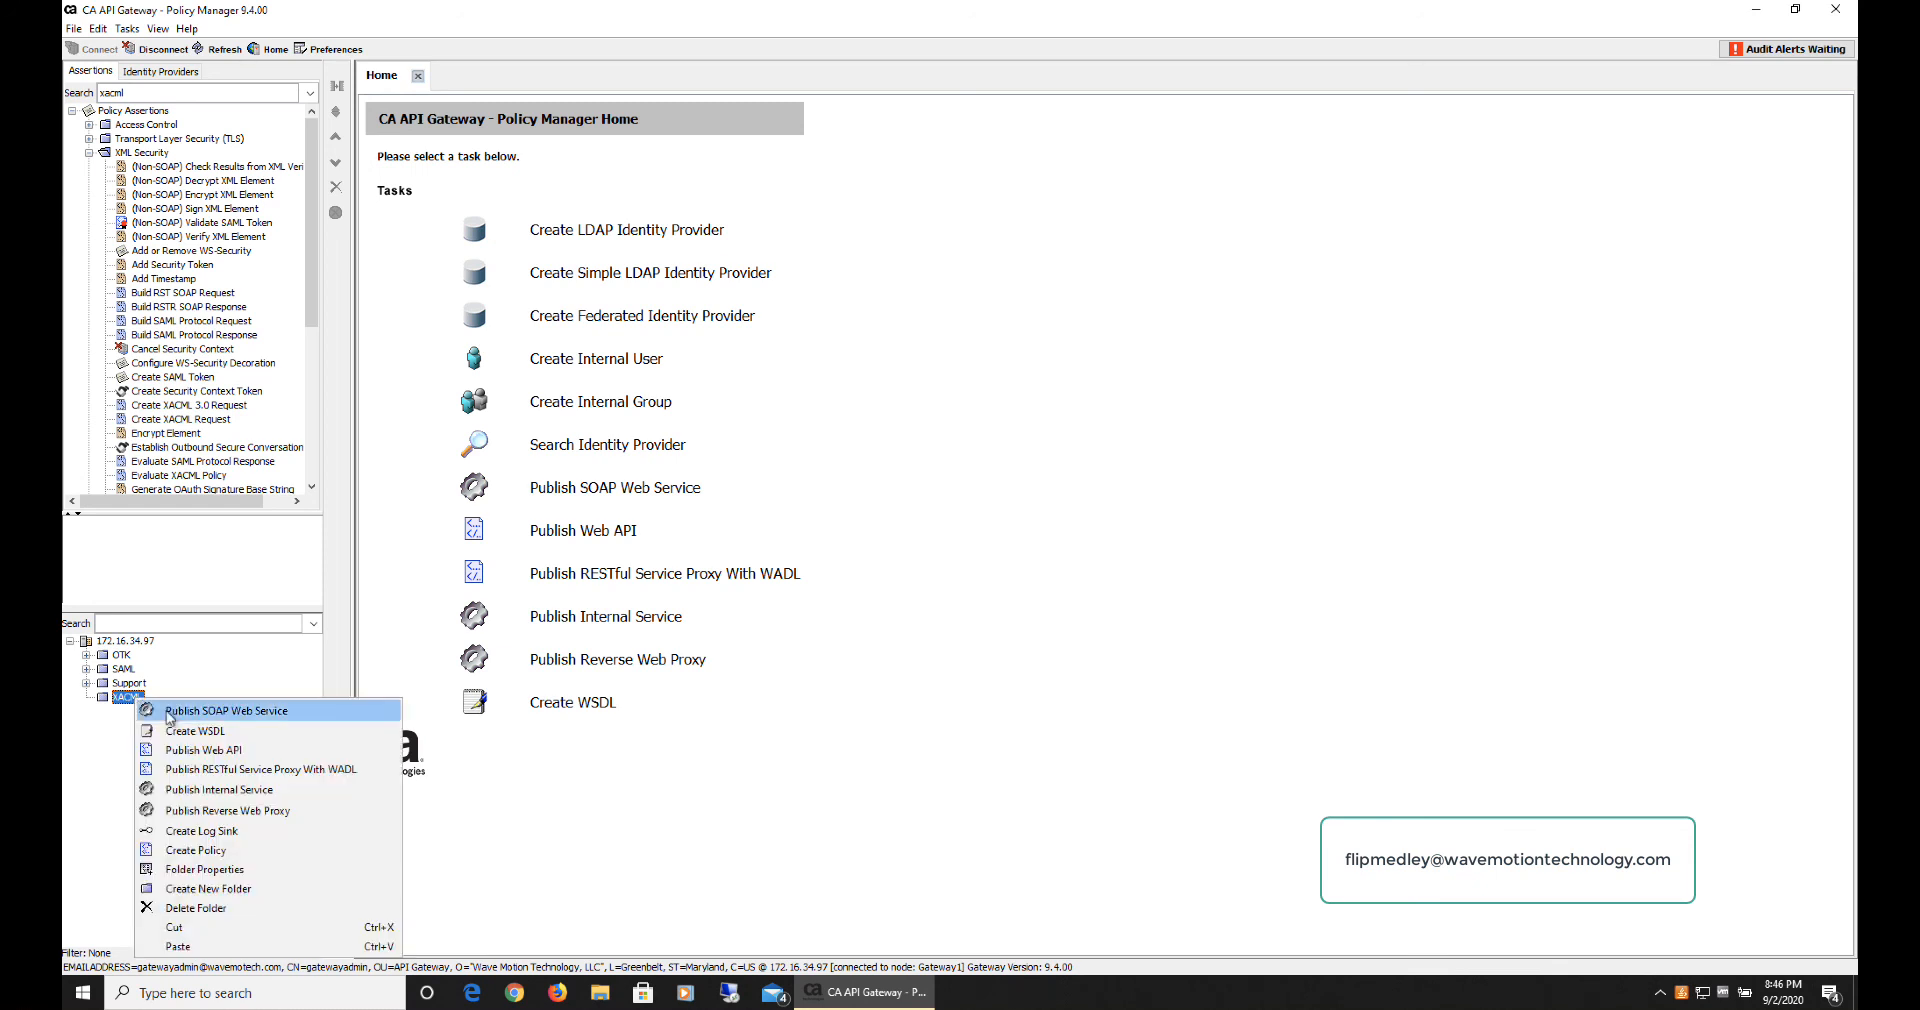
pyautogui.click(230, 757)
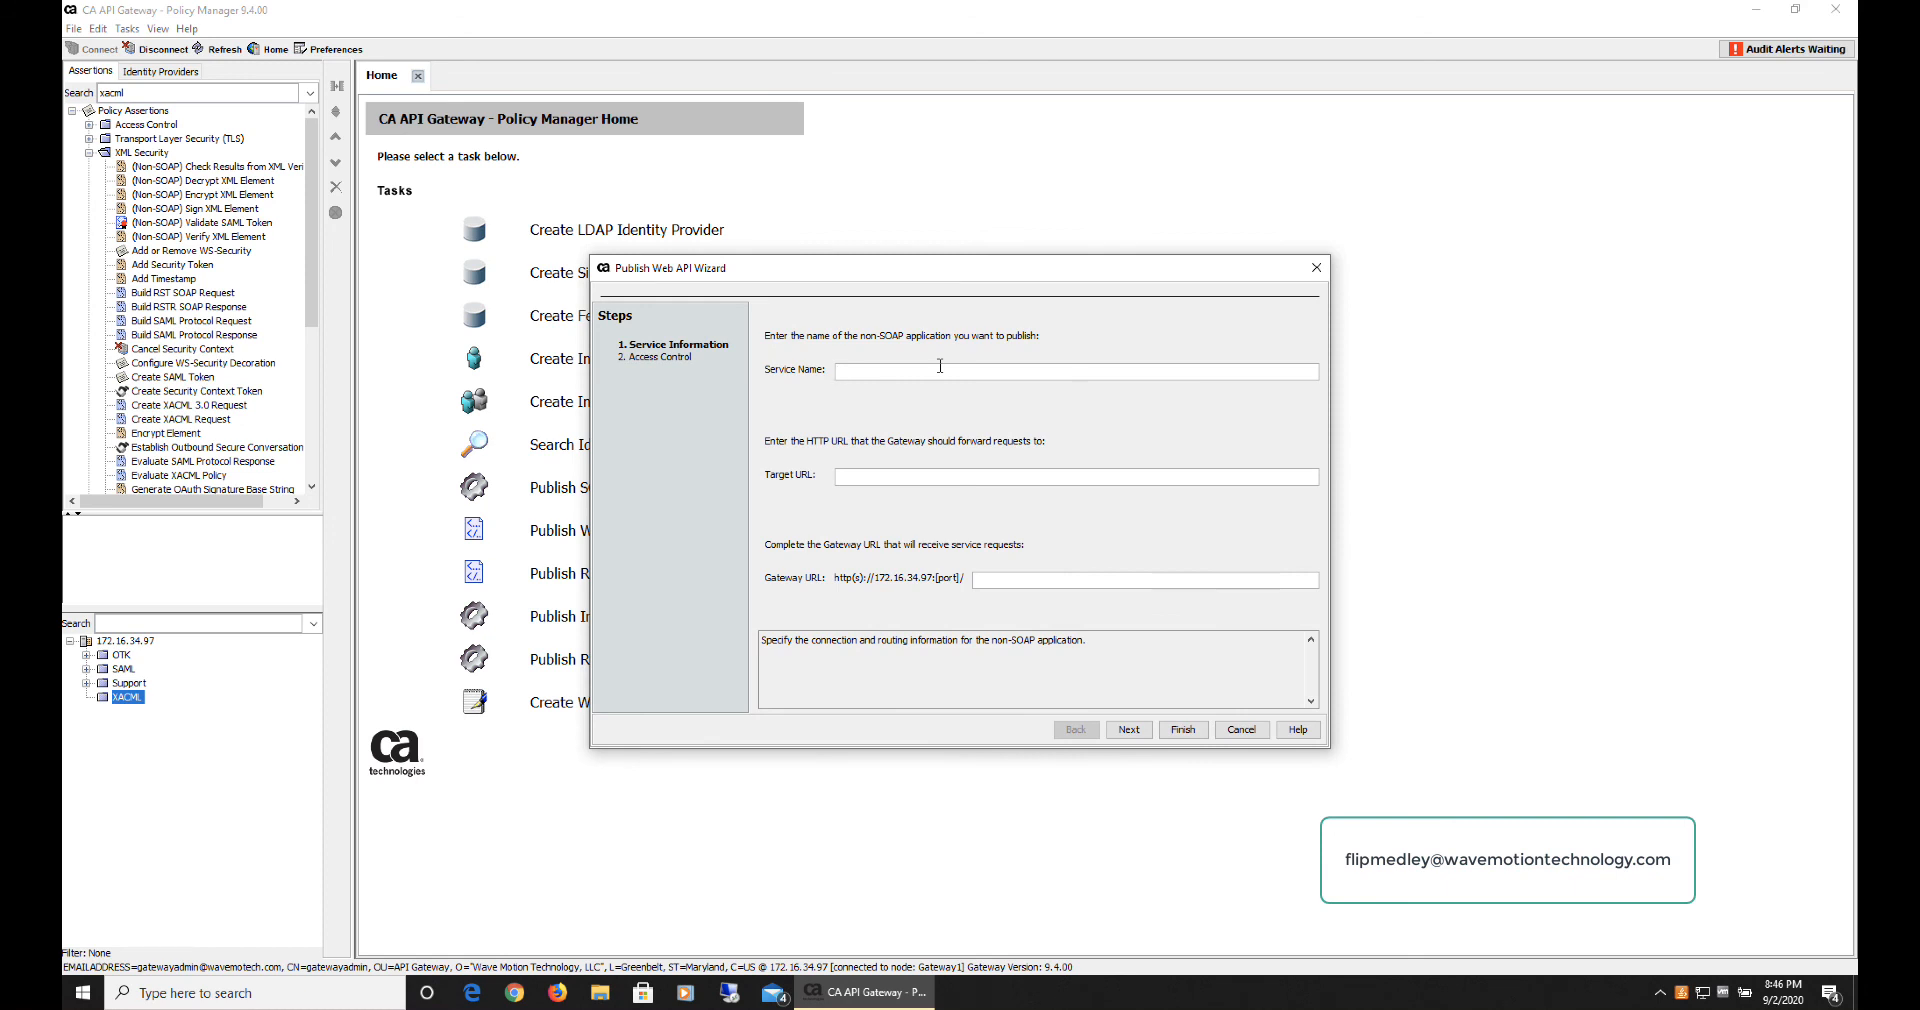
pyautogui.write('Protected Resource')
pyautogui.click(958, 473)
pyautogui.click(1029, 577)
pyautogui.write('xac')
pyautogui.press('BackSpace')
pyautogui.press('BackSpace')
pyautogui.write('acml/')
pyautogui.write('protected')
pyautogui.hotkey('ctrl', 'a')
pyautogui.click(1100, 576)
pyautogui.click(1187, 730)
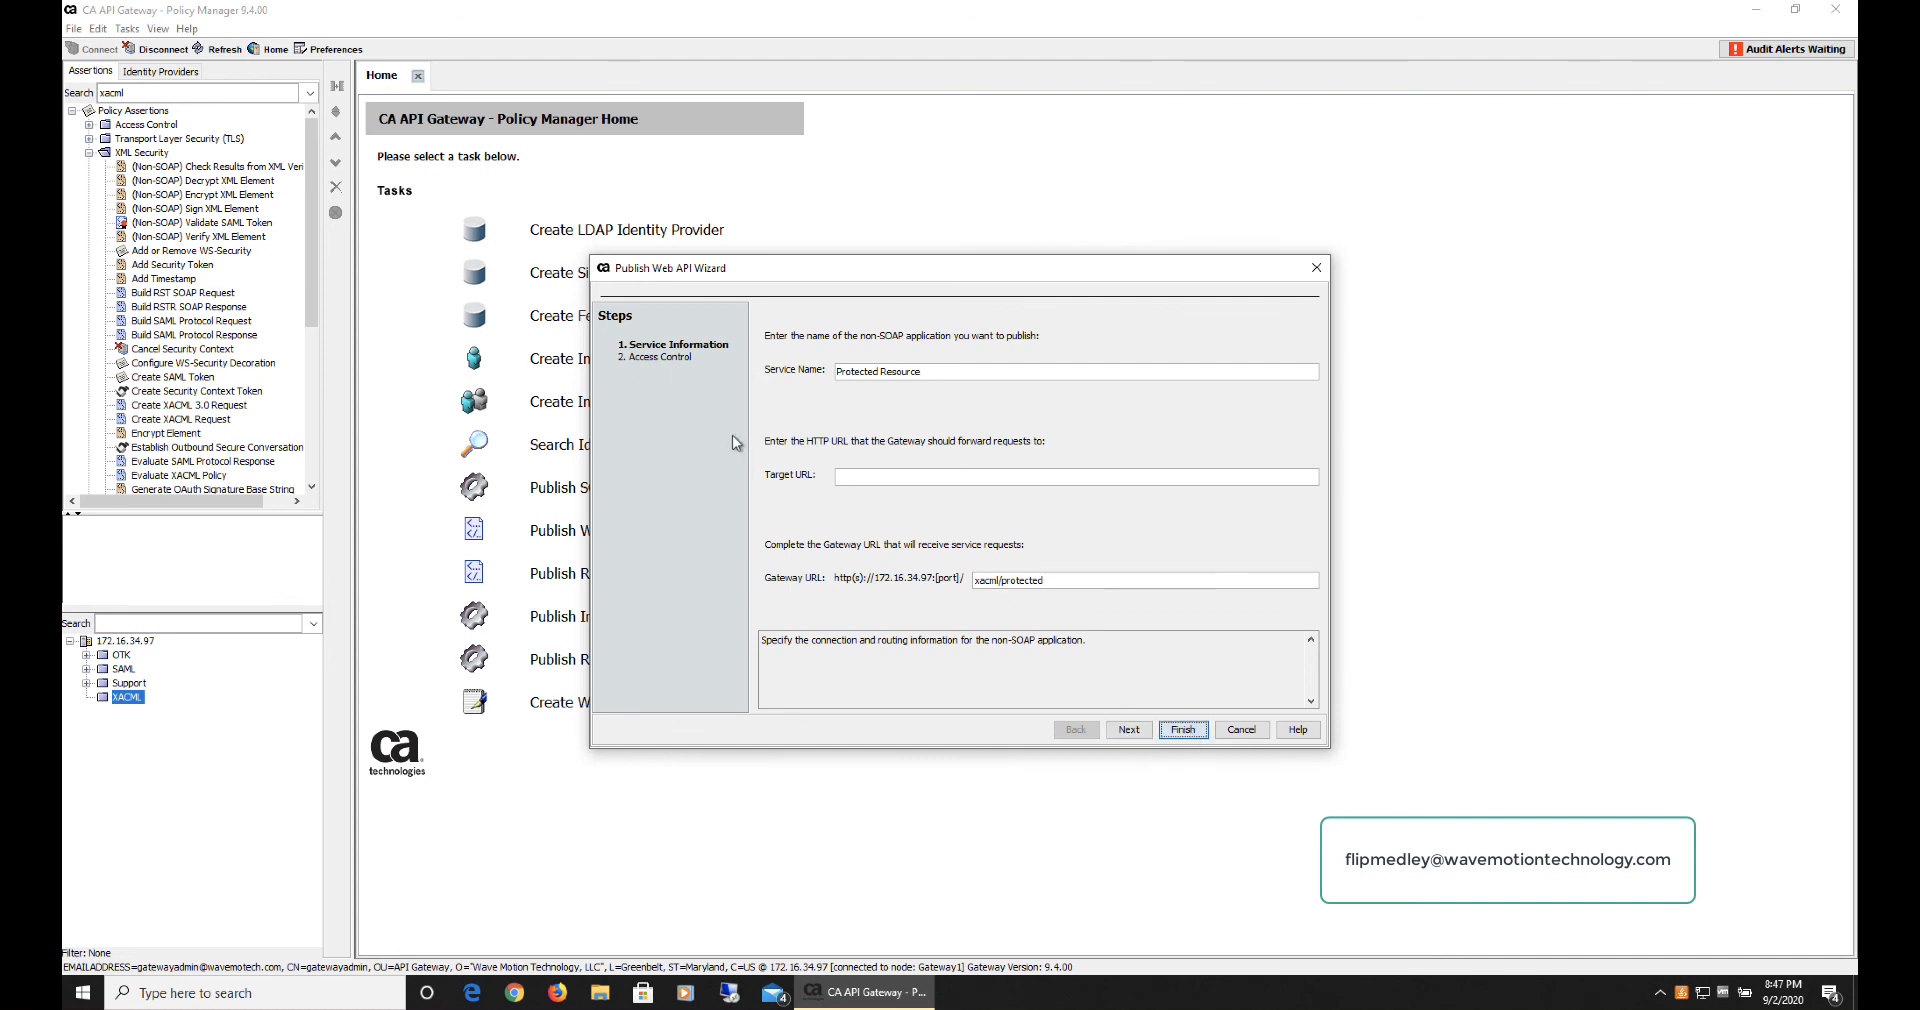
# Step: Search the assertions for "return" and add Return Template Response to Requestor to the Protected Resource policy
pyautogui.doubleClick(166, 92)
pyautogui.write('return')
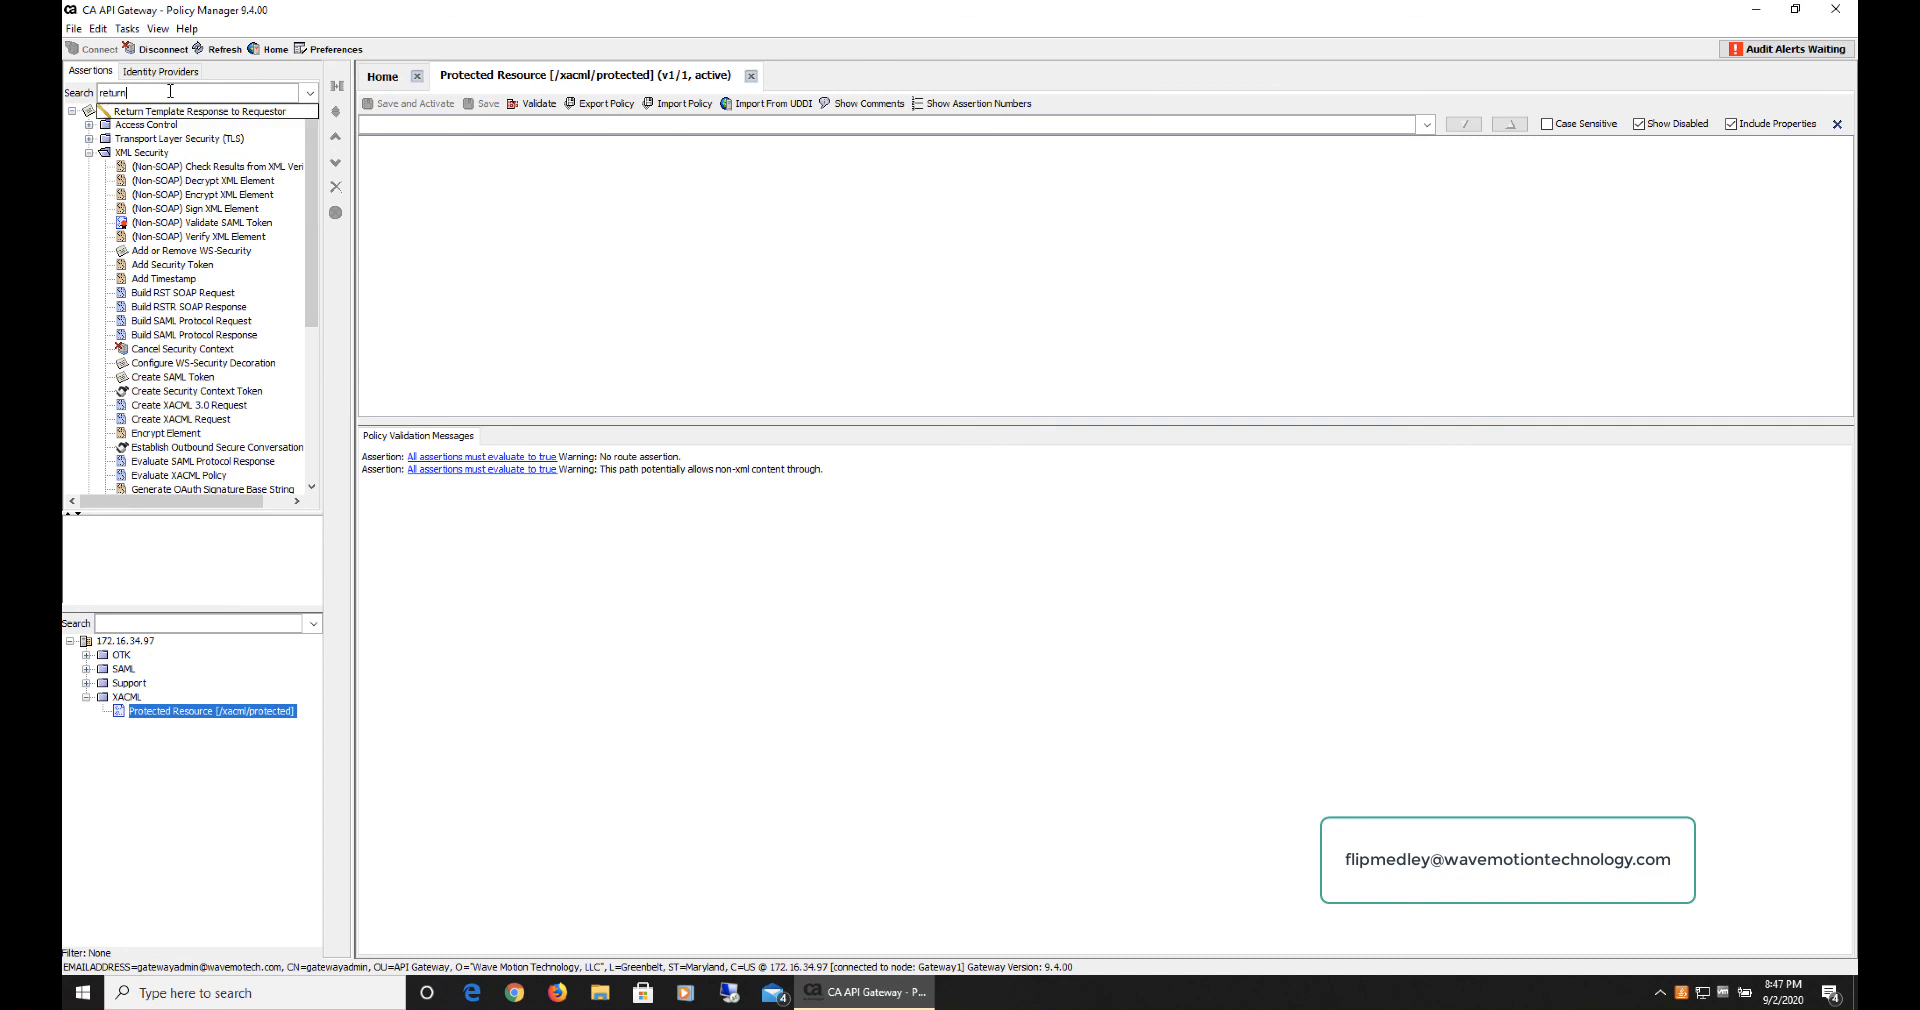
pyautogui.click(180, 112)
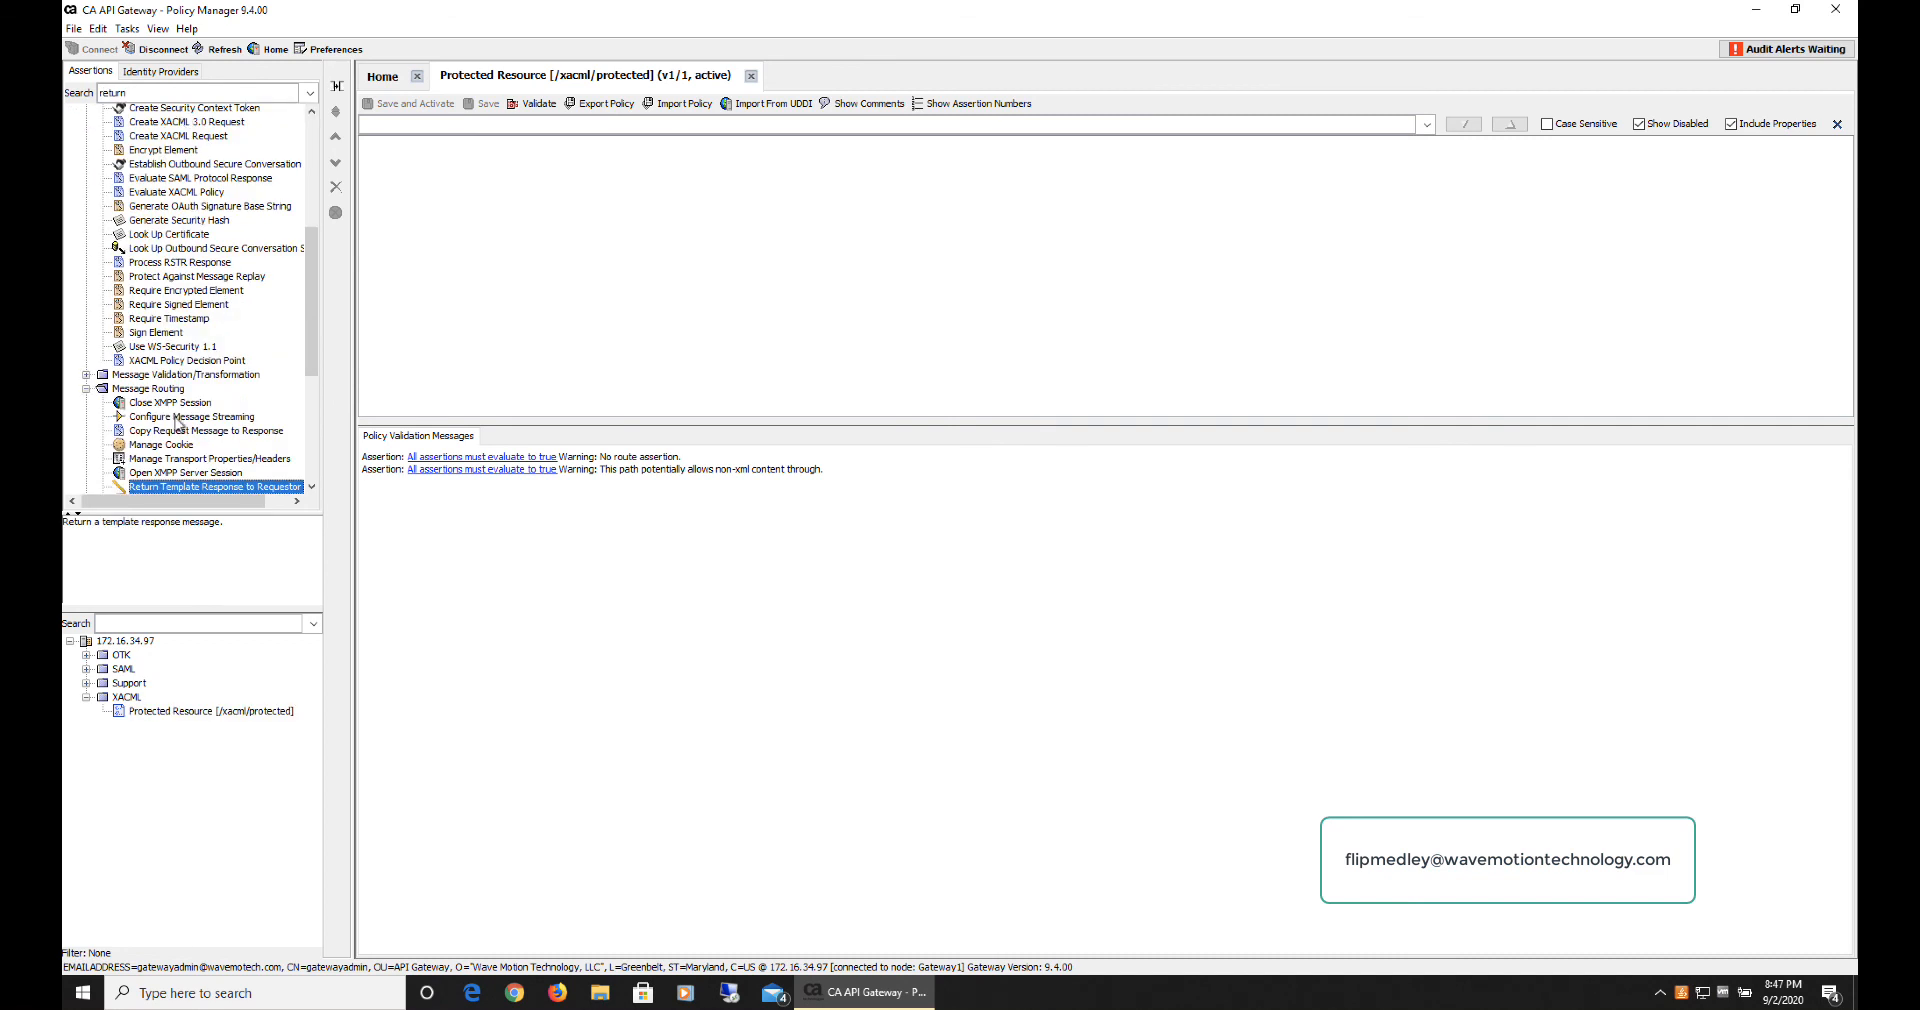
pyautogui.moveTo(177, 486); pyautogui.dragTo(540, 265)
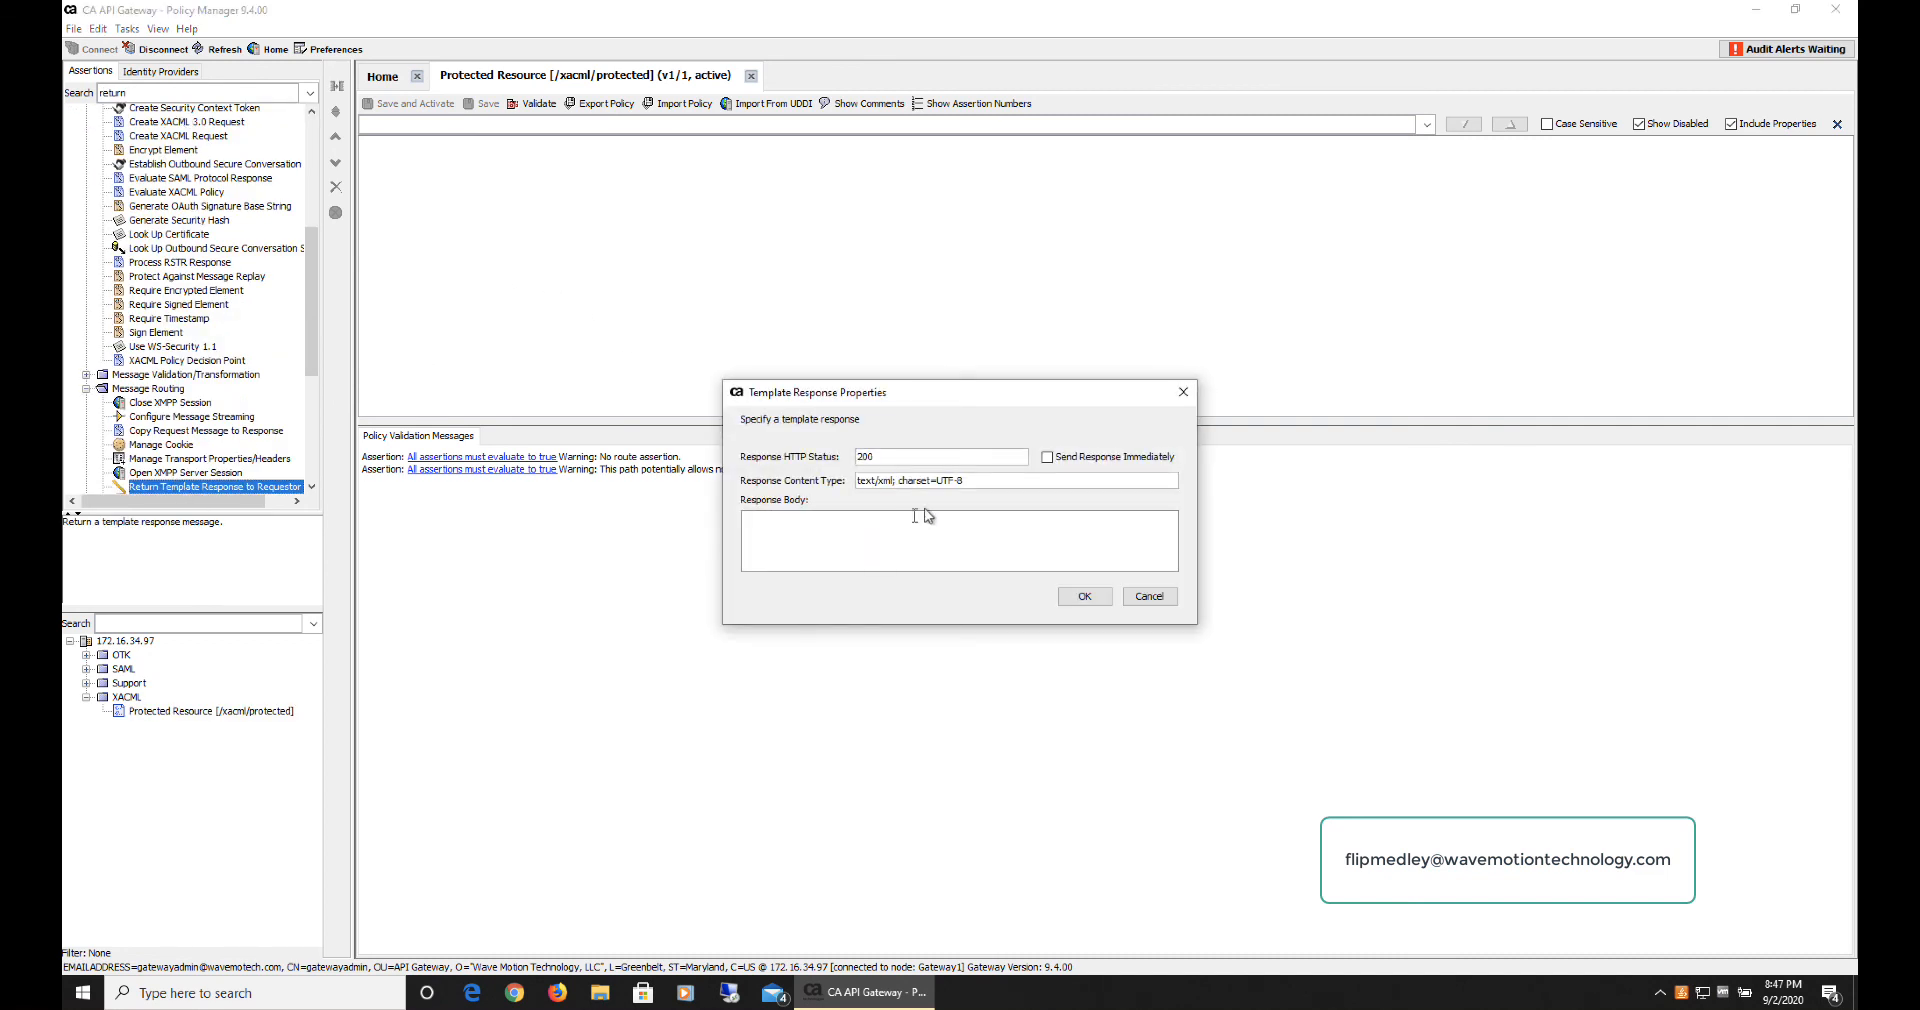
# Step: Set the template response's content type to text/plain and its body to "Hello World.", then save and activate the policy
pyautogui.doubleClick(886, 480)
pyautogui.write('plain')
pyautogui.click(885, 532)
pyautogui.write('Hello World.')
pyautogui.click(1084, 596)
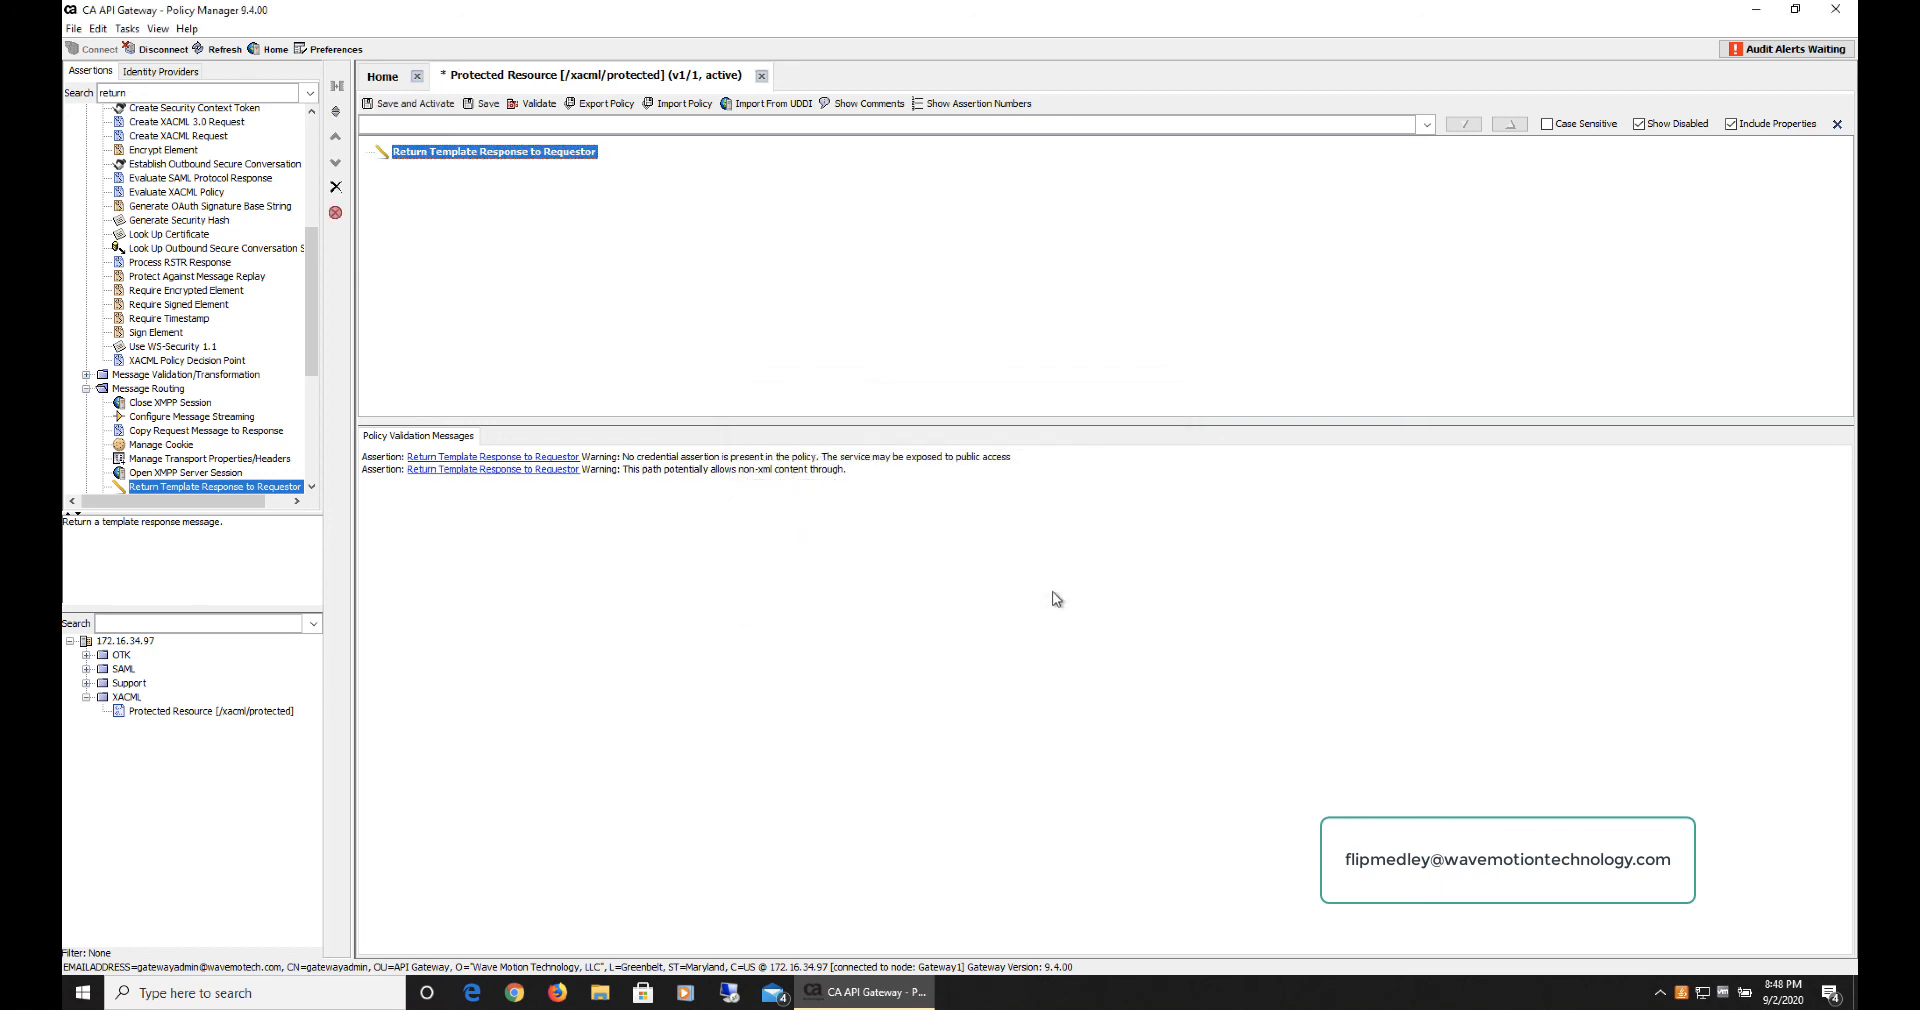
pyautogui.click(406, 104)
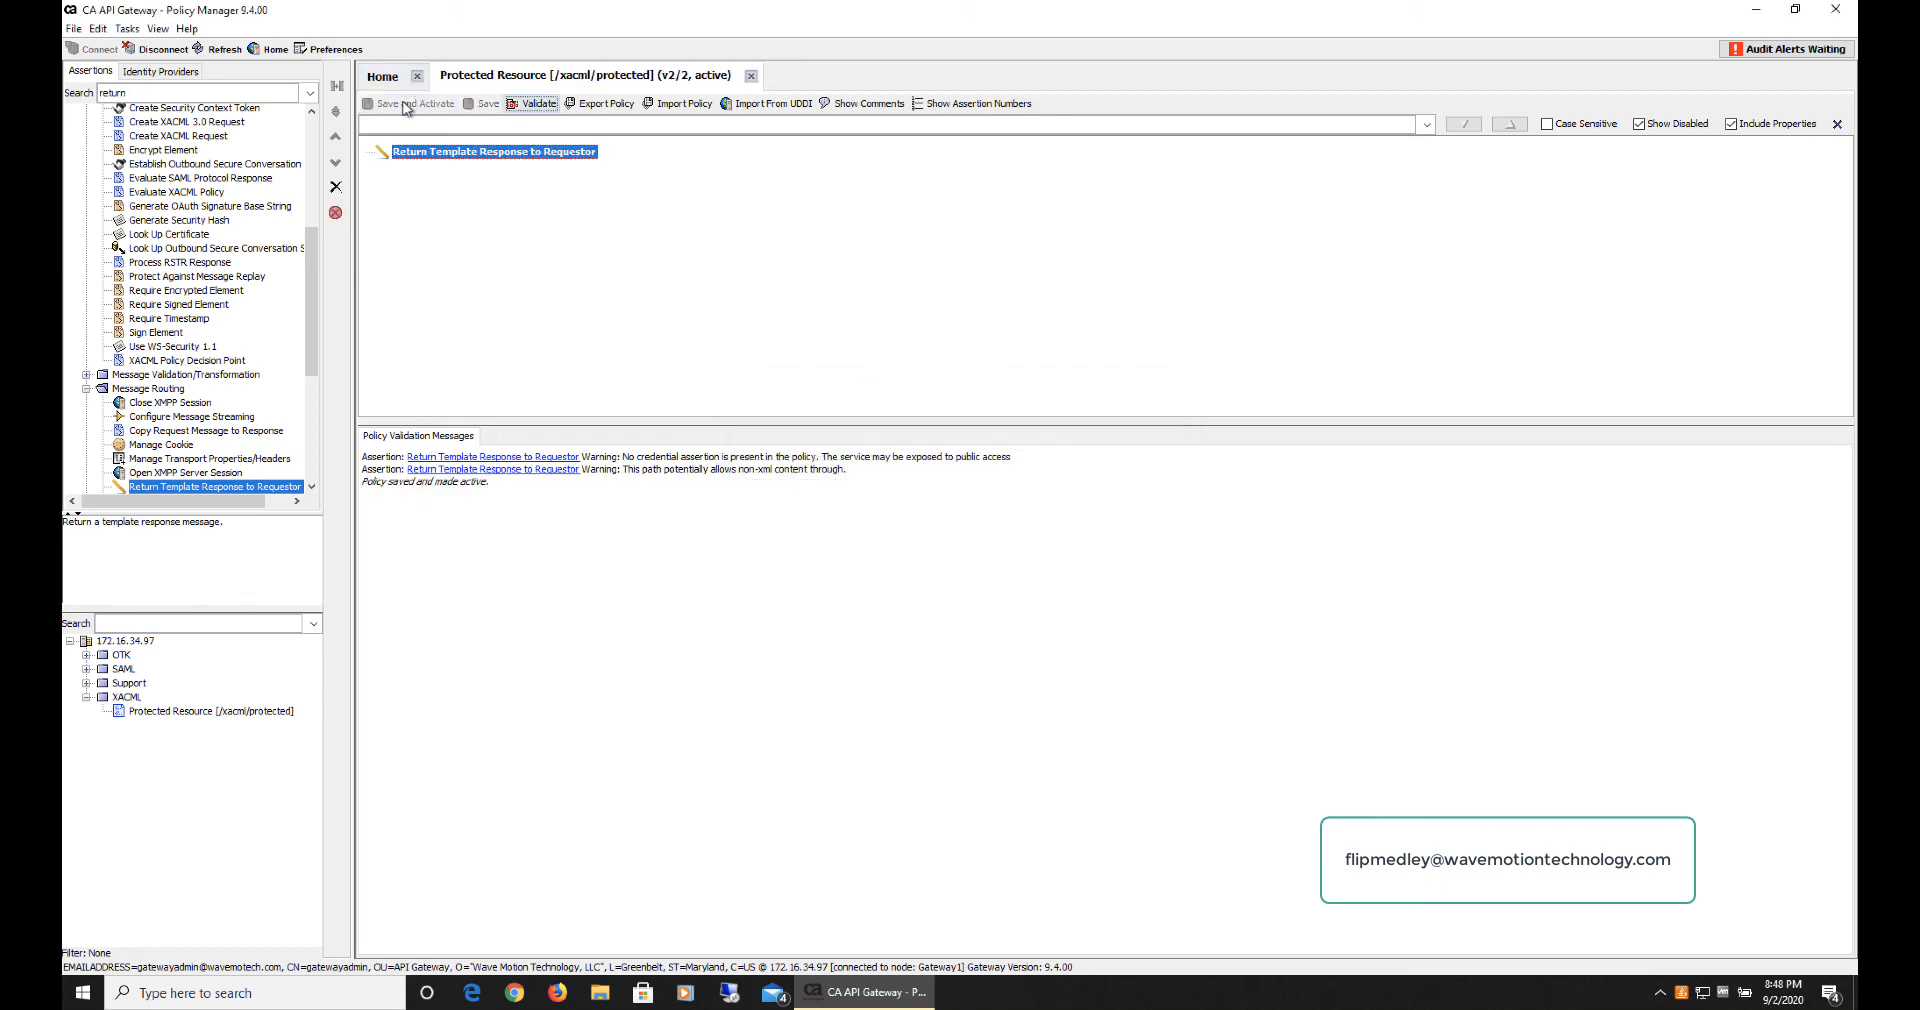
pyautogui.click(558, 993)
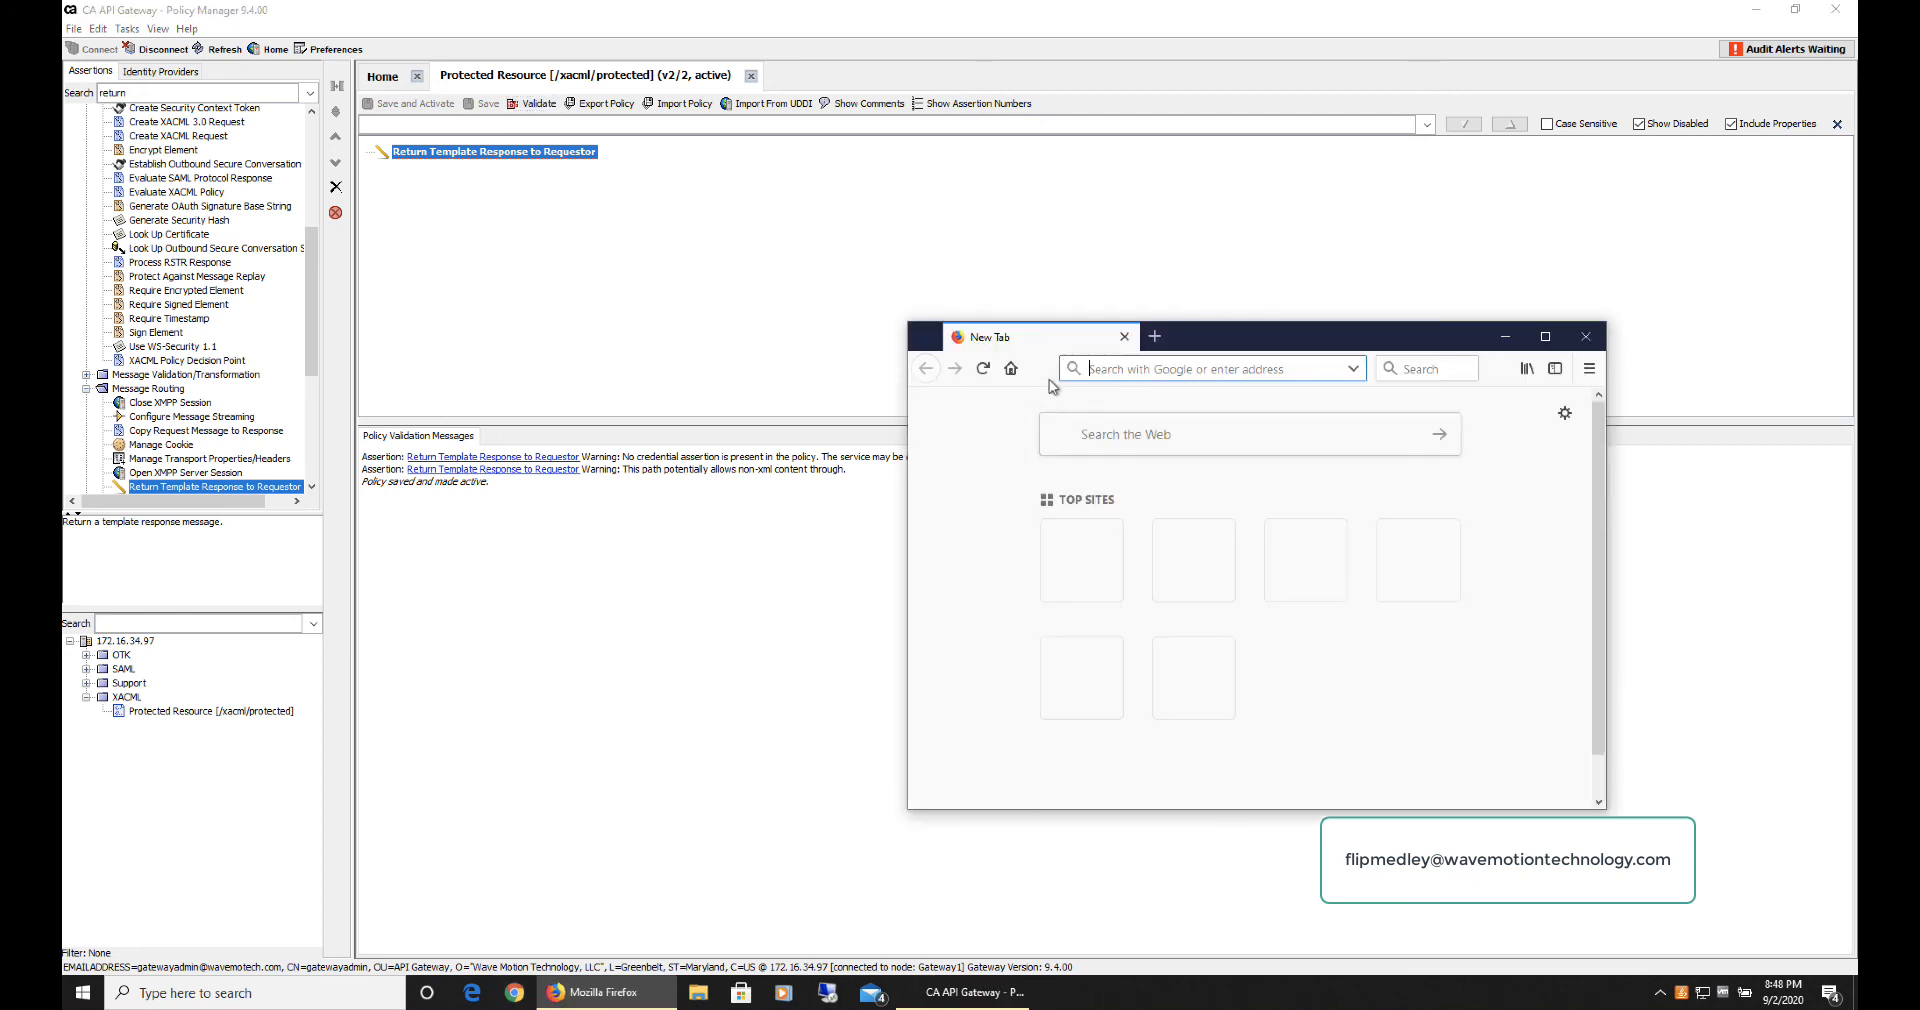
pyautogui.write('https')
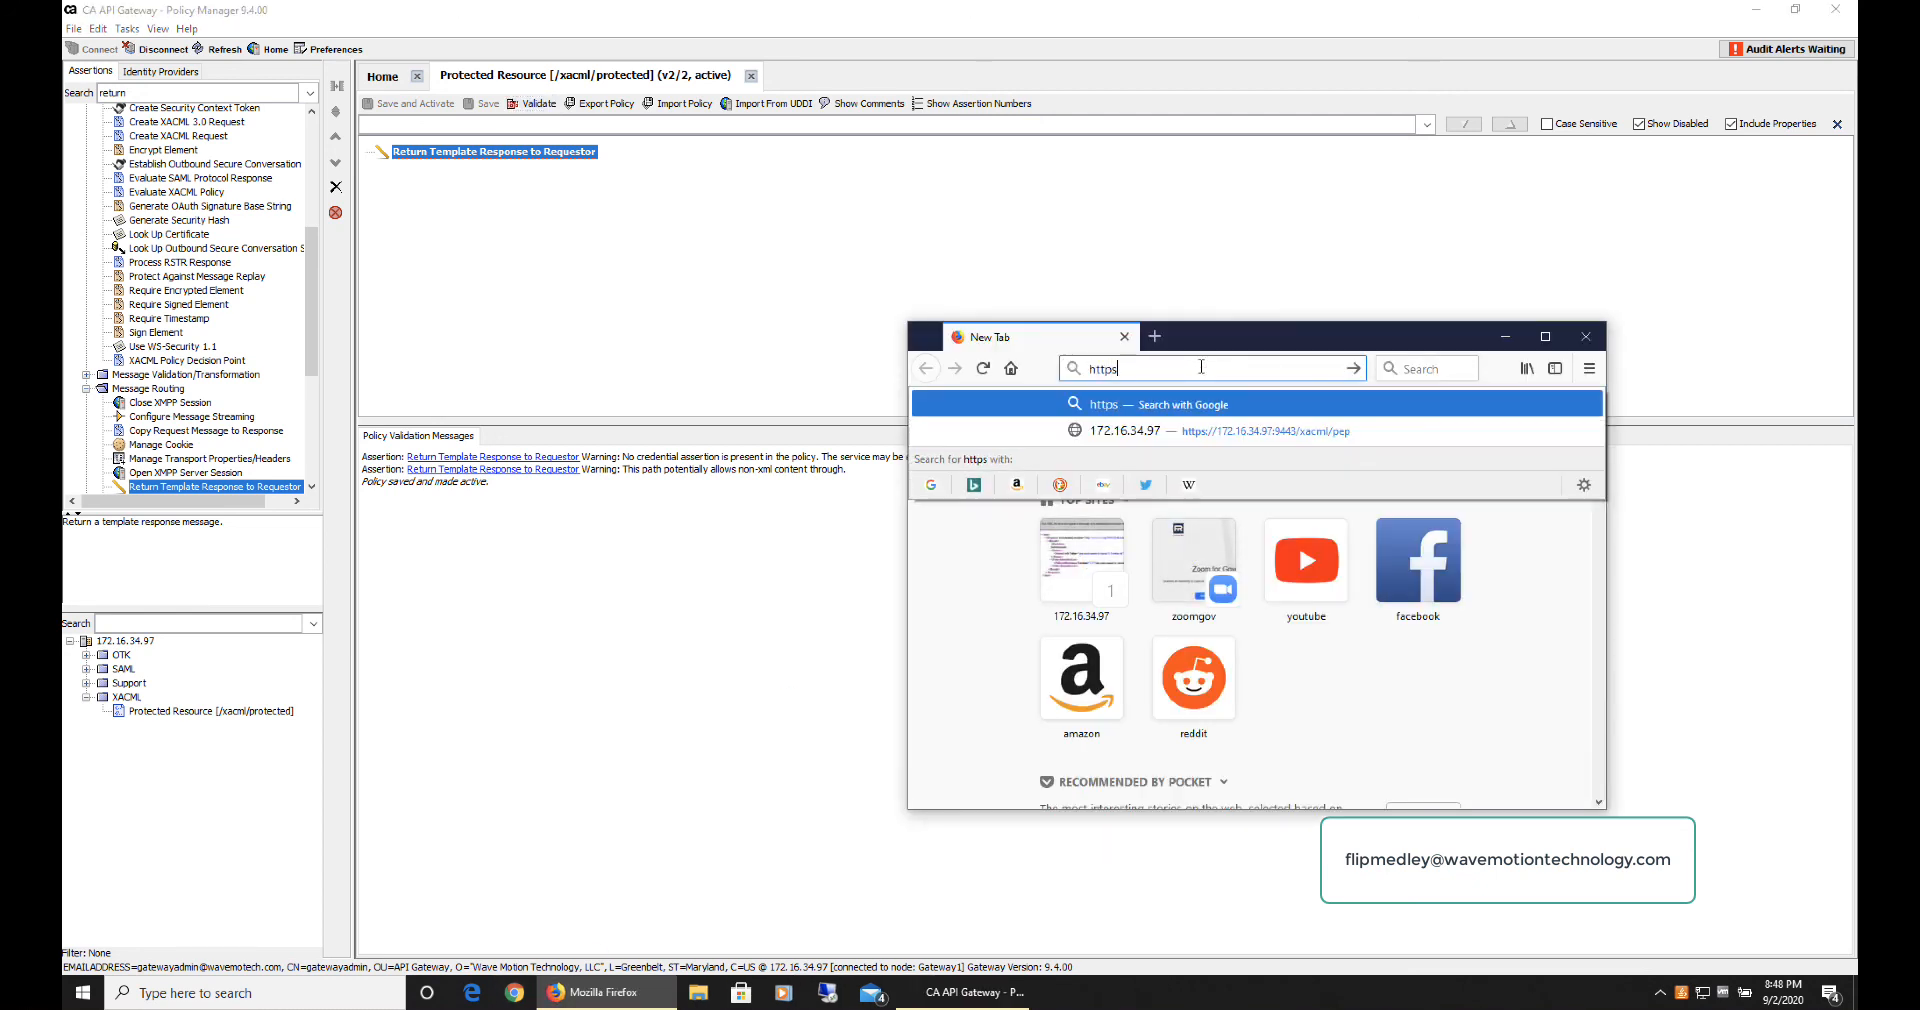
pyautogui.write('://172.16.34.97:9443/')
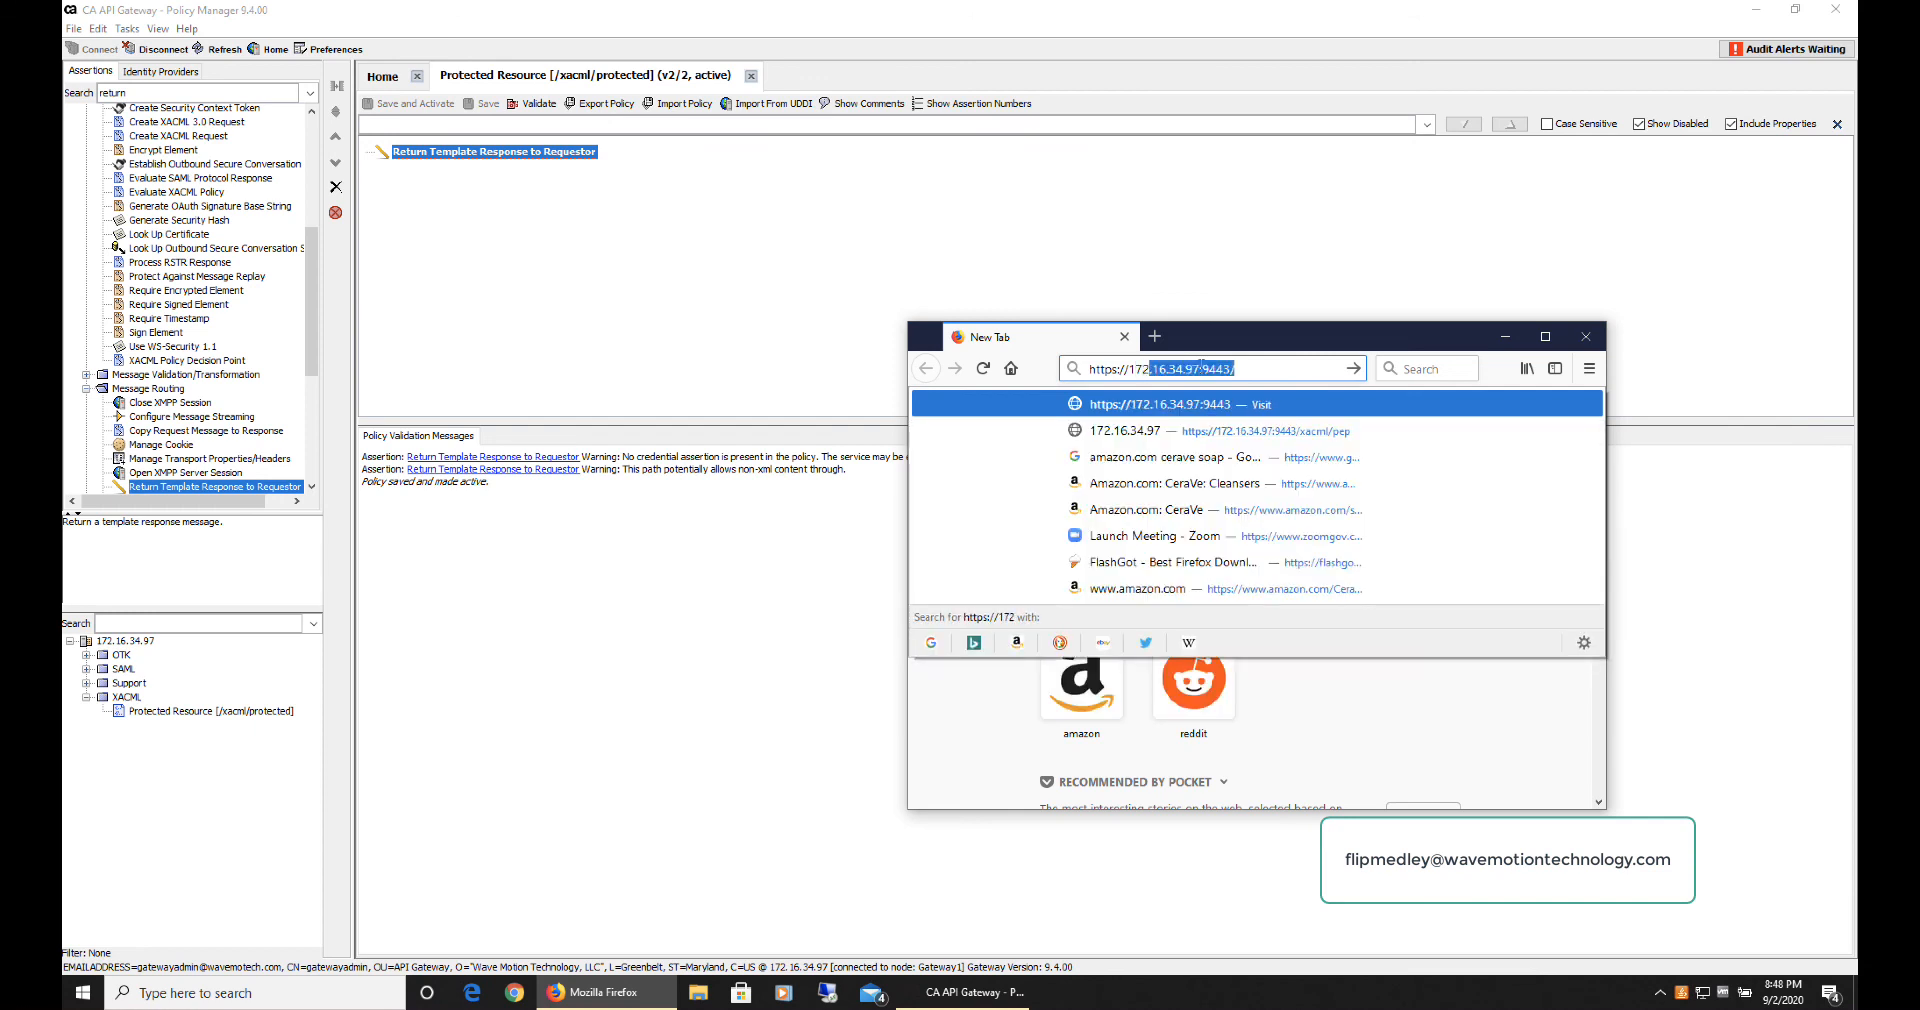
pyautogui.press('Right')
pyautogui.write('xacml/')
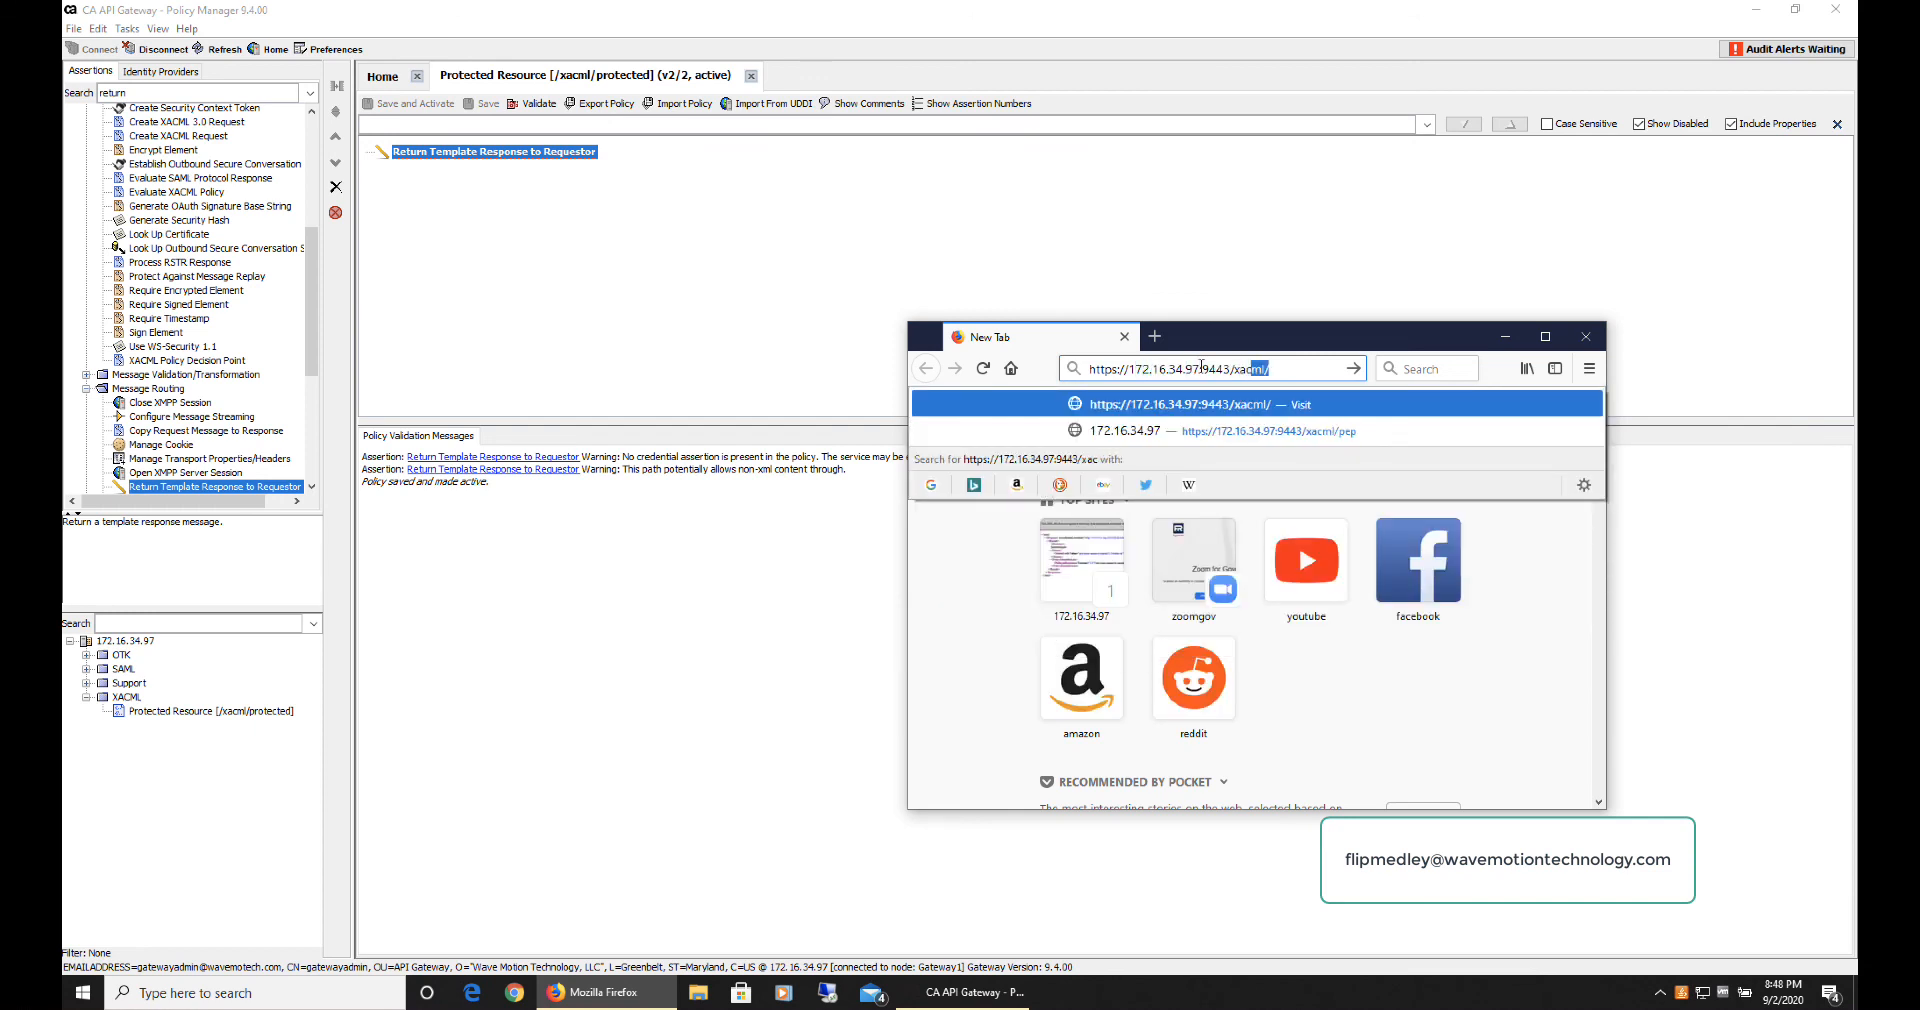
pyautogui.write('protected')
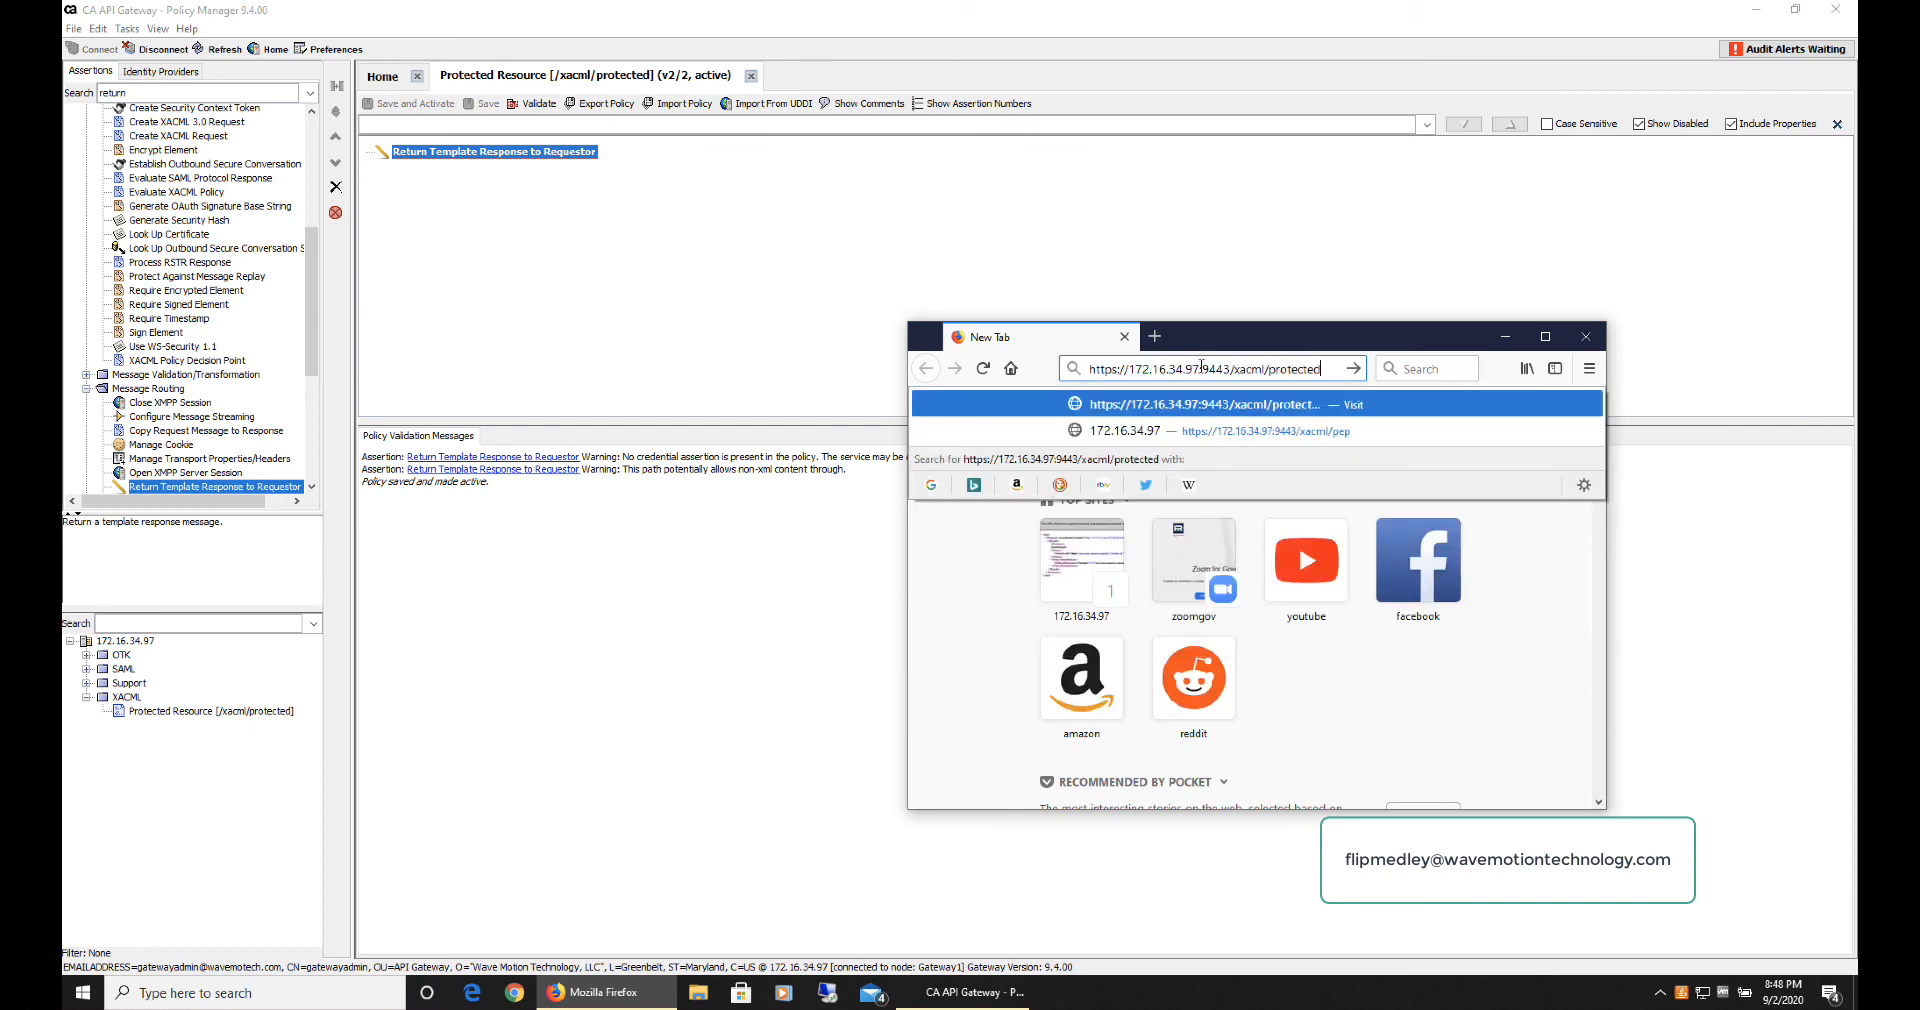
pyautogui.press('Return')
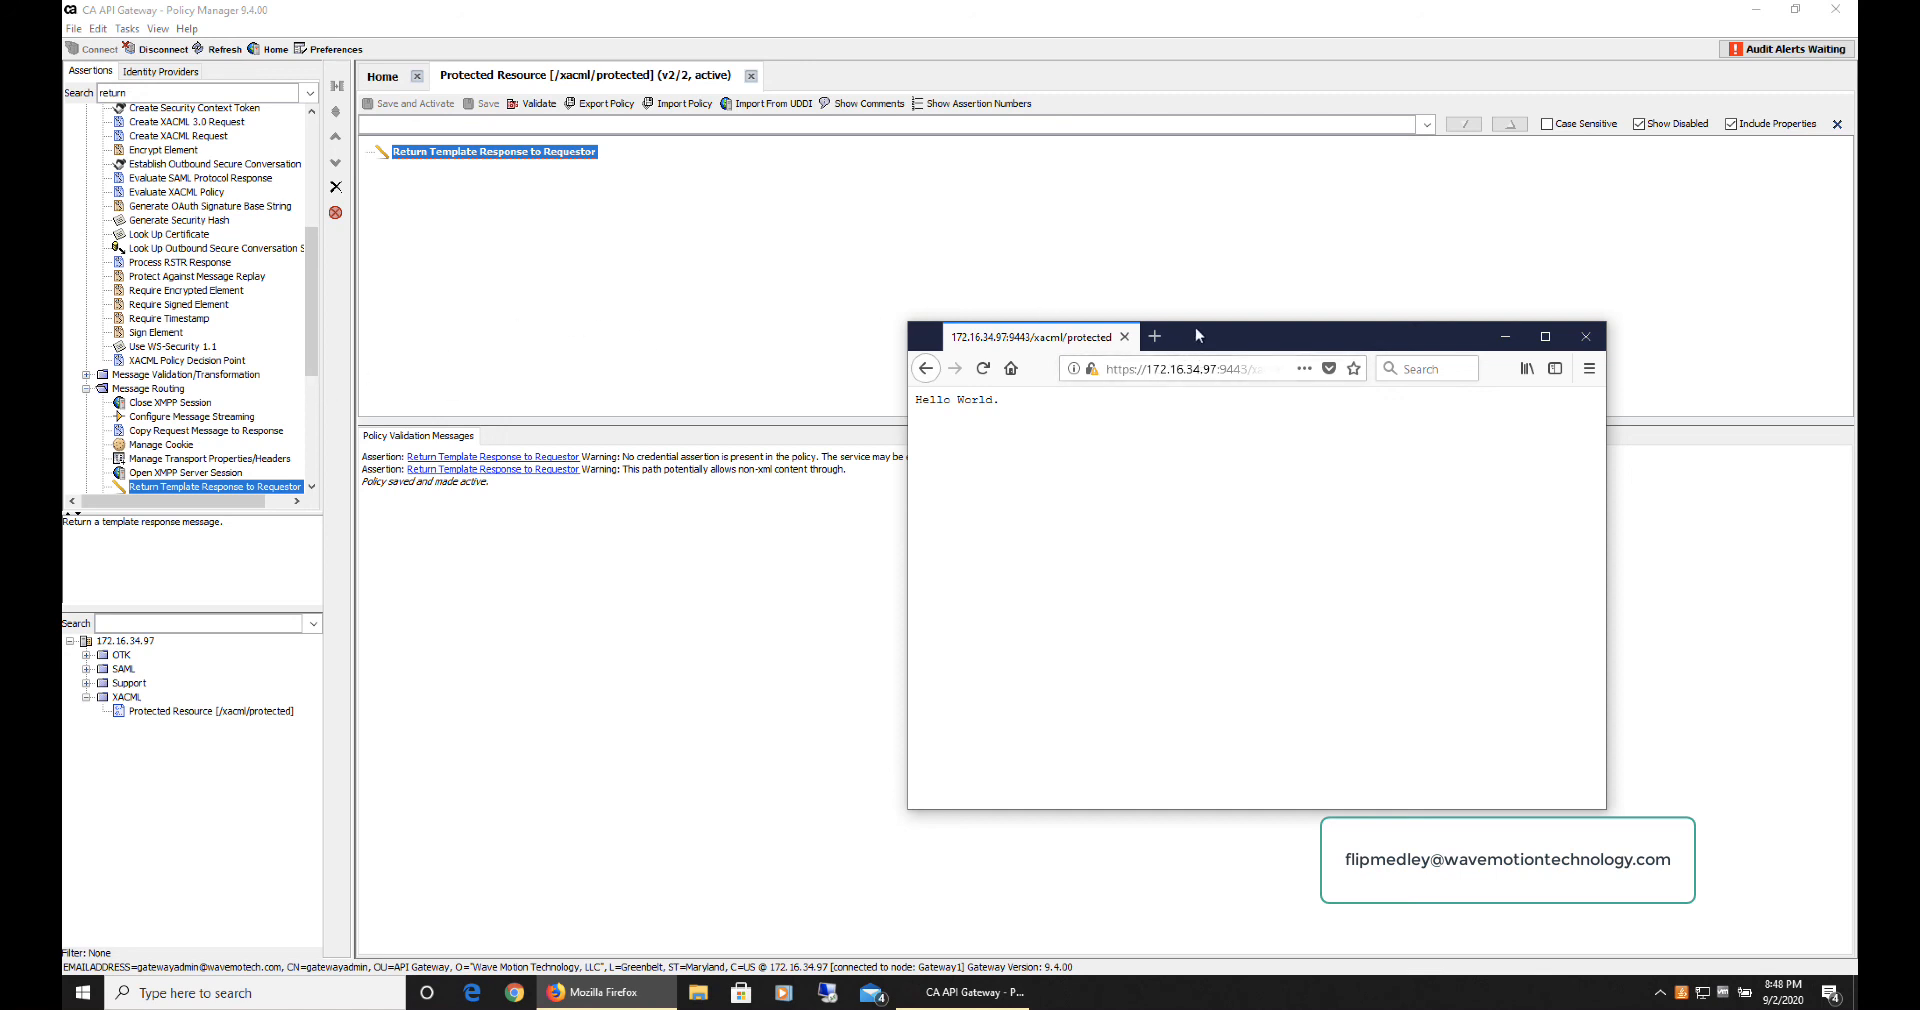
# Step: Switch back to Policy Manager, search the assertions for "xacml" and add Create XACML 3.0 Request to the Protected Resource policy
pyautogui.click(608, 312)
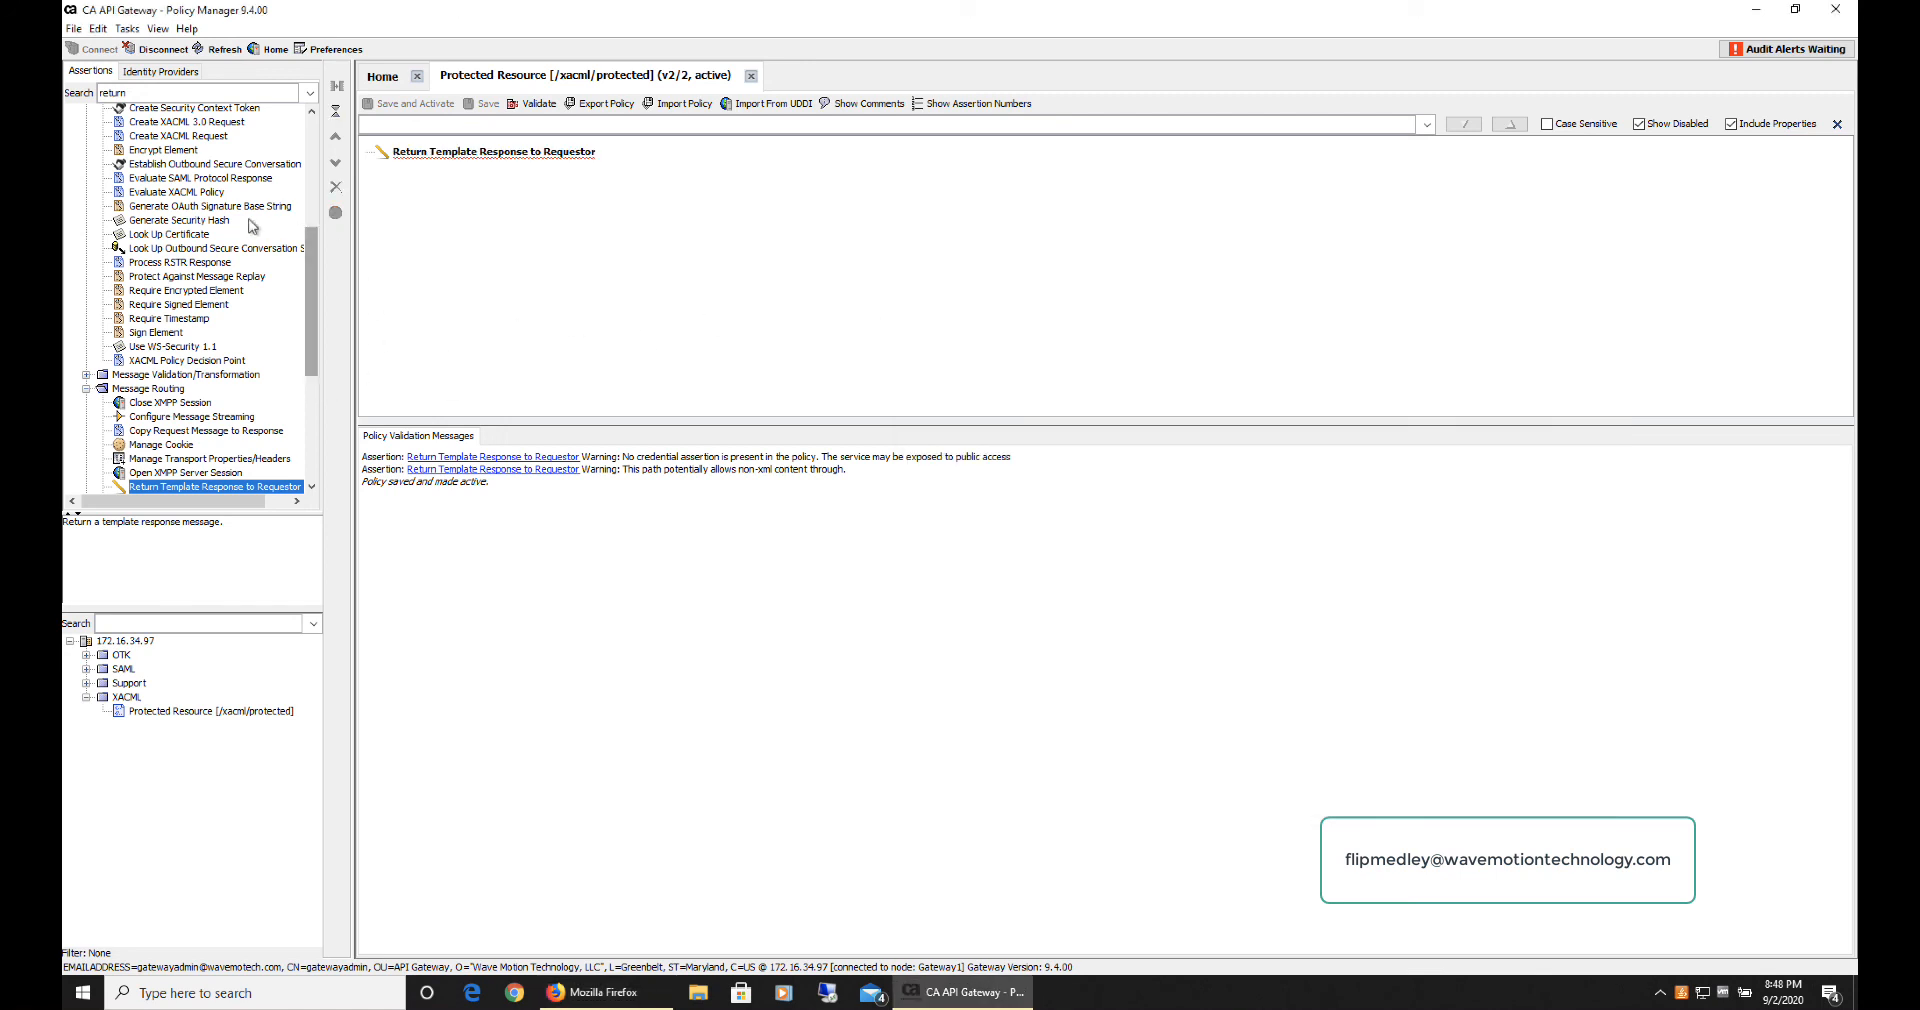
pyautogui.click(188, 93)
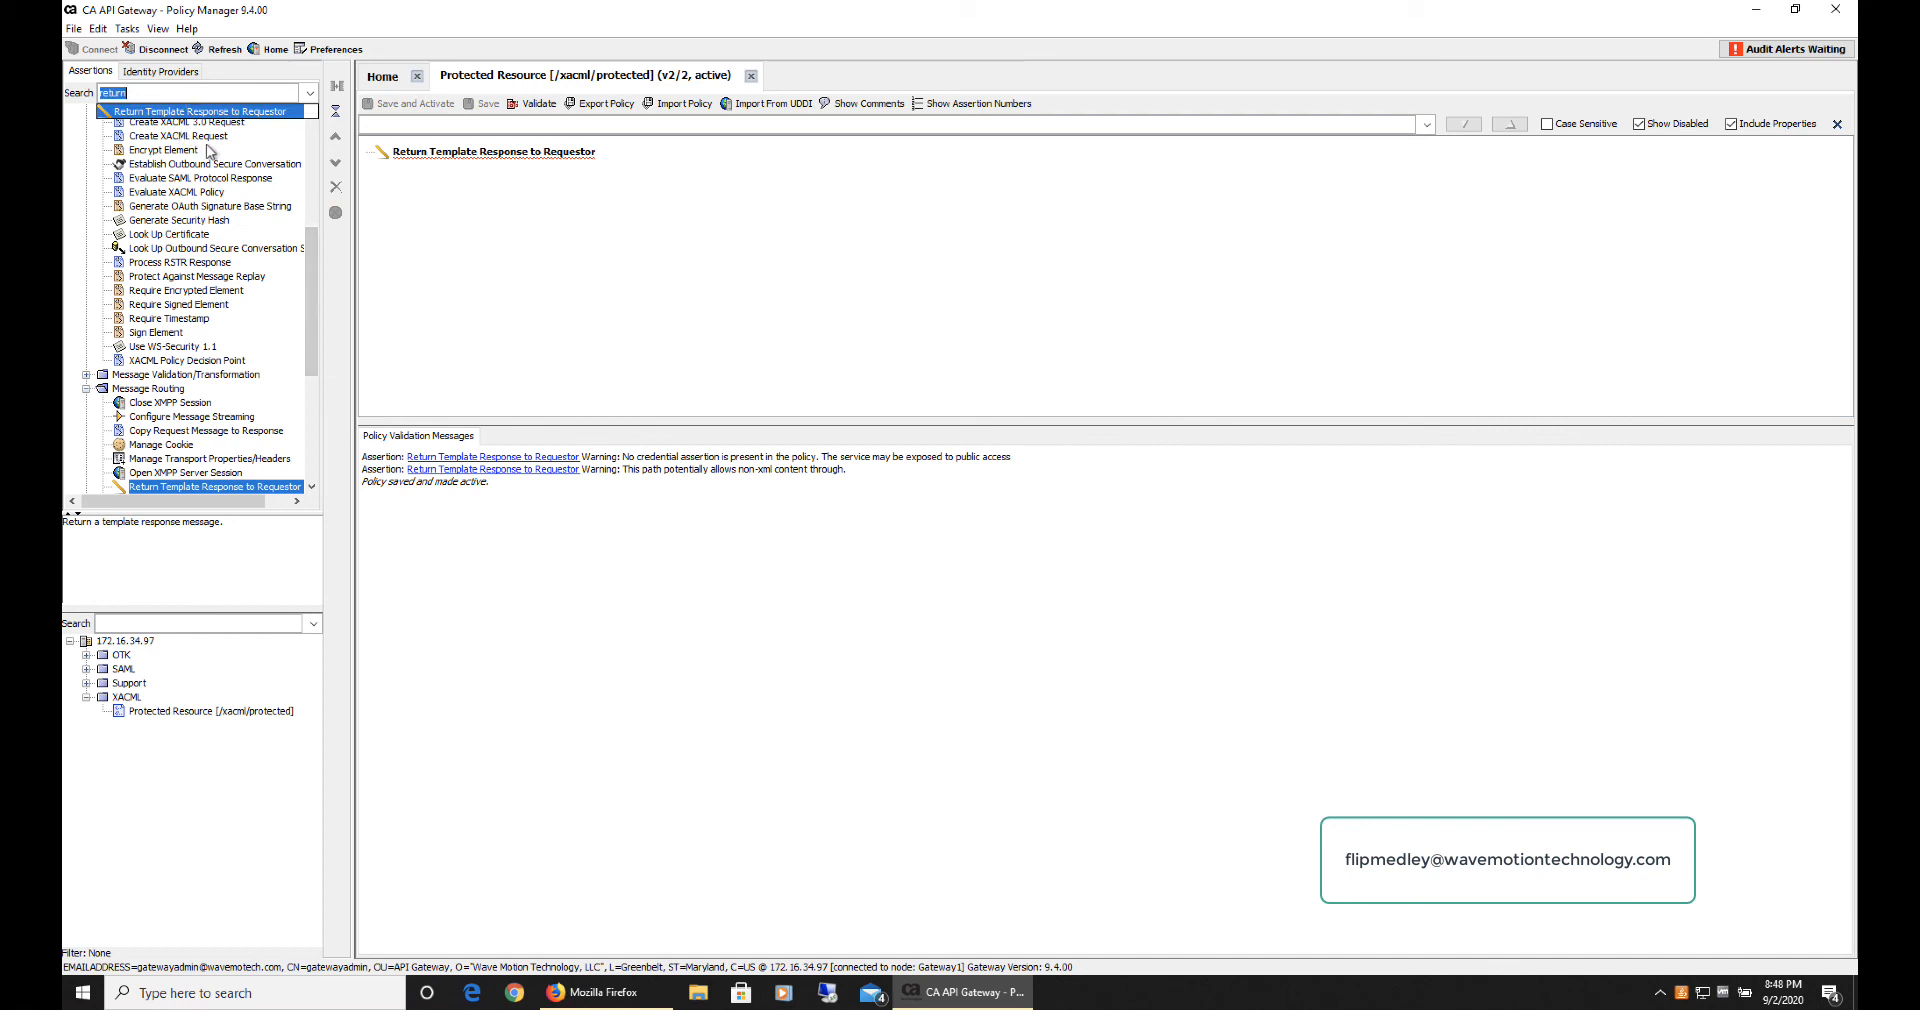
pyautogui.click(169, 93)
pyautogui.write('xacml')
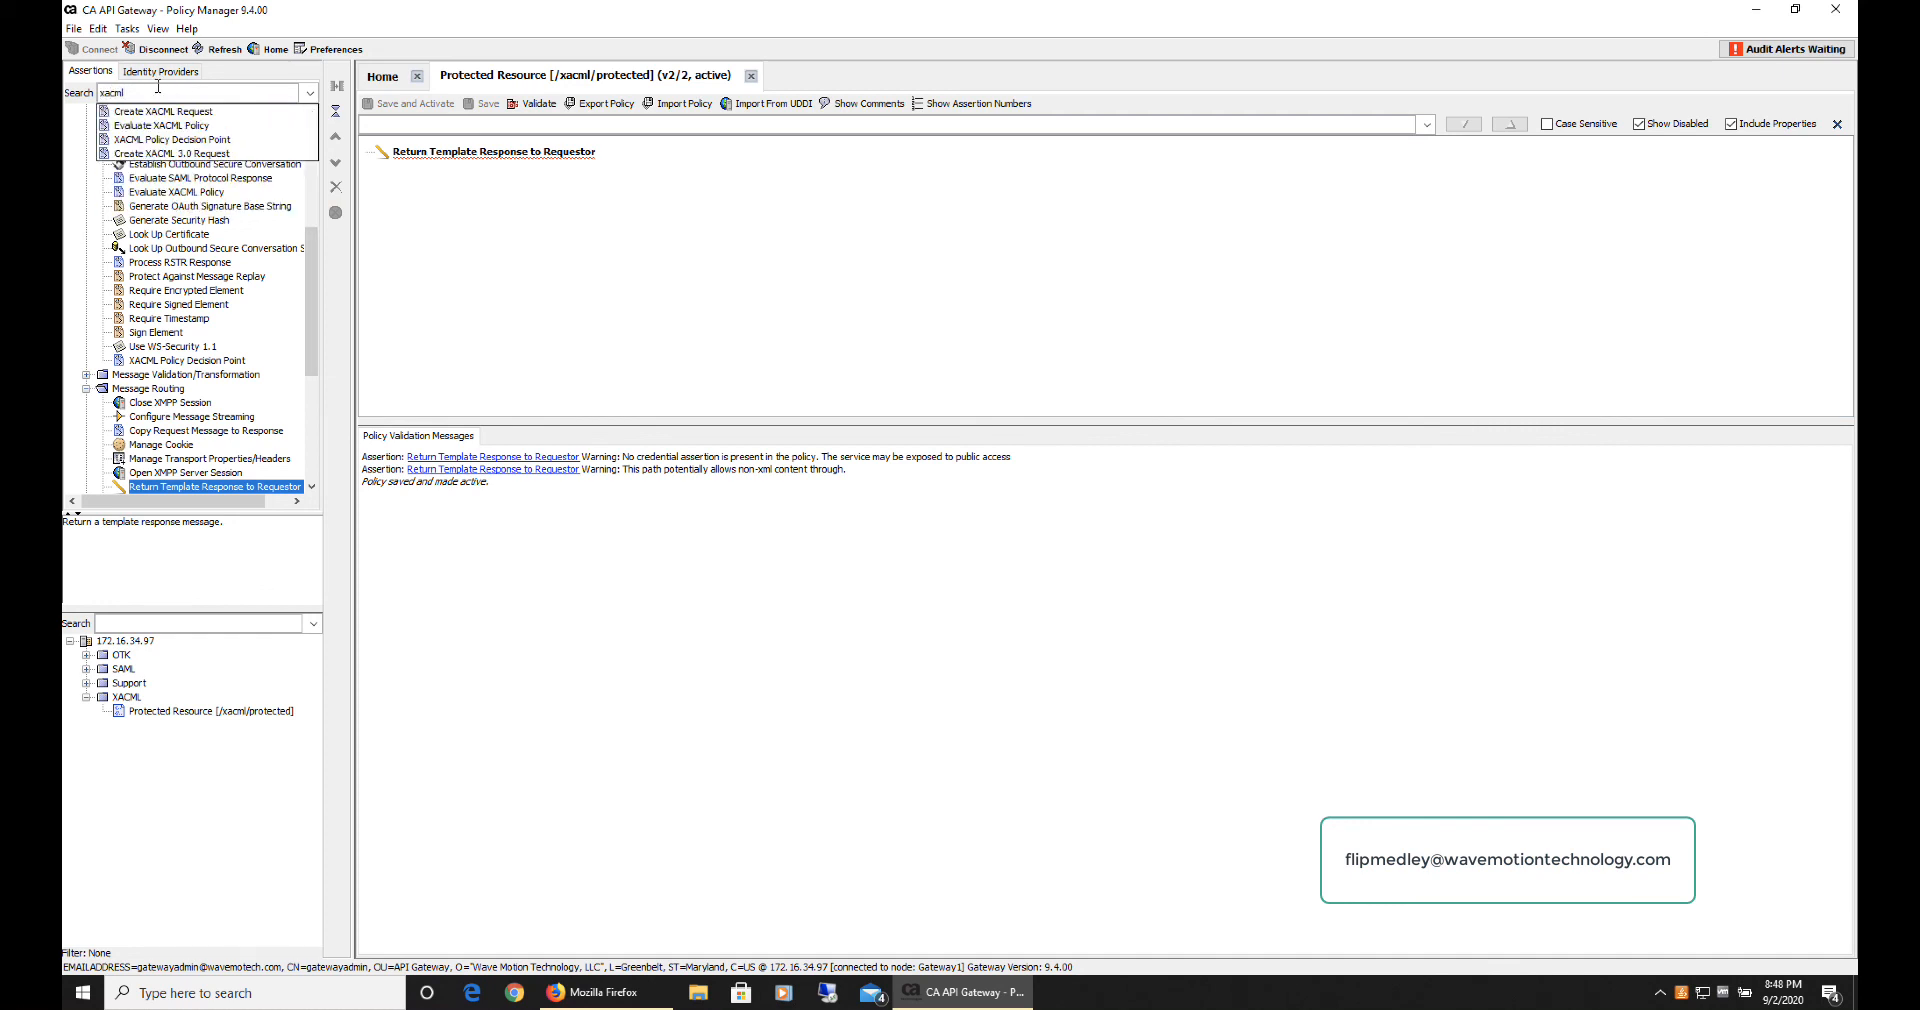
pyautogui.click(181, 155)
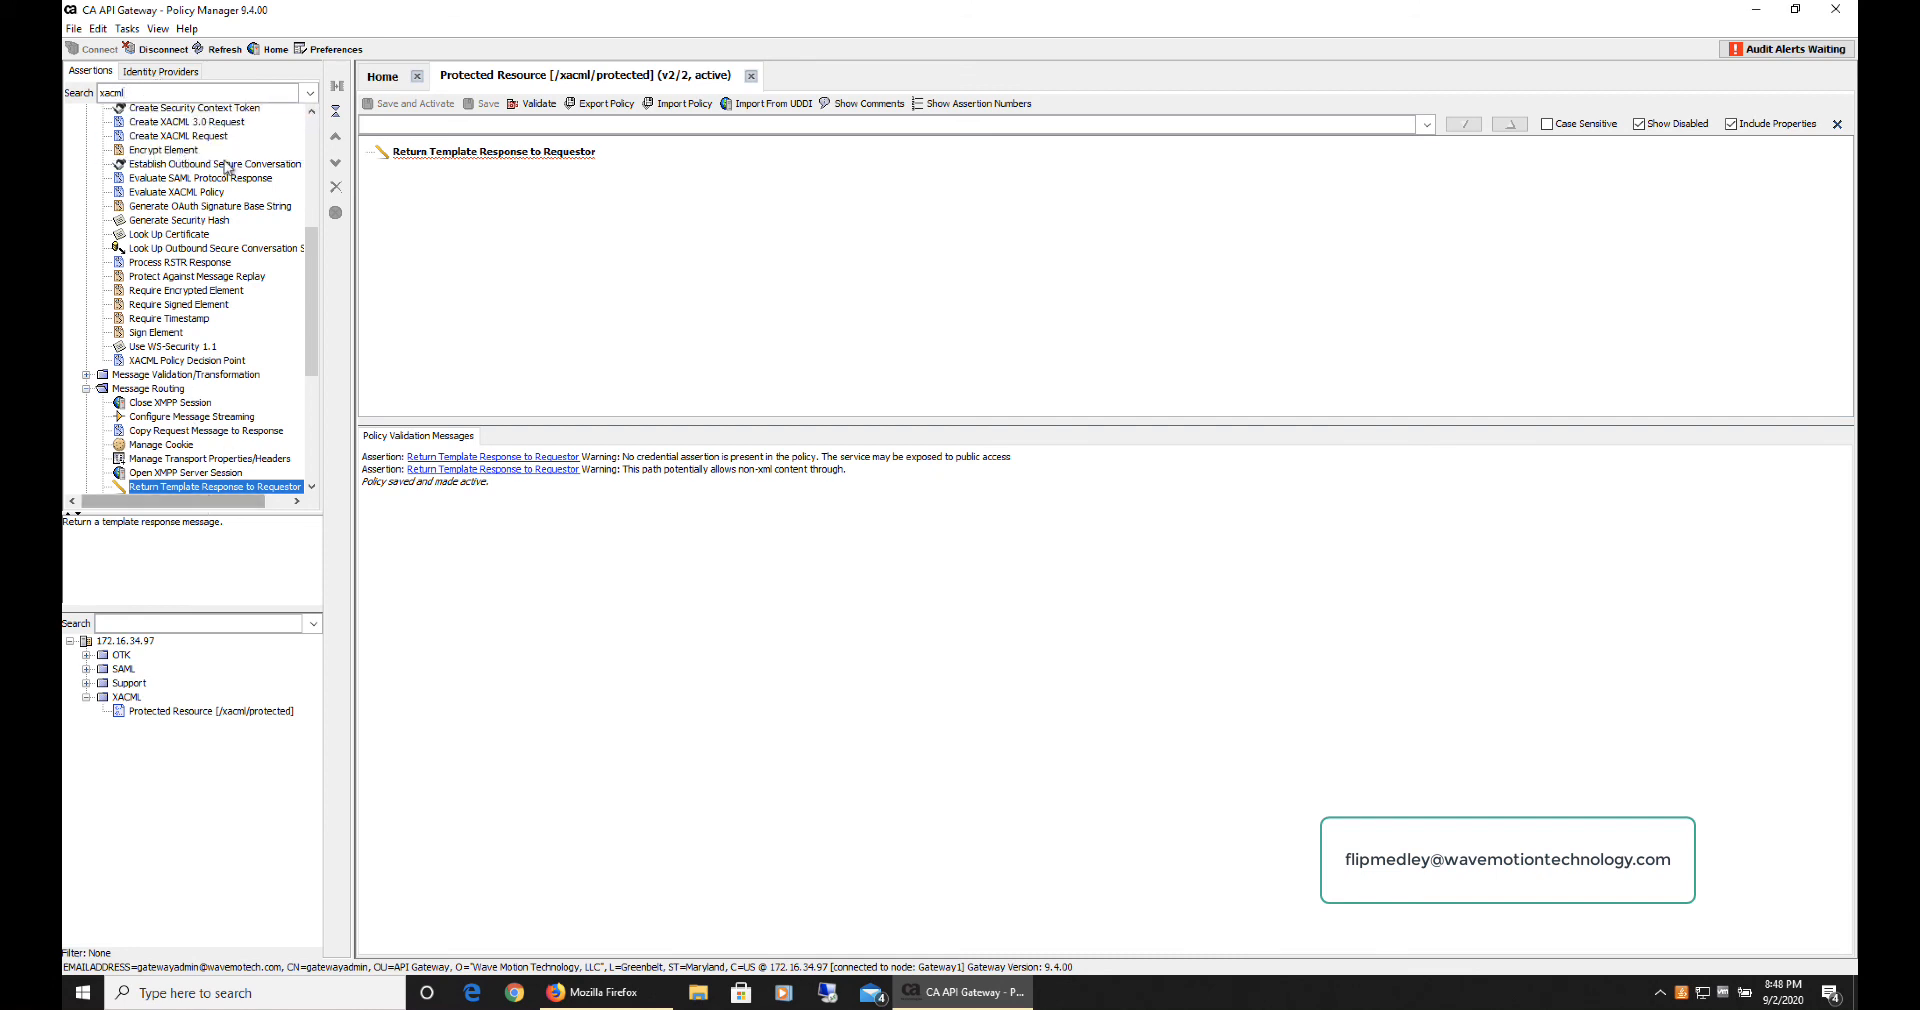
pyautogui.click(203, 135)
pyautogui.click(205, 124)
pyautogui.click(208, 136)
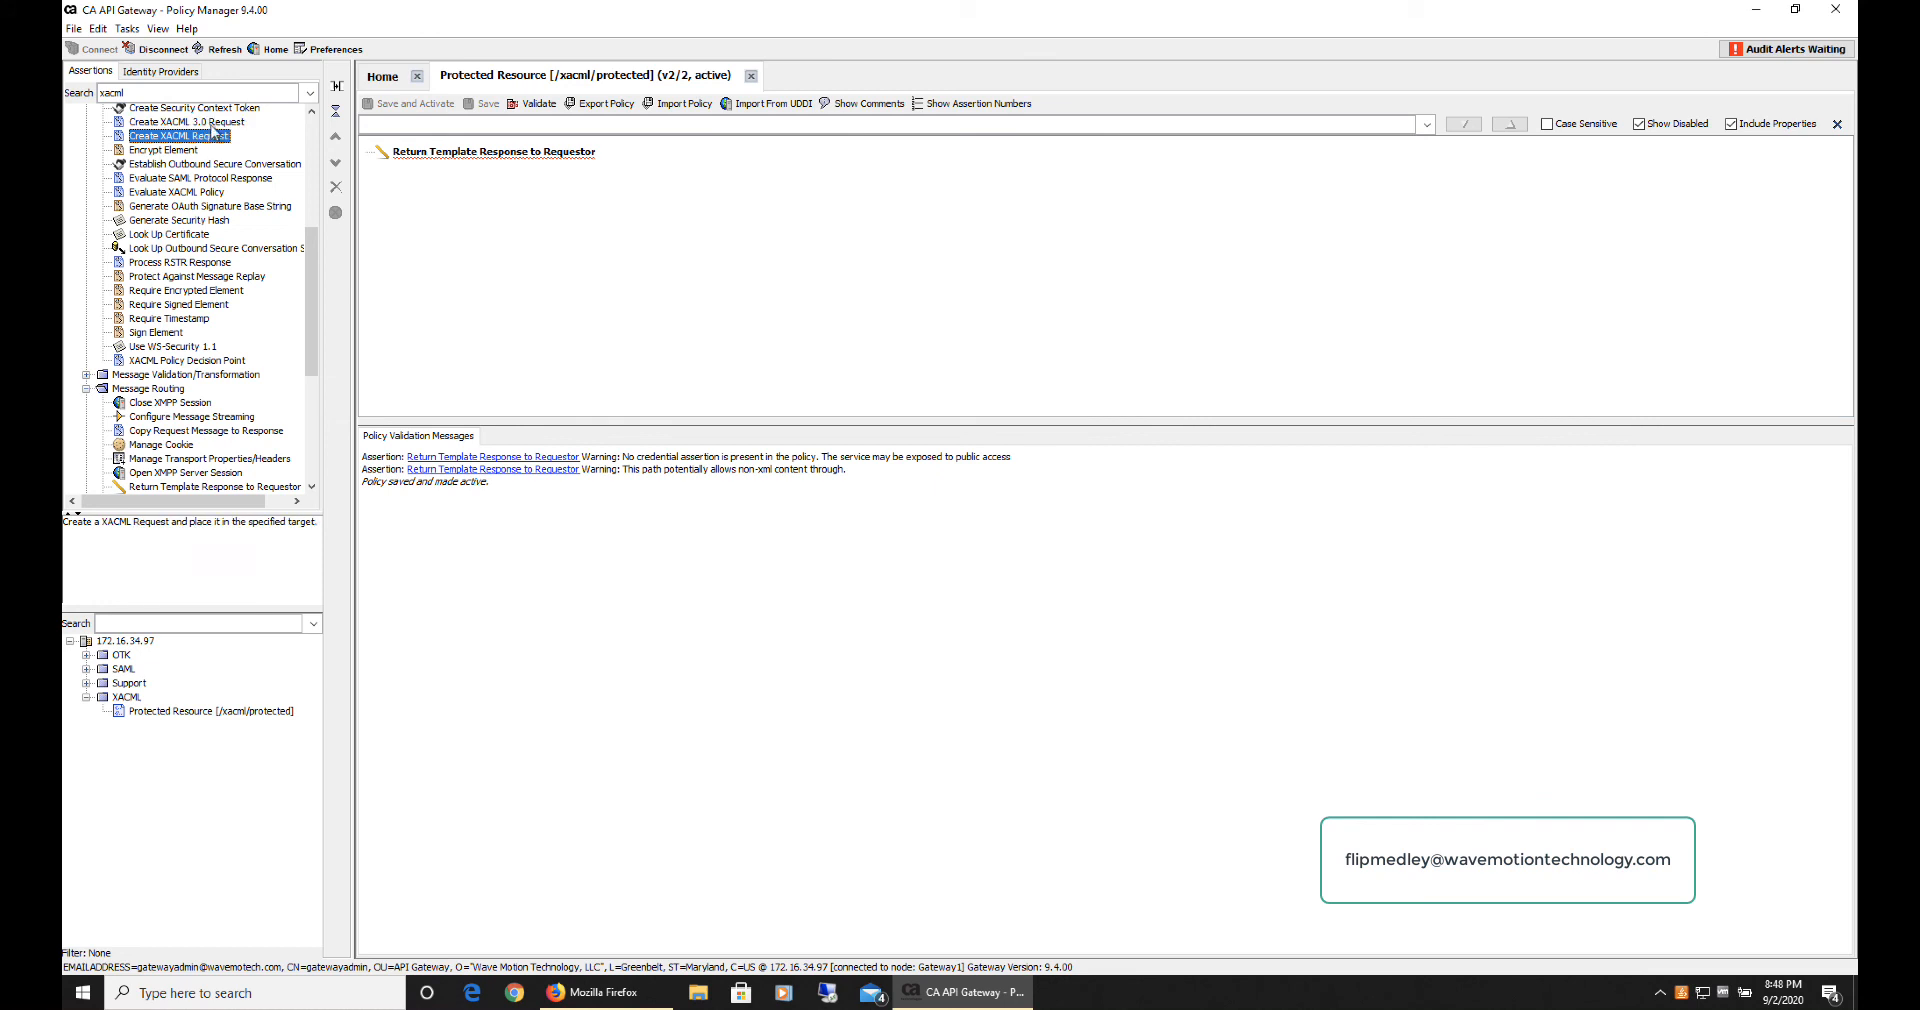
pyautogui.click(211, 125)
pyautogui.moveTo(213, 128); pyautogui.dragTo(482, 148)
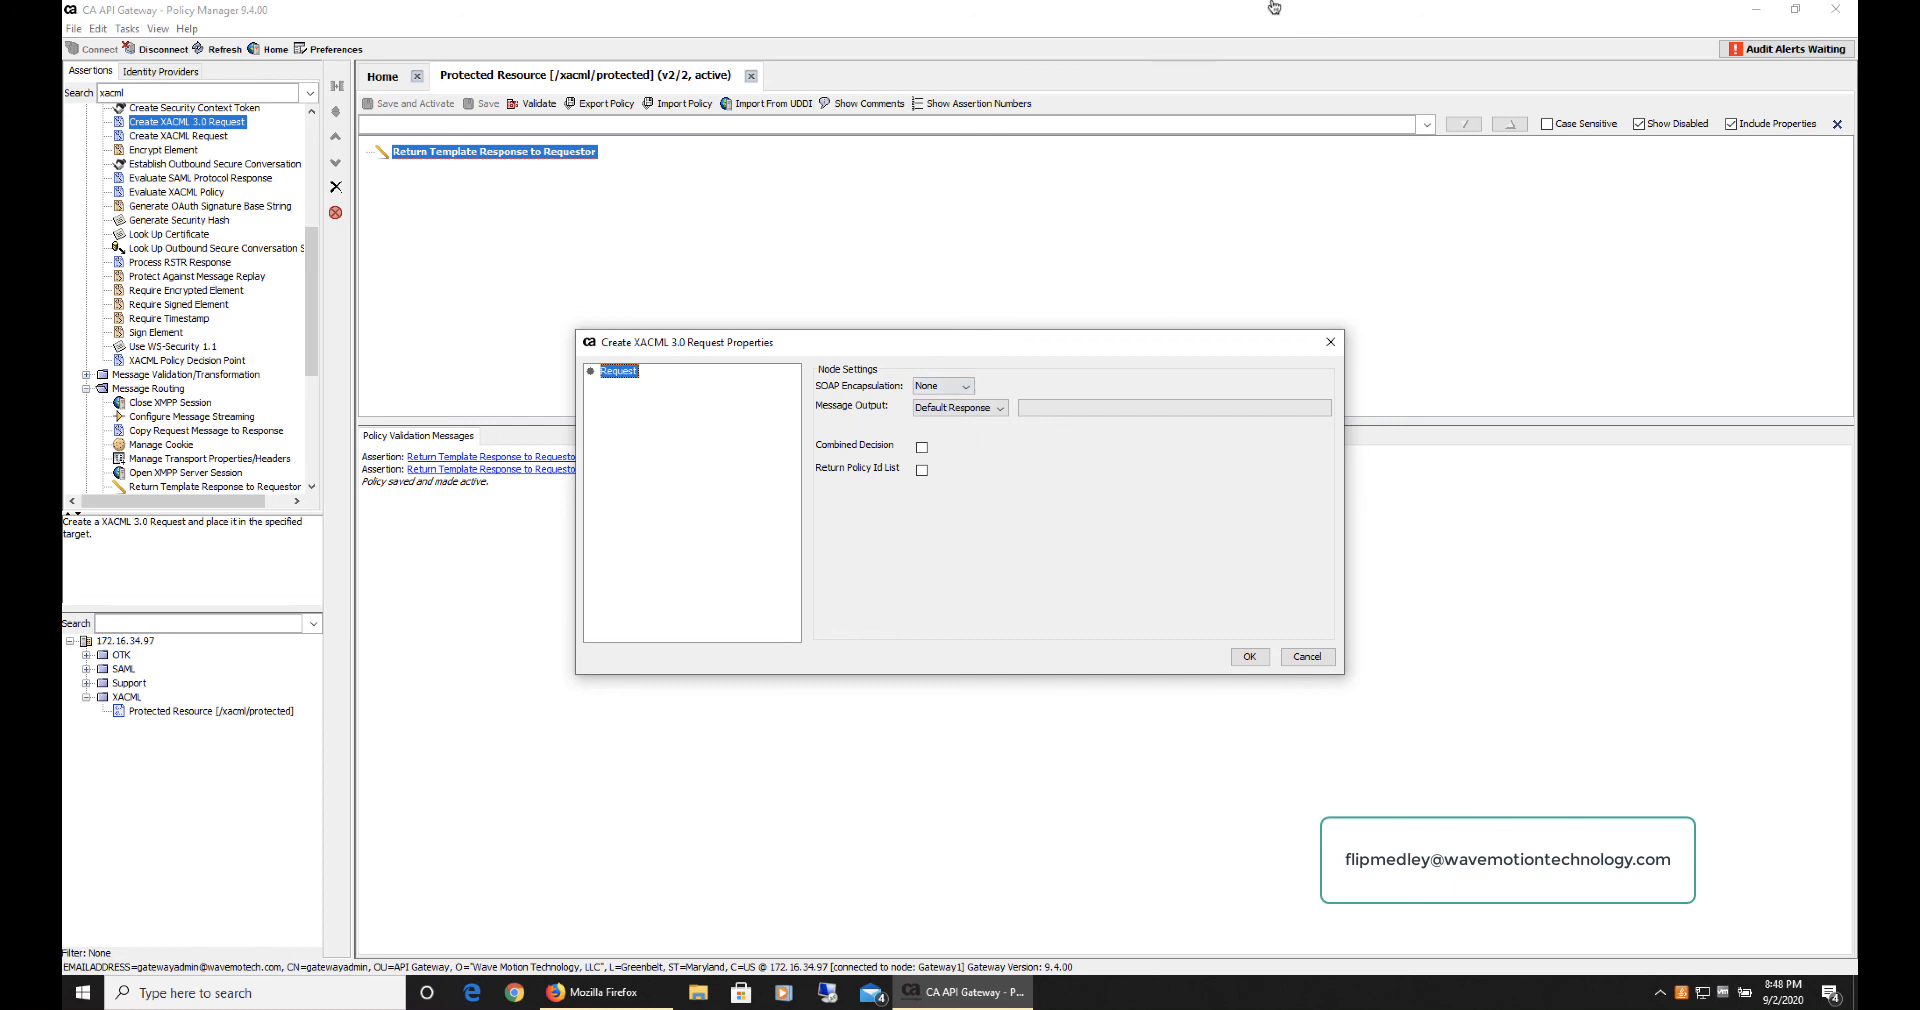
pyautogui.click(1223, 10)
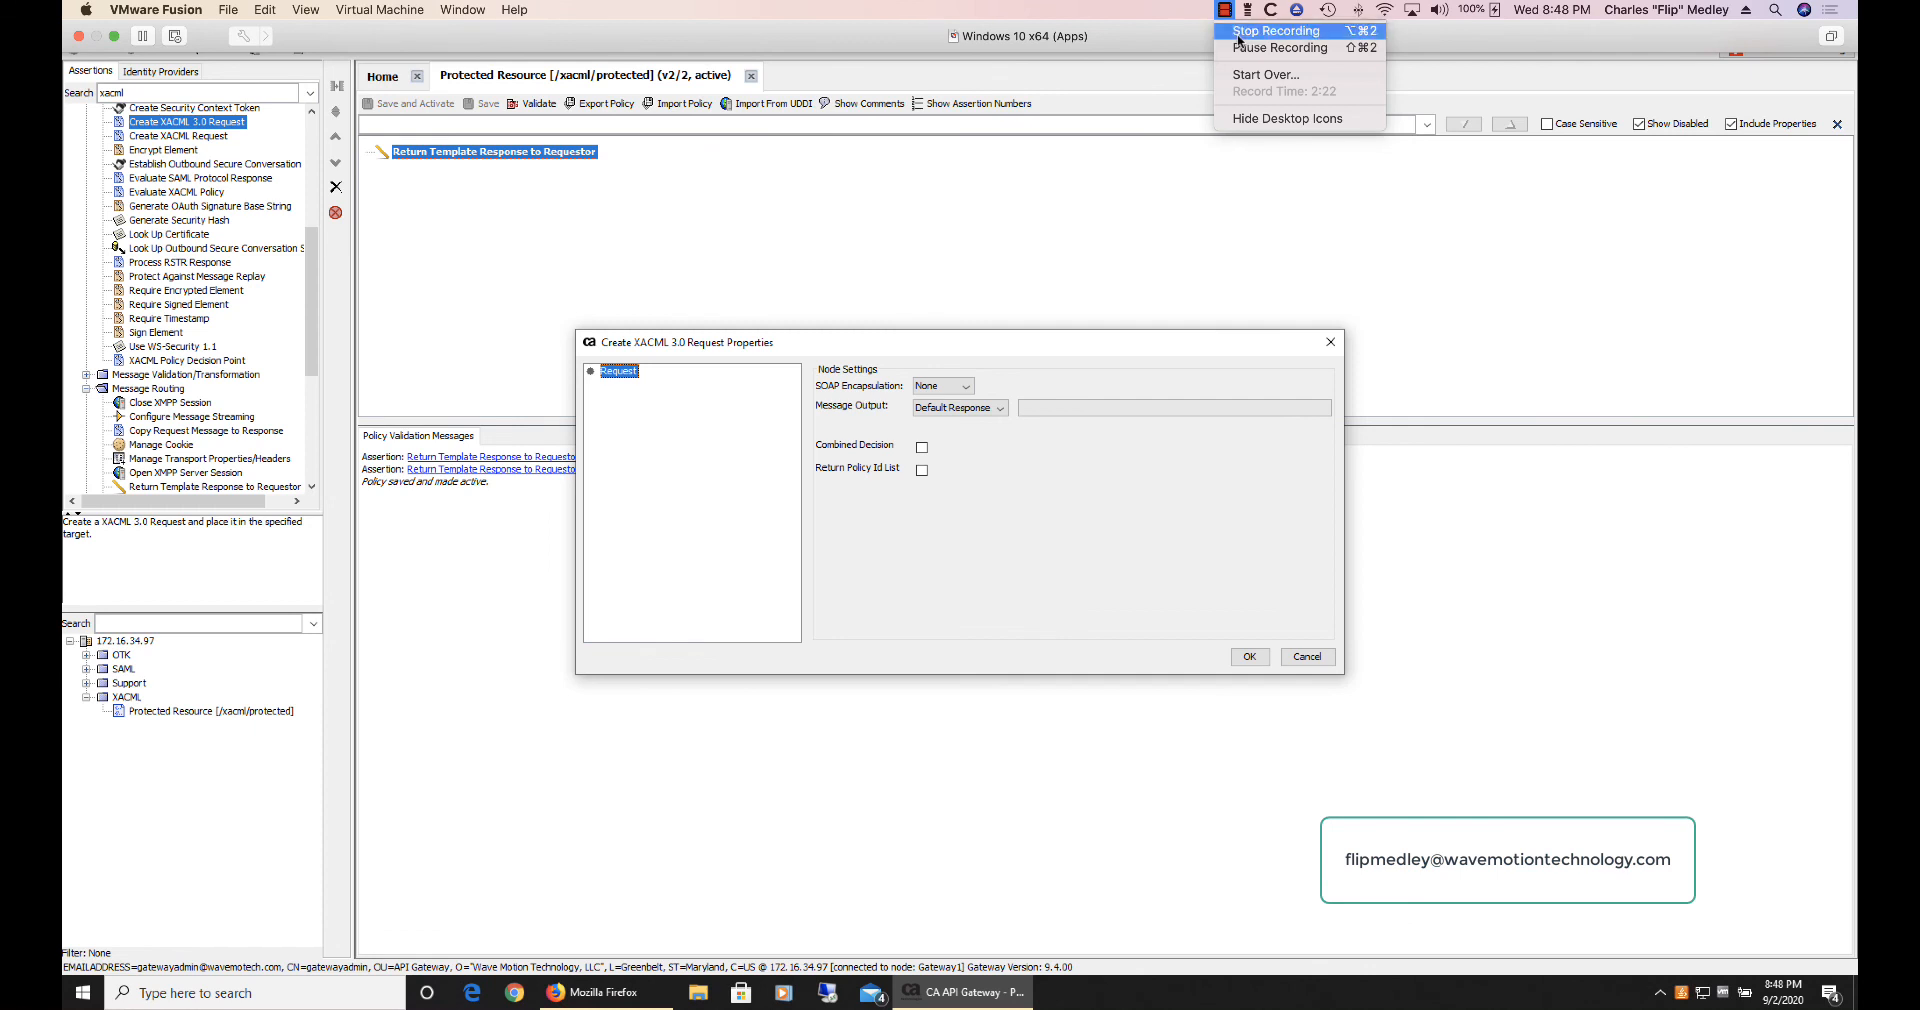
pyautogui.click(1276, 31)
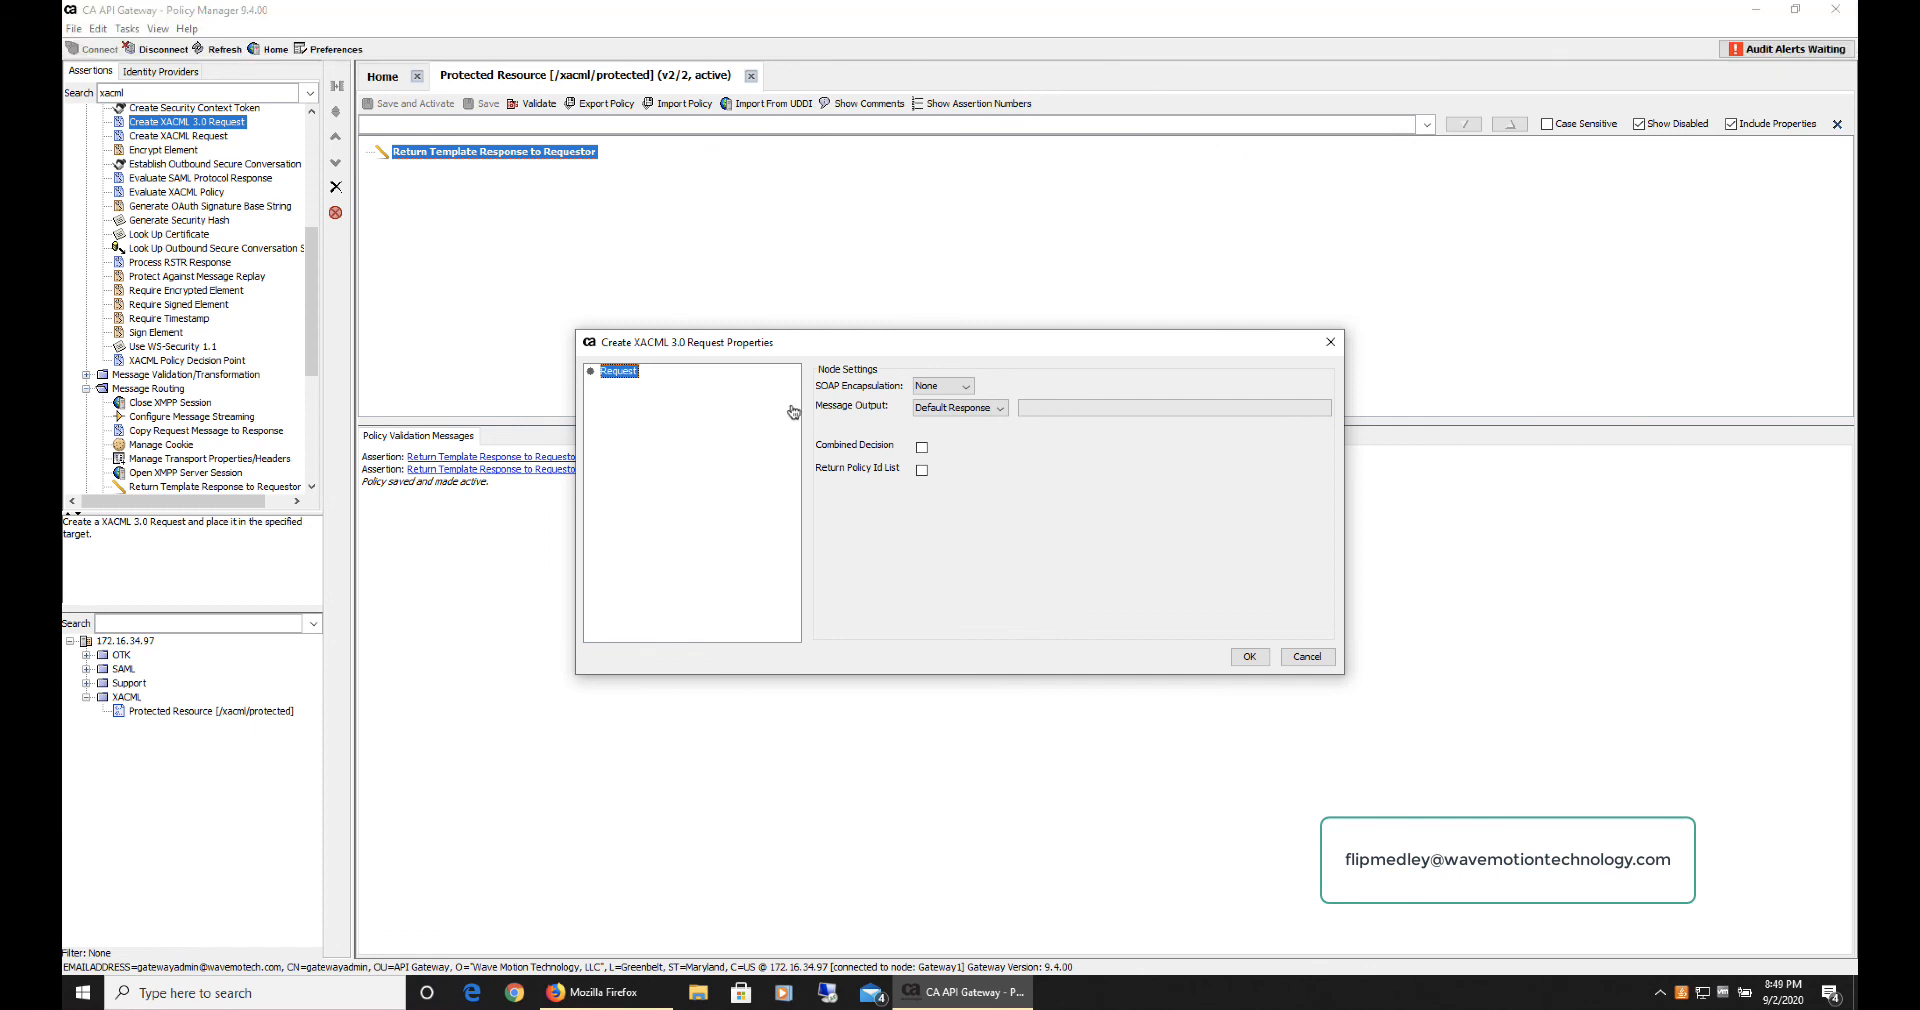
# Step: Keep the request's SOAP encapsulation at None and set its message output to a message variable named xacmlRequest
pyautogui.click(966, 387)
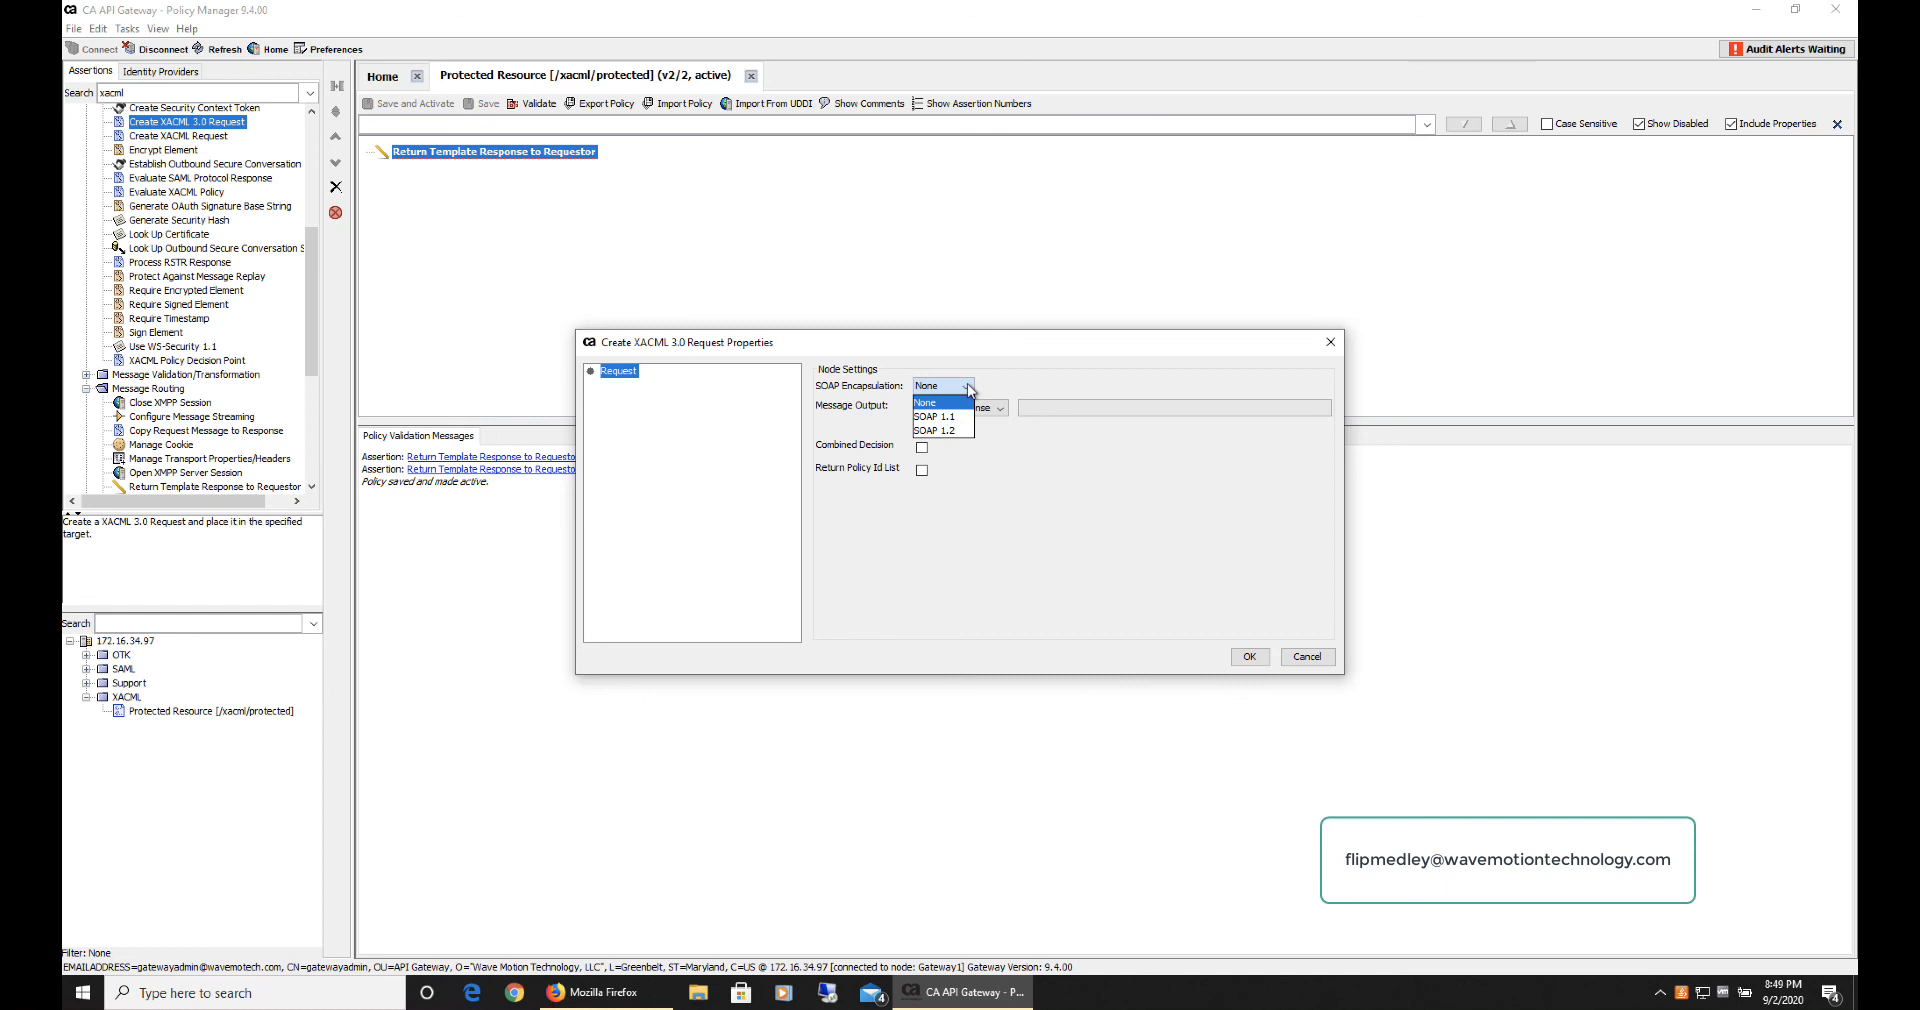
pyautogui.click(949, 404)
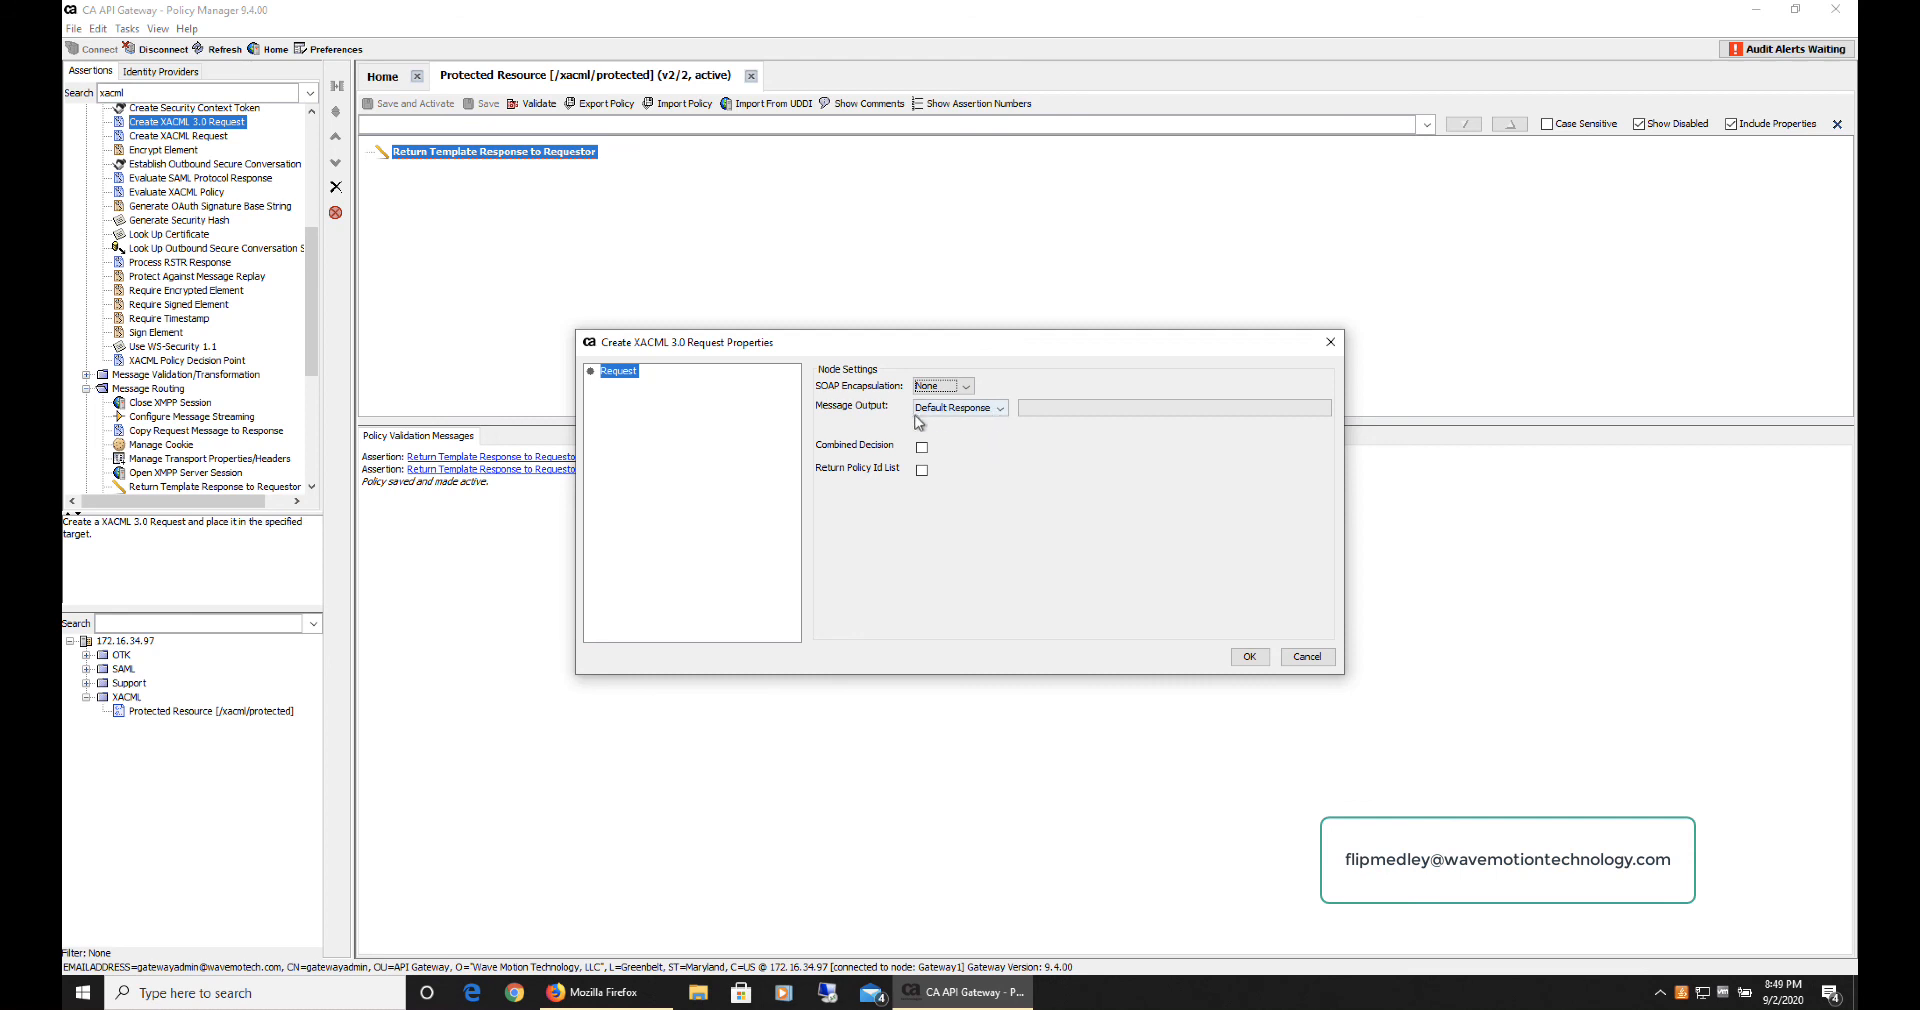
pyautogui.click(955, 411)
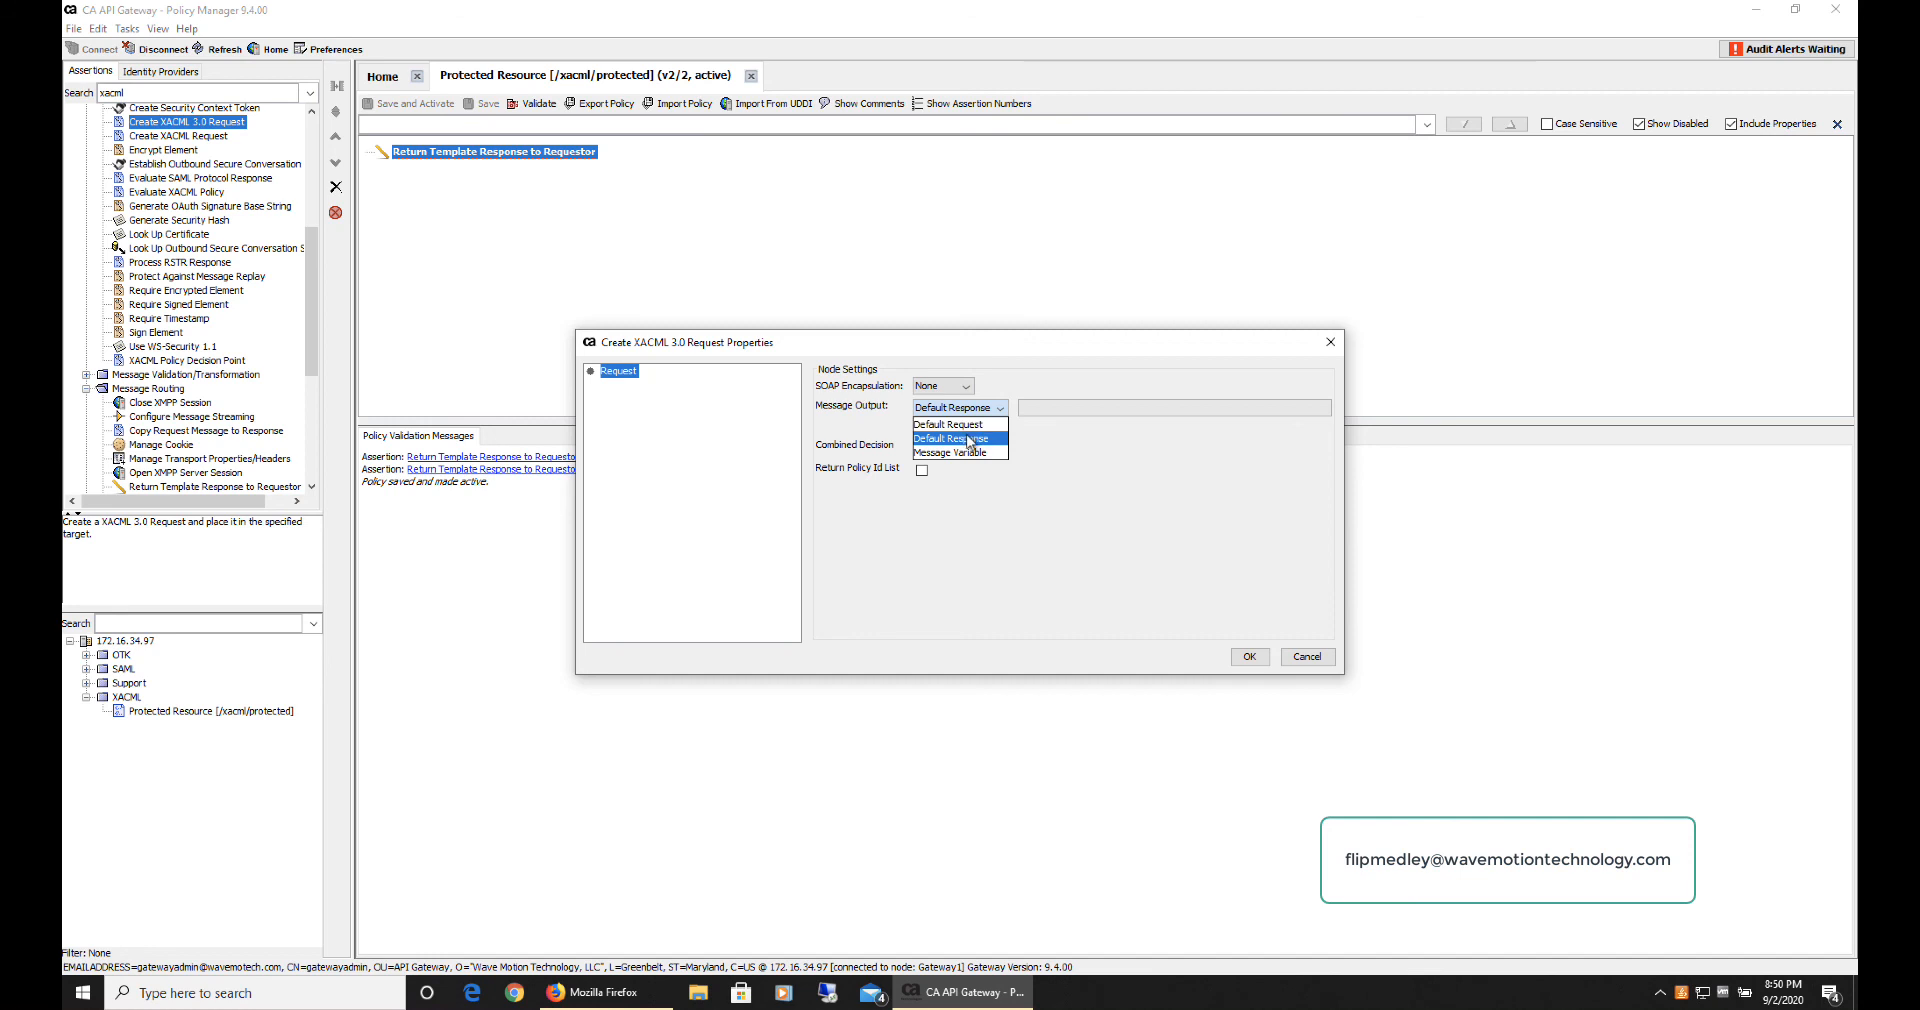
pyautogui.click(964, 453)
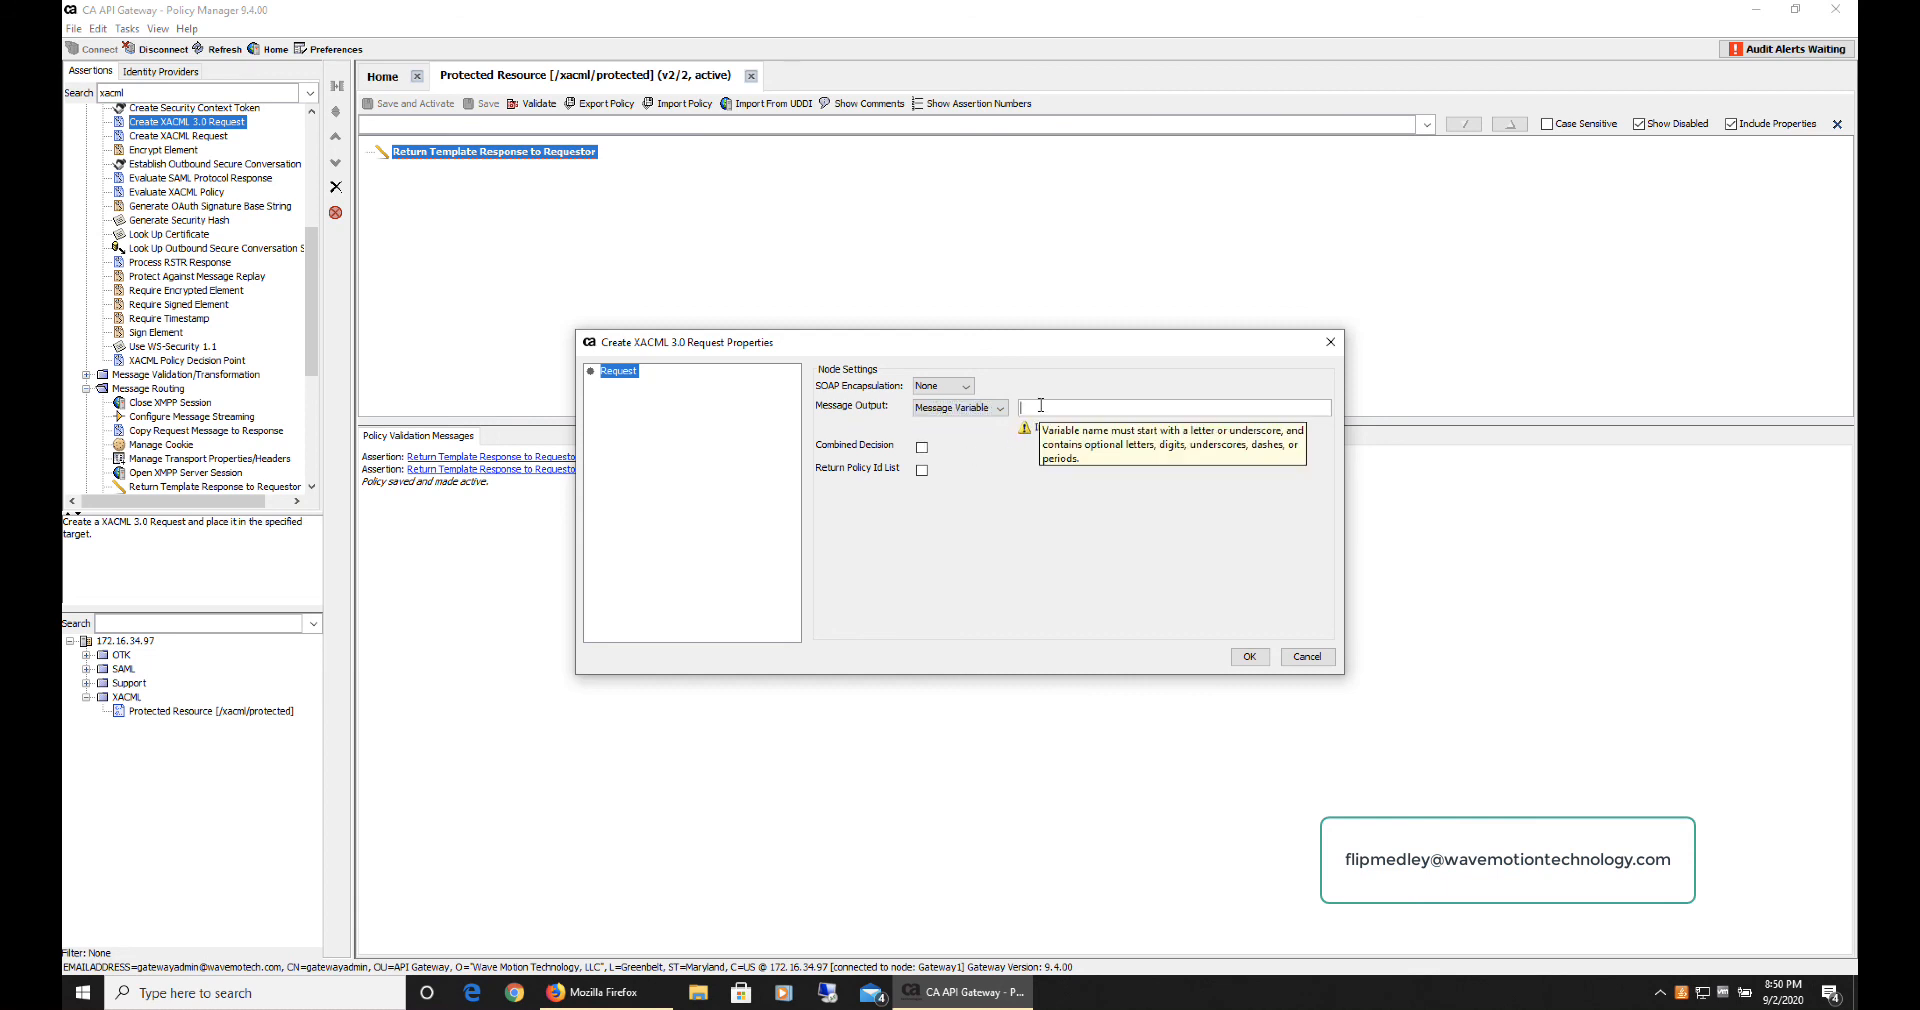
pyautogui.write('xacmlRequest')
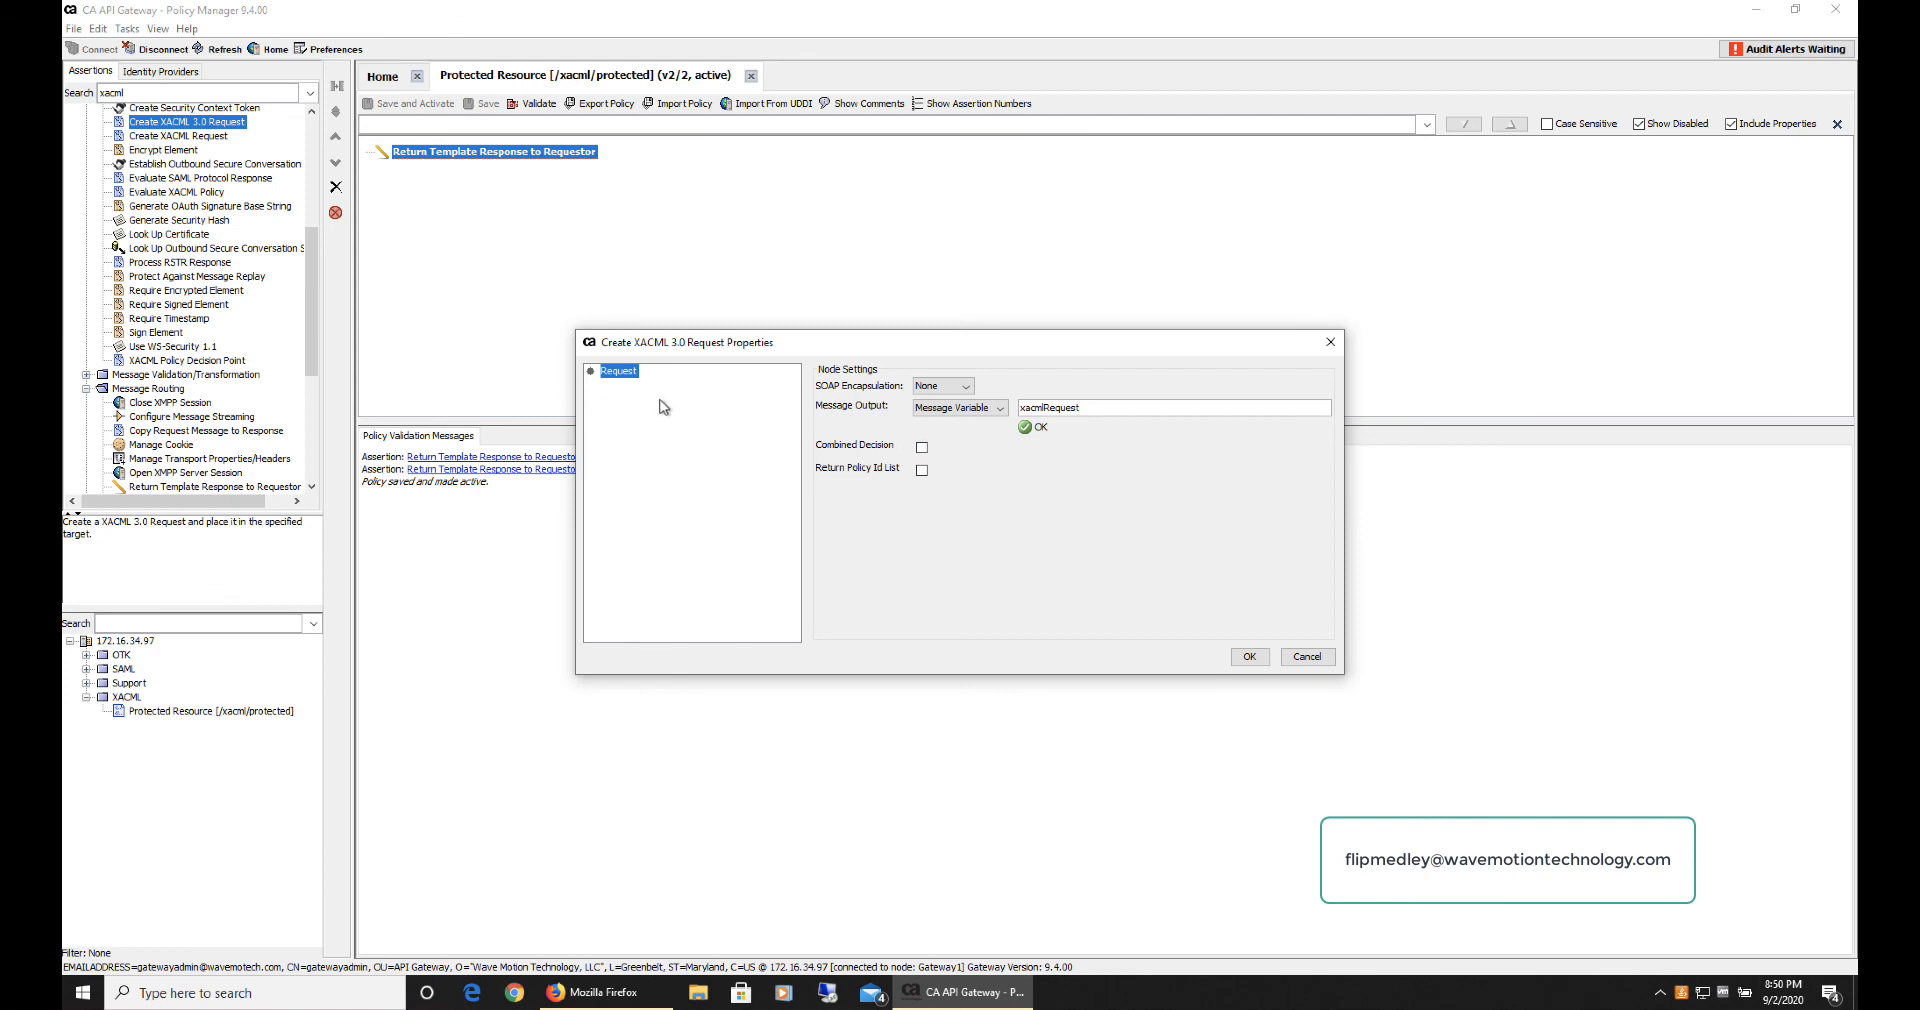
# Step: Add an Attributes node under Request with the category urn:oasis:names:tc:xacml:1.0:subject-category:access-subject
pyautogui.rightClick(627, 372)
pyautogui.click(614, 373)
pyautogui.rightClick(616, 371)
pyautogui.click(682, 384)
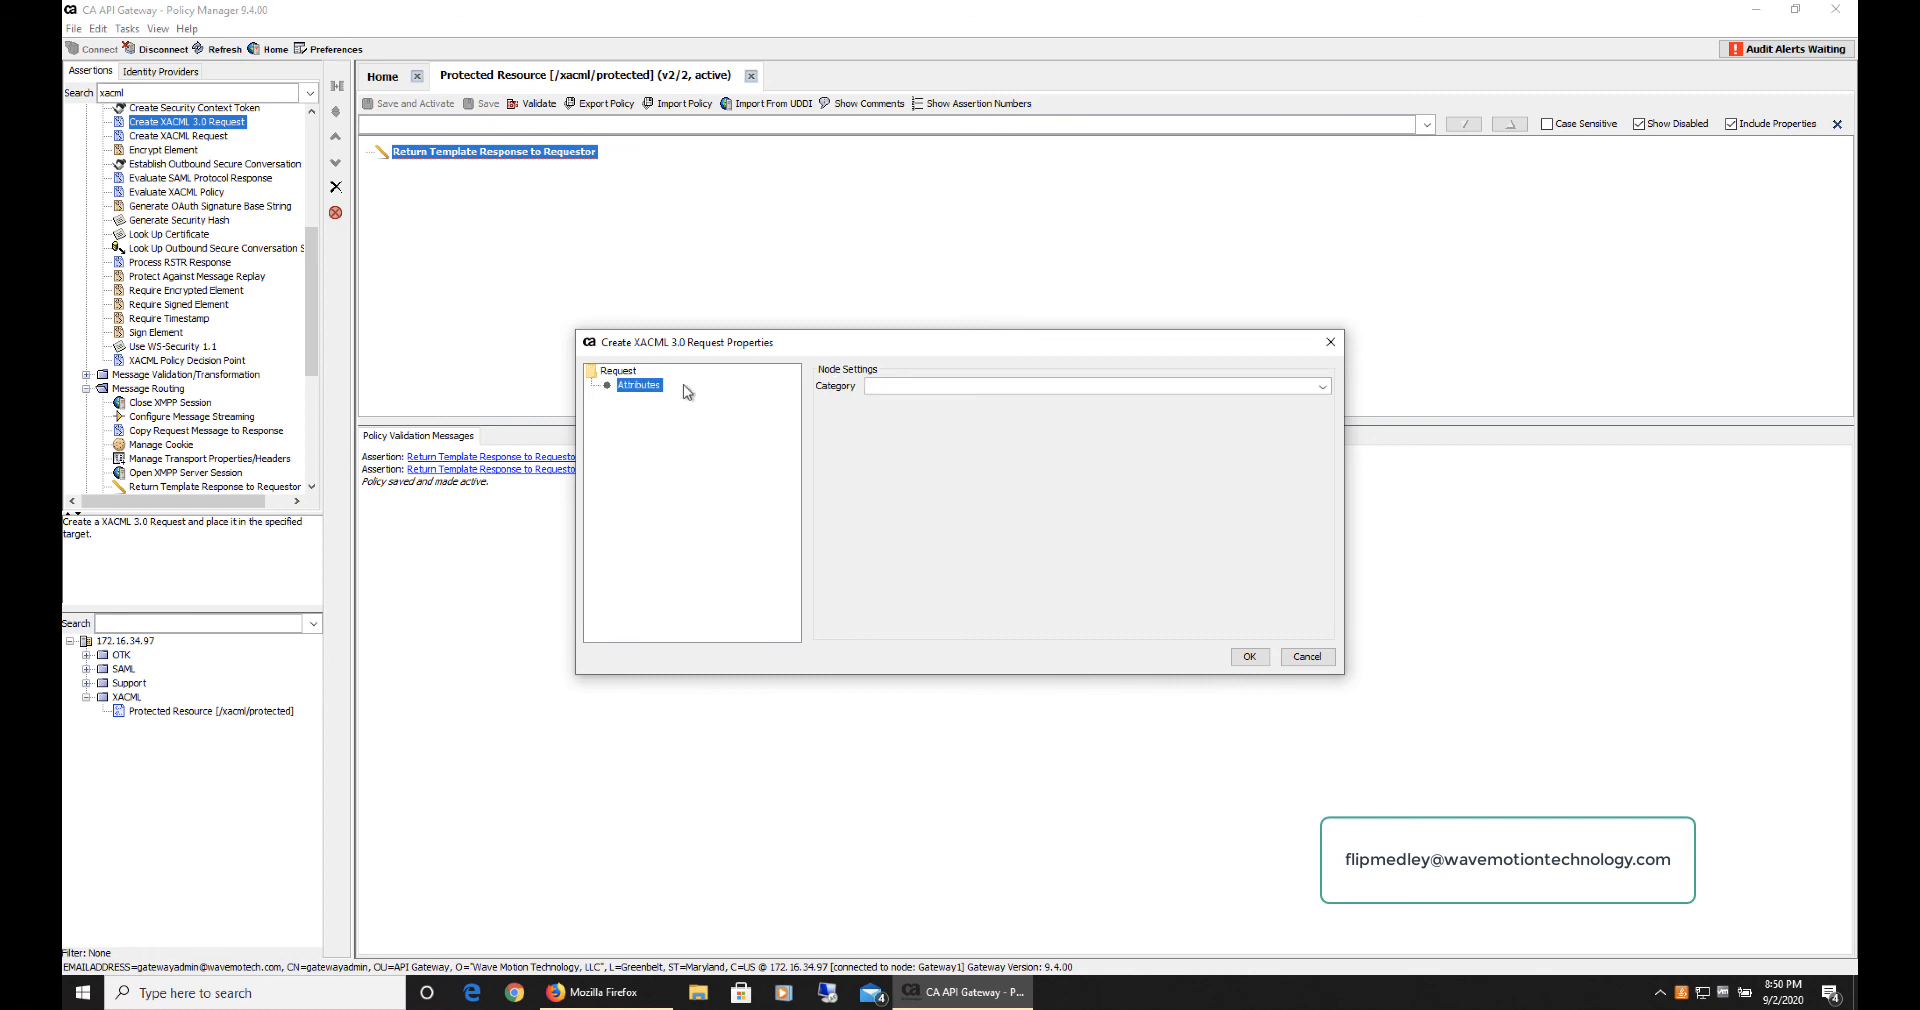
pyautogui.click(1324, 390)
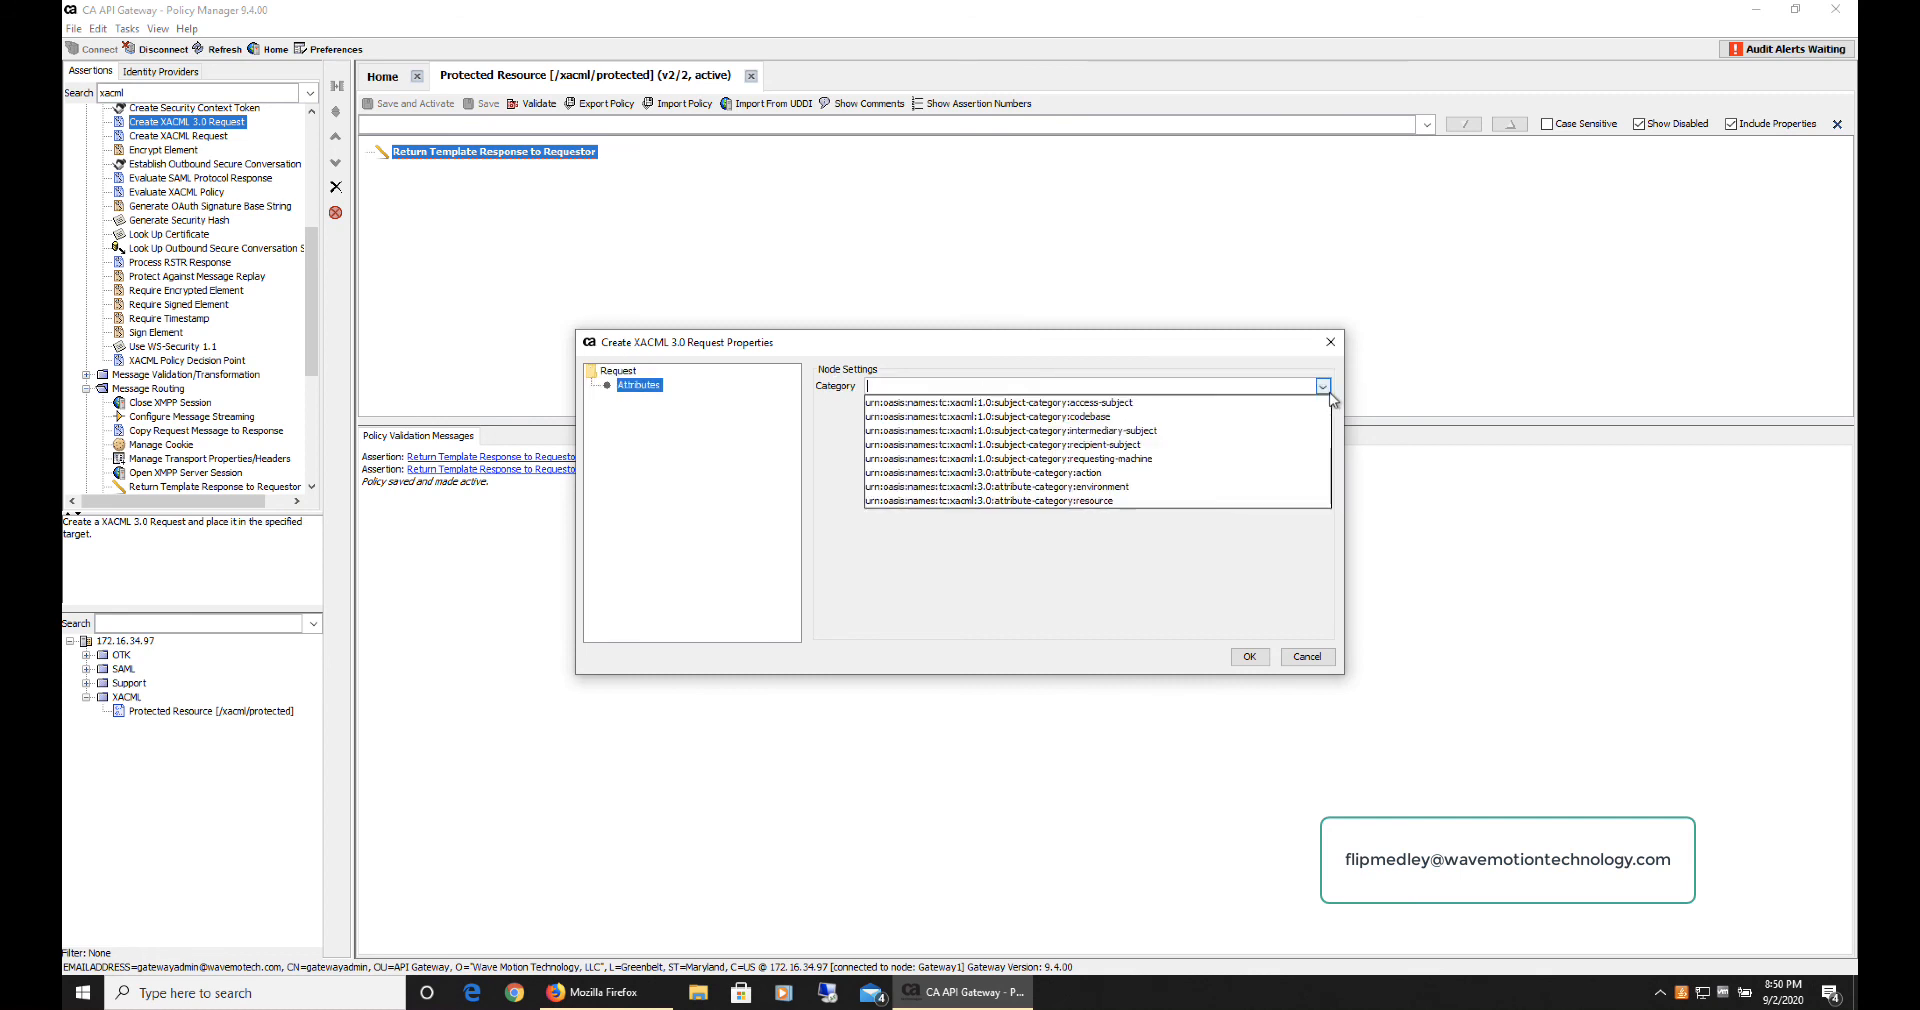
pyautogui.click(1261, 403)
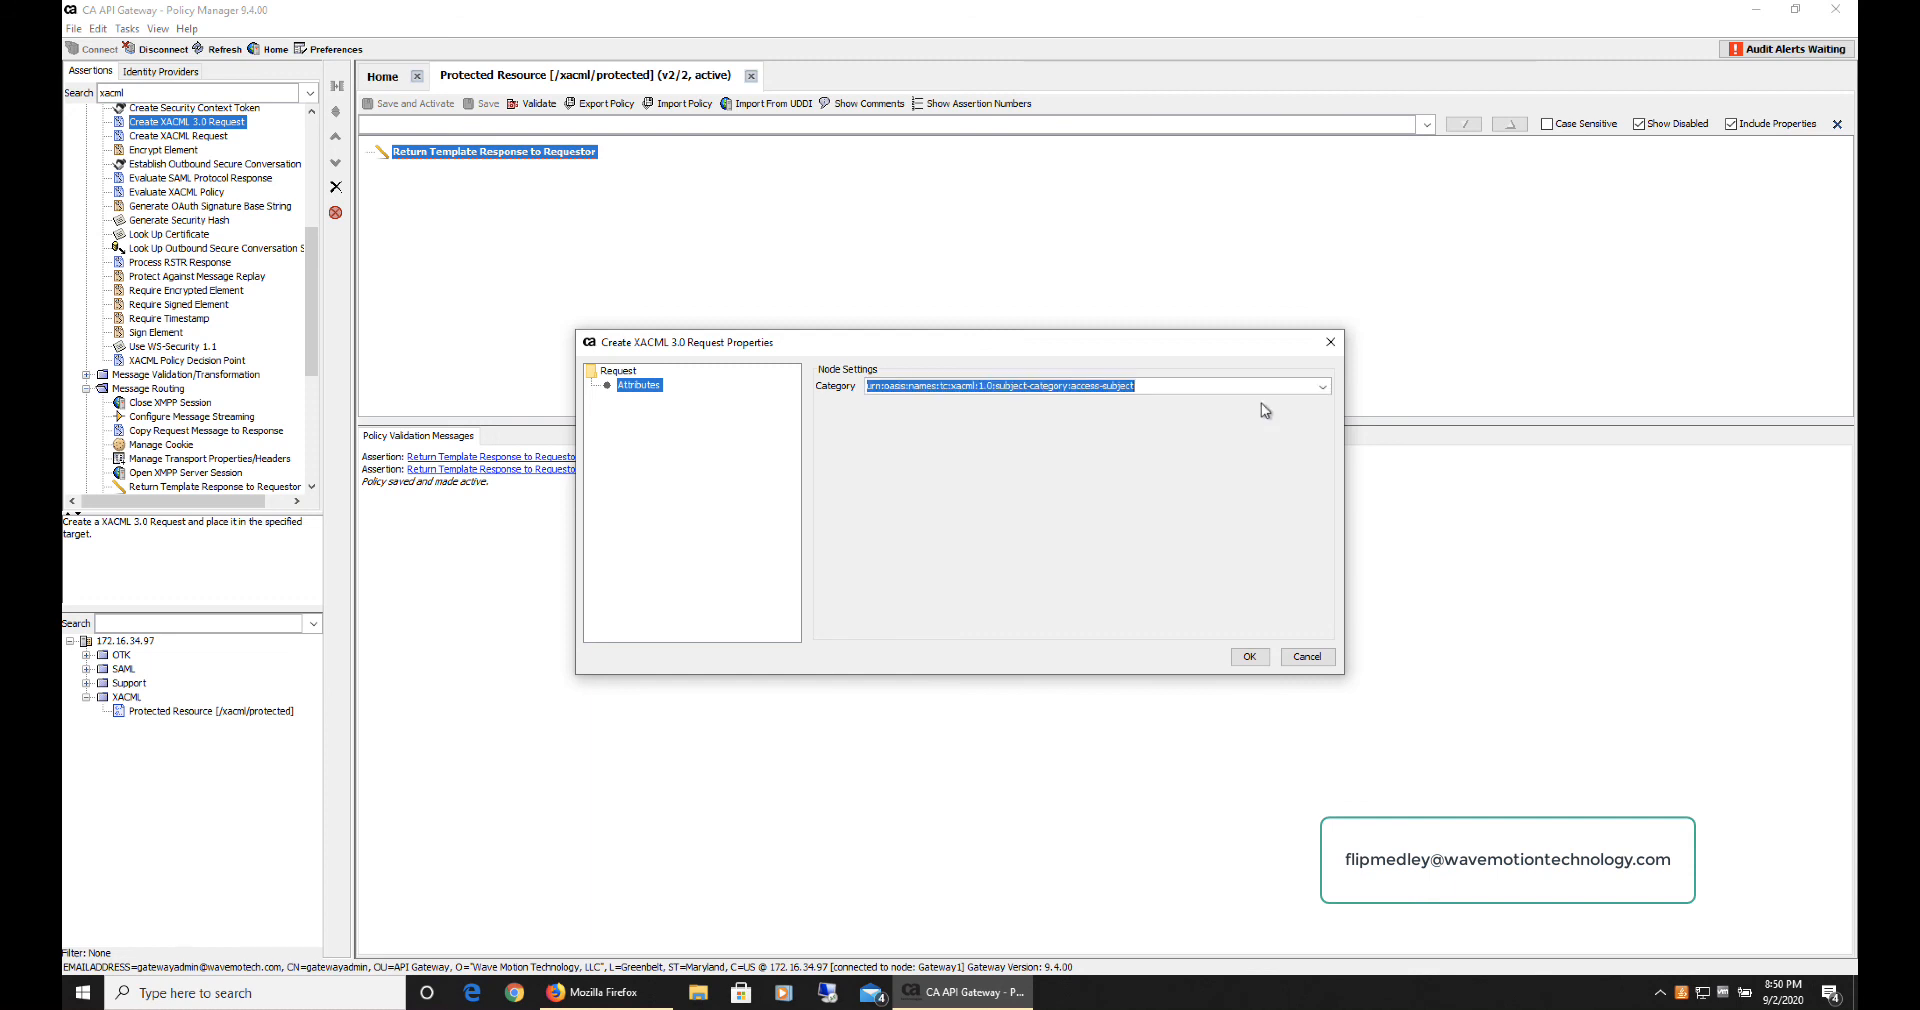
# Step: Add an Attribute under the access-subject Attributes node with AttributeId urn:oasis:names:tc:xacml:1.0:subject:subject-id
pyautogui.rightClick(632, 387)
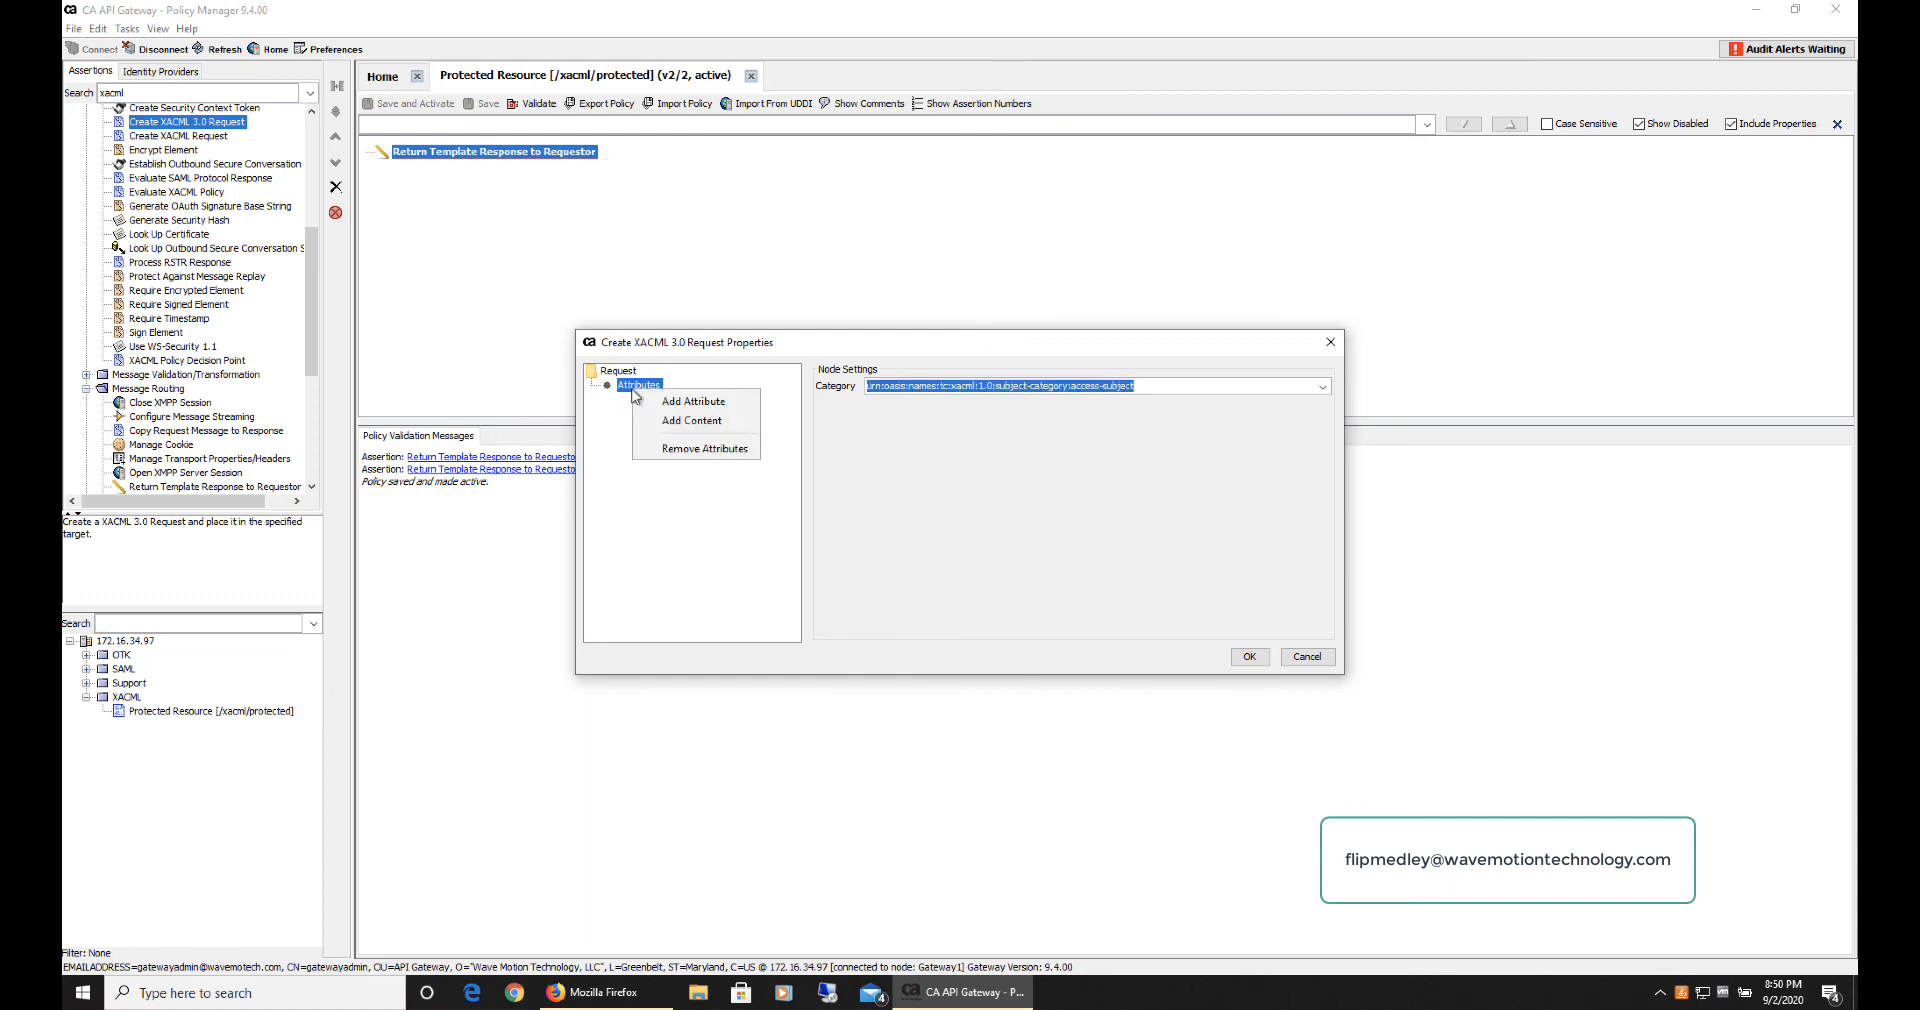
pyautogui.click(675, 404)
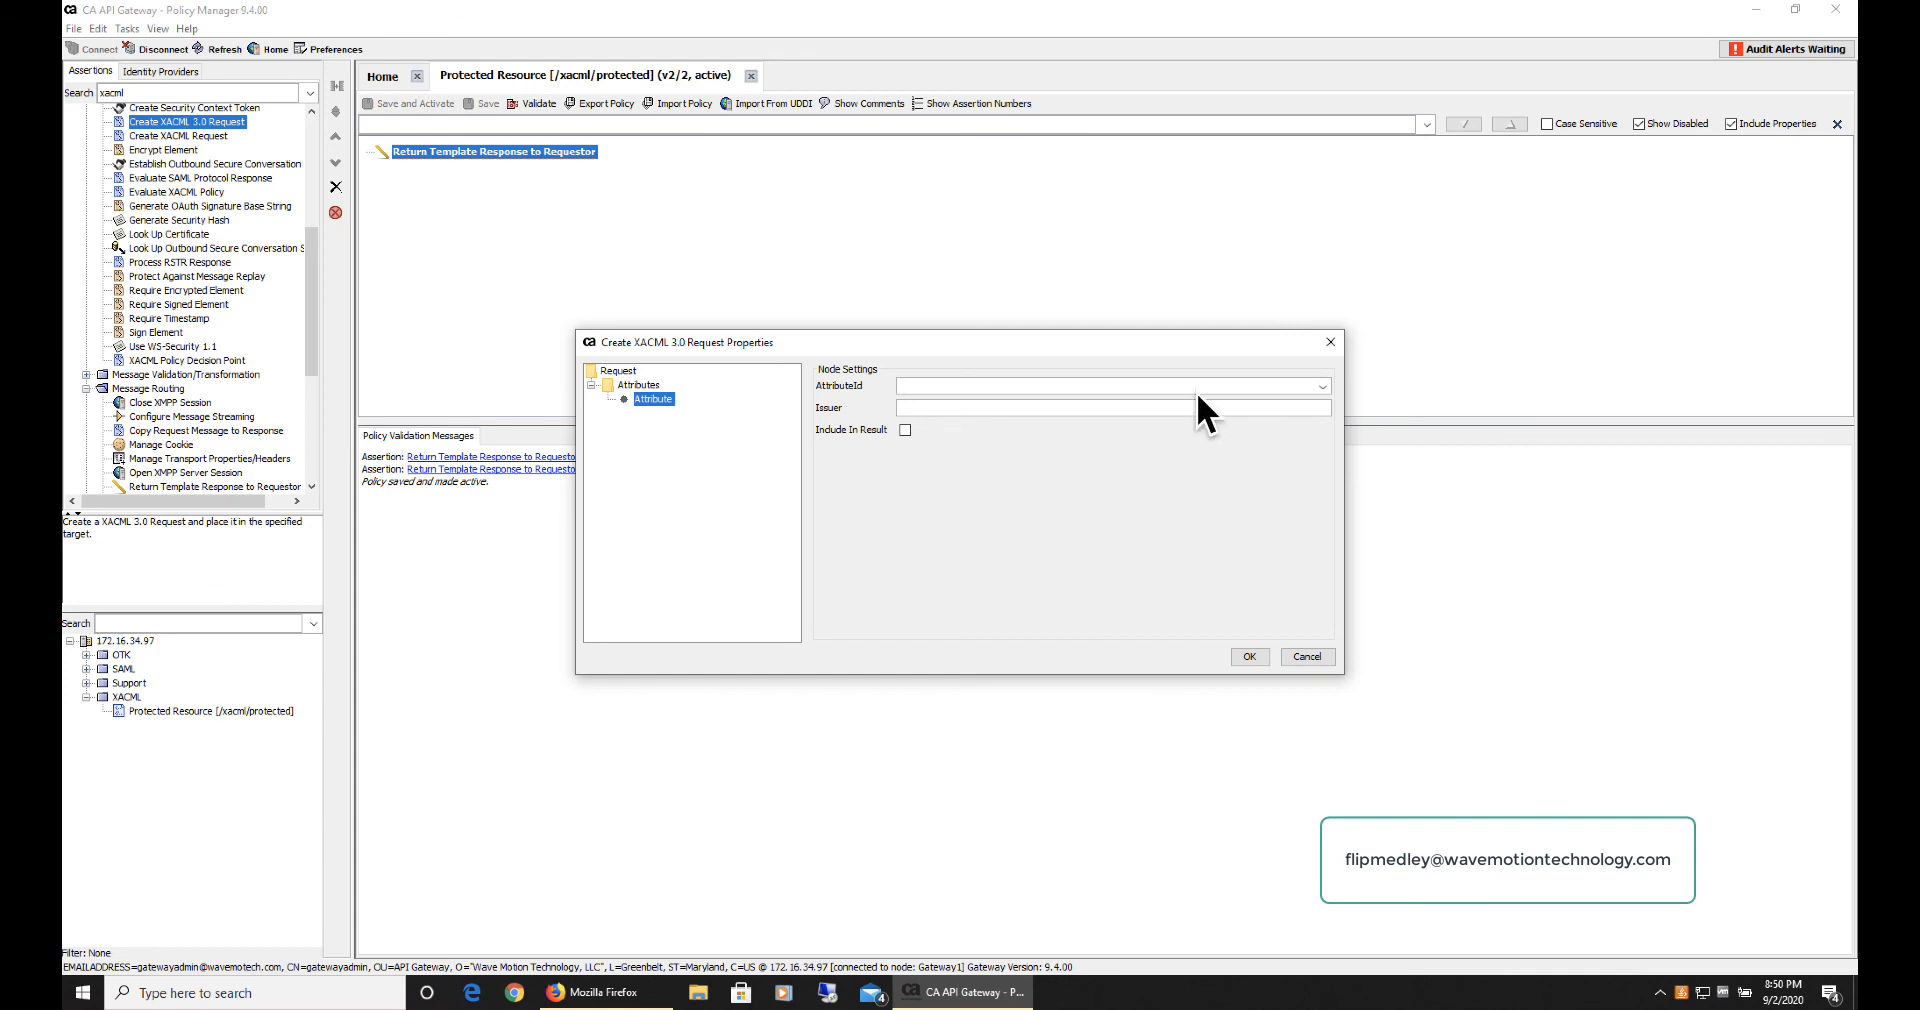
pyautogui.click(1322, 386)
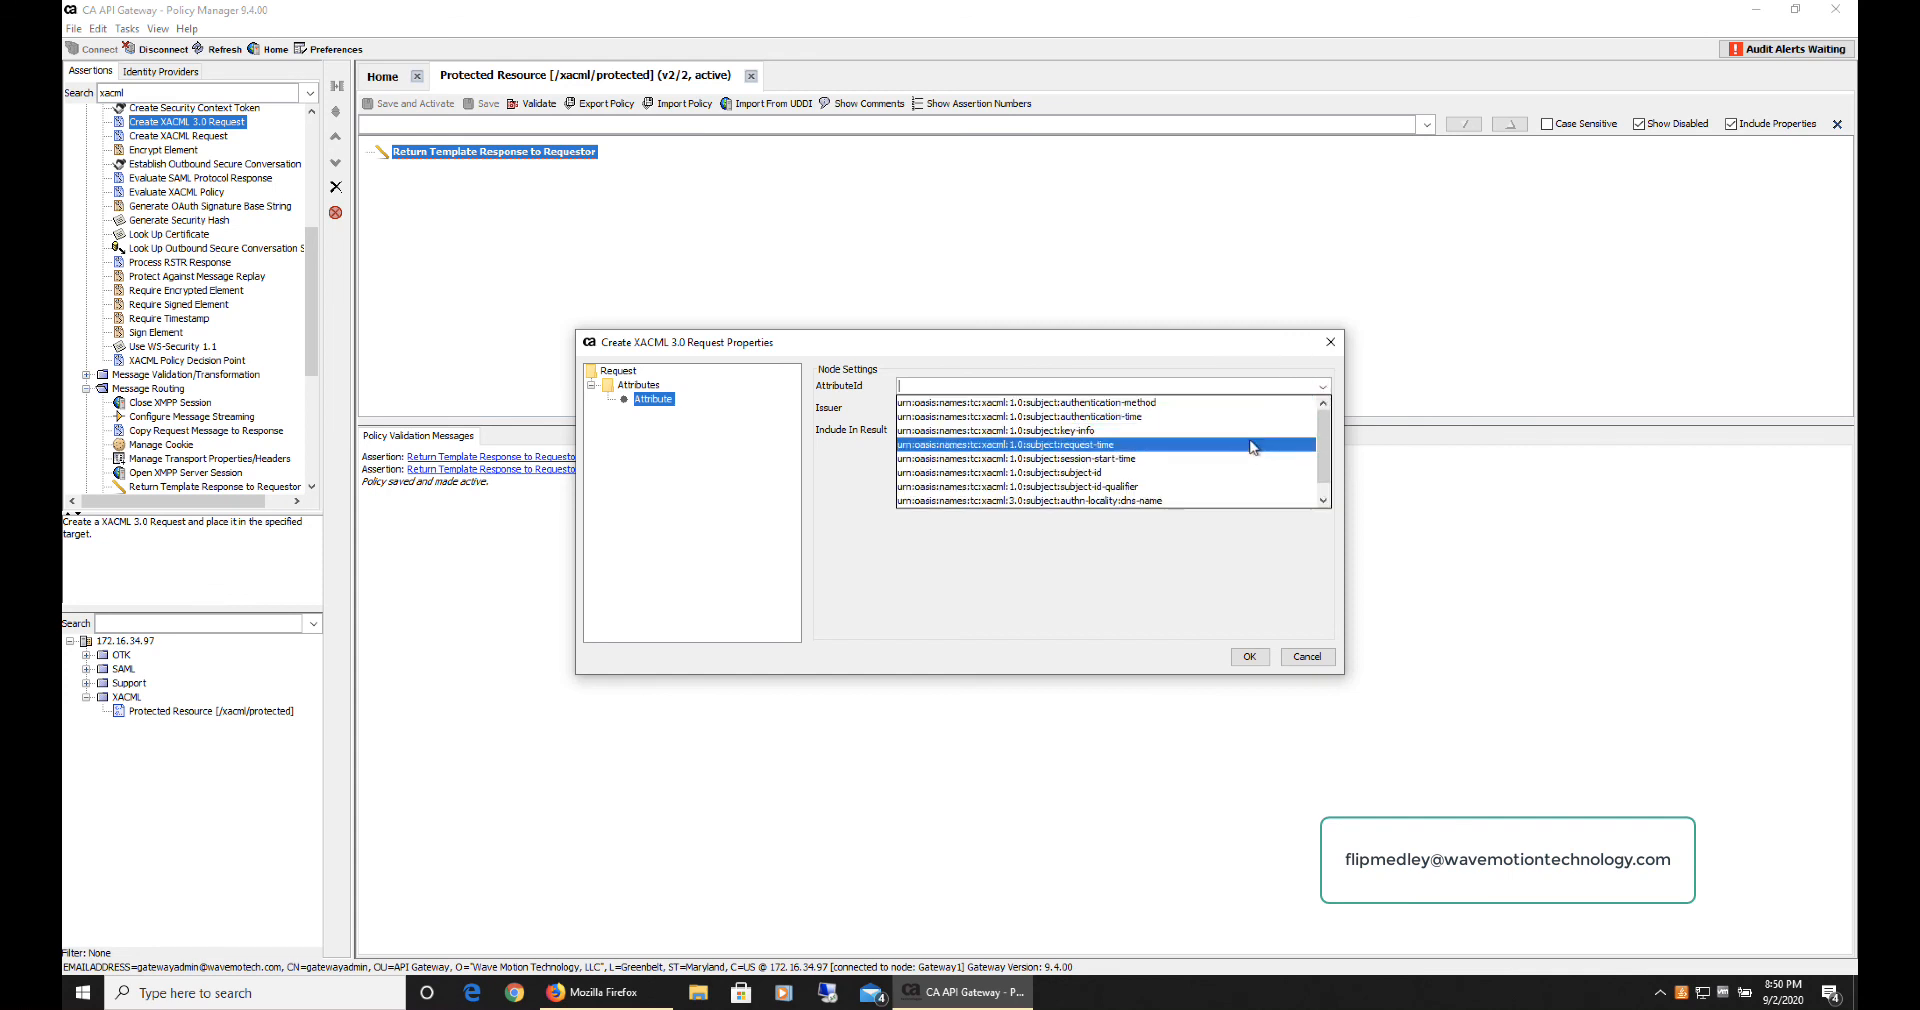
pyautogui.click(1239, 472)
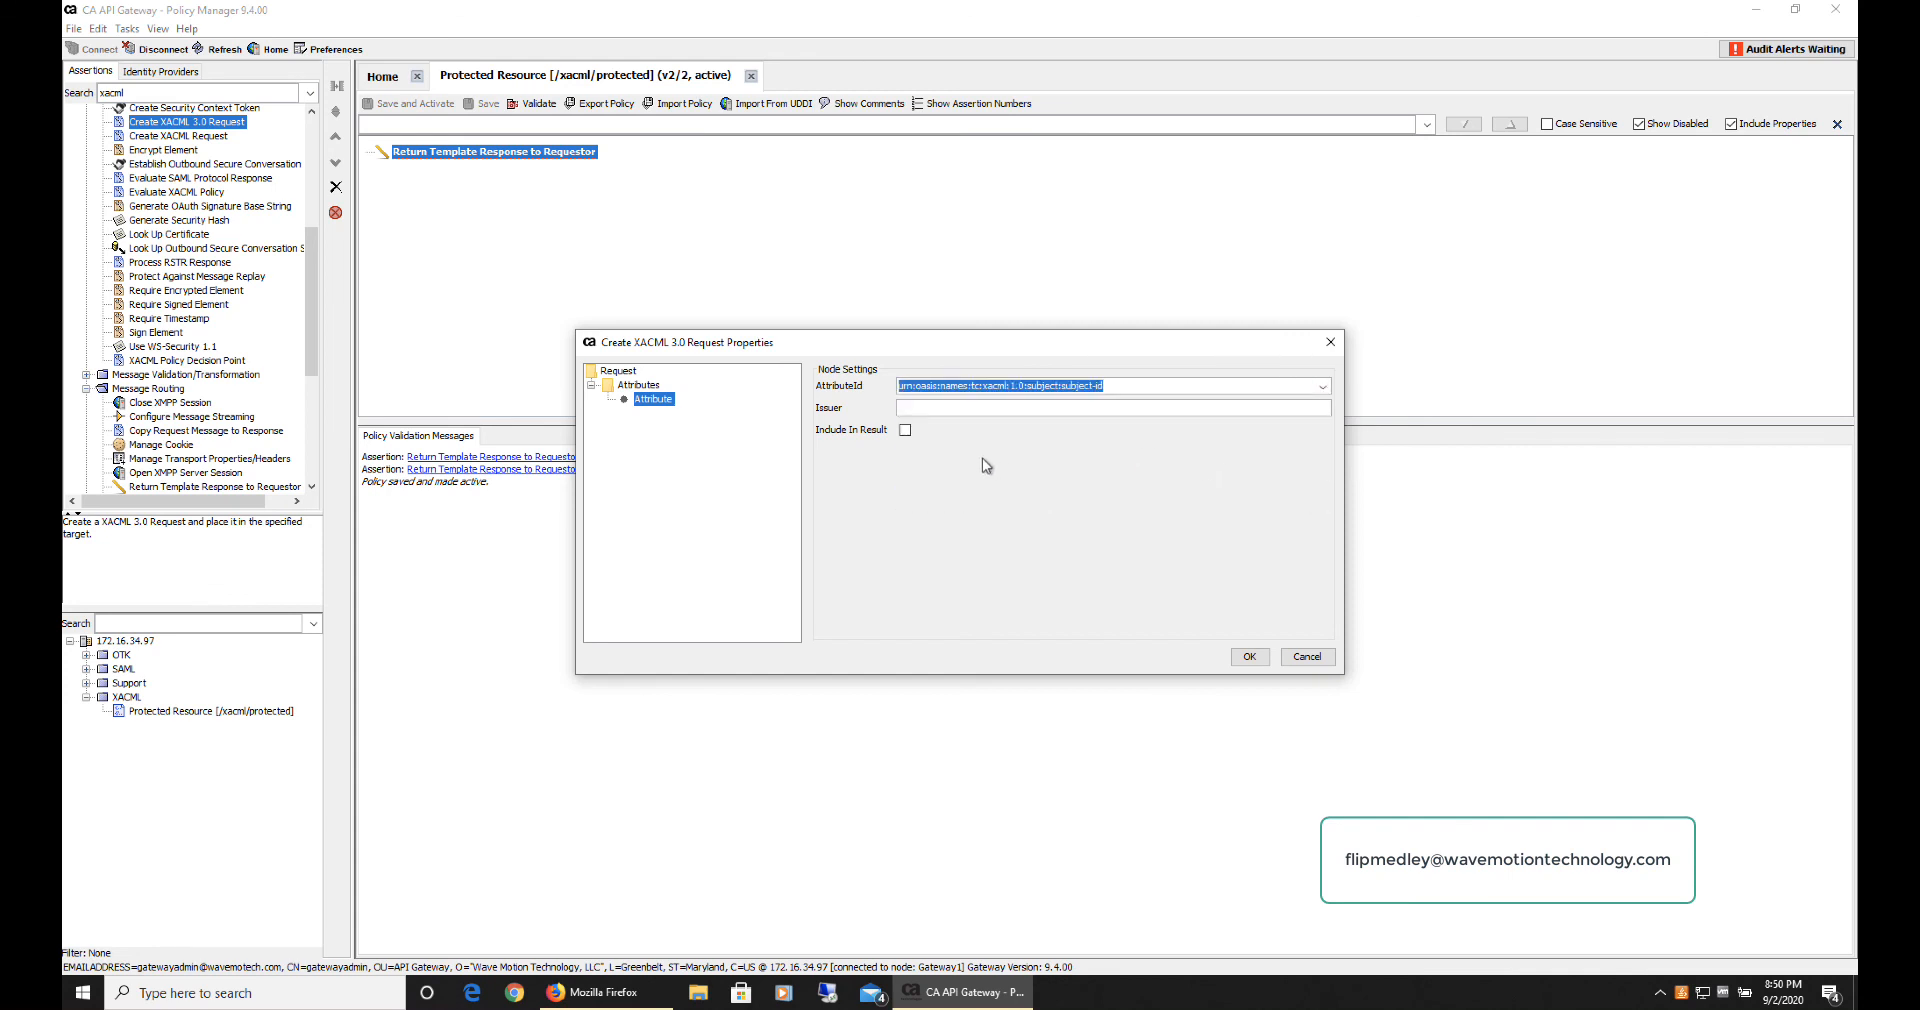
# Step: Add an Attribute Value under the subject-id Attribute with DataType urn:oasis:names:tc:xacml:1.0:data-type:rfc822Name and the subject's e-mail address as its content
pyautogui.rightClick(659, 401)
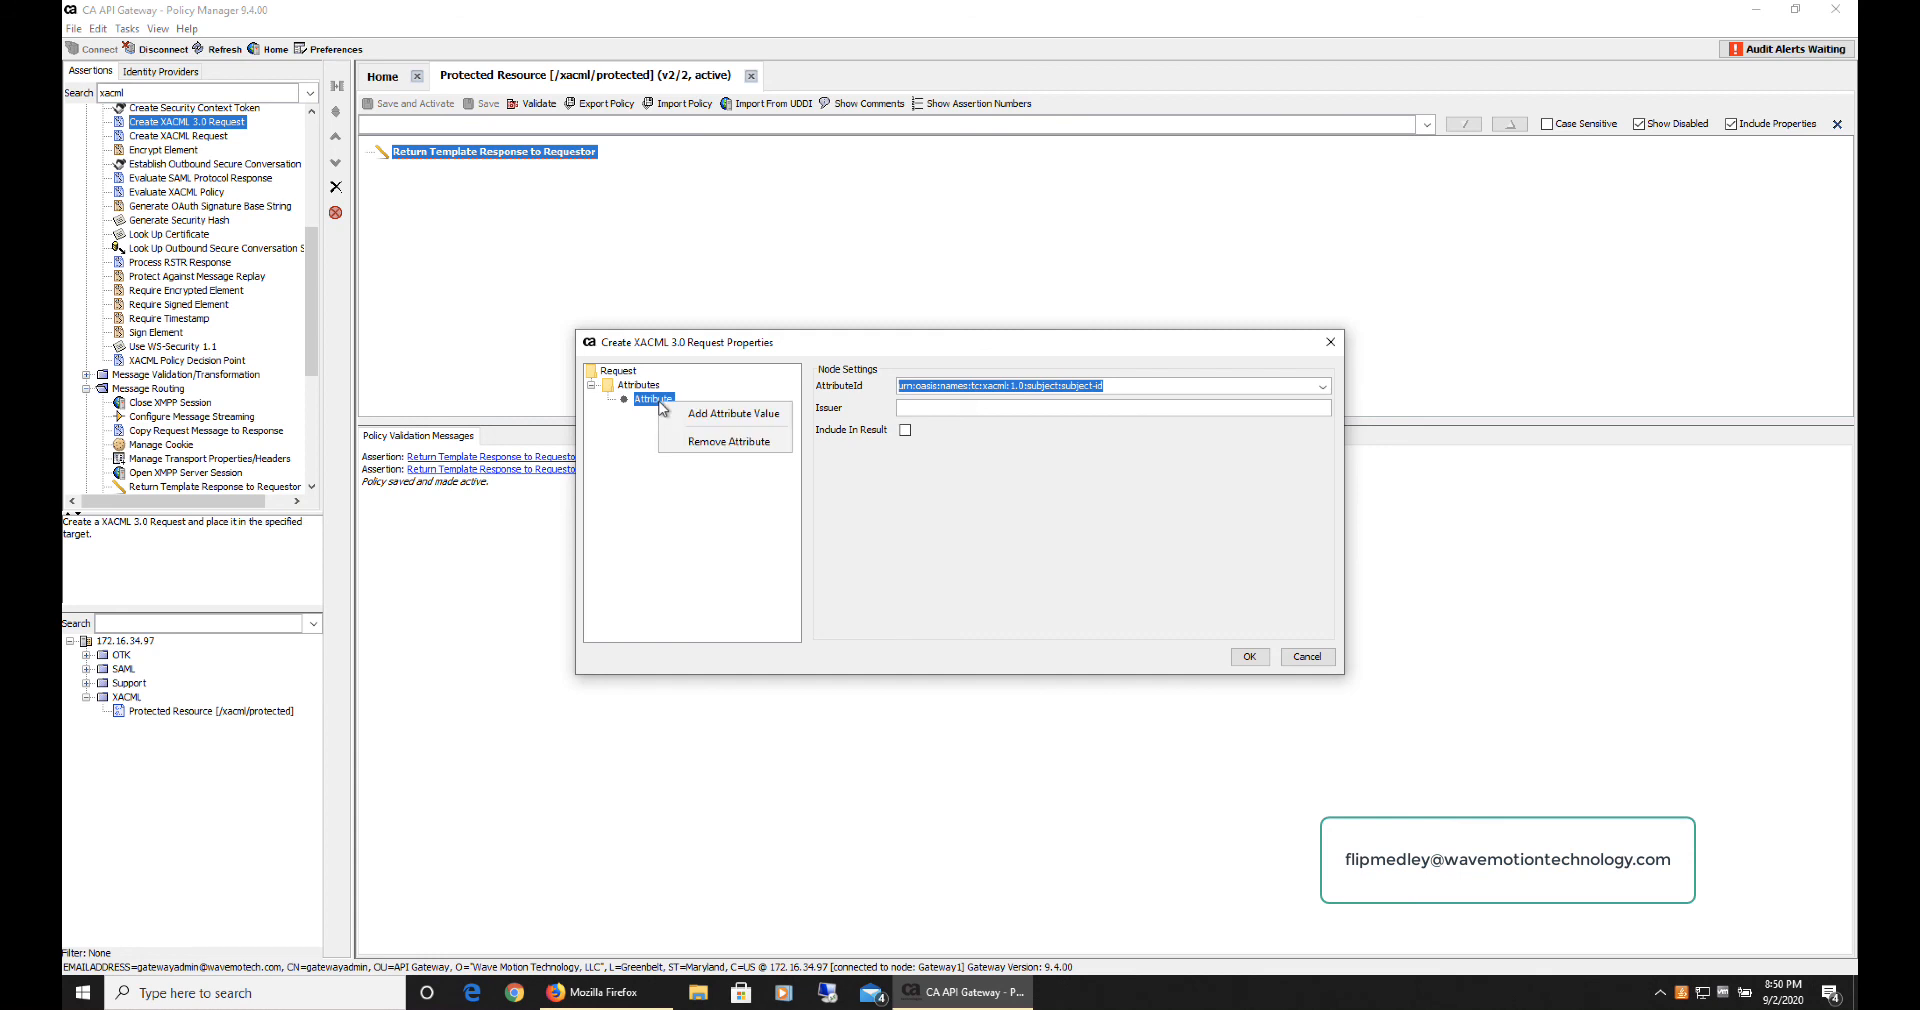
pyautogui.click(709, 415)
pyautogui.click(1317, 400)
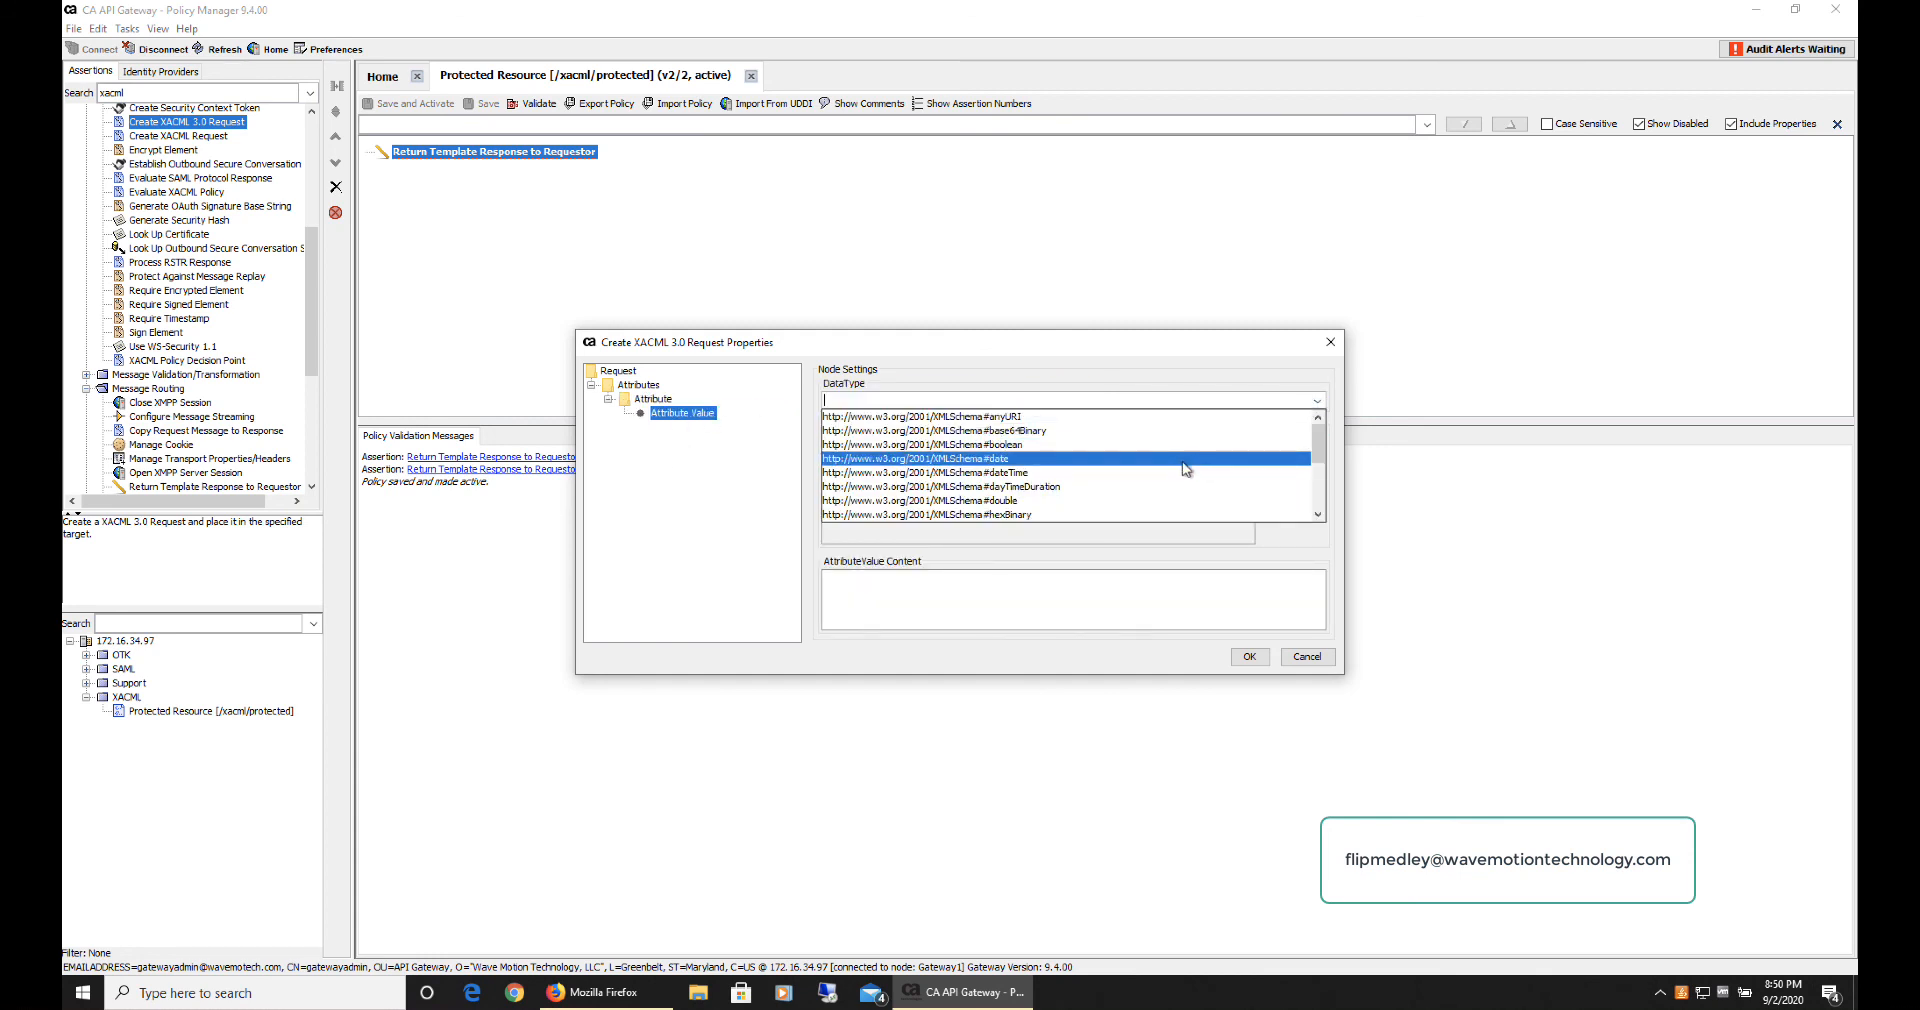
pyautogui.scroll(-1, 1183, 462)
pyautogui.moveTo(1318, 454); pyautogui.dragTo(1313, 474)
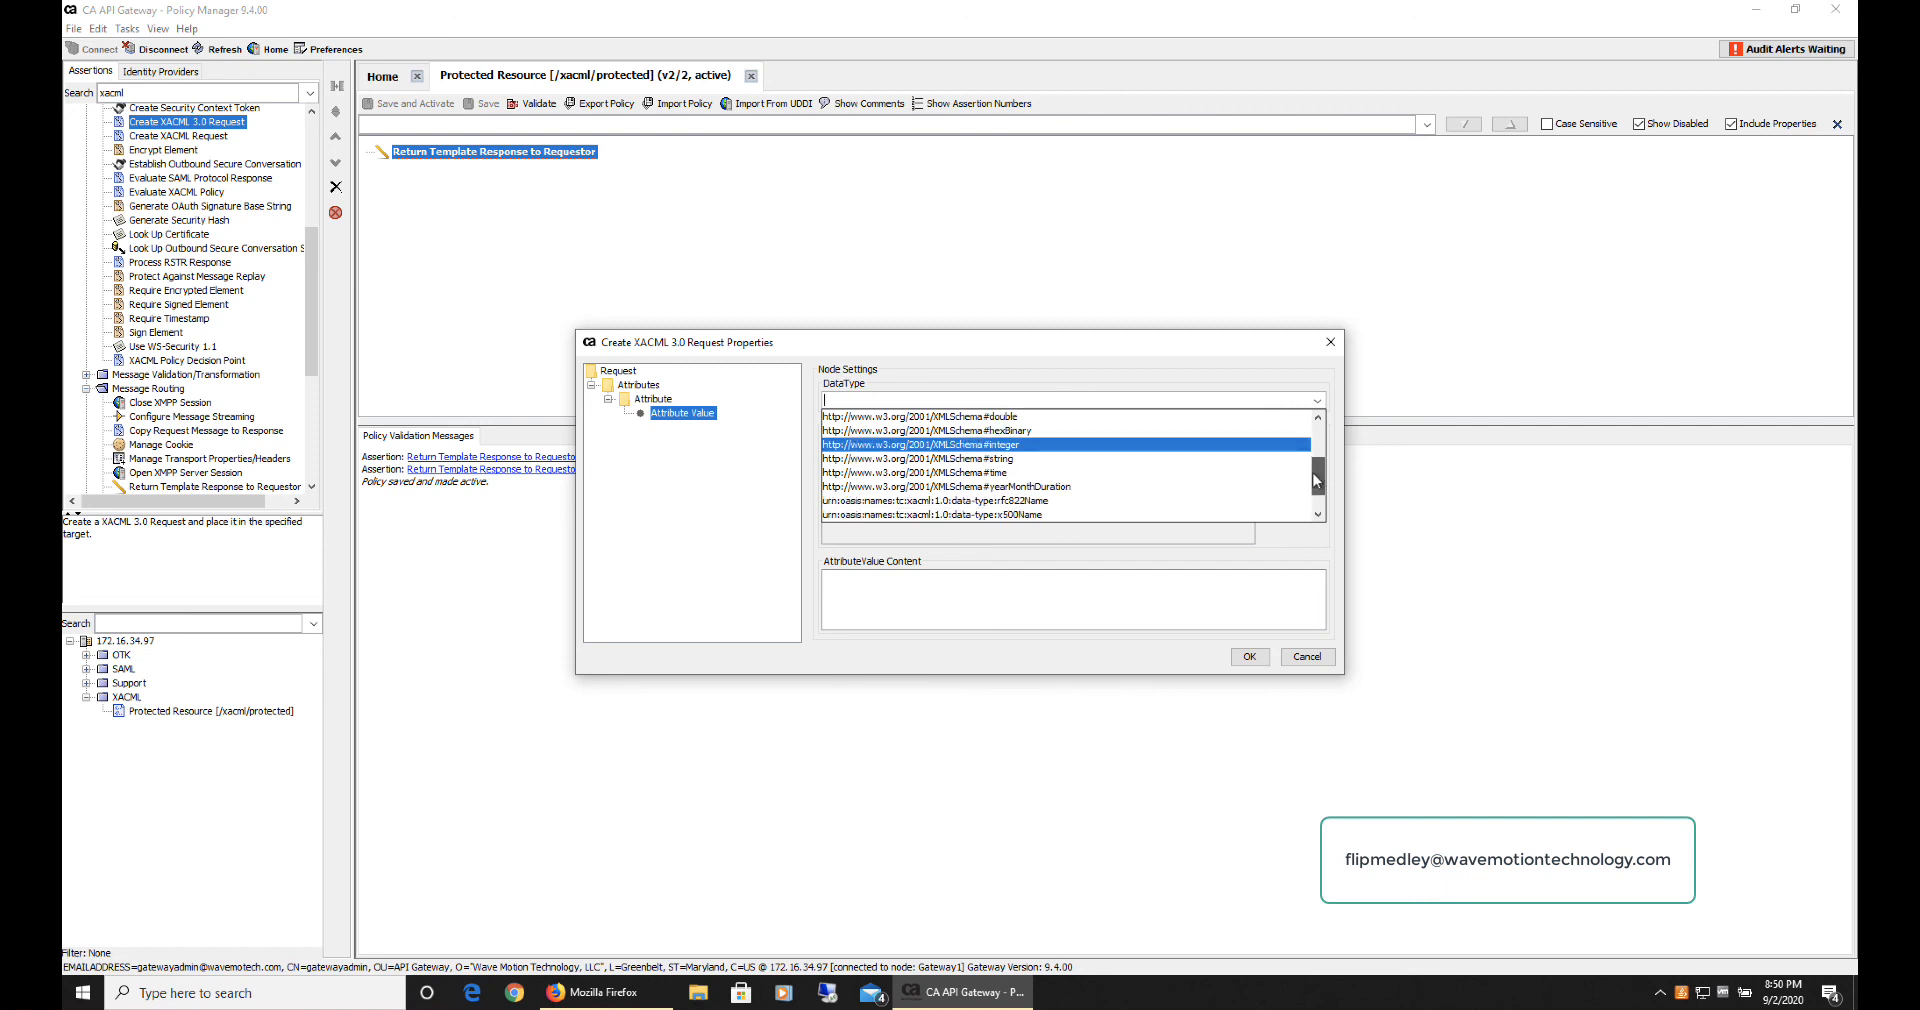
pyautogui.click(1155, 501)
pyautogui.click(1022, 597)
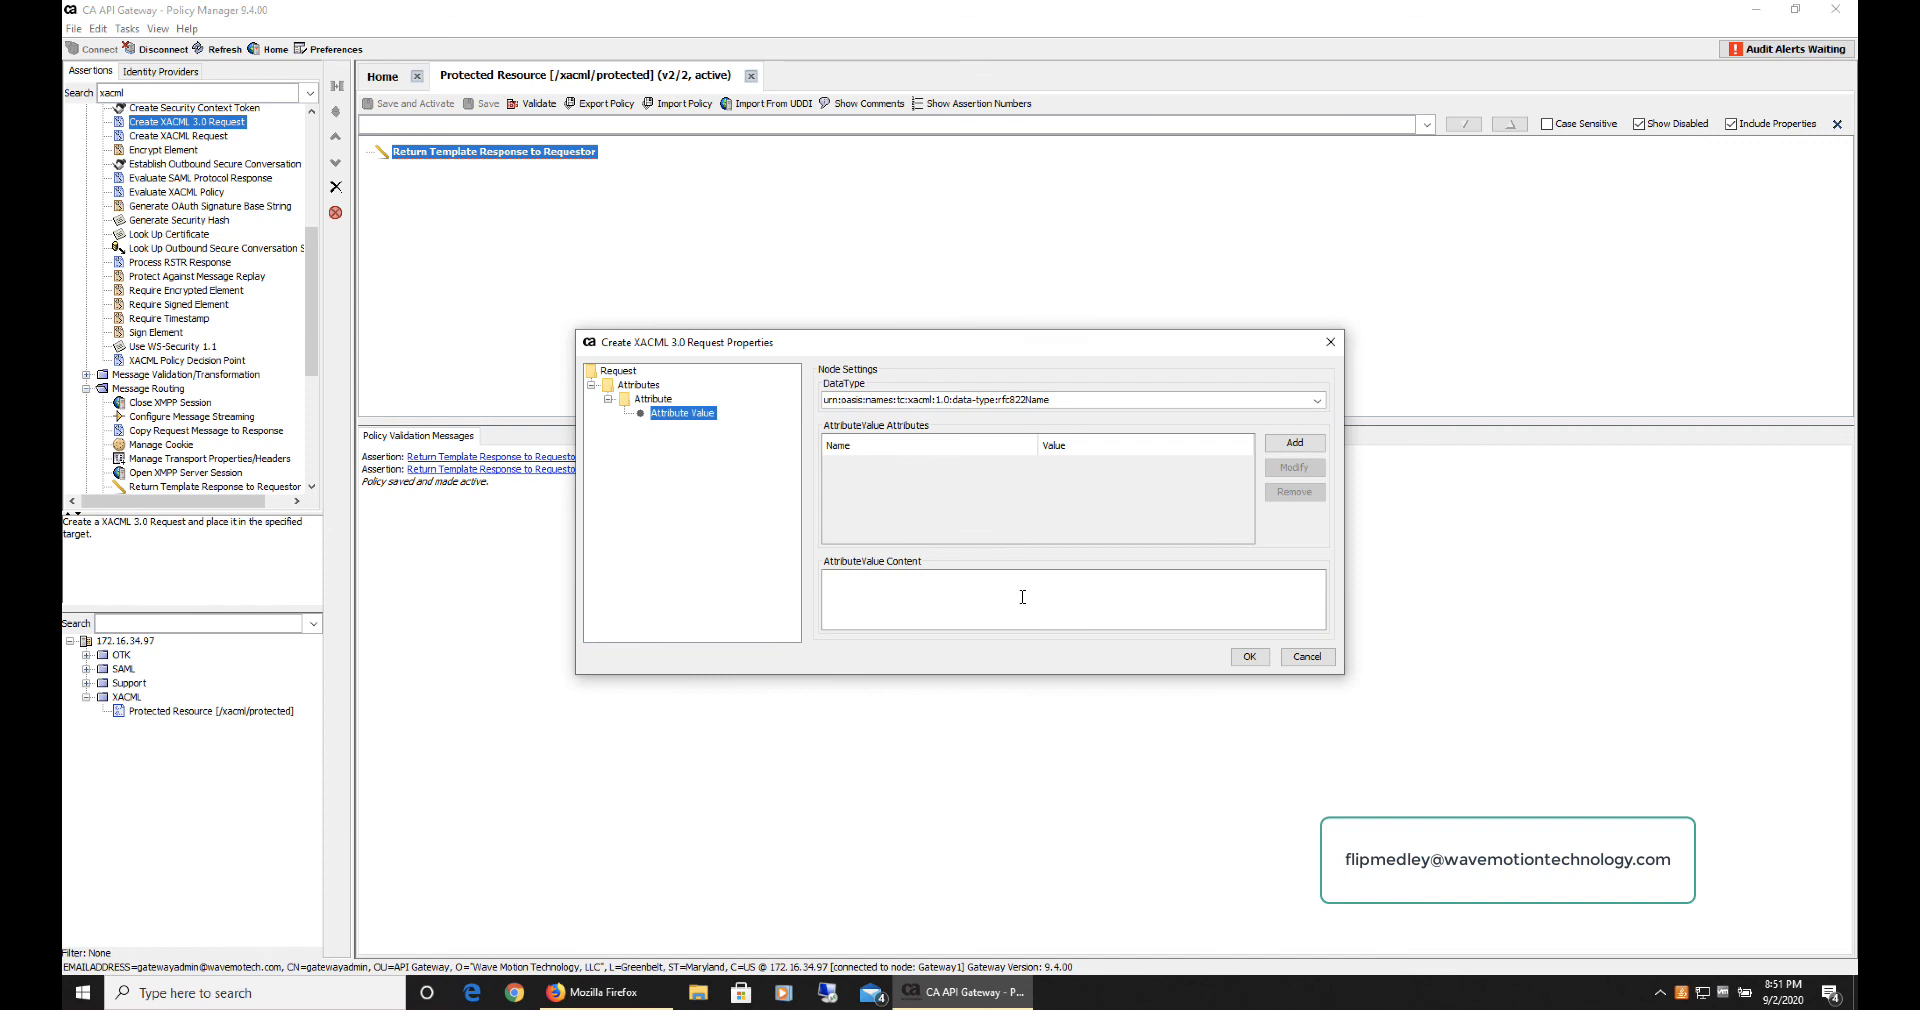
pyautogui.write('bs@med.example.com')
# Step: Add a second Attributes node under Request with the category urn:oasis:names:tc:xacml:3.0:attribute-category:resource
pyautogui.click(628, 372)
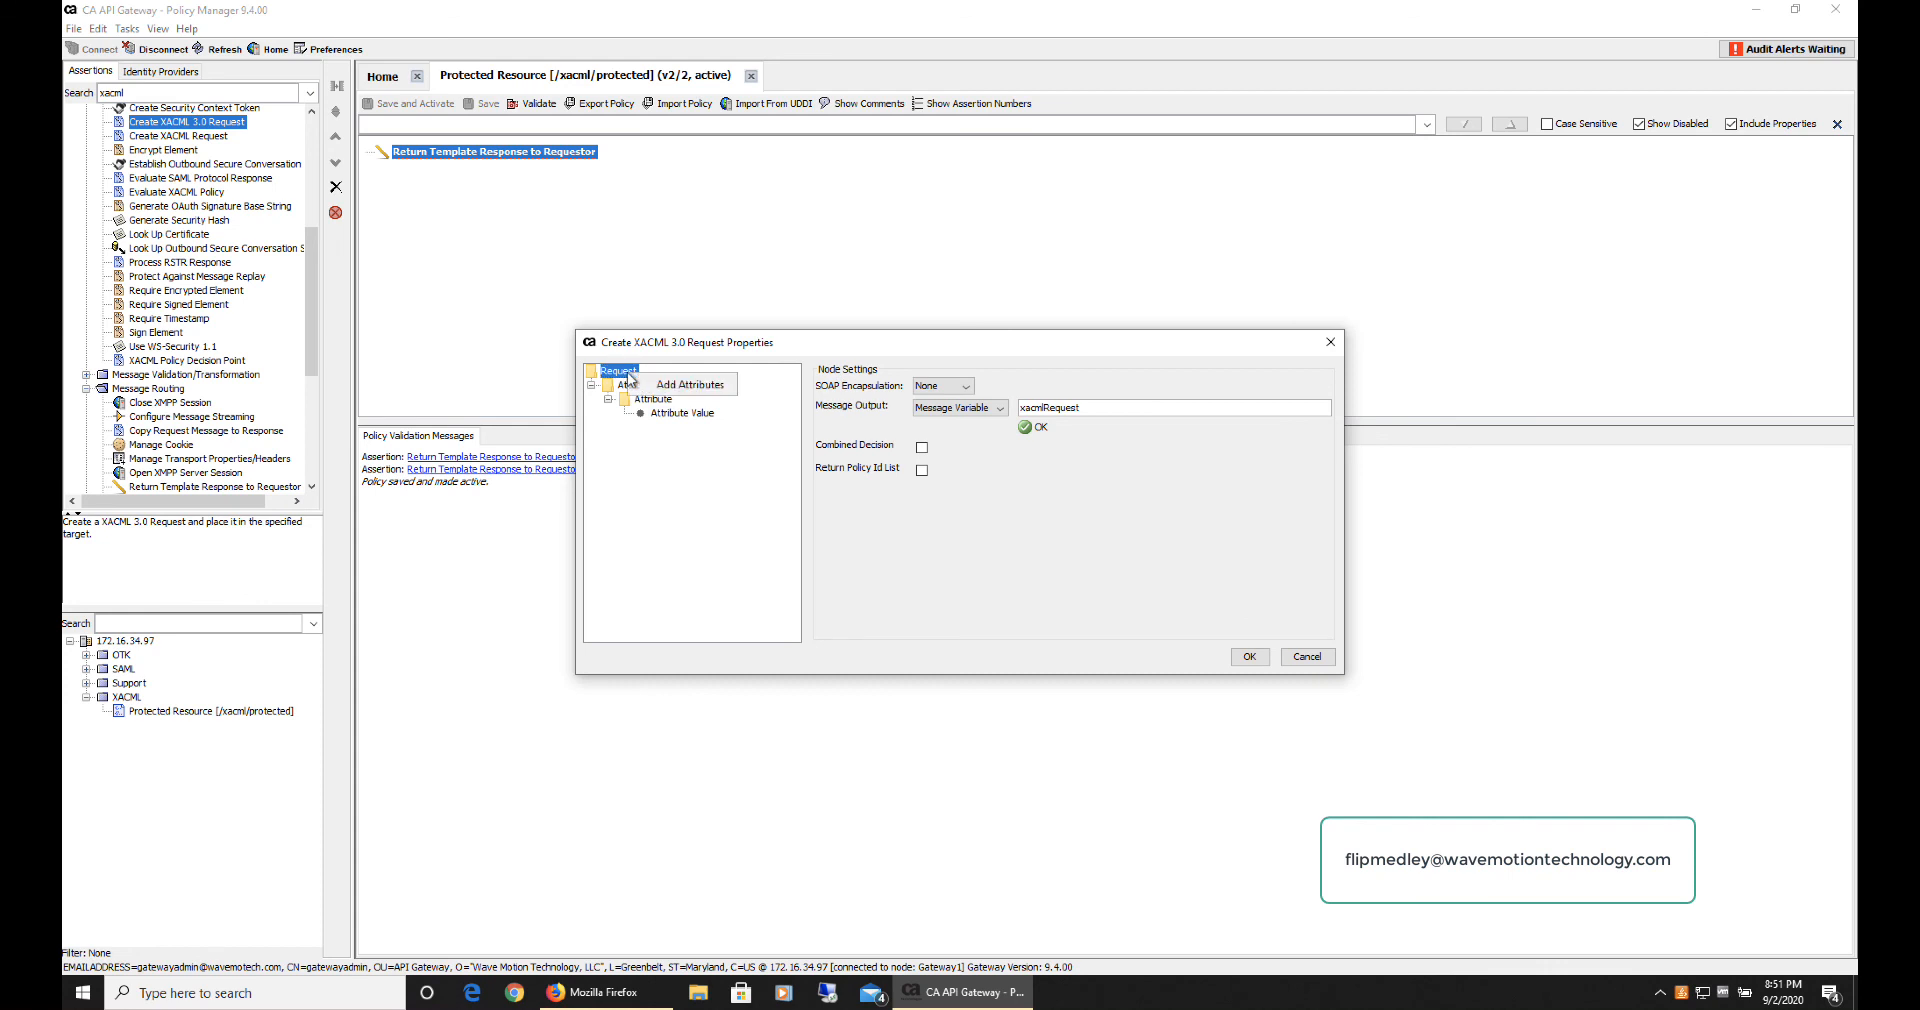
pyautogui.click(661, 386)
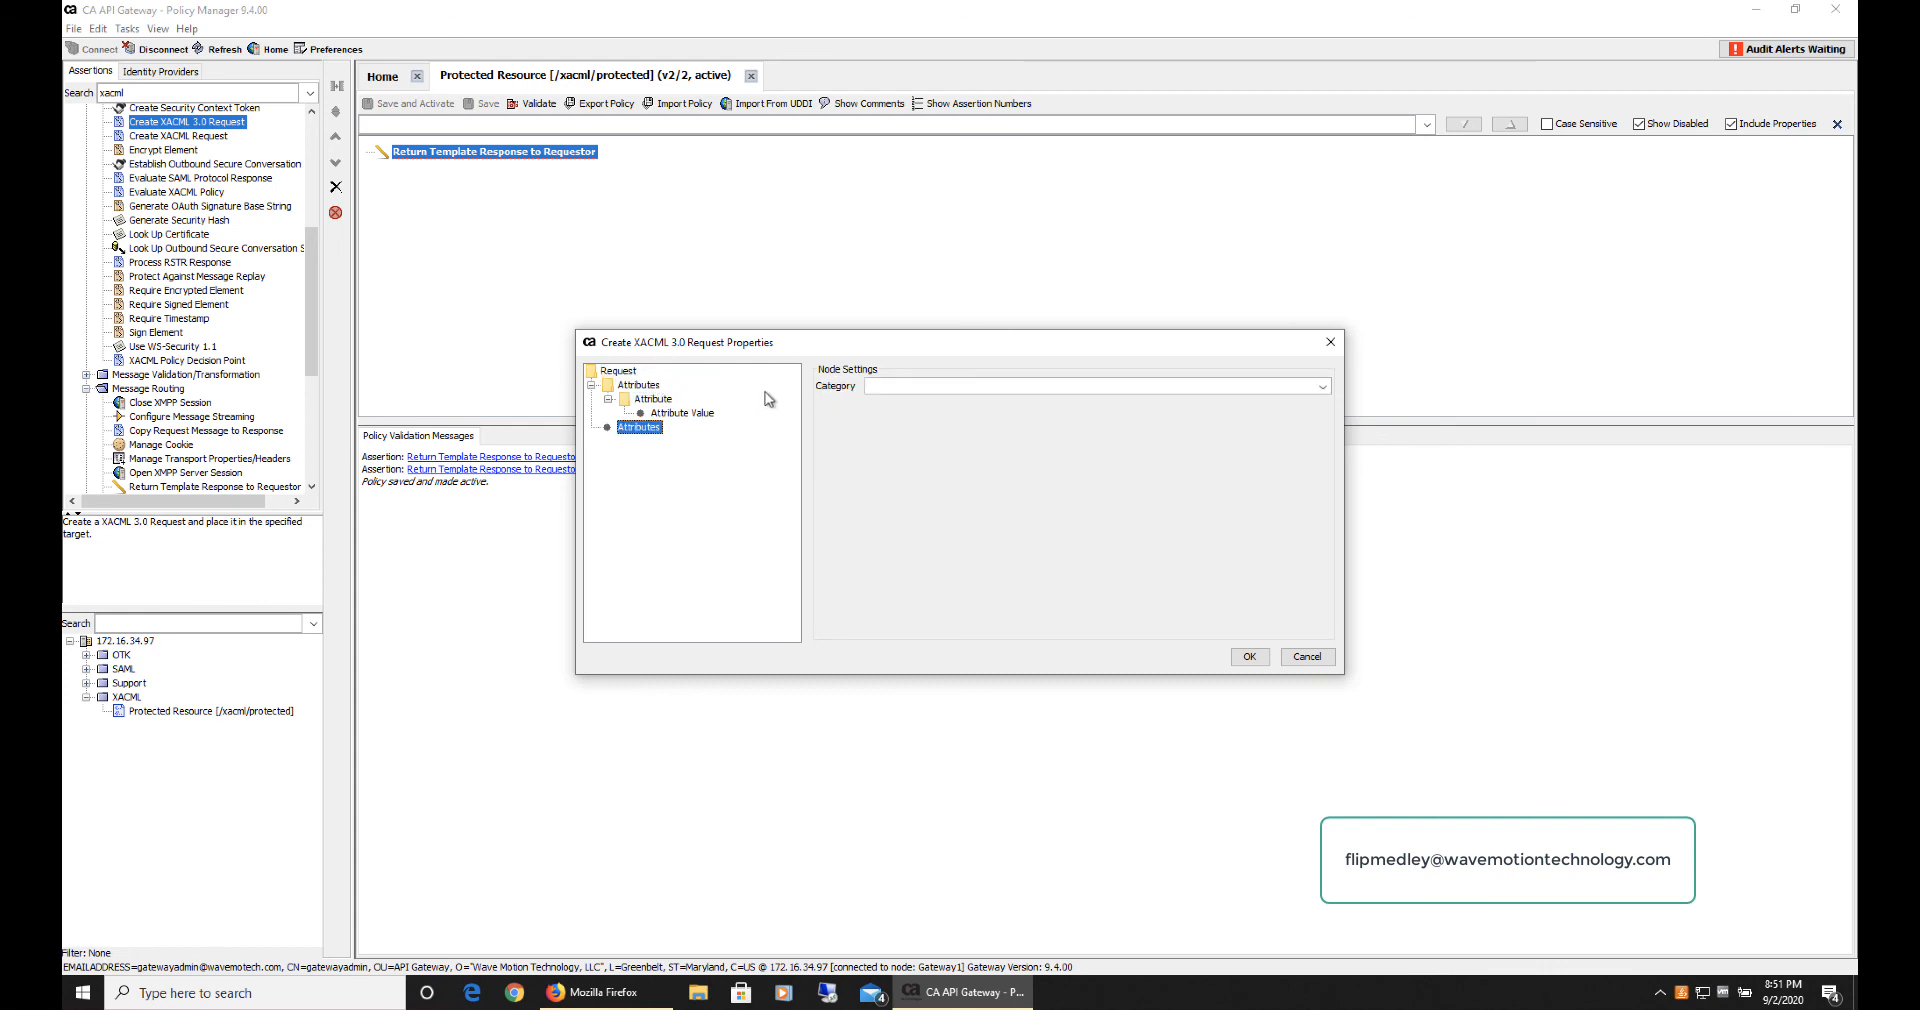
pyautogui.click(1321, 387)
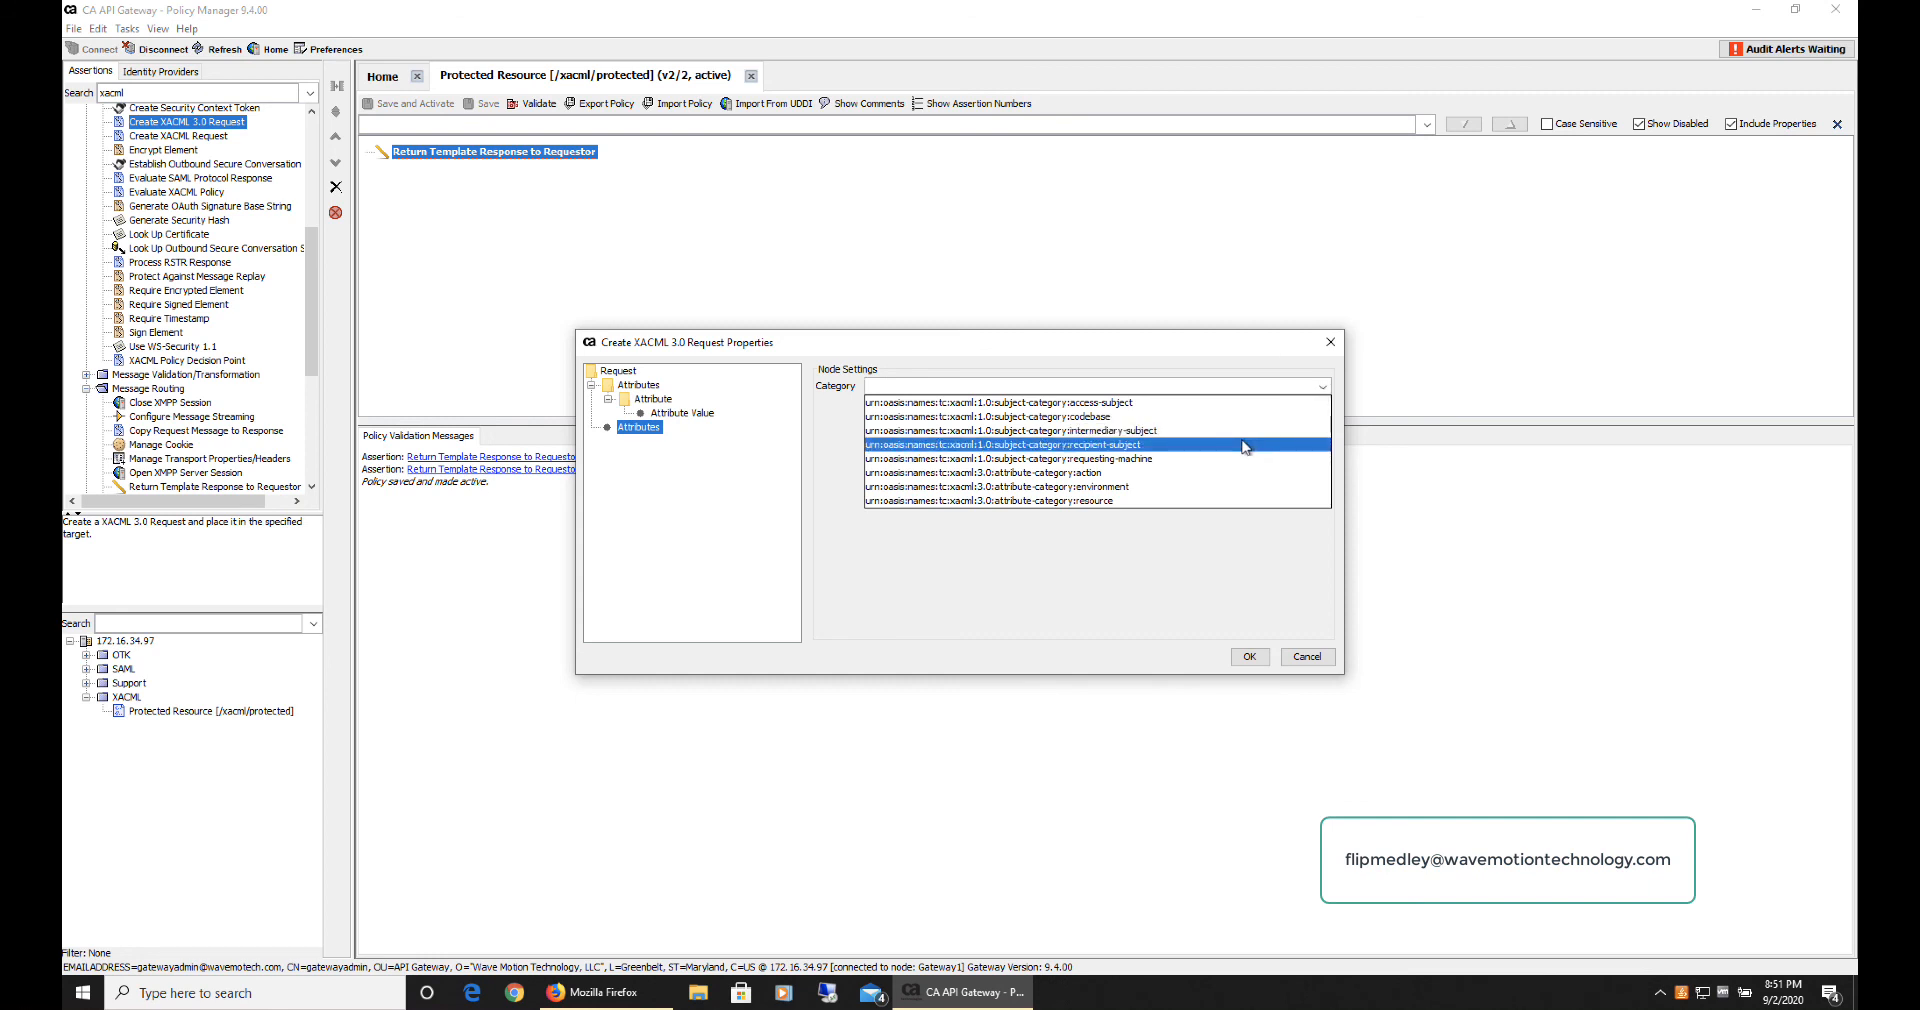
pyautogui.click(1122, 501)
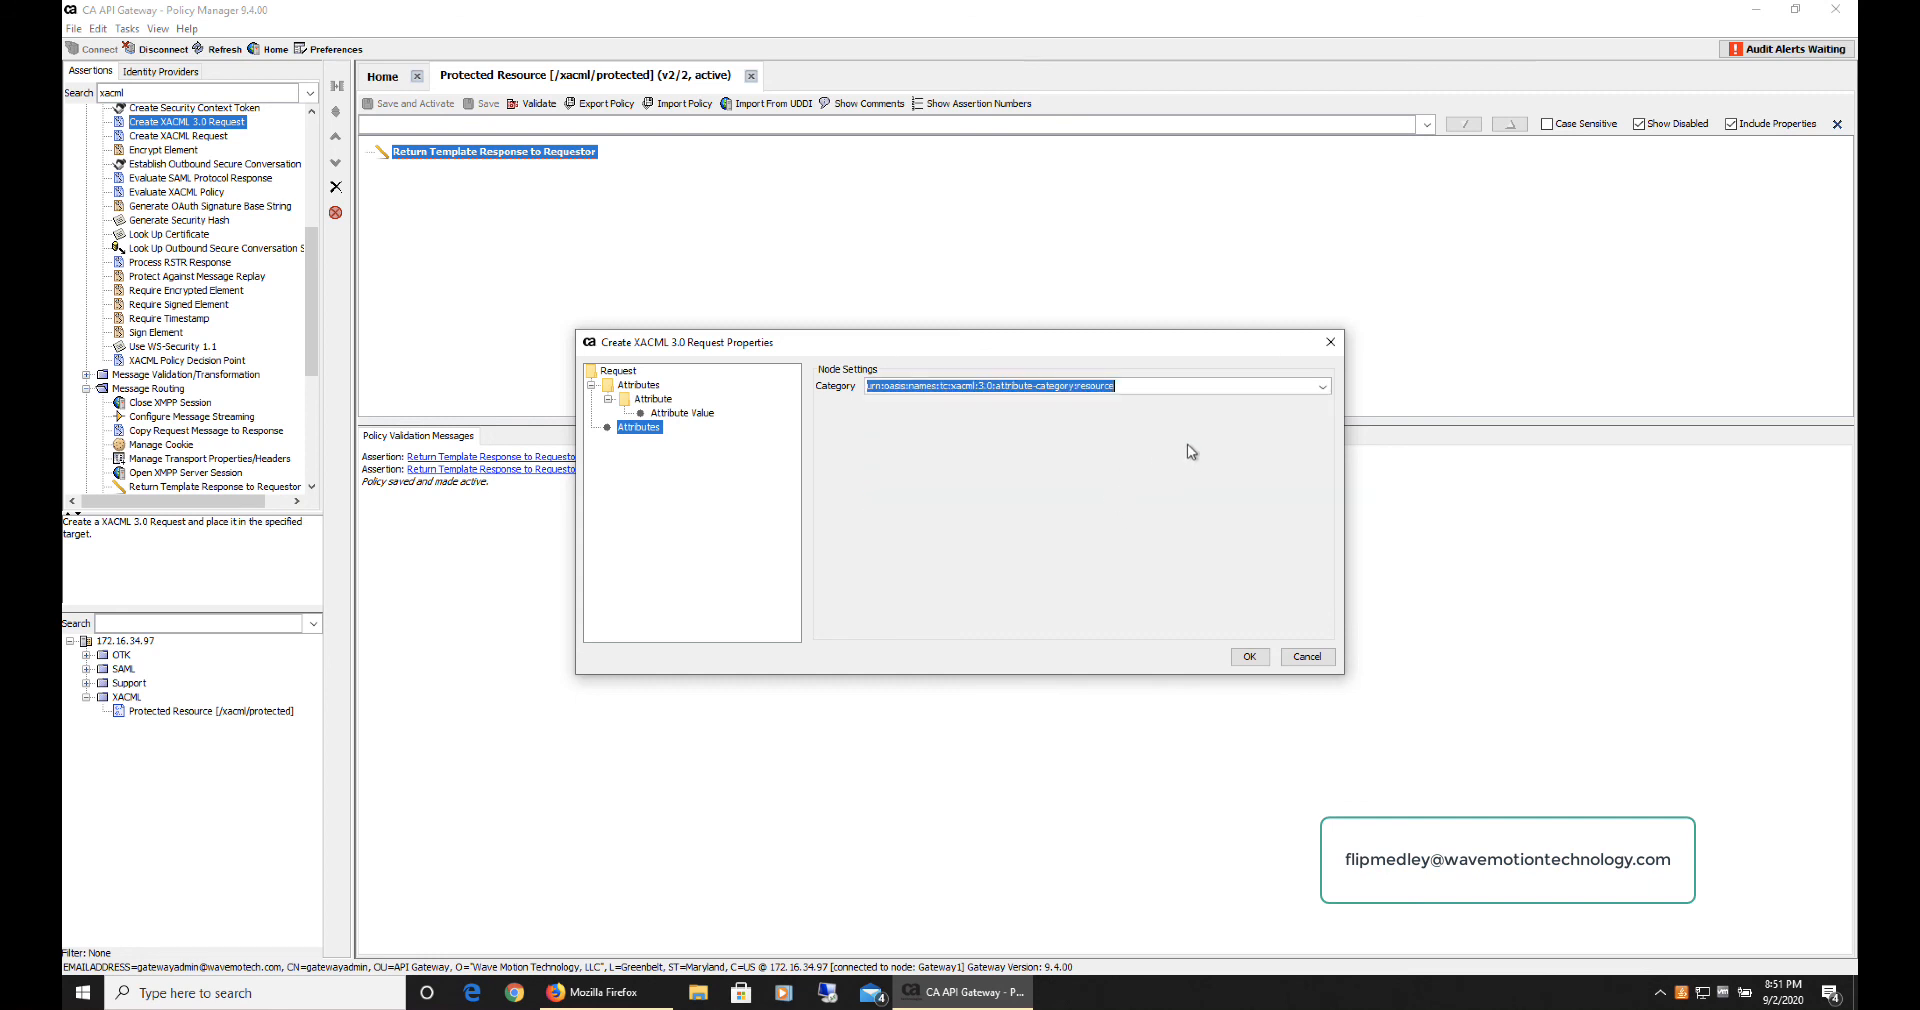
# Step: Add an Attribute under the resource Attributes node with AttributeId urn:oasis:names:tc:xacml:1.0:resource:resource-id
pyautogui.rightClick(646, 436)
pyautogui.click(679, 442)
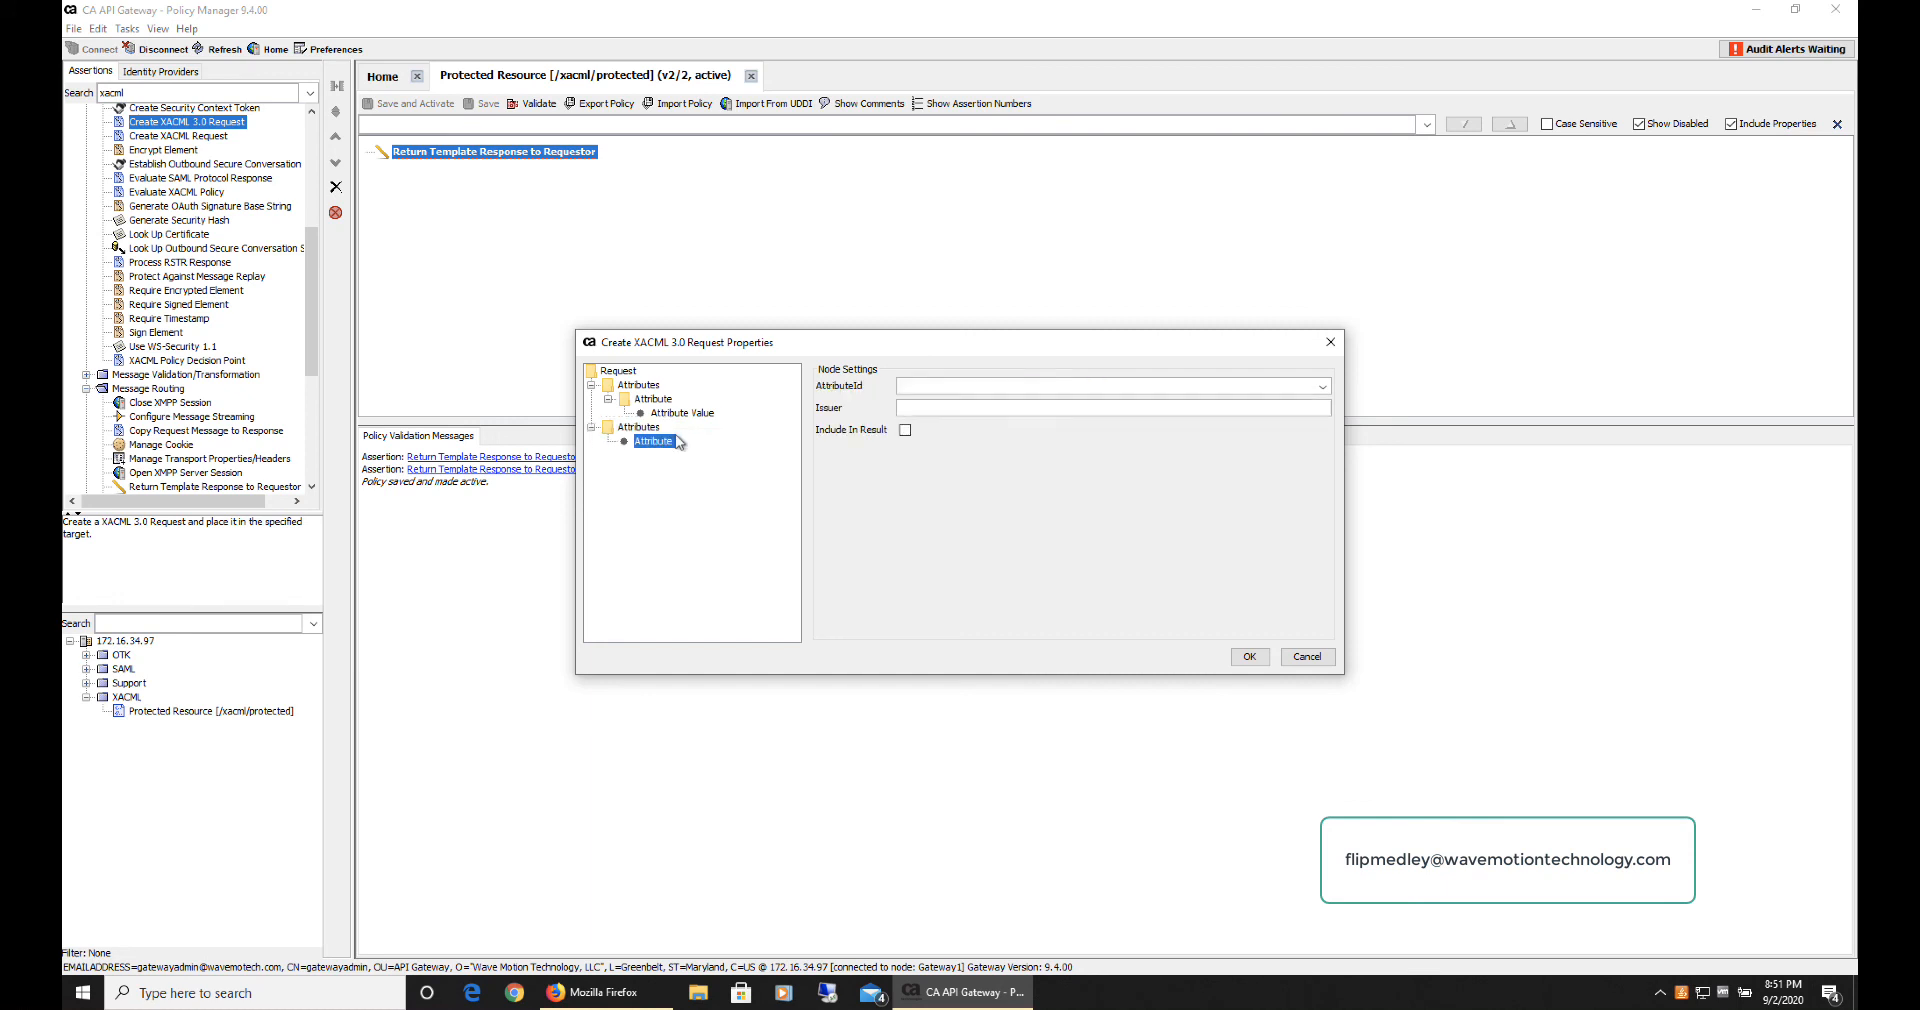
pyautogui.click(1321, 388)
pyautogui.click(1179, 407)
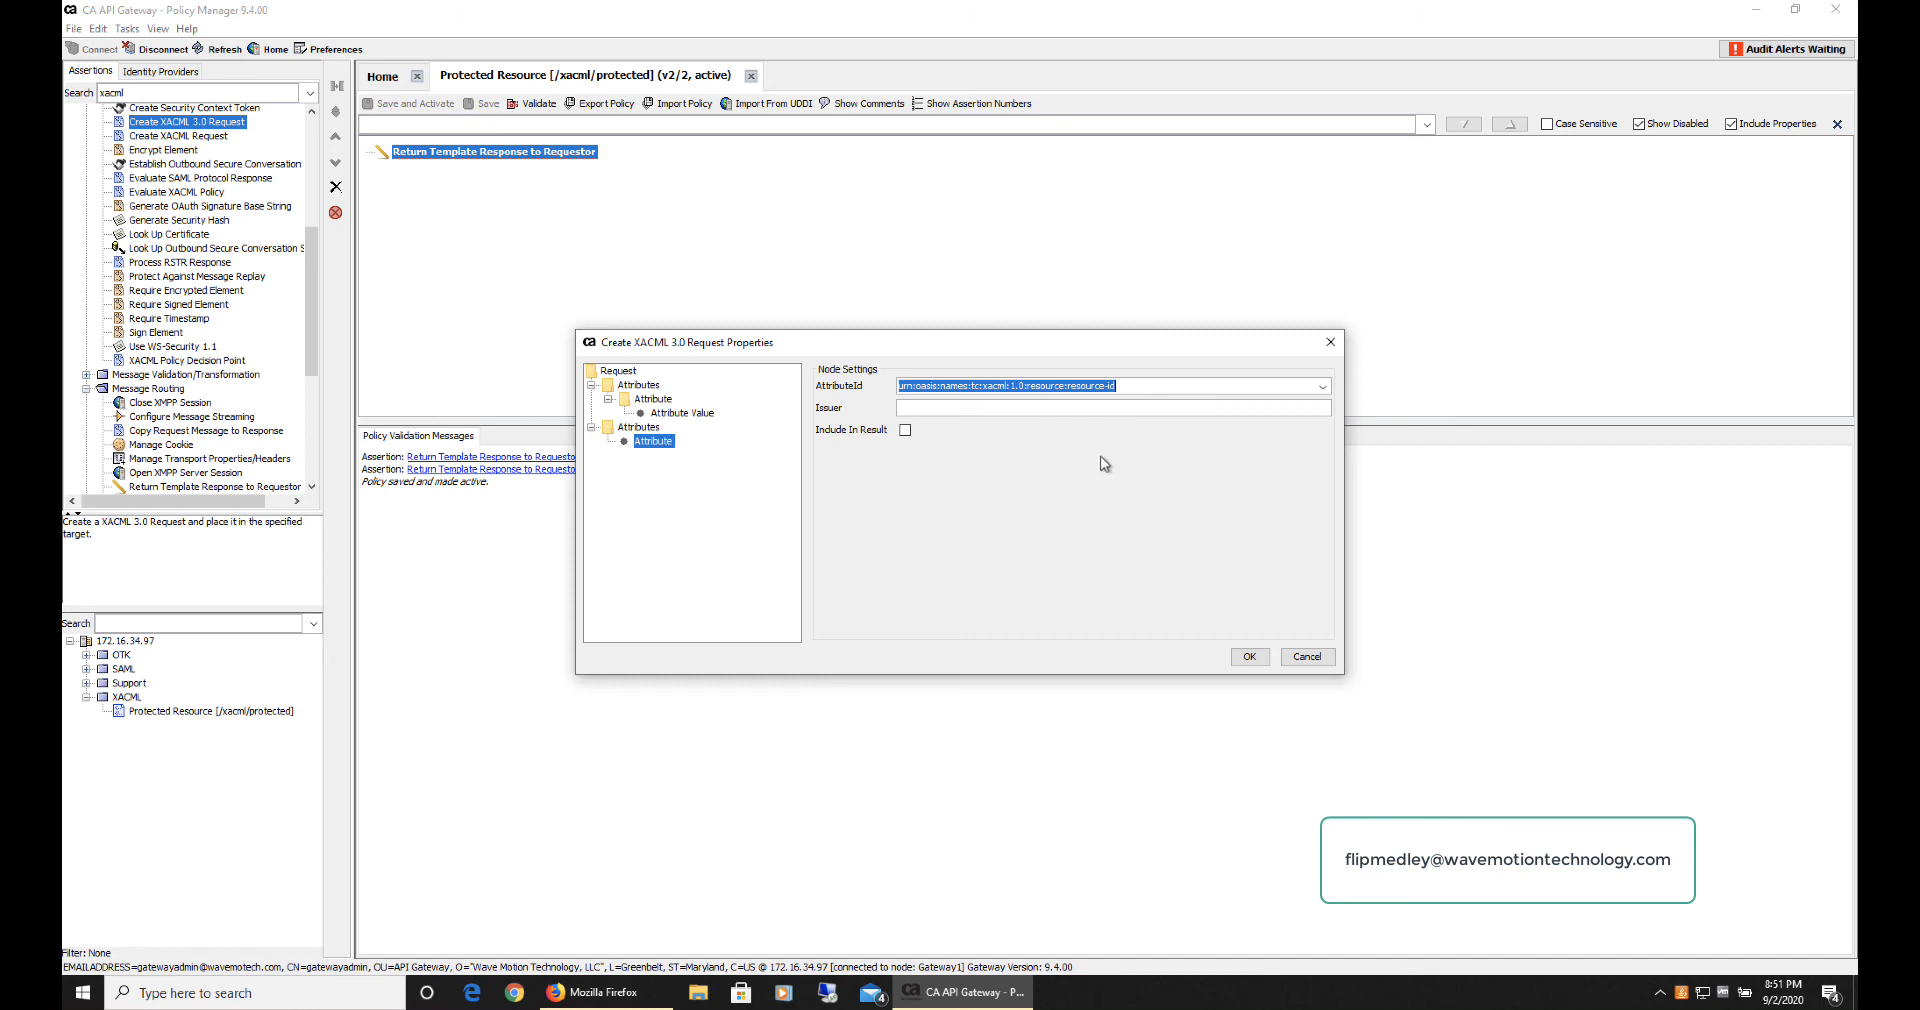
pyautogui.rightClick(660, 442)
pyautogui.click(708, 455)
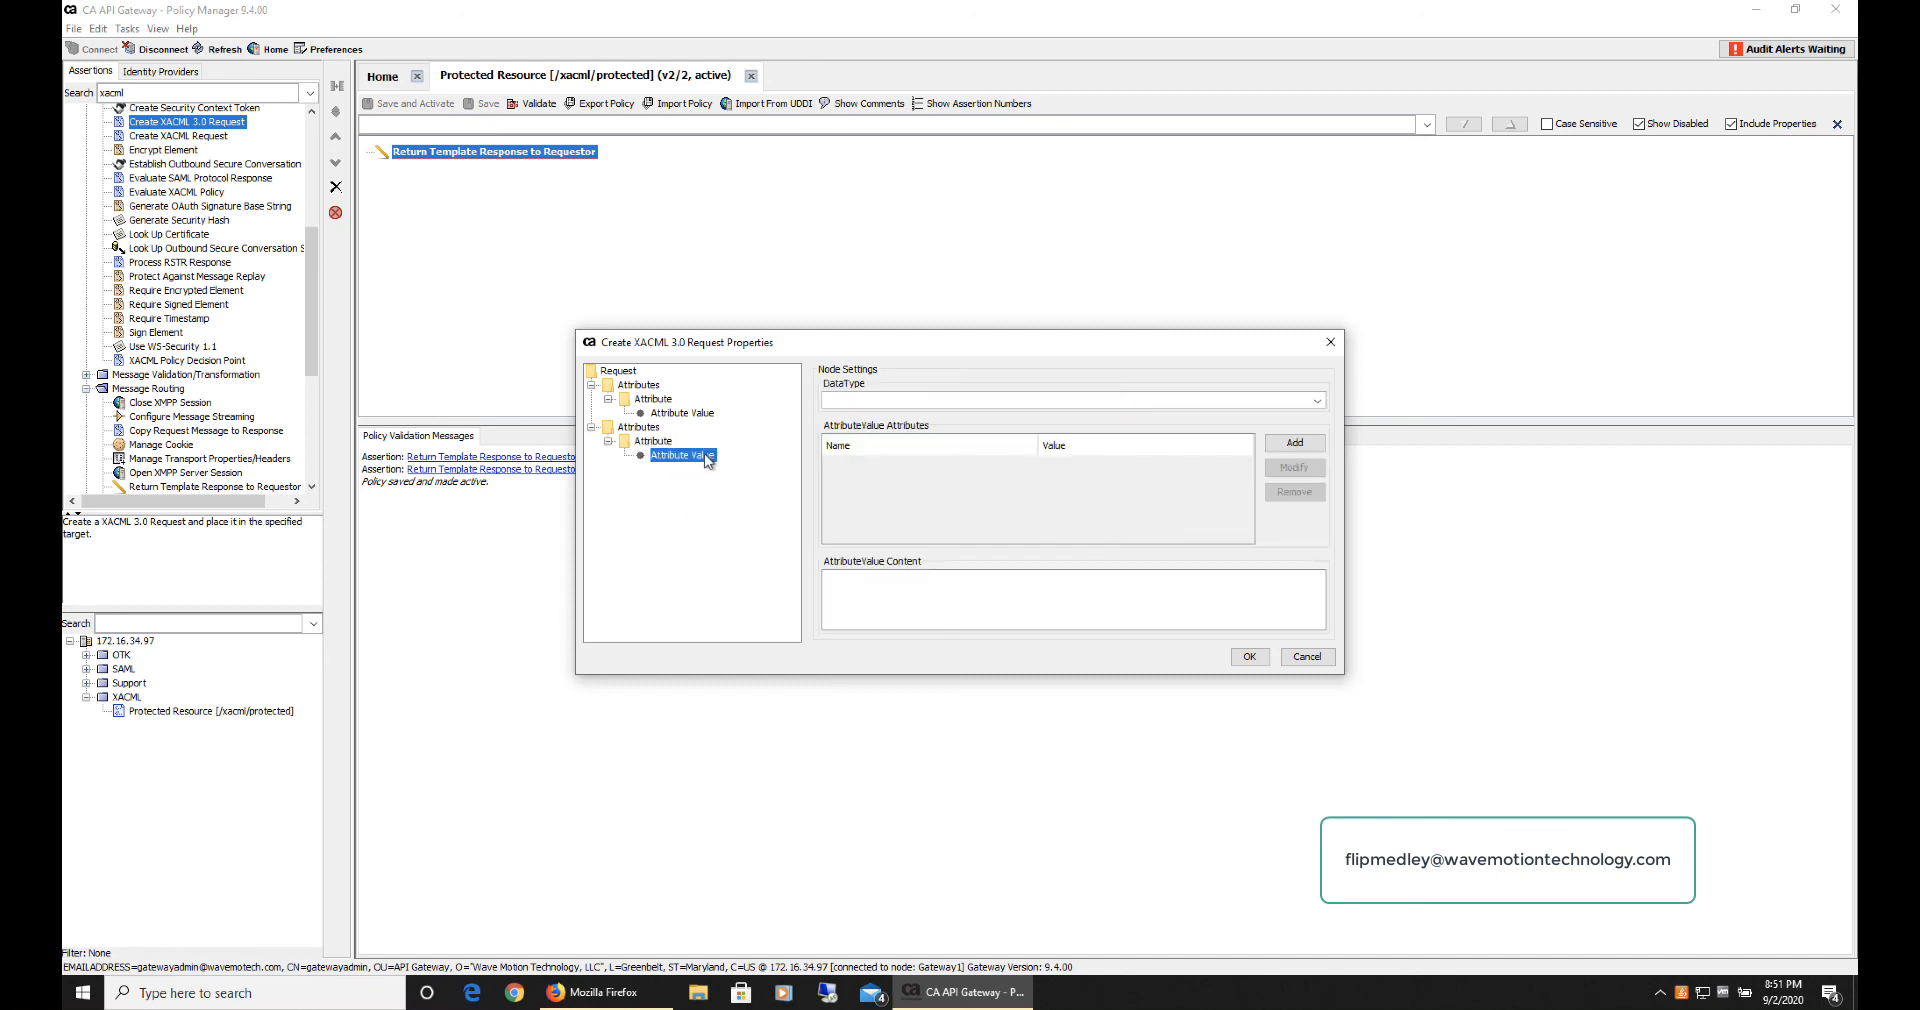
pyautogui.click(1317, 400)
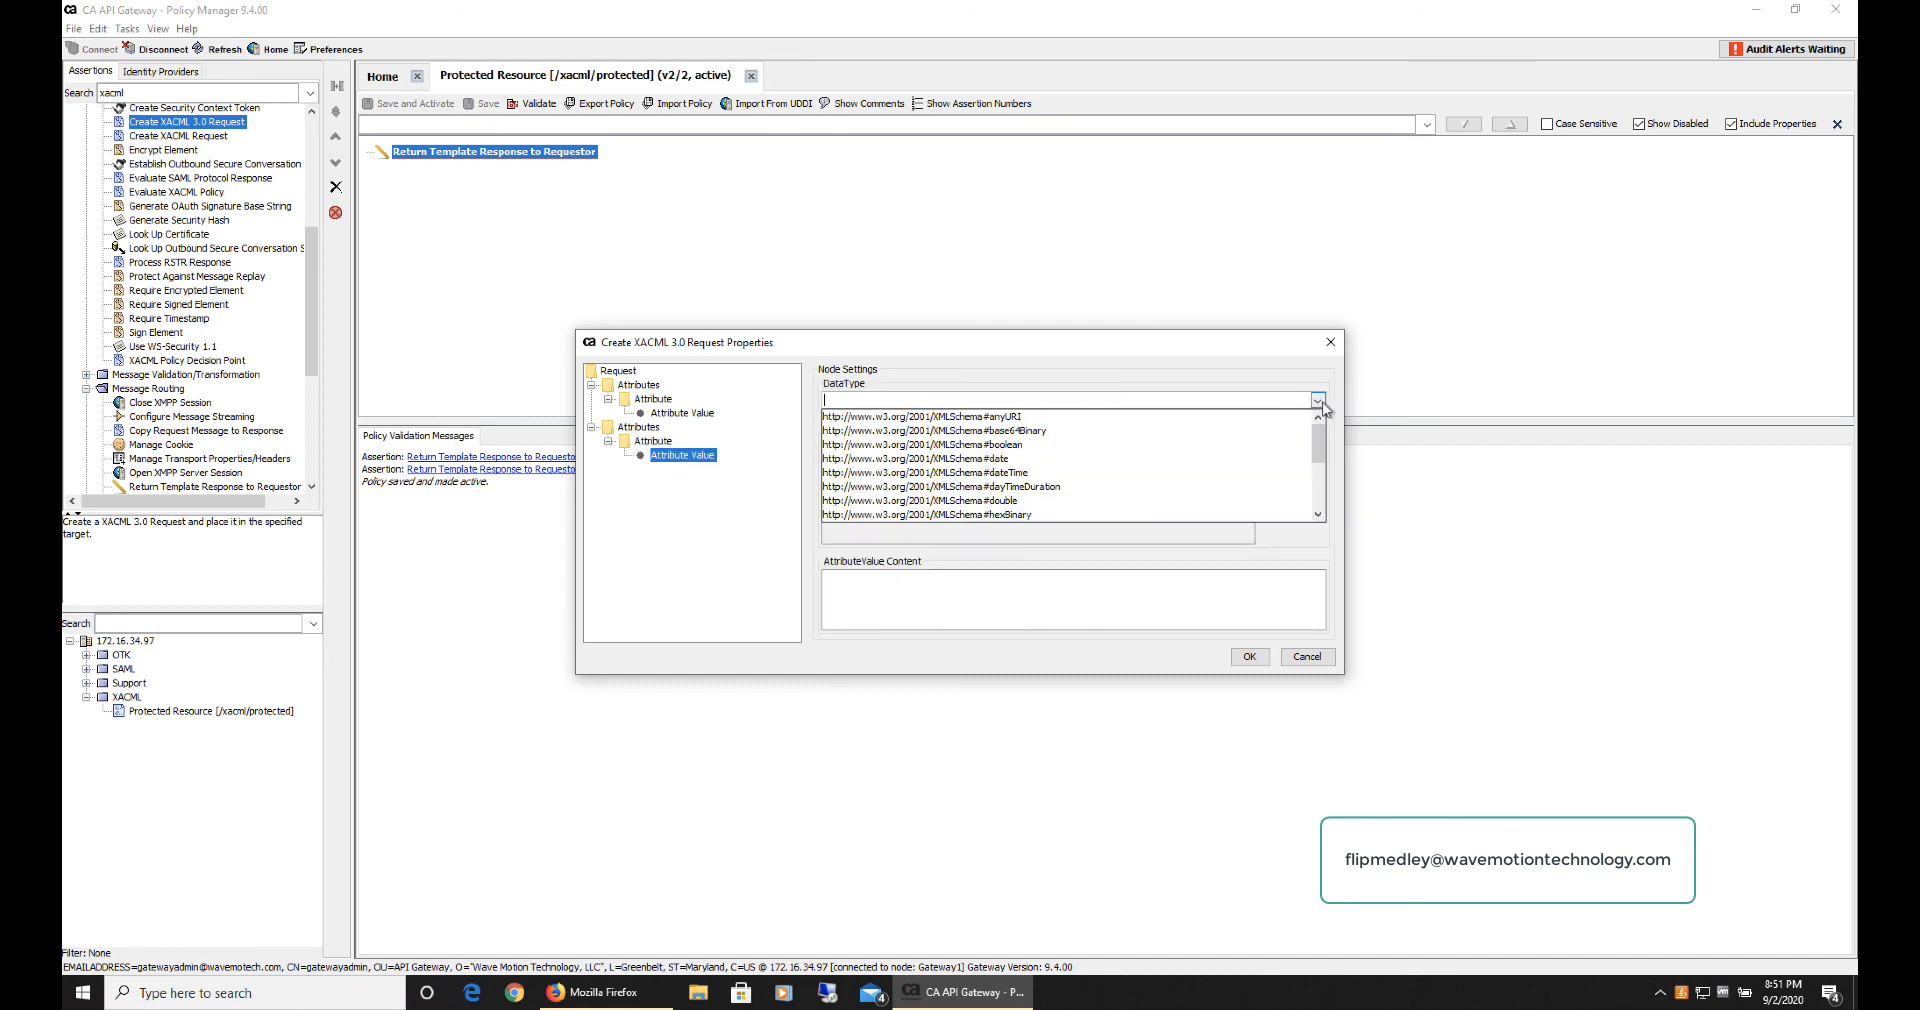
pyautogui.click(1226, 425)
pyautogui.click(961, 614)
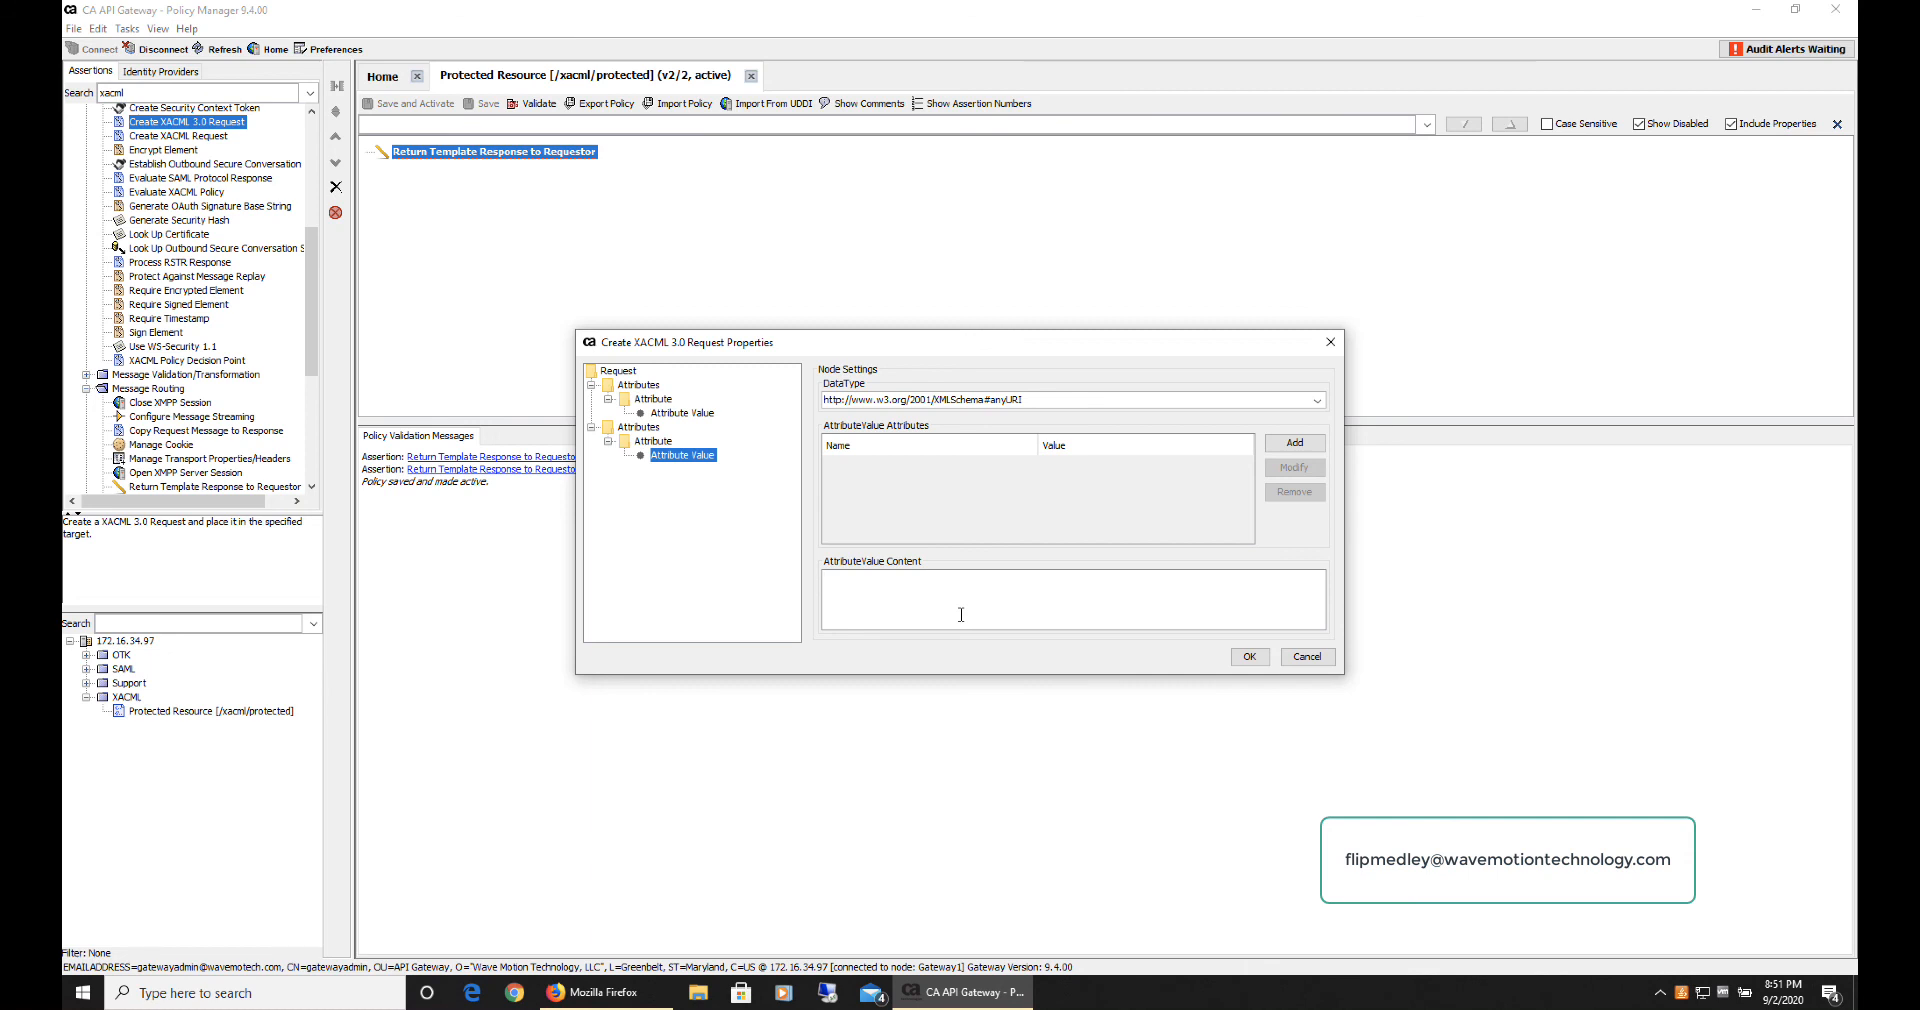
pyautogui.write('${request.url}')
# Step: Review the content entered in the subject and resource Attribute Value nodes
pyautogui.click(662, 413)
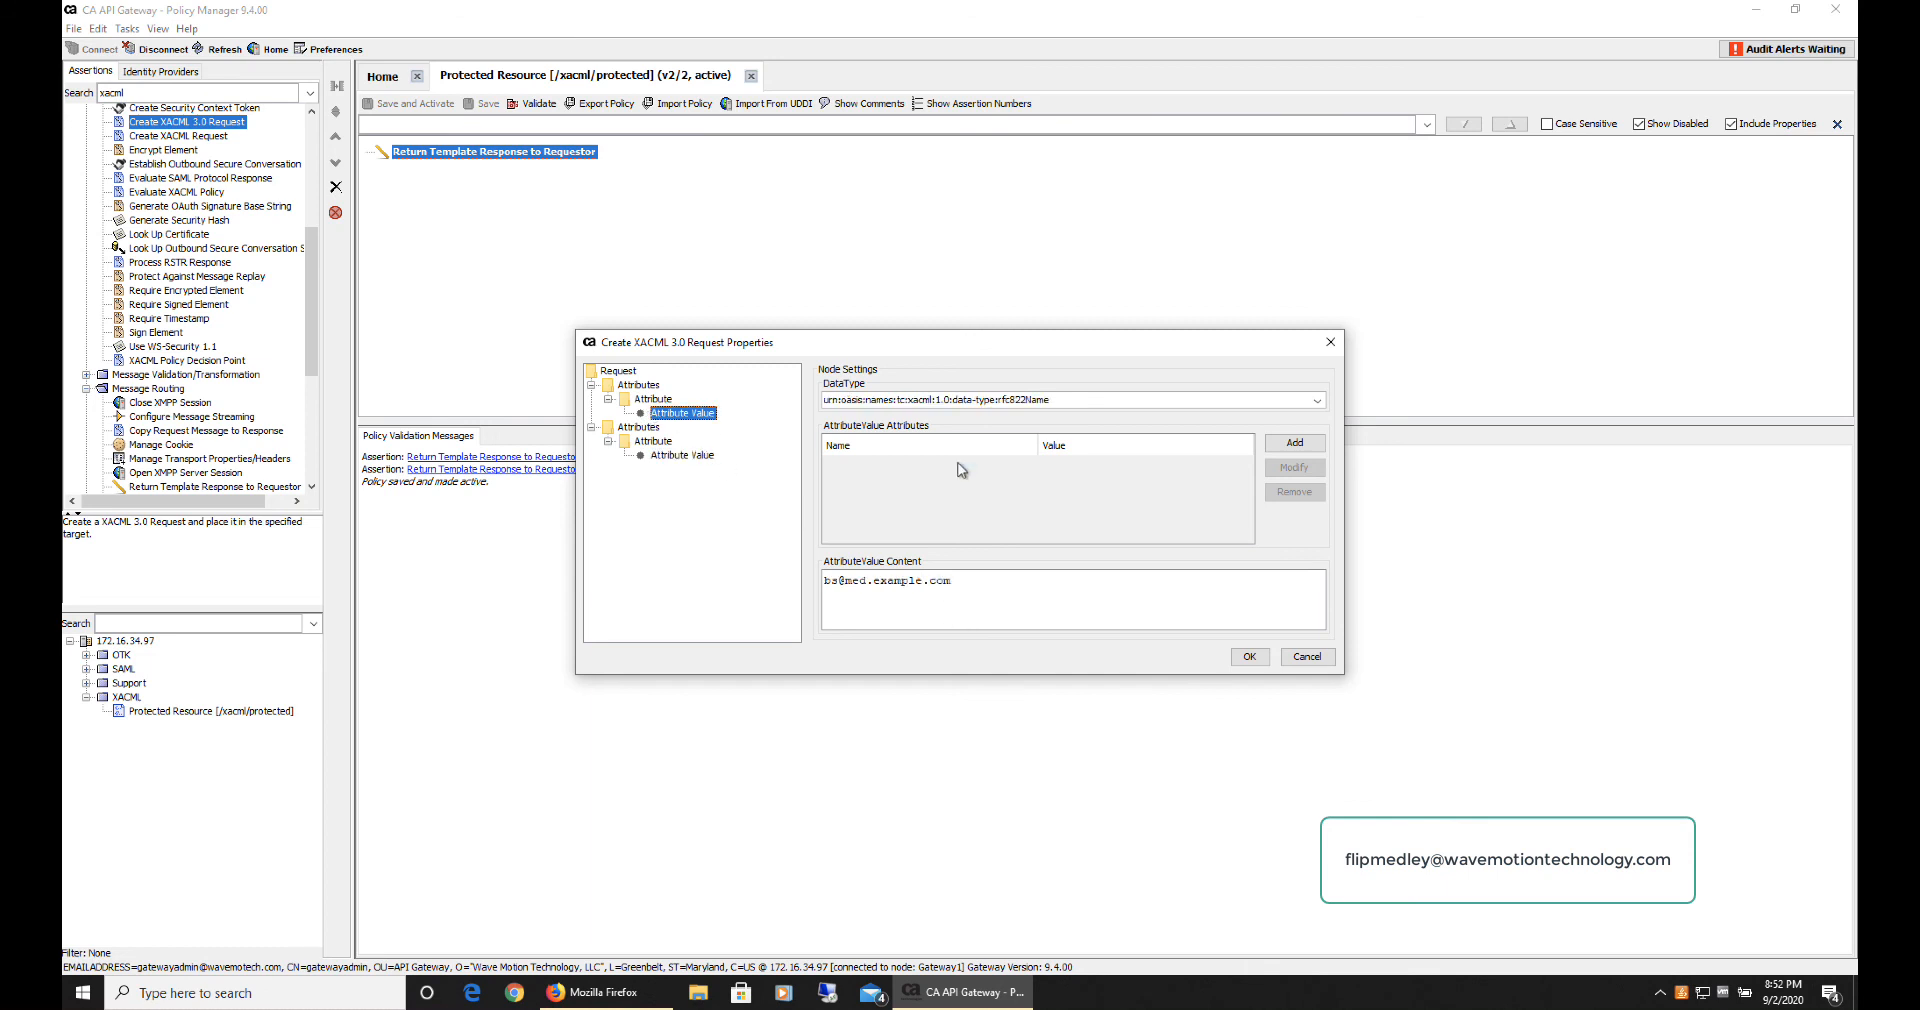
pyautogui.moveTo(962, 577); pyautogui.dragTo(803, 574)
pyautogui.click(955, 586)
pyautogui.click(685, 455)
pyautogui.moveTo(1042, 592); pyautogui.dragTo(796, 581)
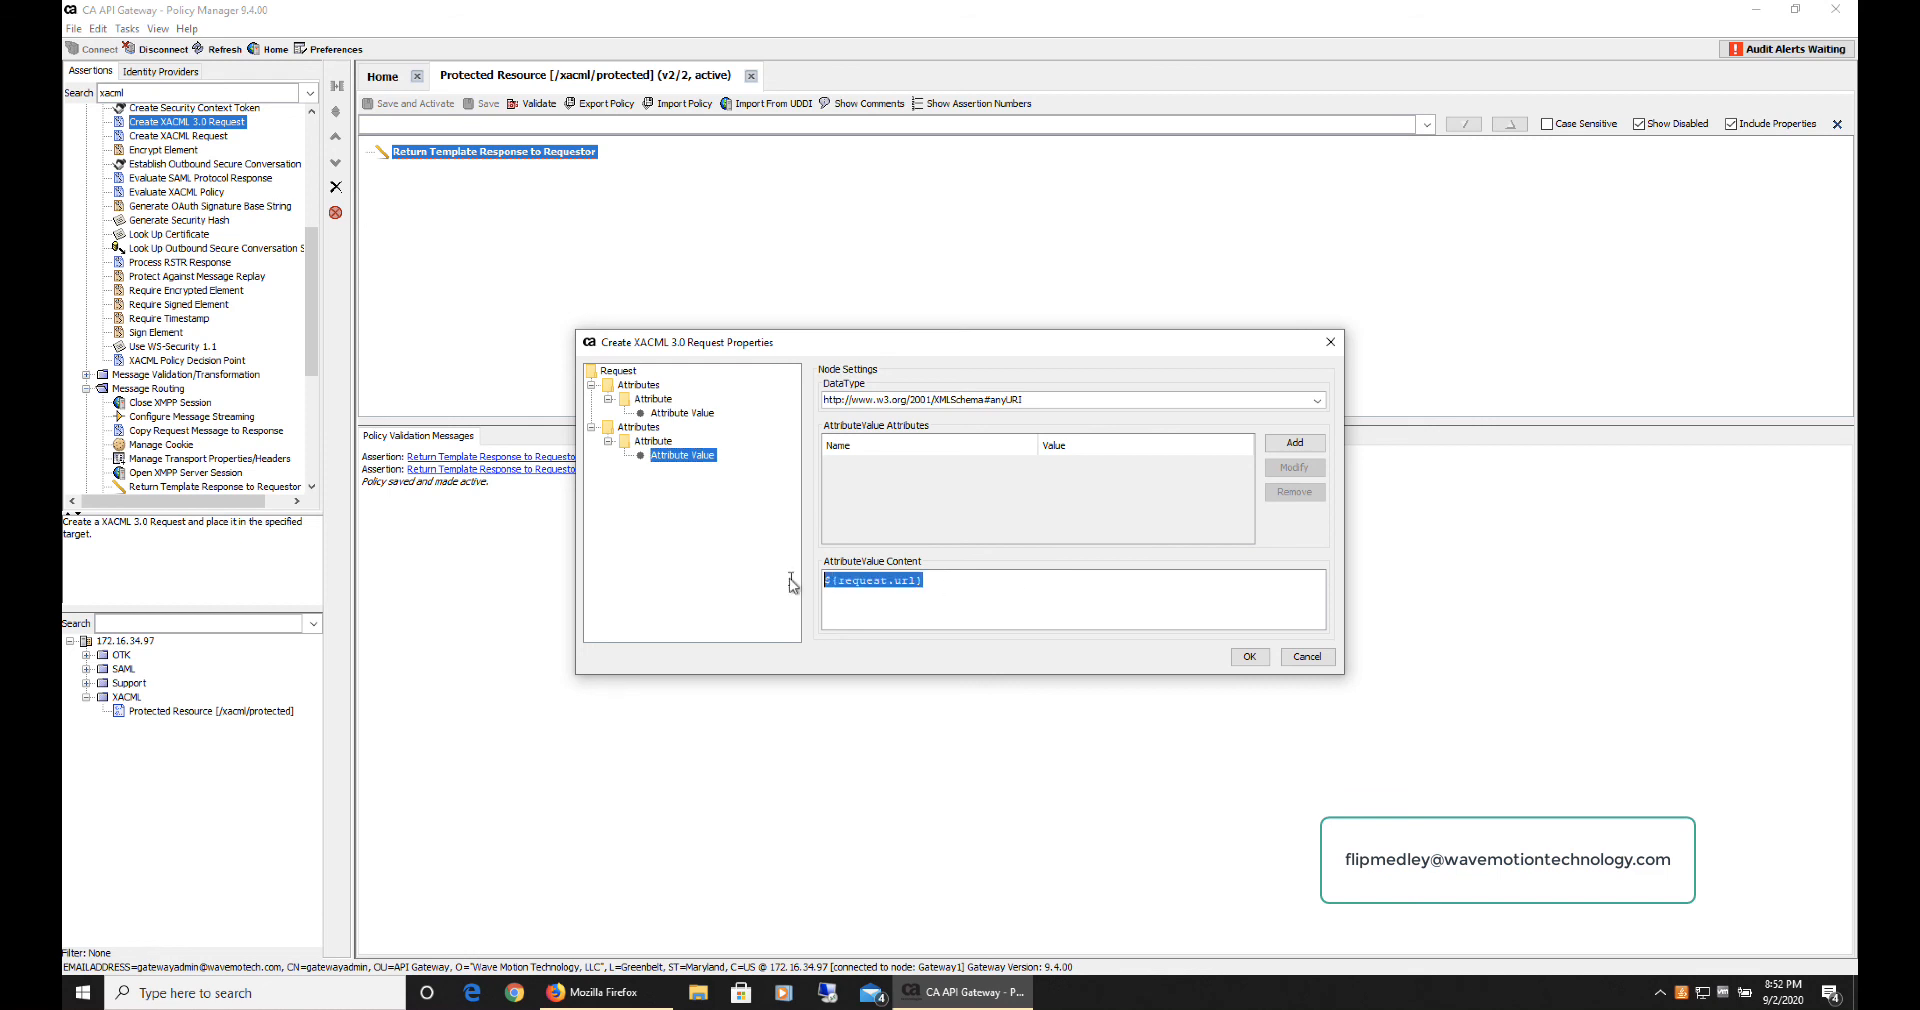
pyautogui.click(668, 442)
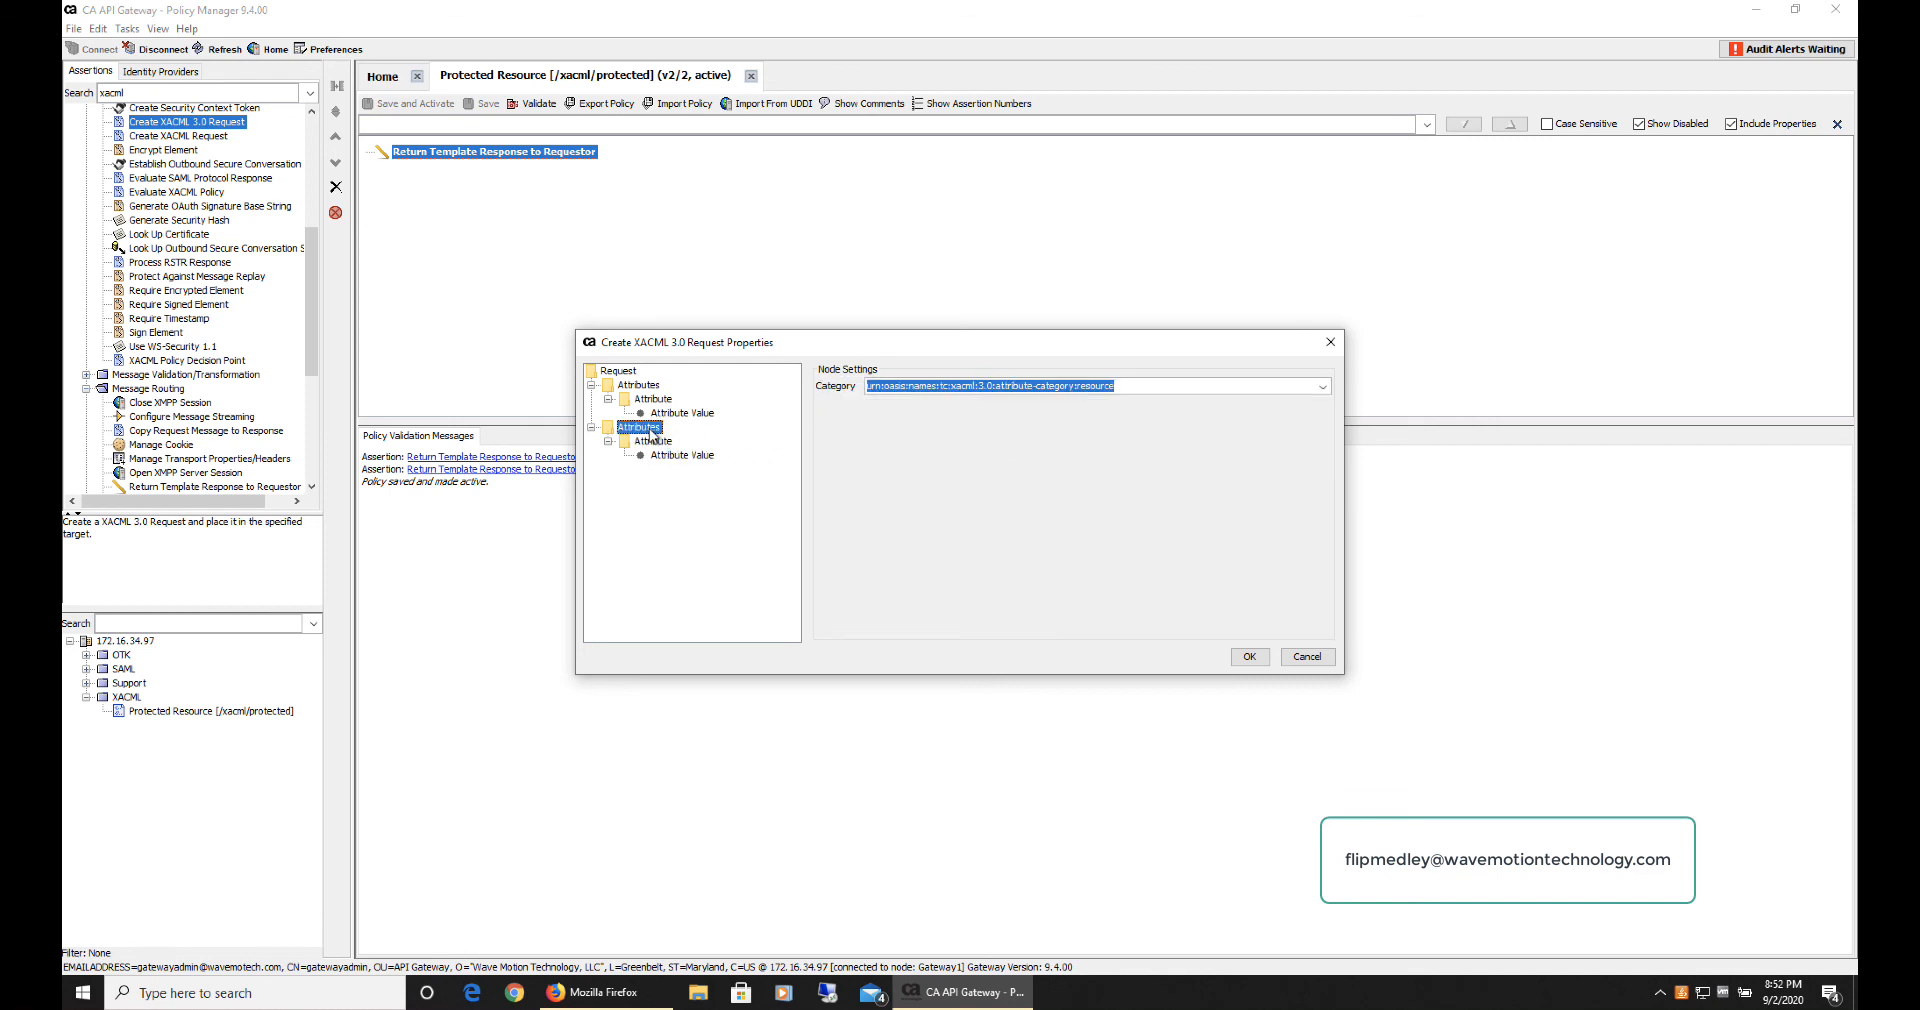
# Step: Add a third Attributes node under Request with the category urn:oasis:names:tc:xacml:3.0:attribute-category:action
pyautogui.click(630, 373)
pyautogui.rightClick(632, 376)
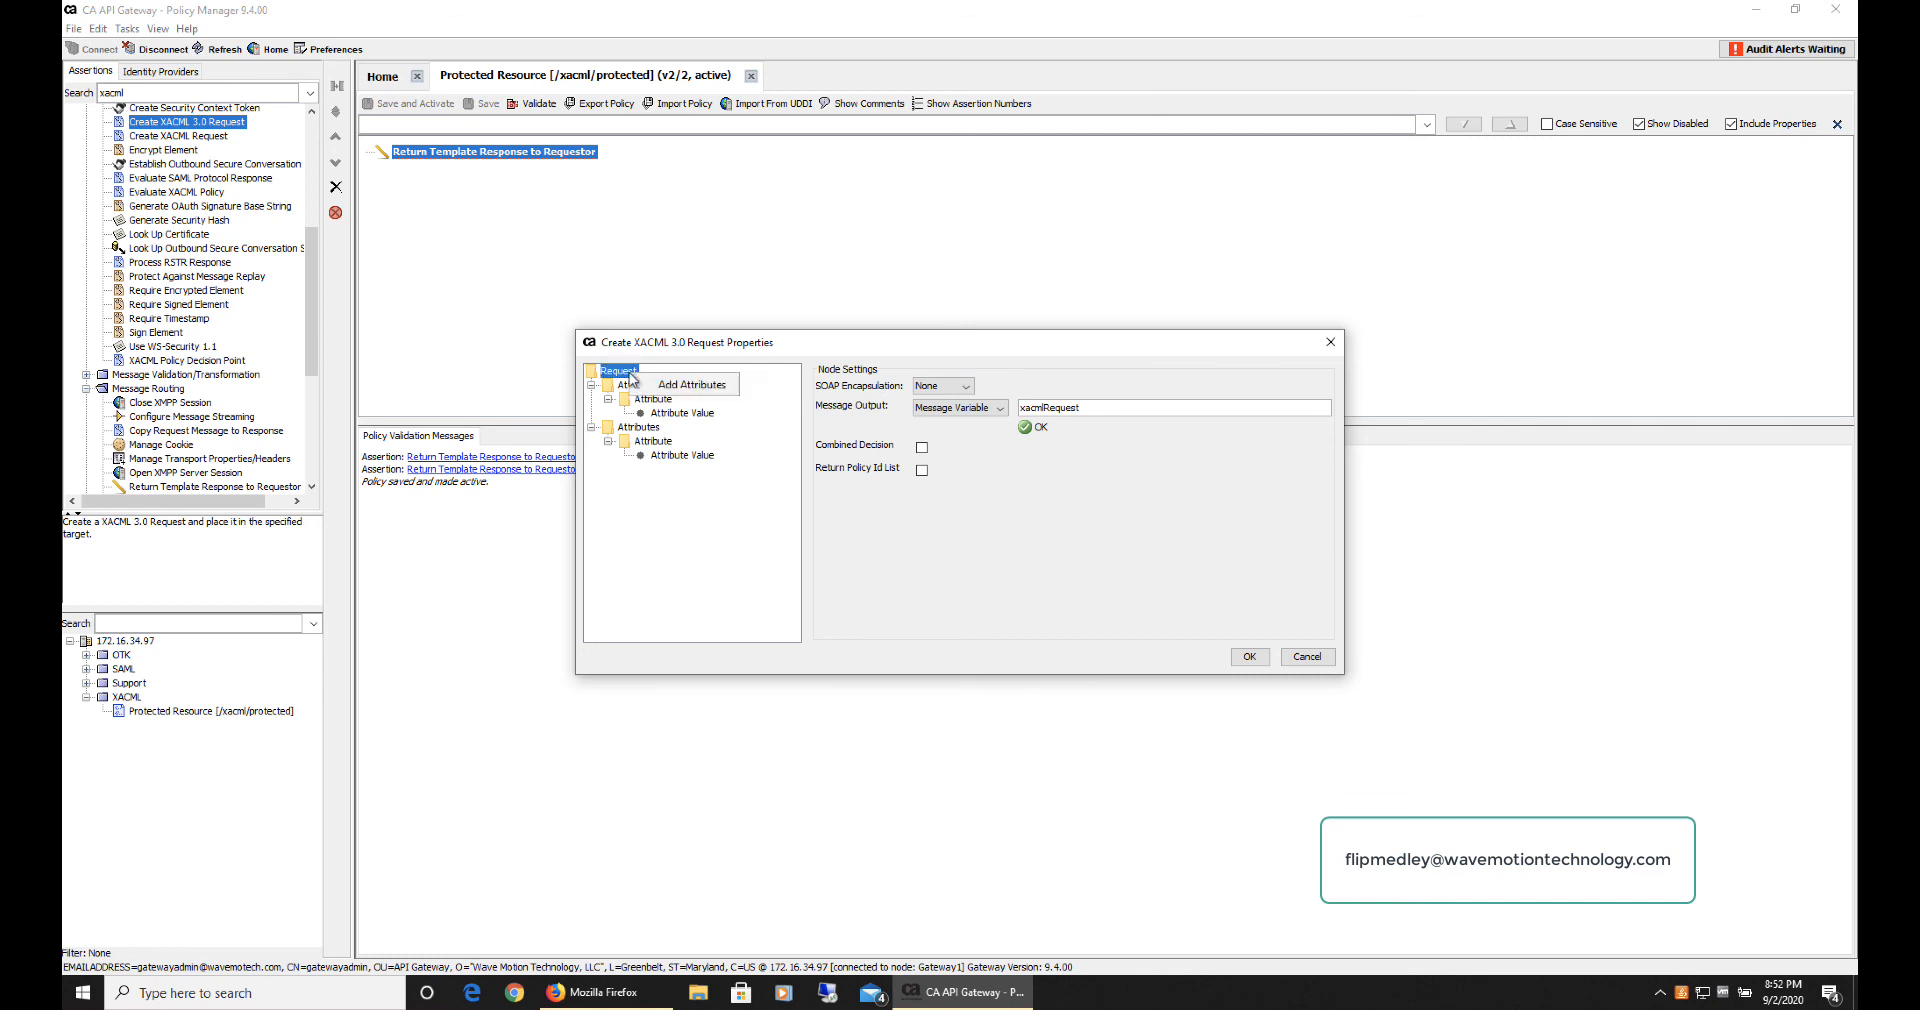
pyautogui.click(684, 386)
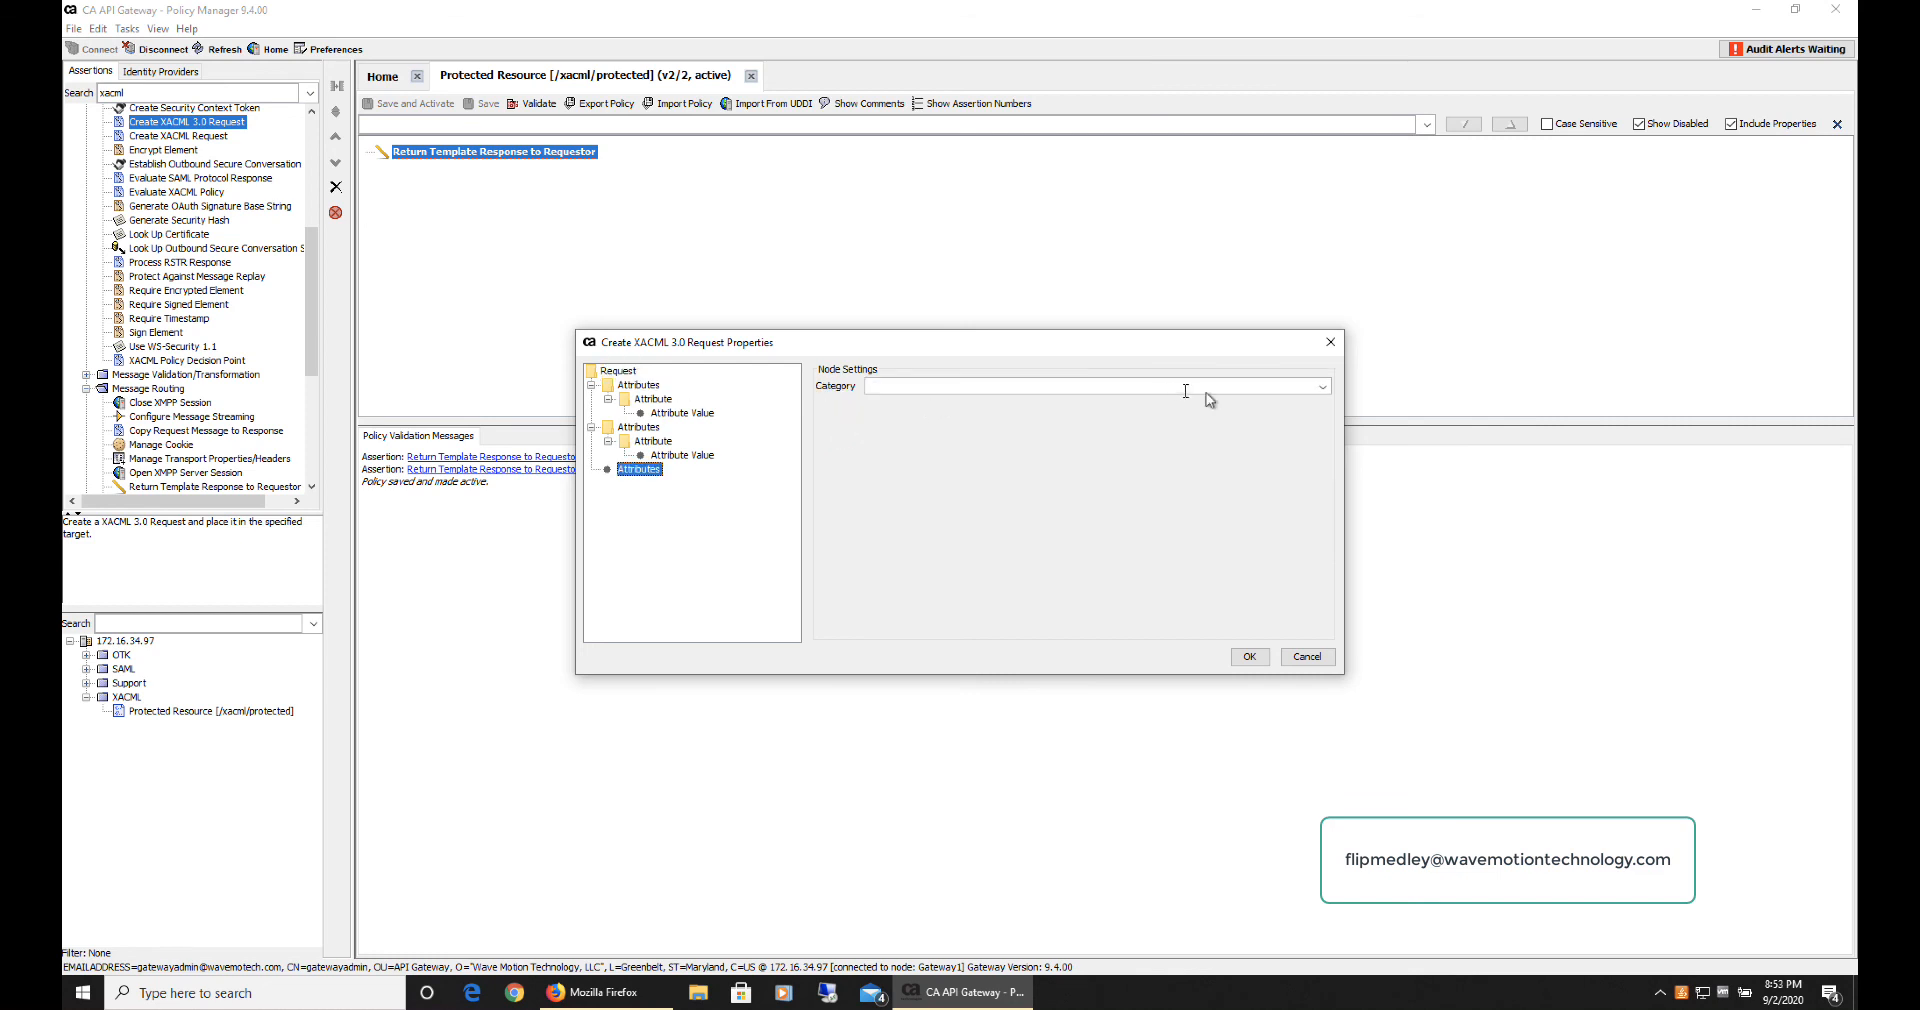
pyautogui.click(1322, 386)
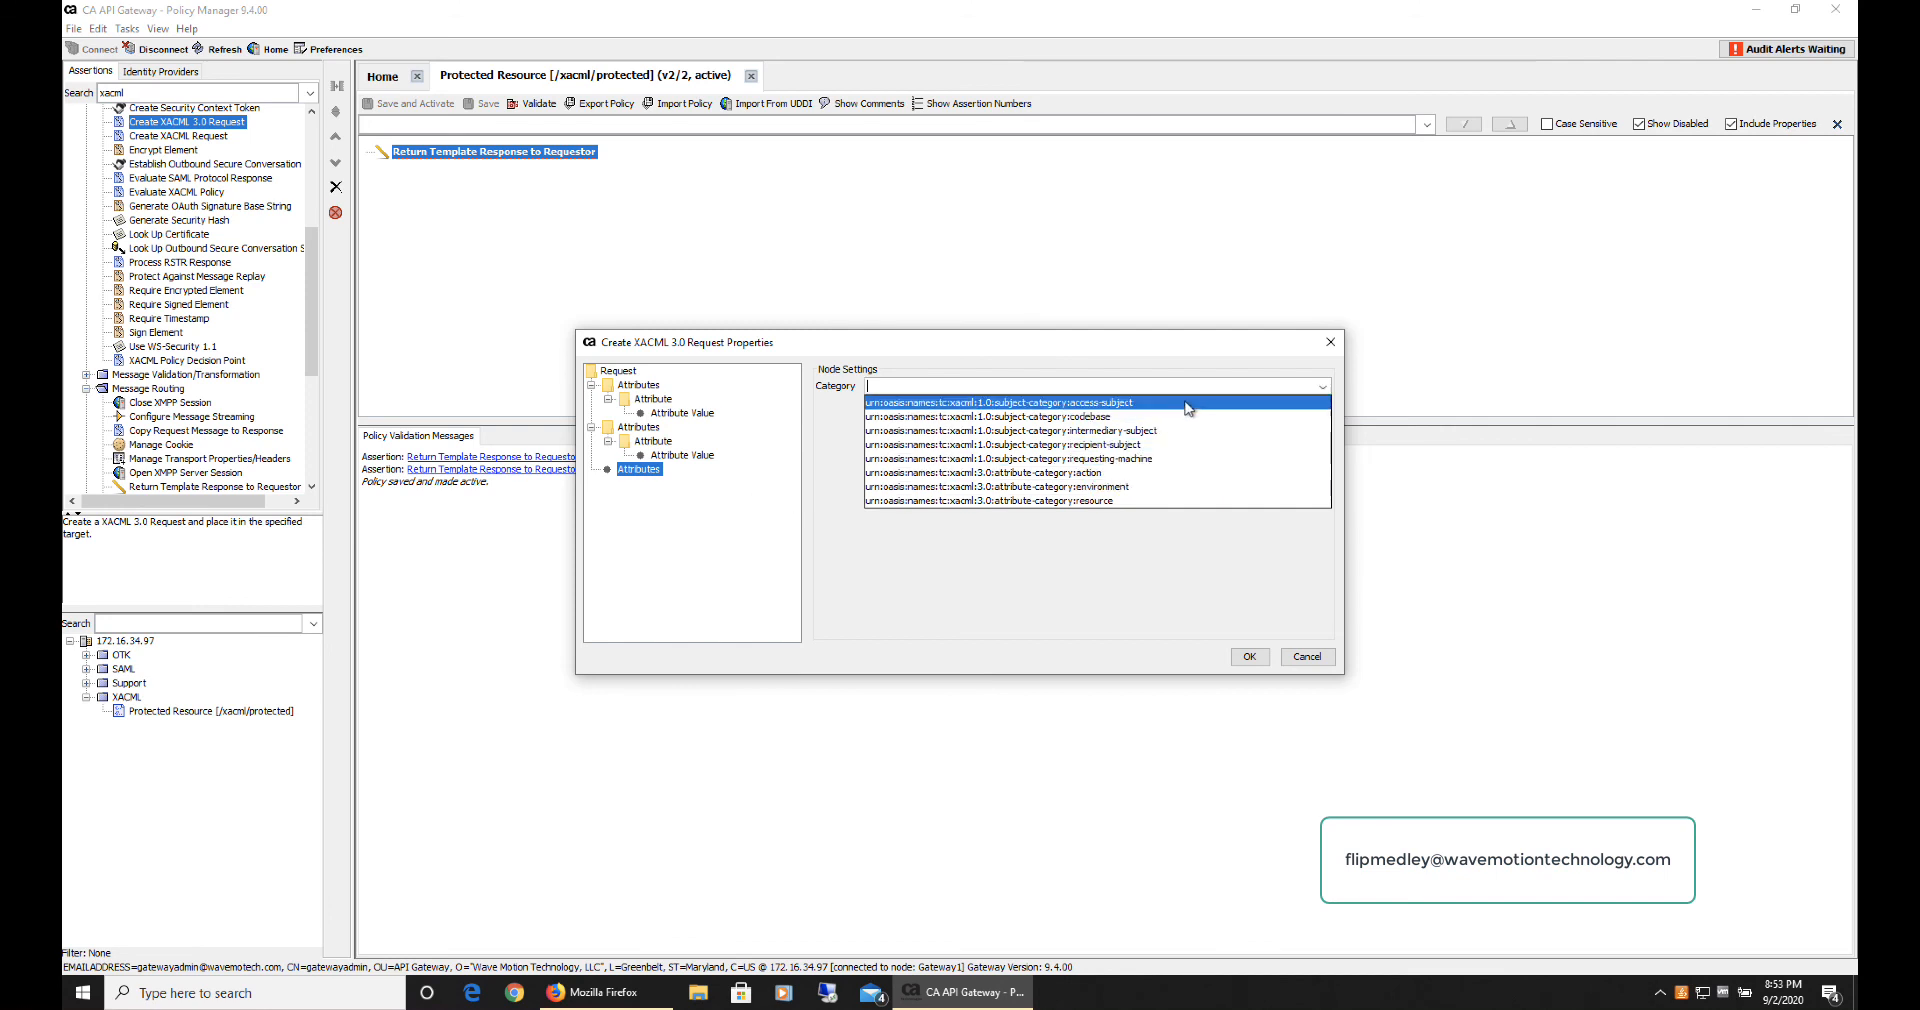
pyautogui.click(1210, 473)
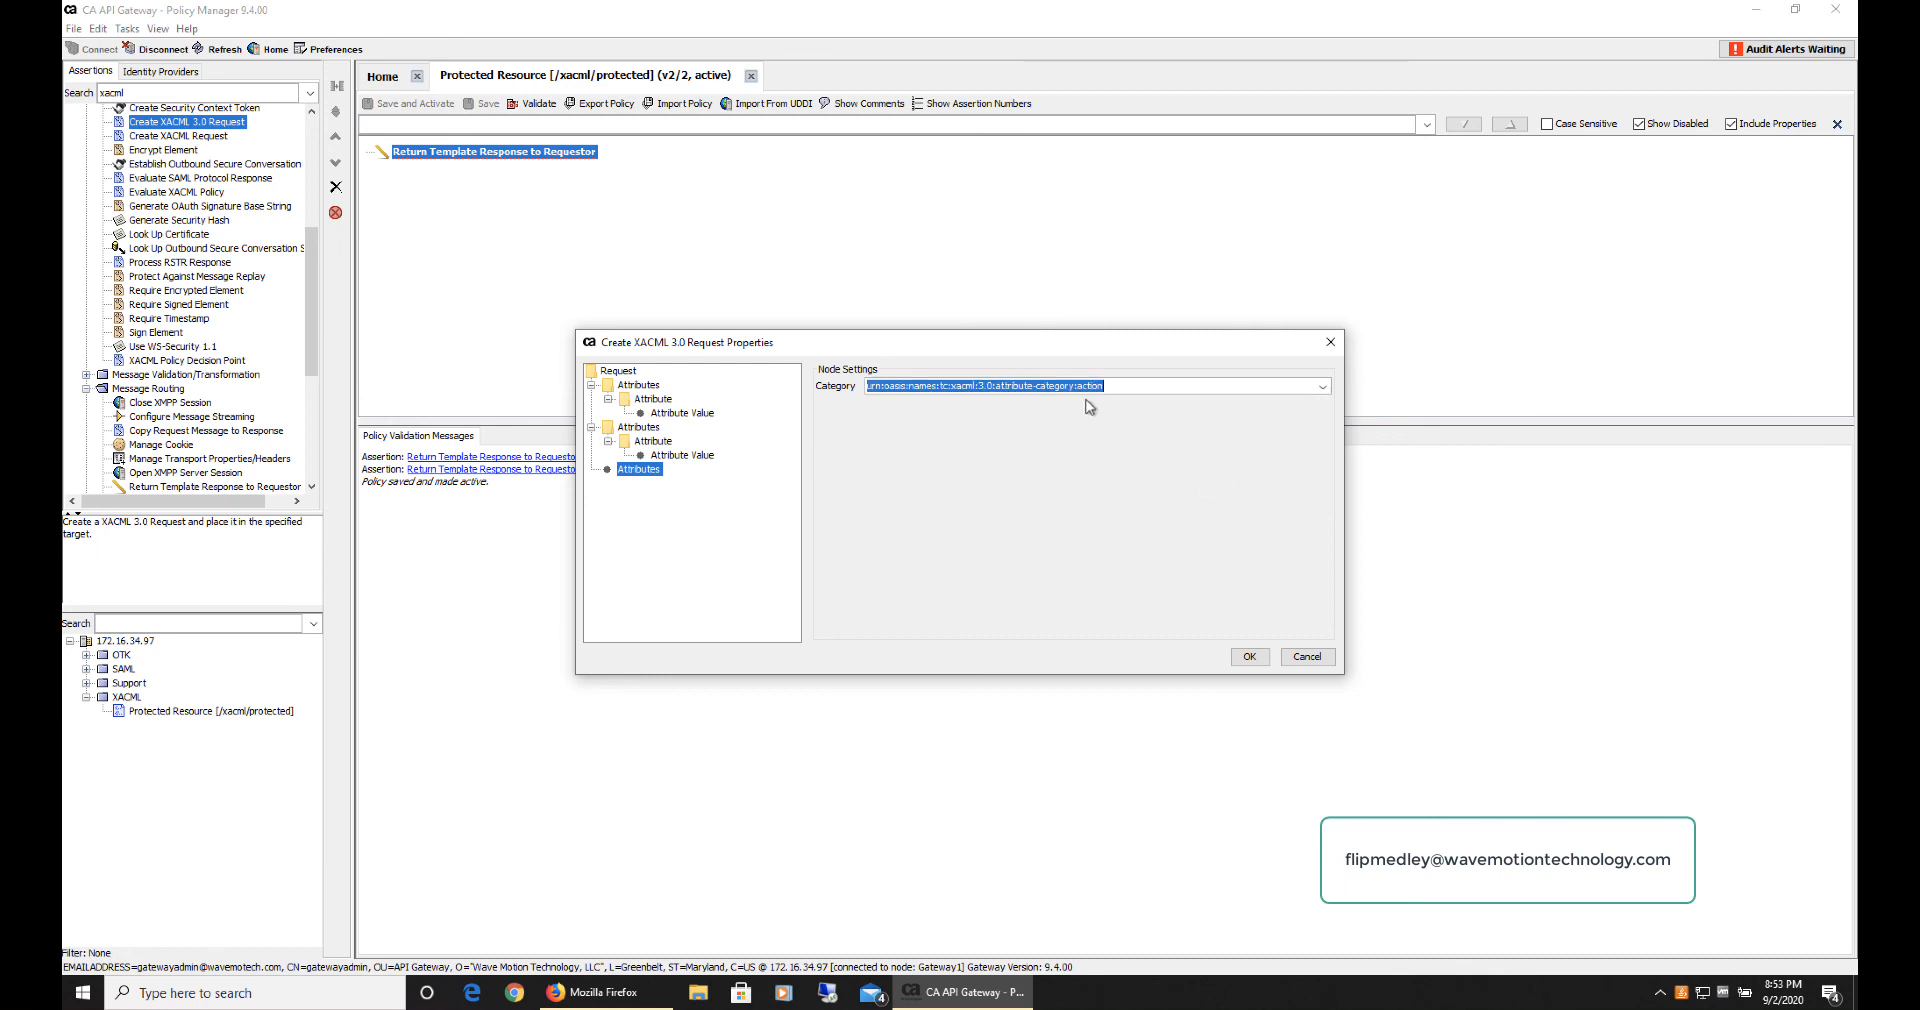
# Step: Add an Attribute under the action Attributes node with AttributeId urn:oasis:names:tc:xacml:1.0:action:action-id
pyautogui.rightClick(645, 470)
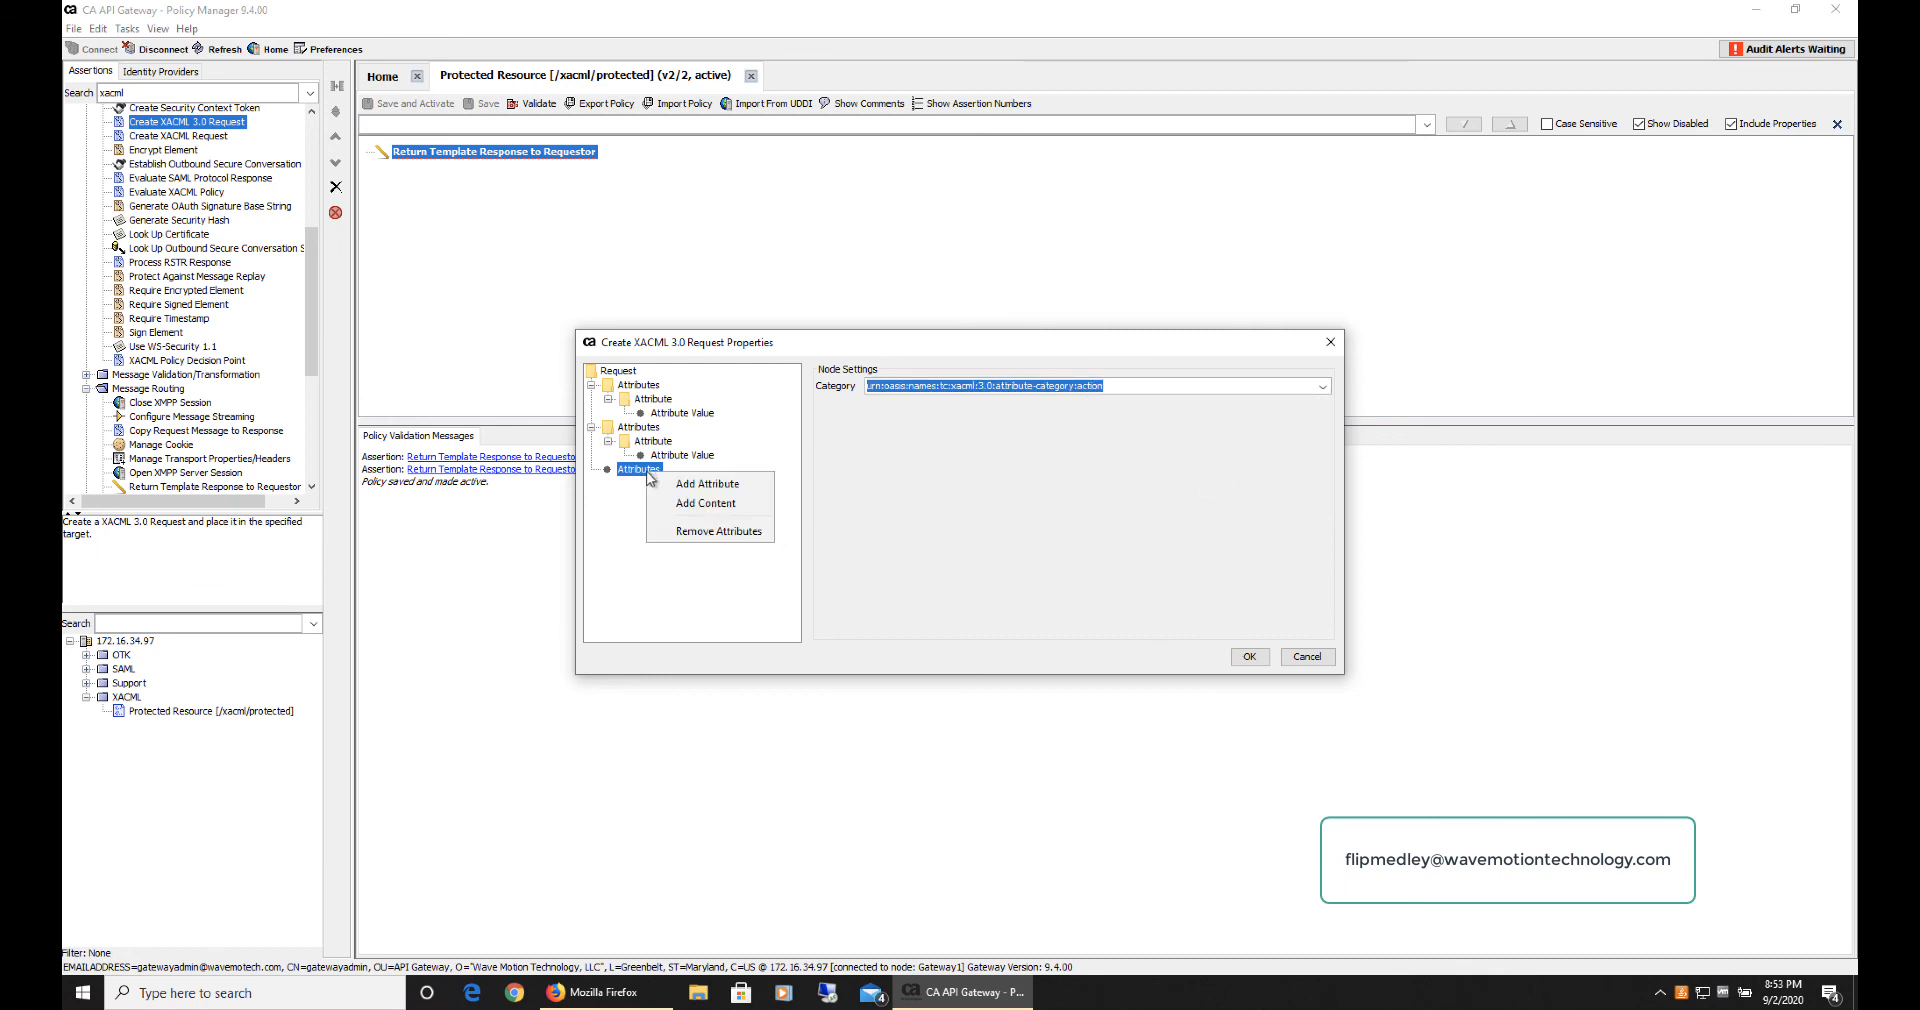
pyautogui.click(700, 481)
pyautogui.click(1322, 386)
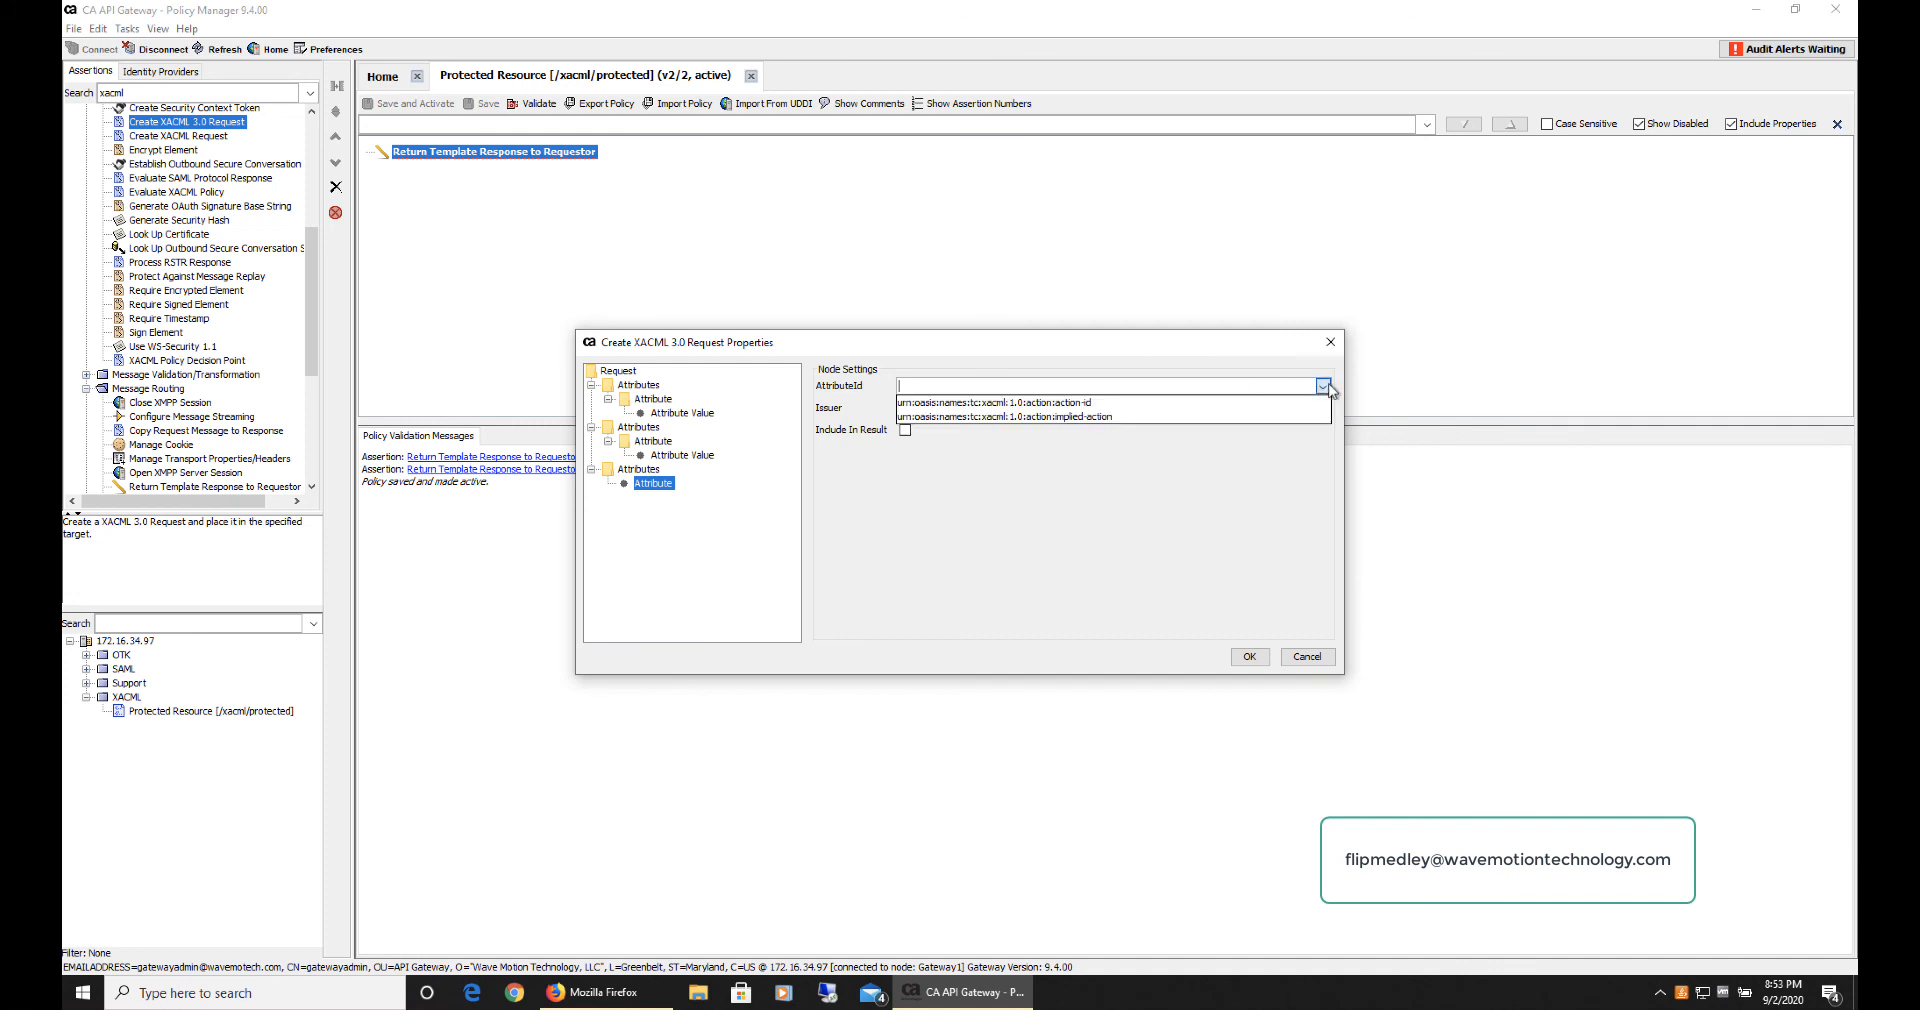
pyautogui.click(1236, 404)
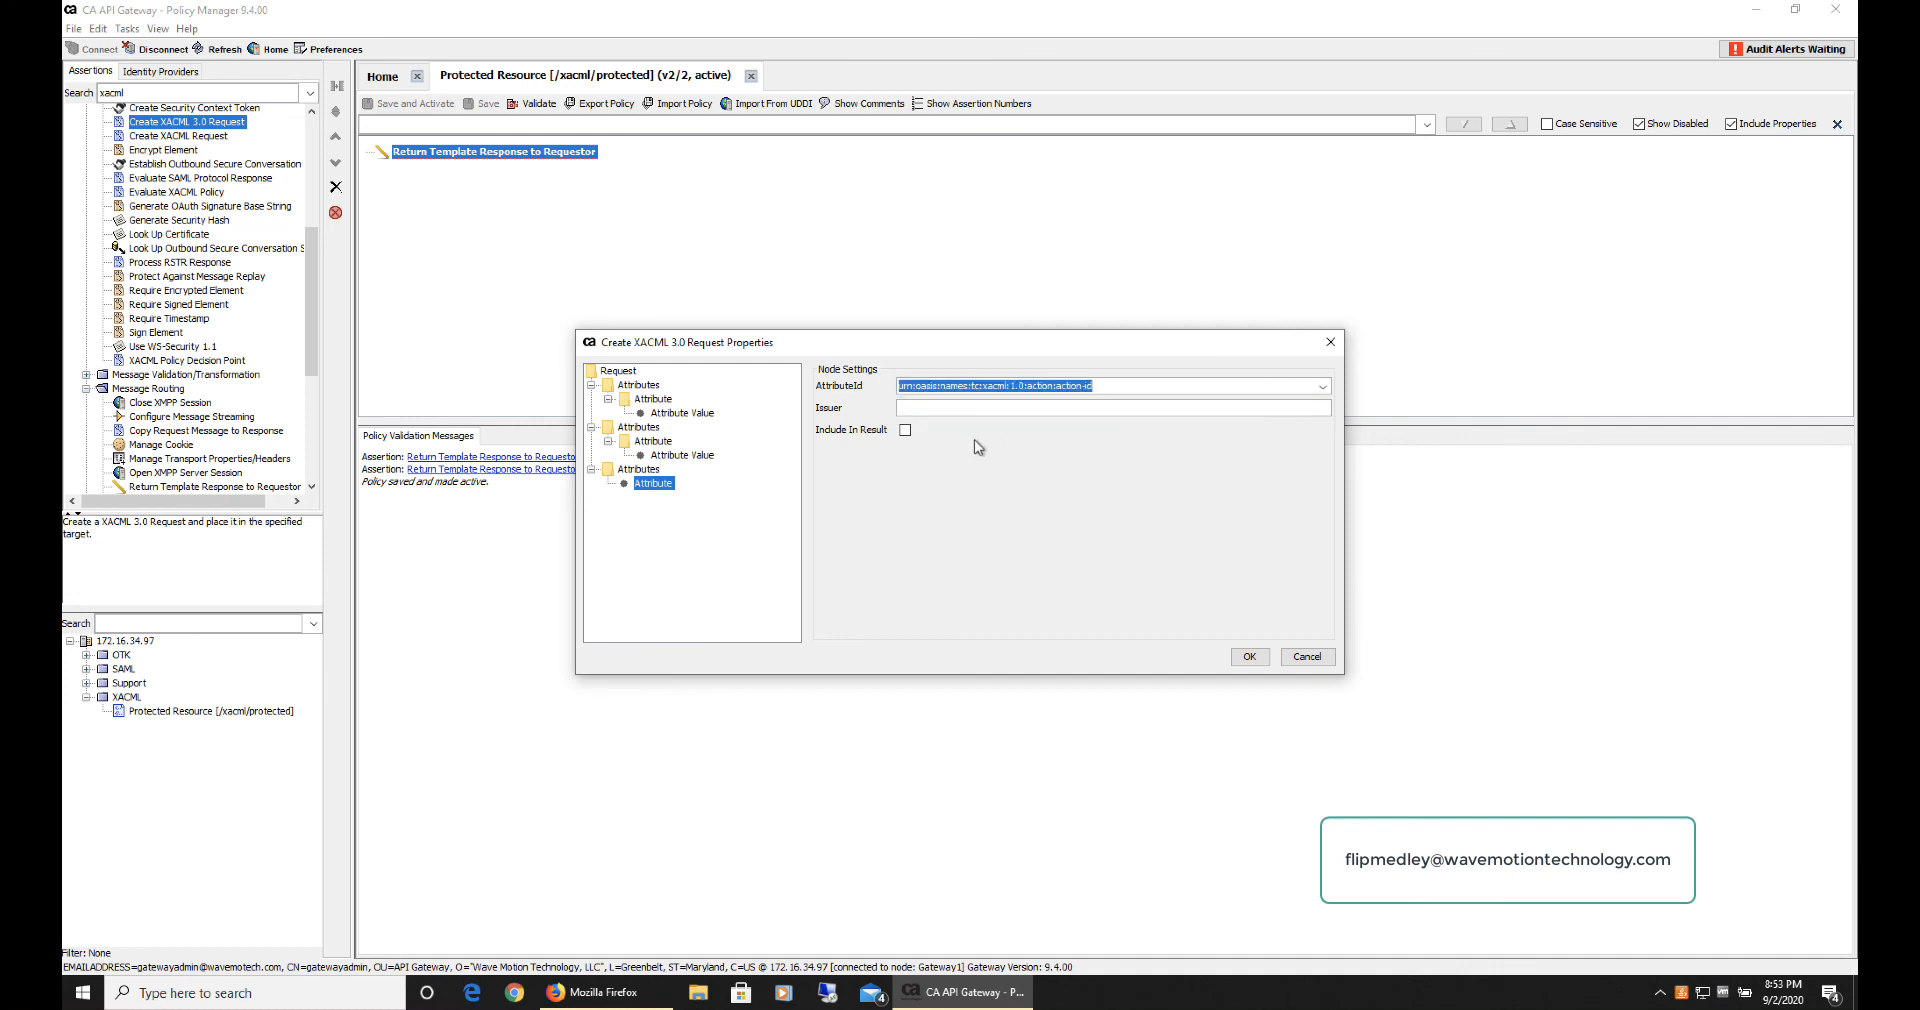
pyautogui.rightClick(655, 484)
pyautogui.click(724, 501)
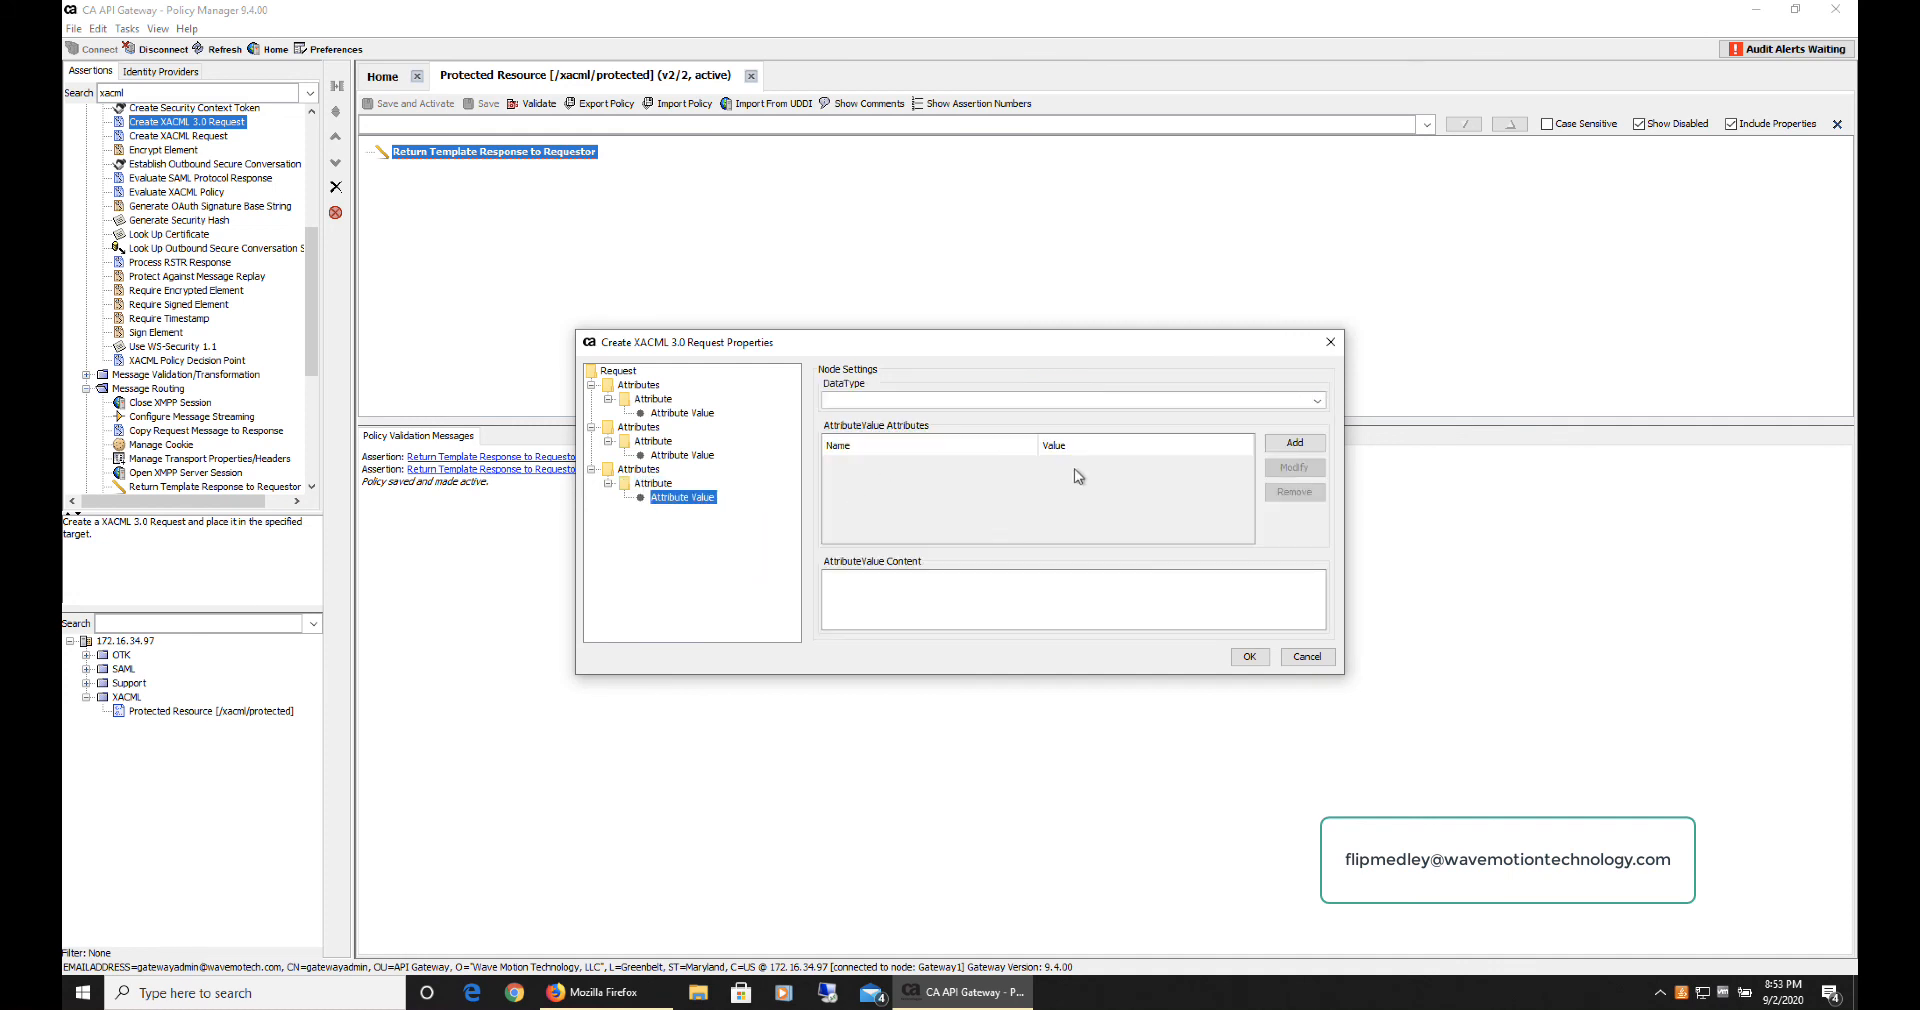
pyautogui.click(1318, 400)
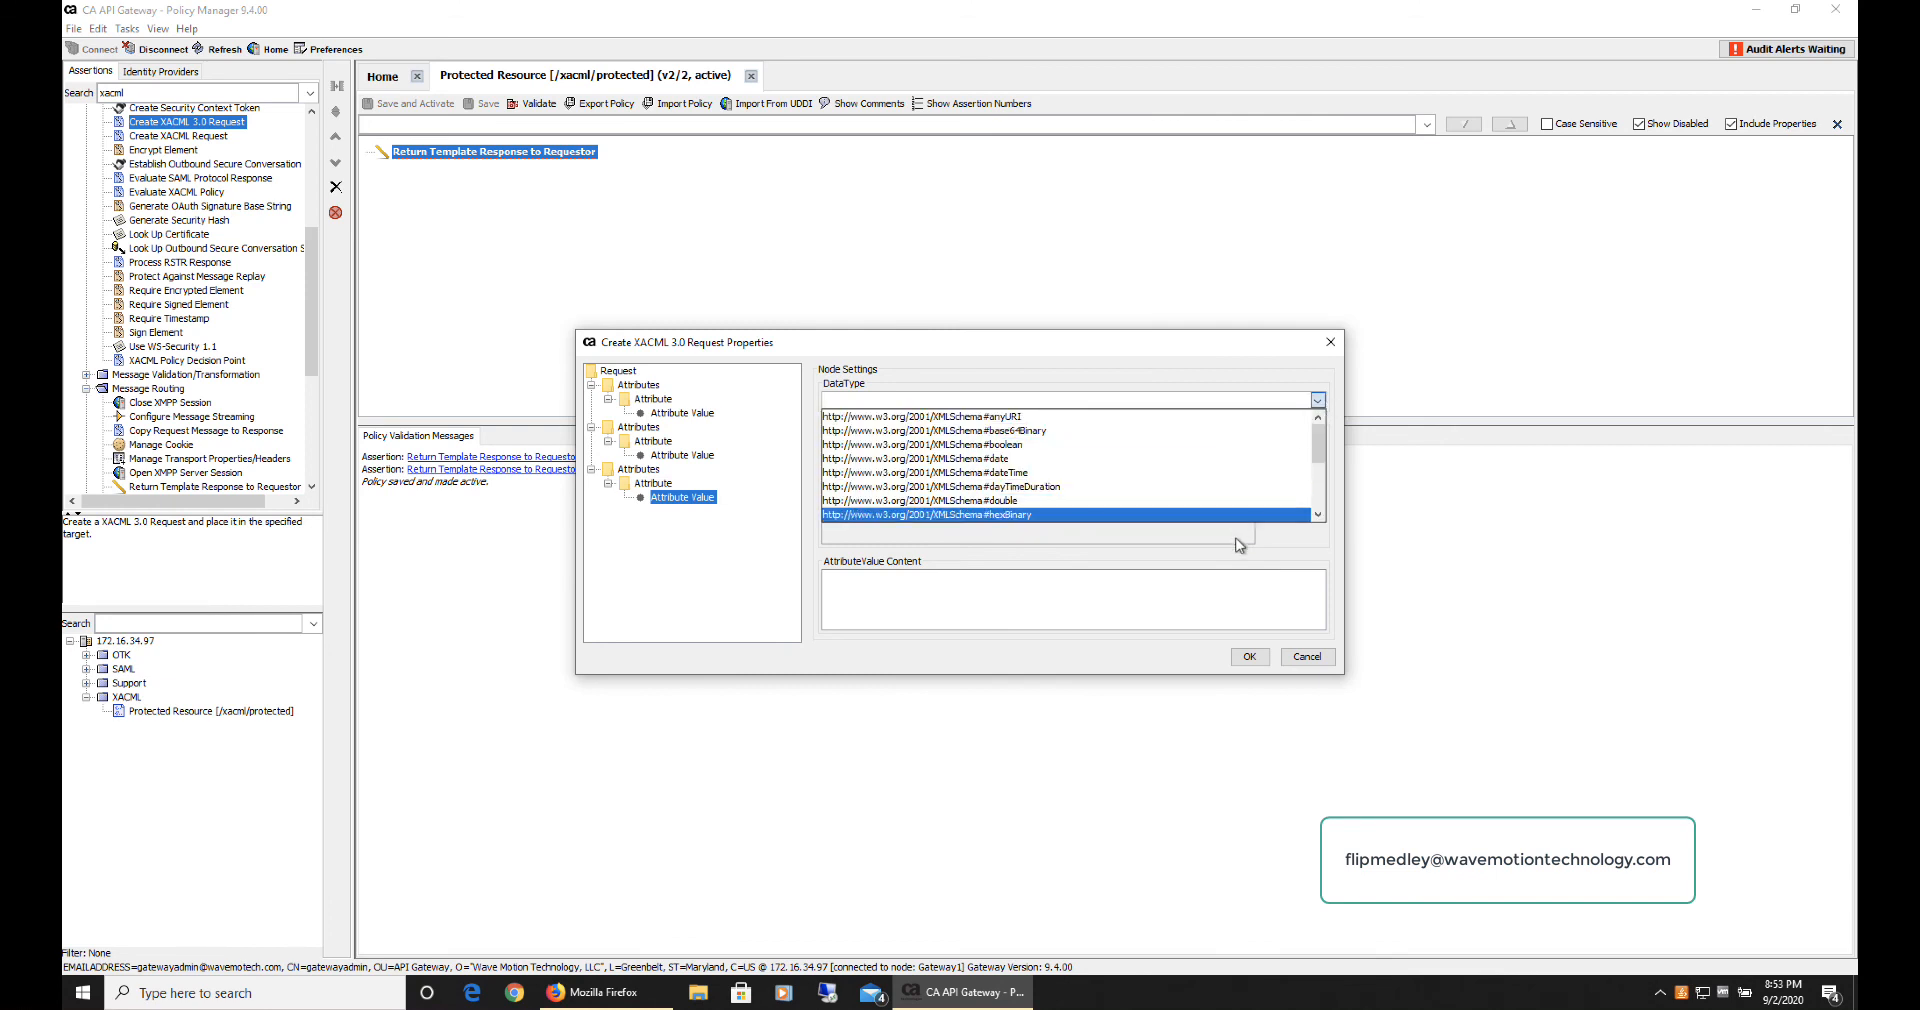
pyautogui.scroll(-3, 1237, 481)
pyautogui.click(1238, 459)
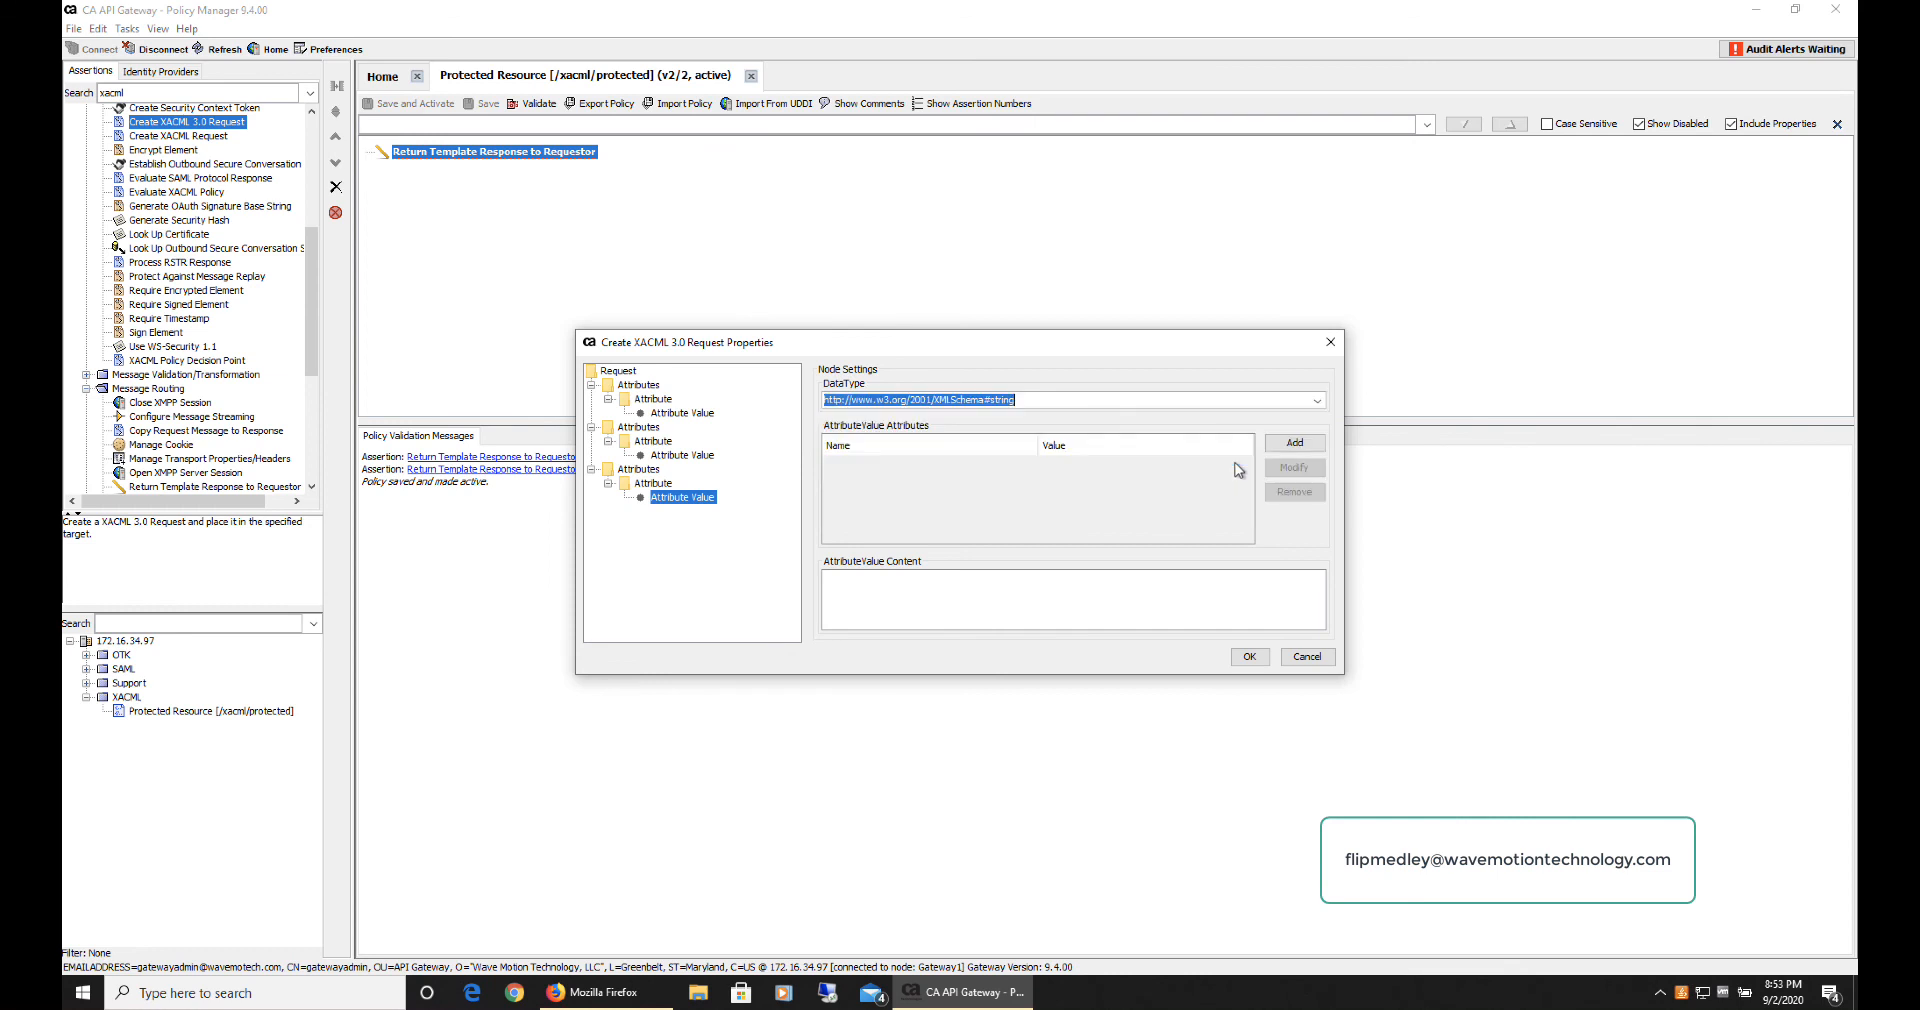
pyautogui.click(1051, 610)
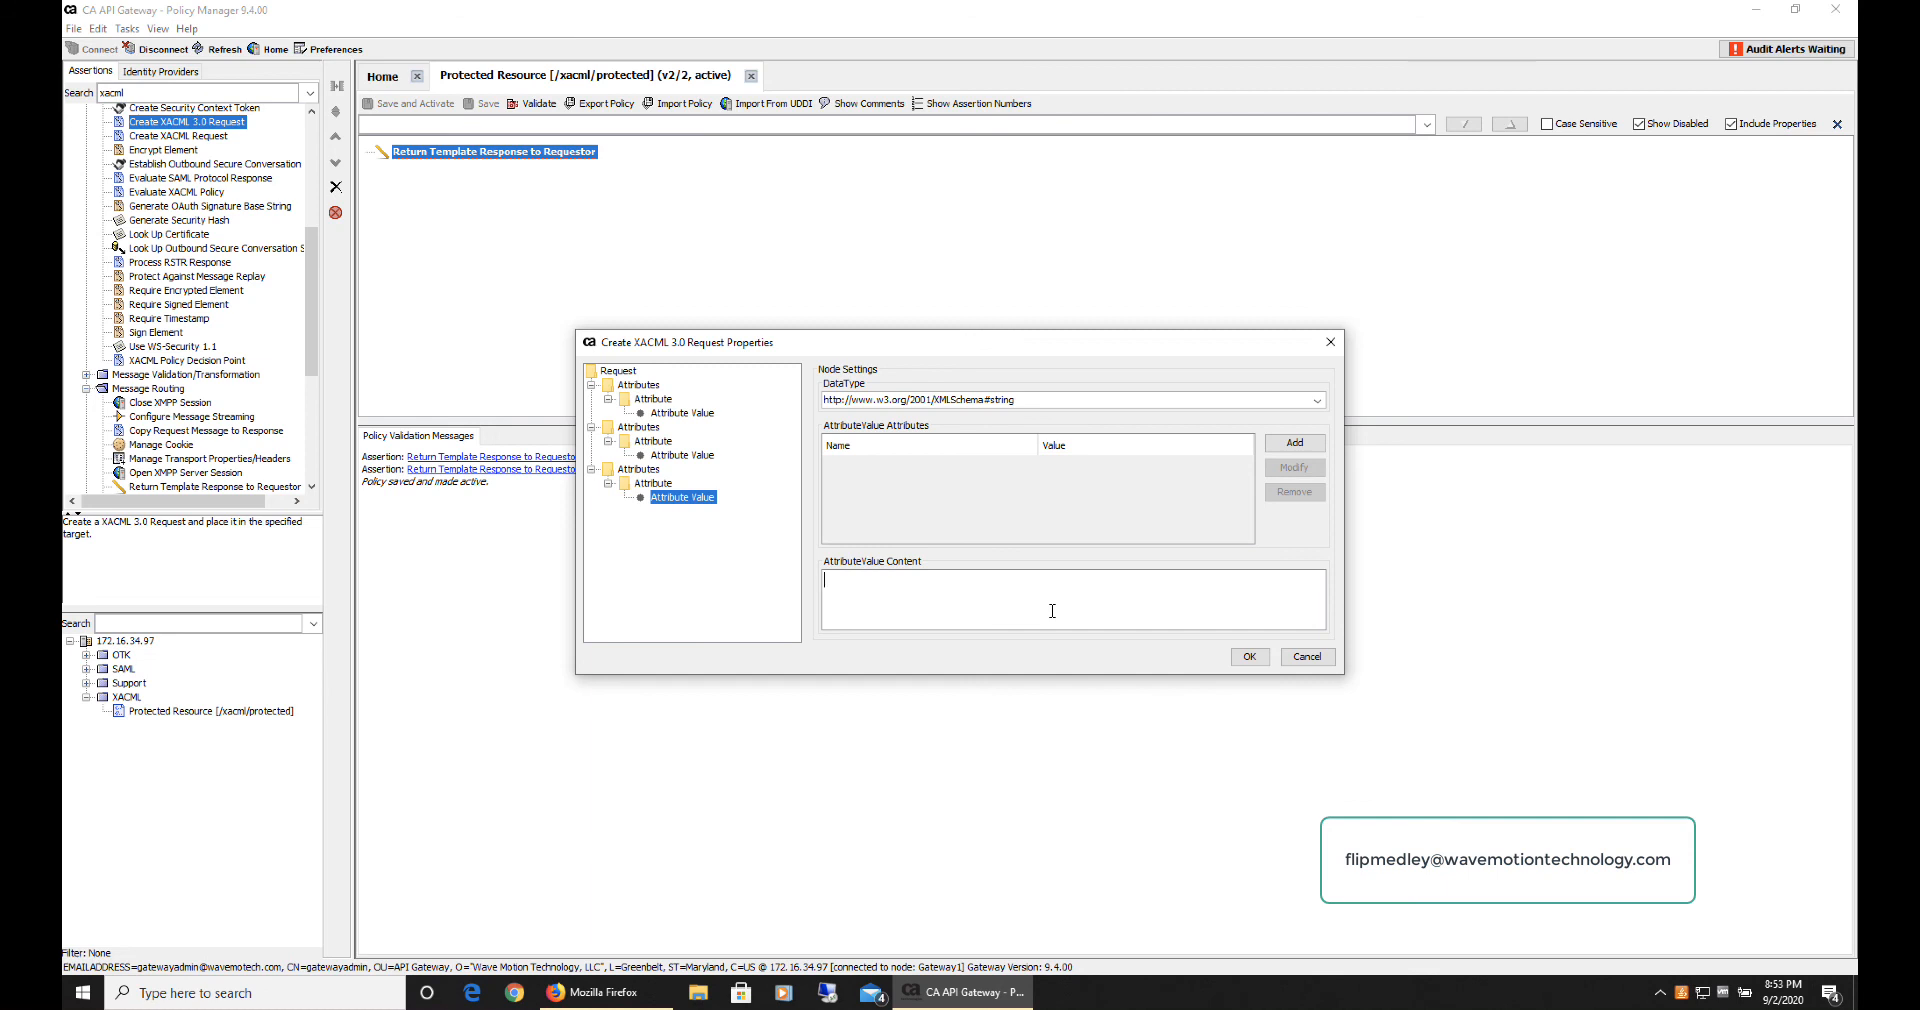
pyautogui.write('read')
# Step: Check the action, resource and subject nodes, and accept the Create XACML 3.0 Request properties
pyautogui.click(1250, 657)
pyautogui.click(639, 470)
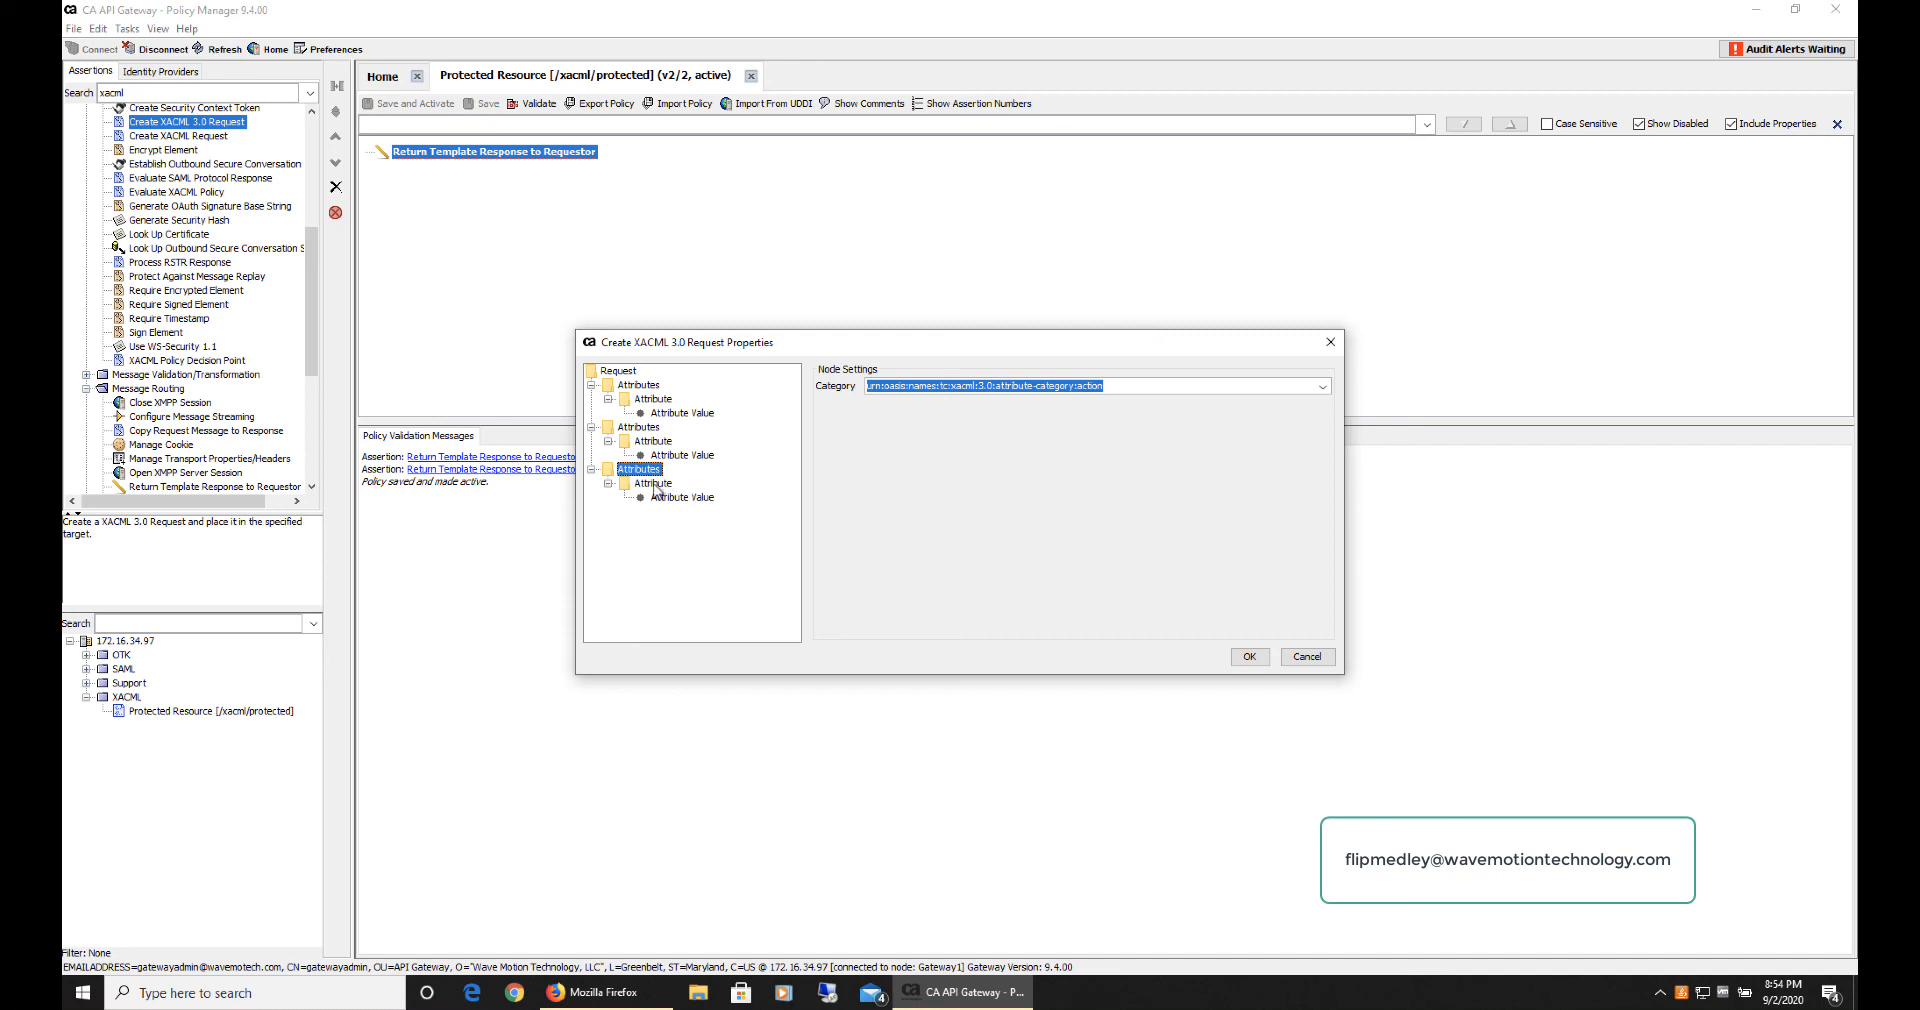
pyautogui.click(654, 484)
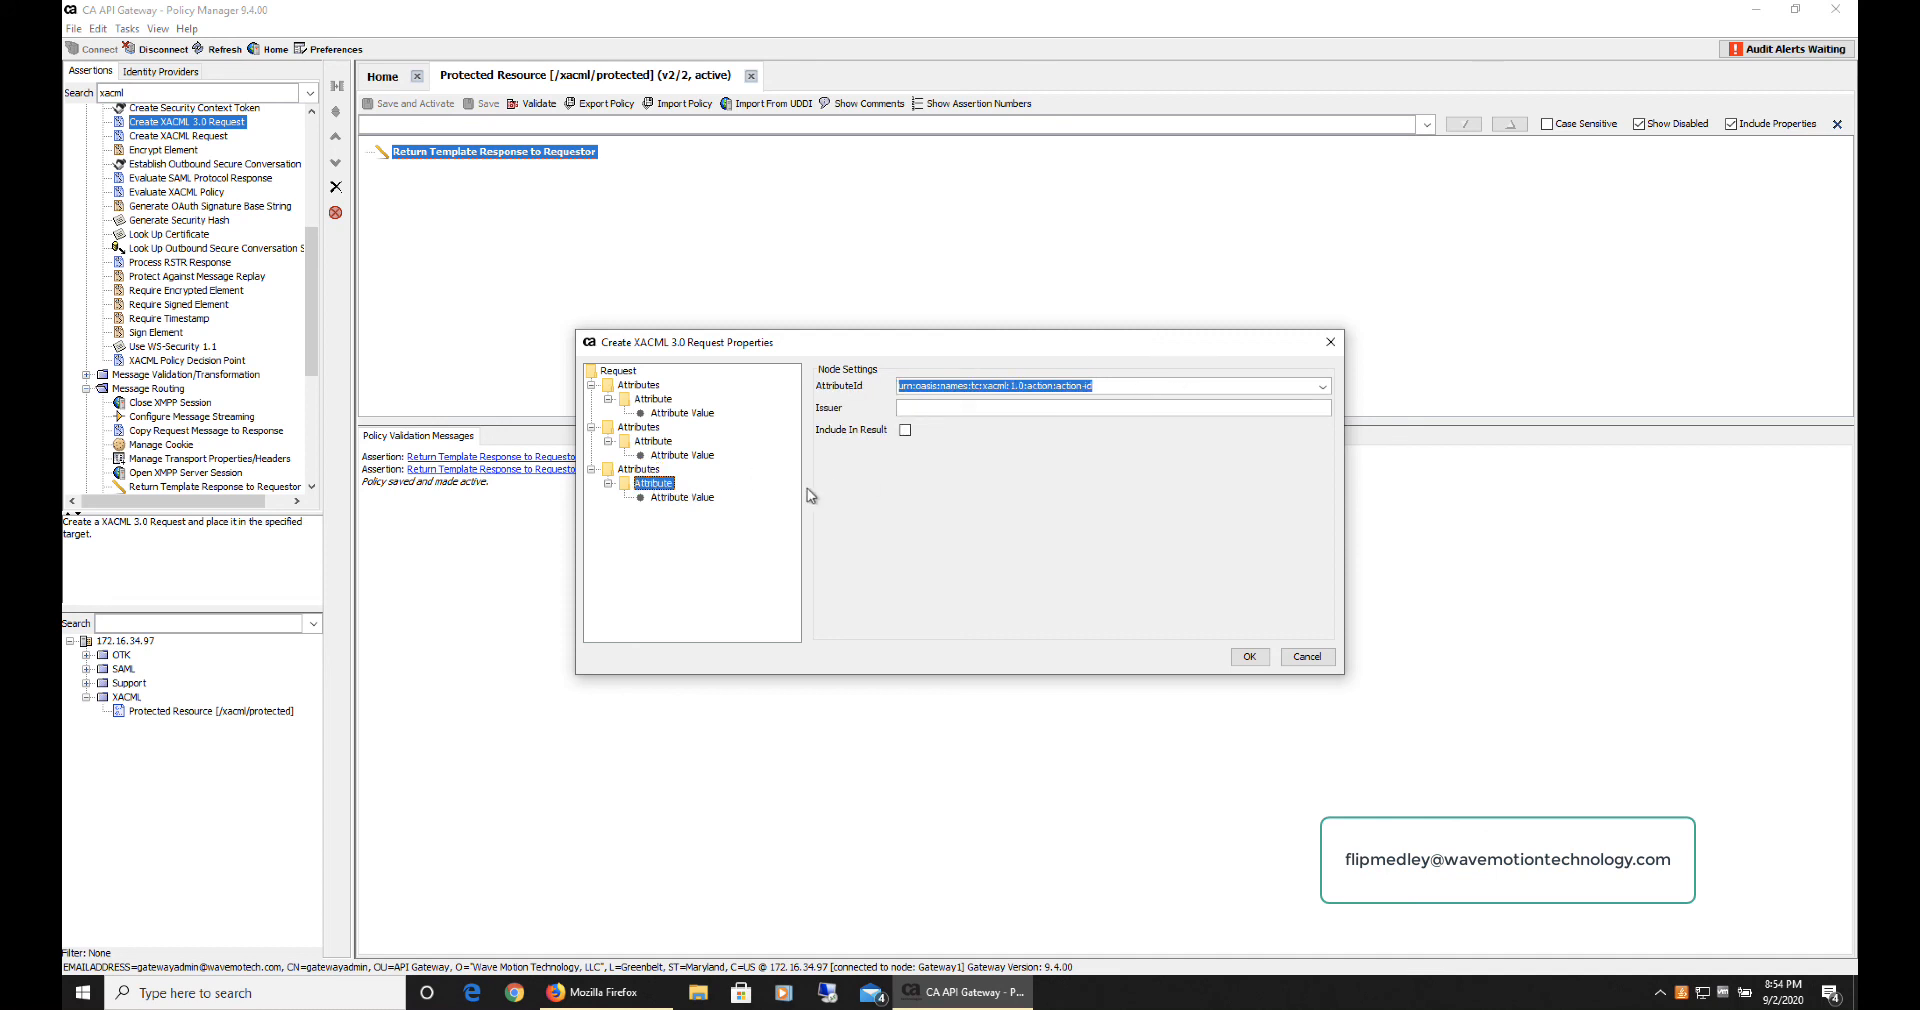
pyautogui.click(712, 497)
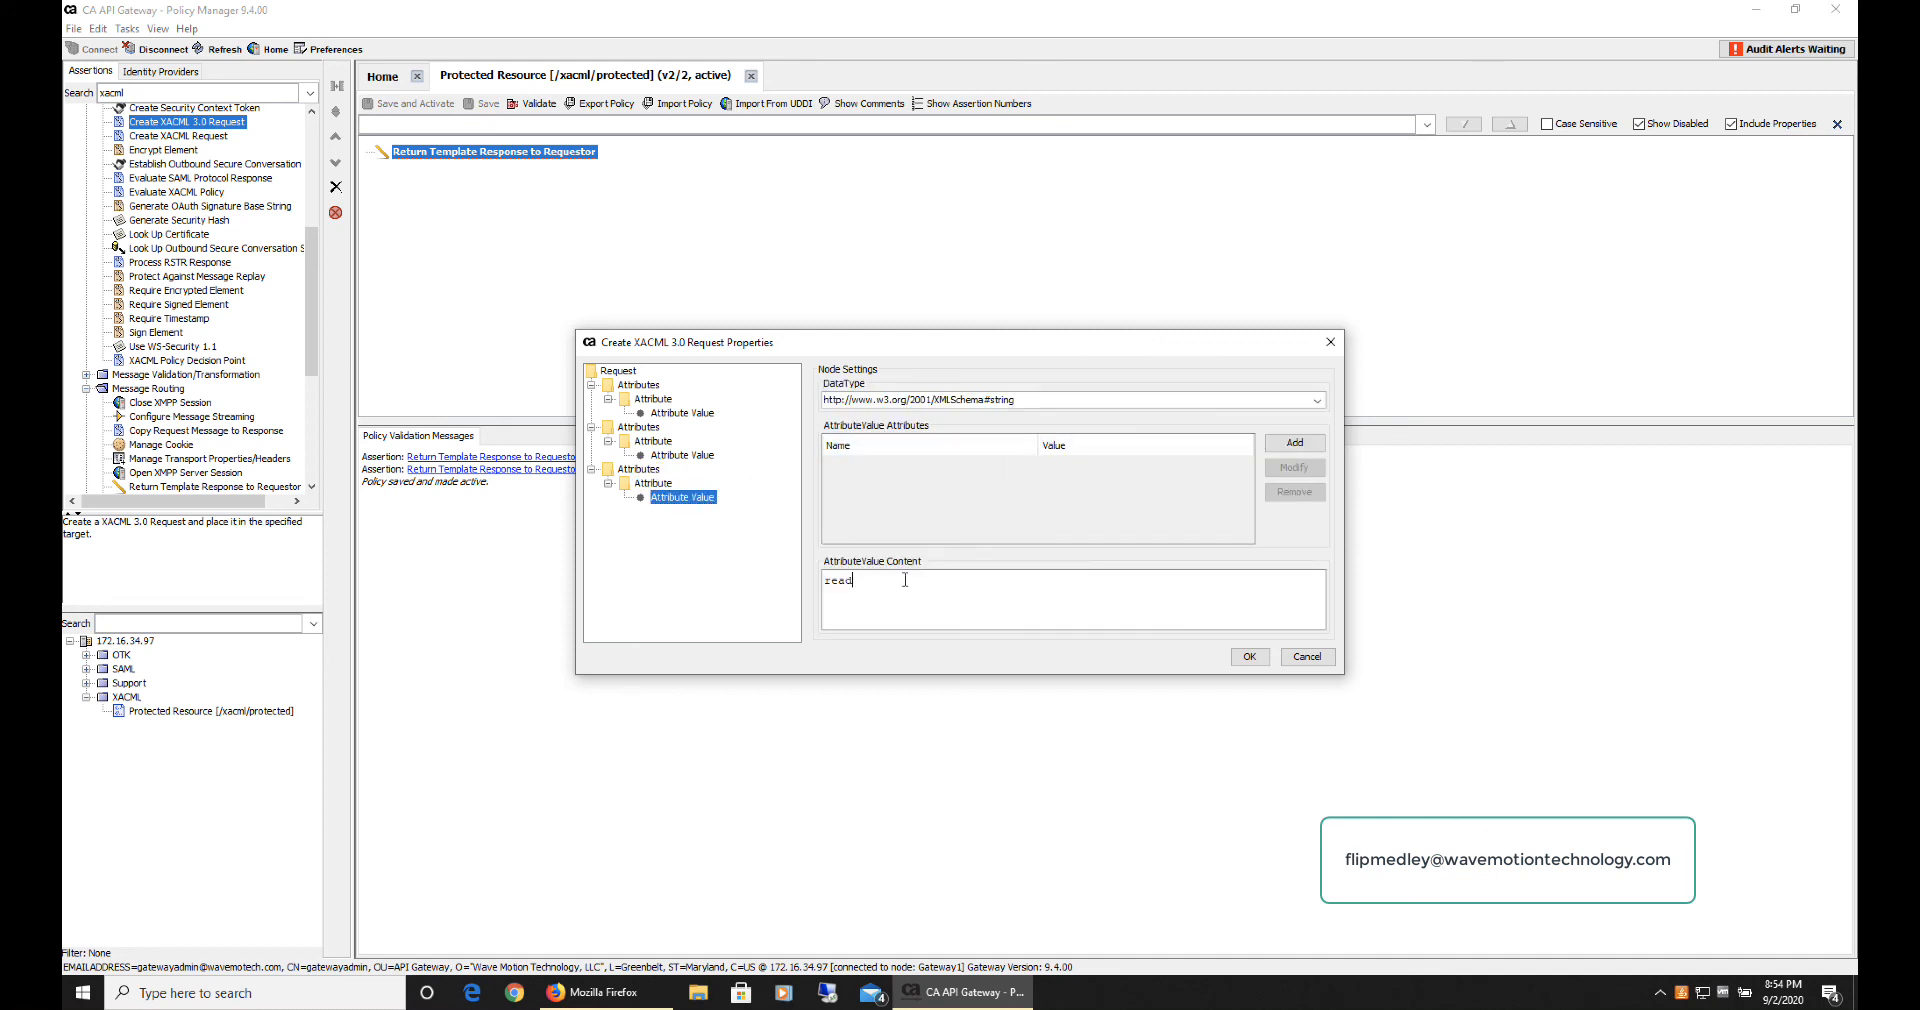
pyautogui.click(706, 456)
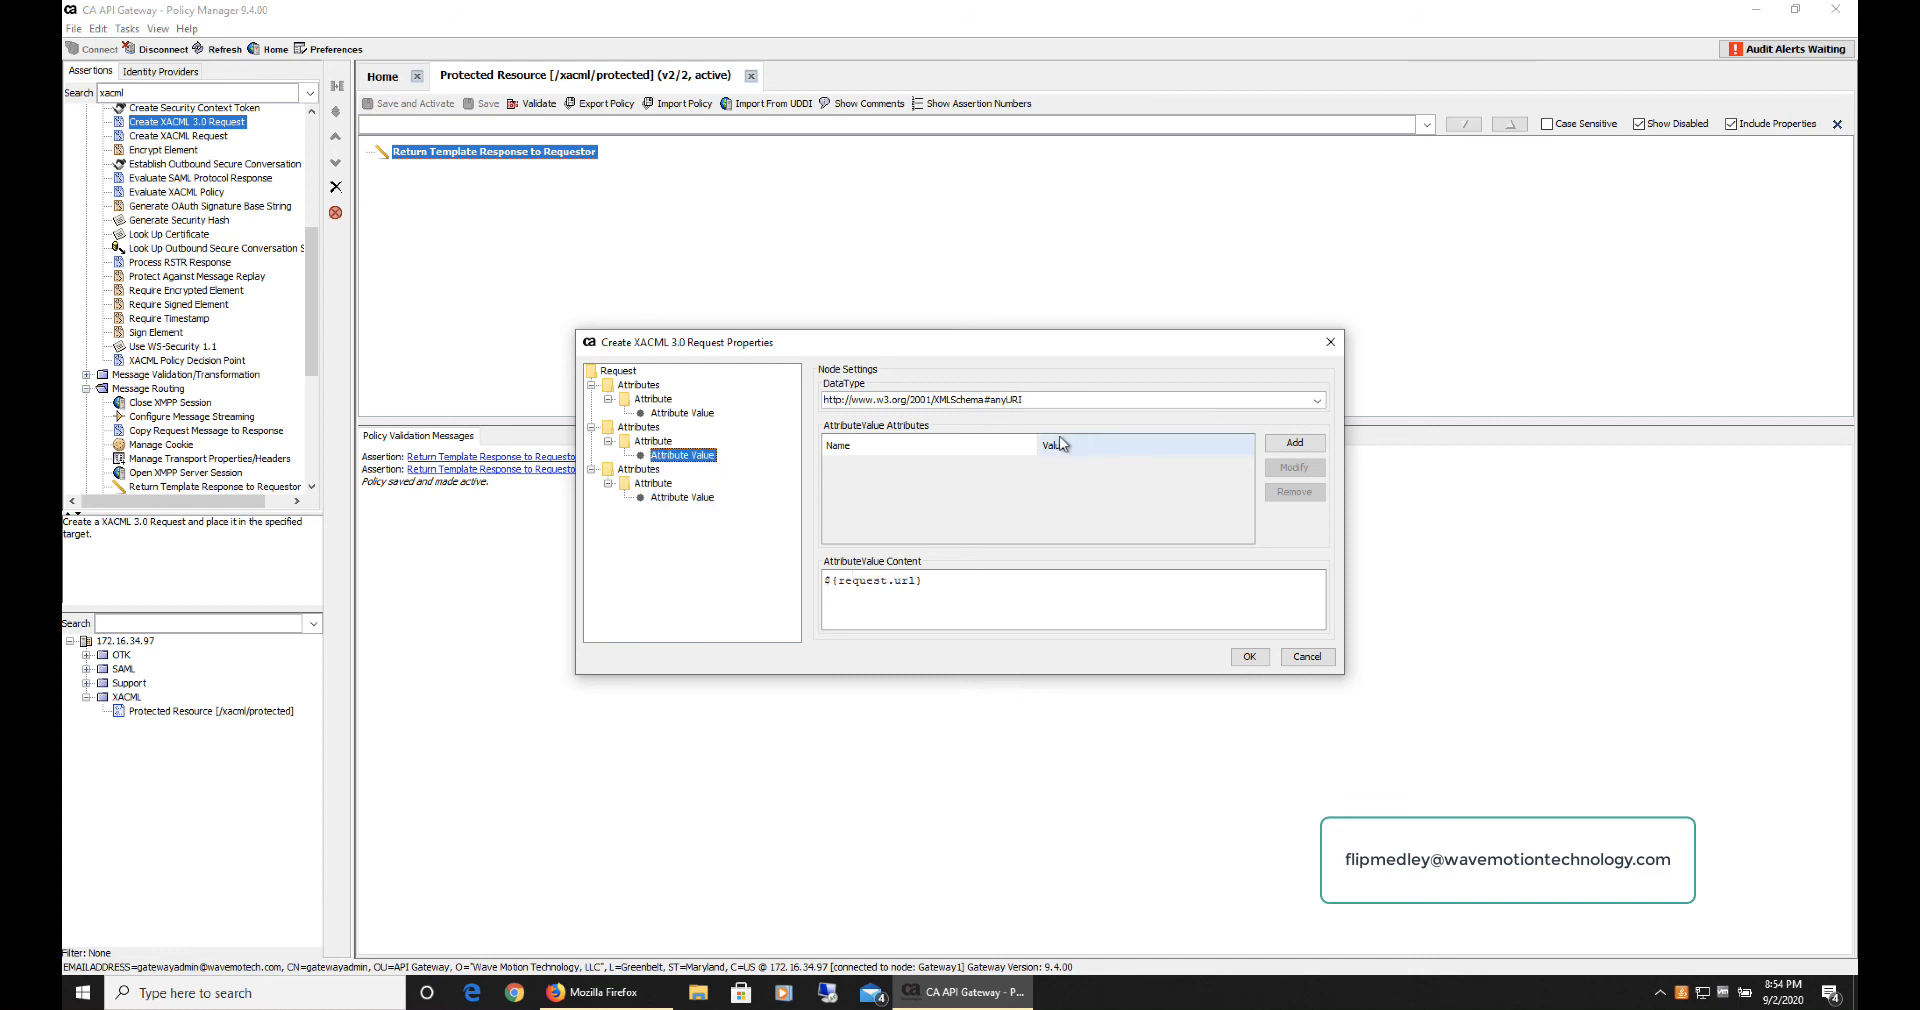
pyautogui.click(672, 412)
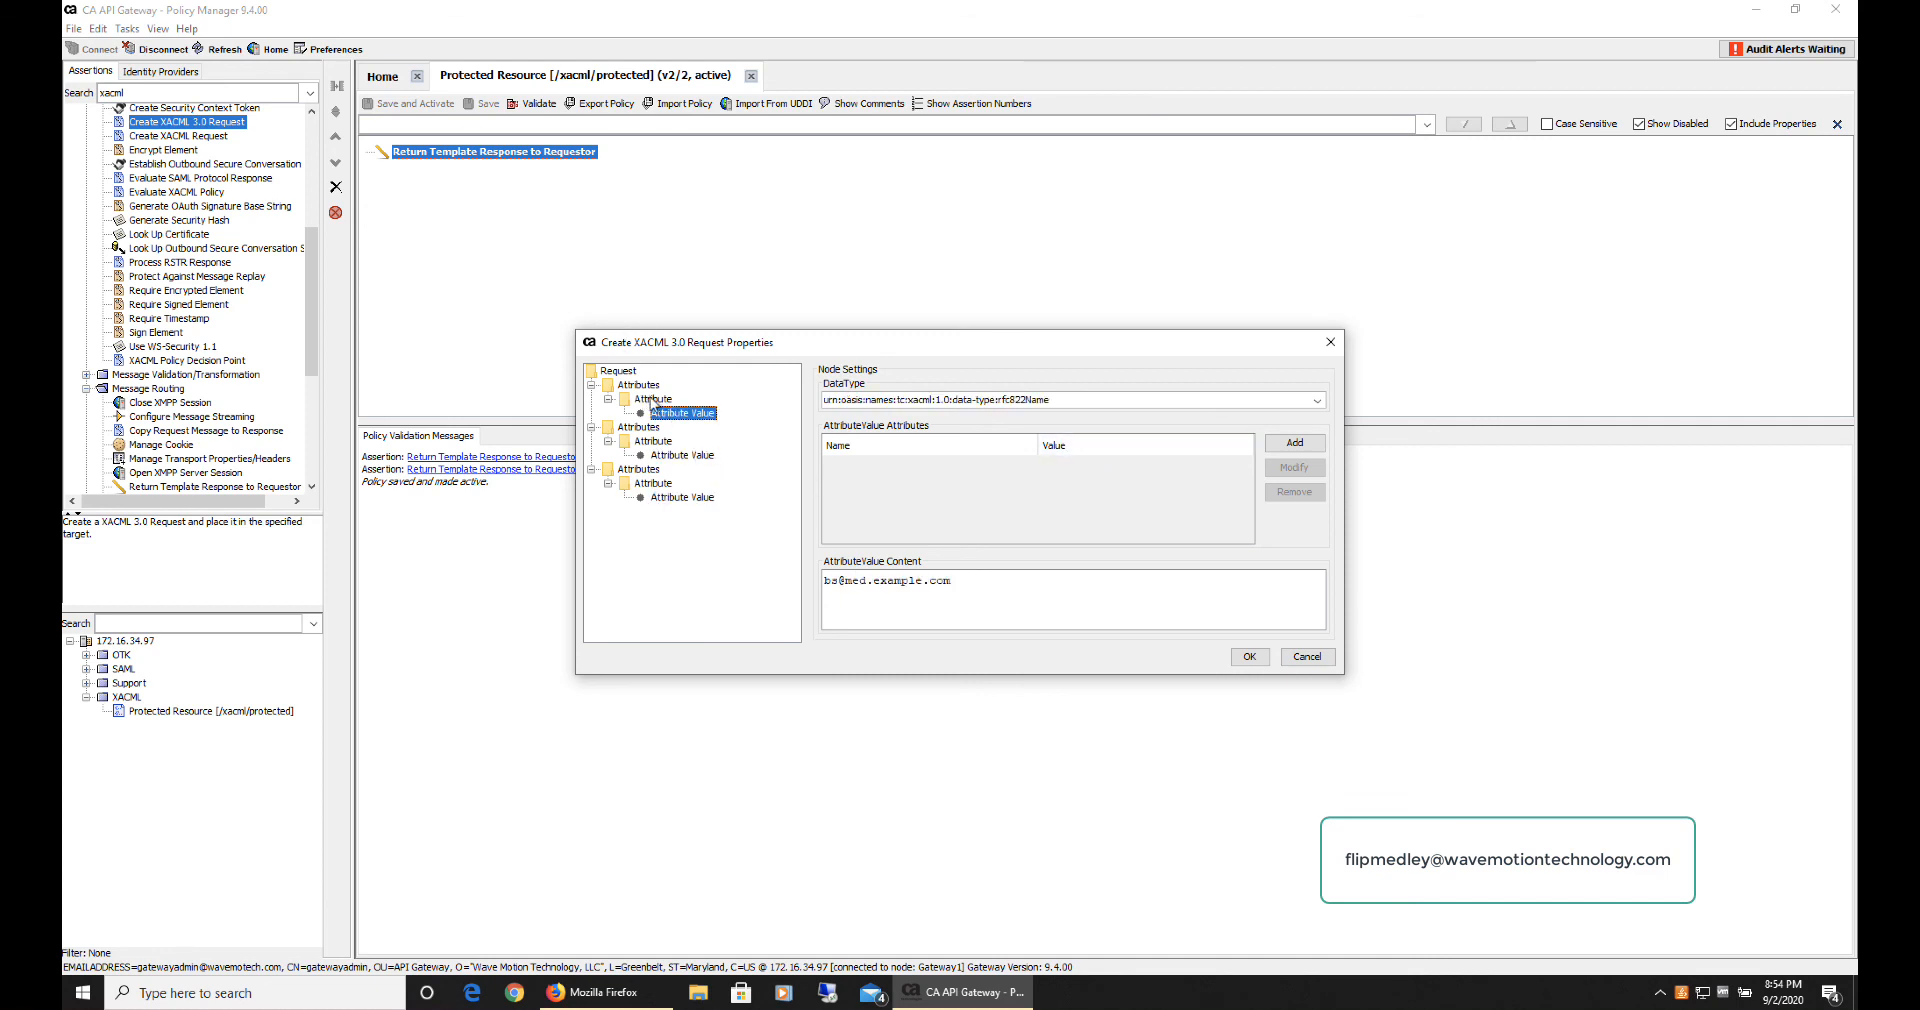
pyautogui.click(1252, 657)
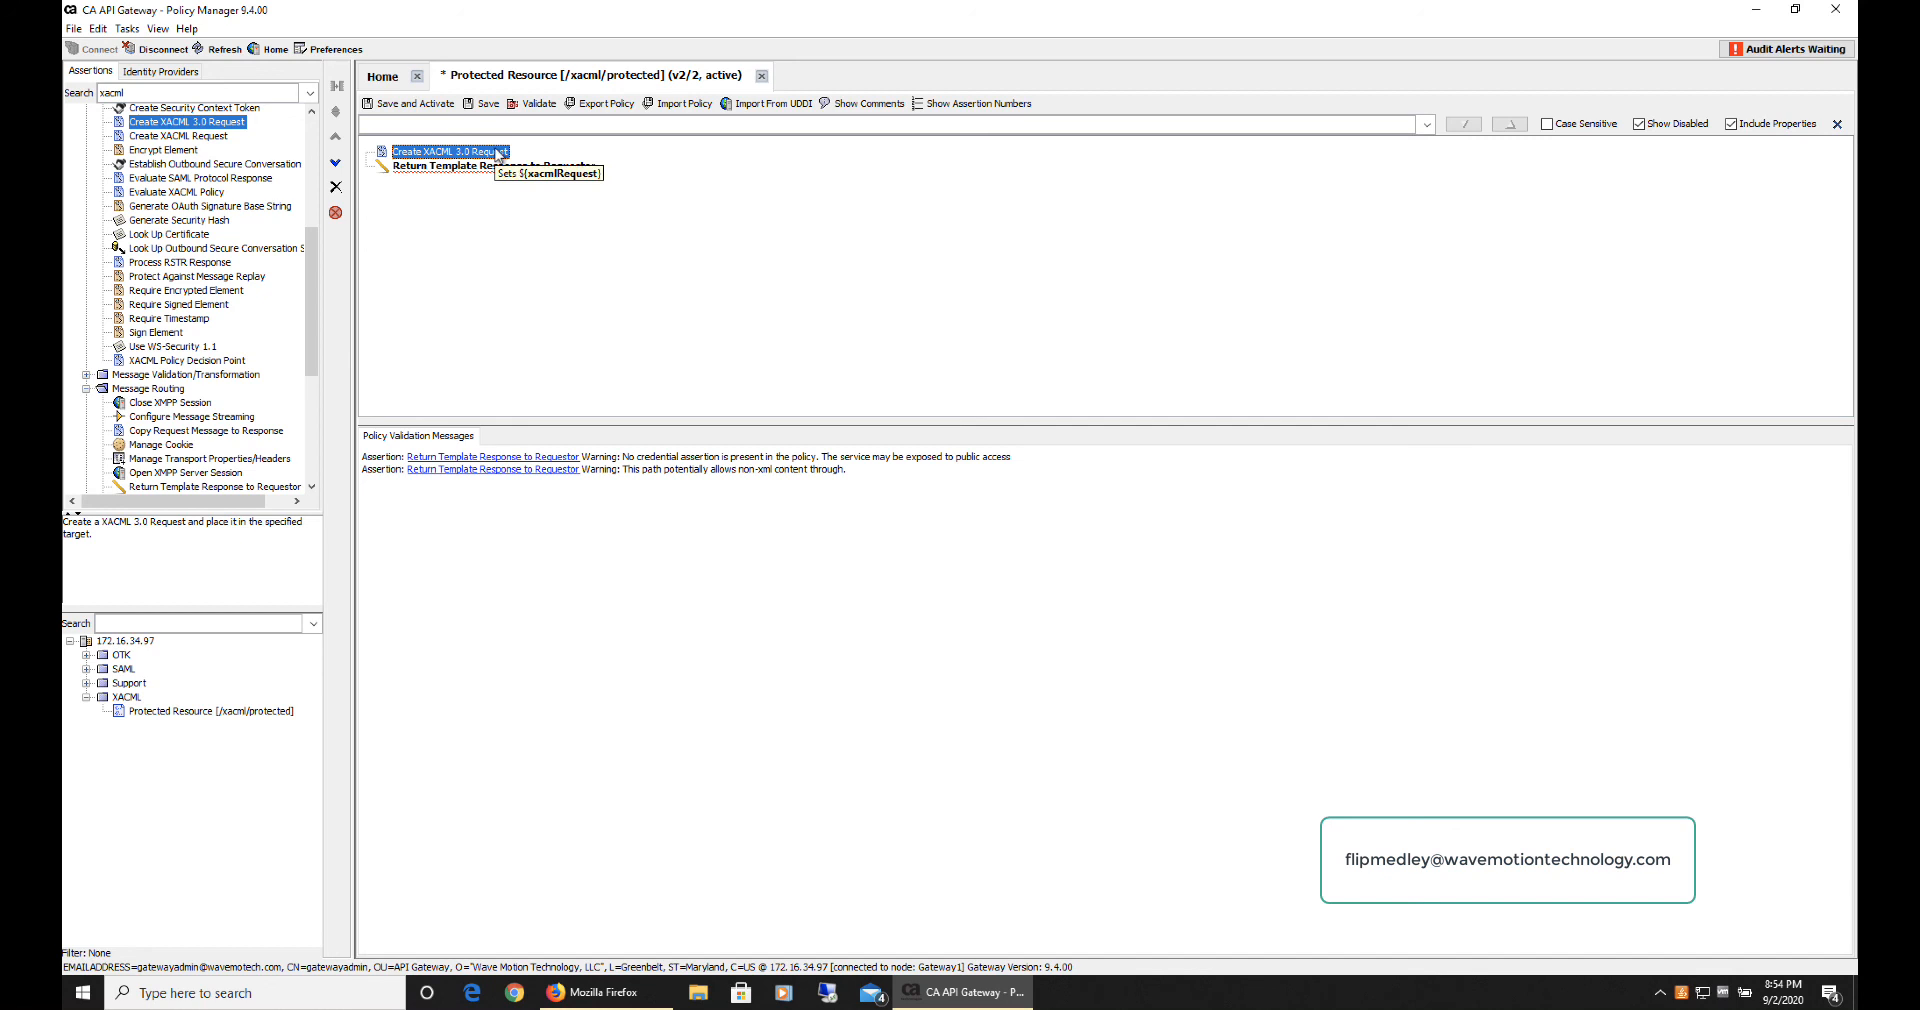
pyautogui.click(211, 90)
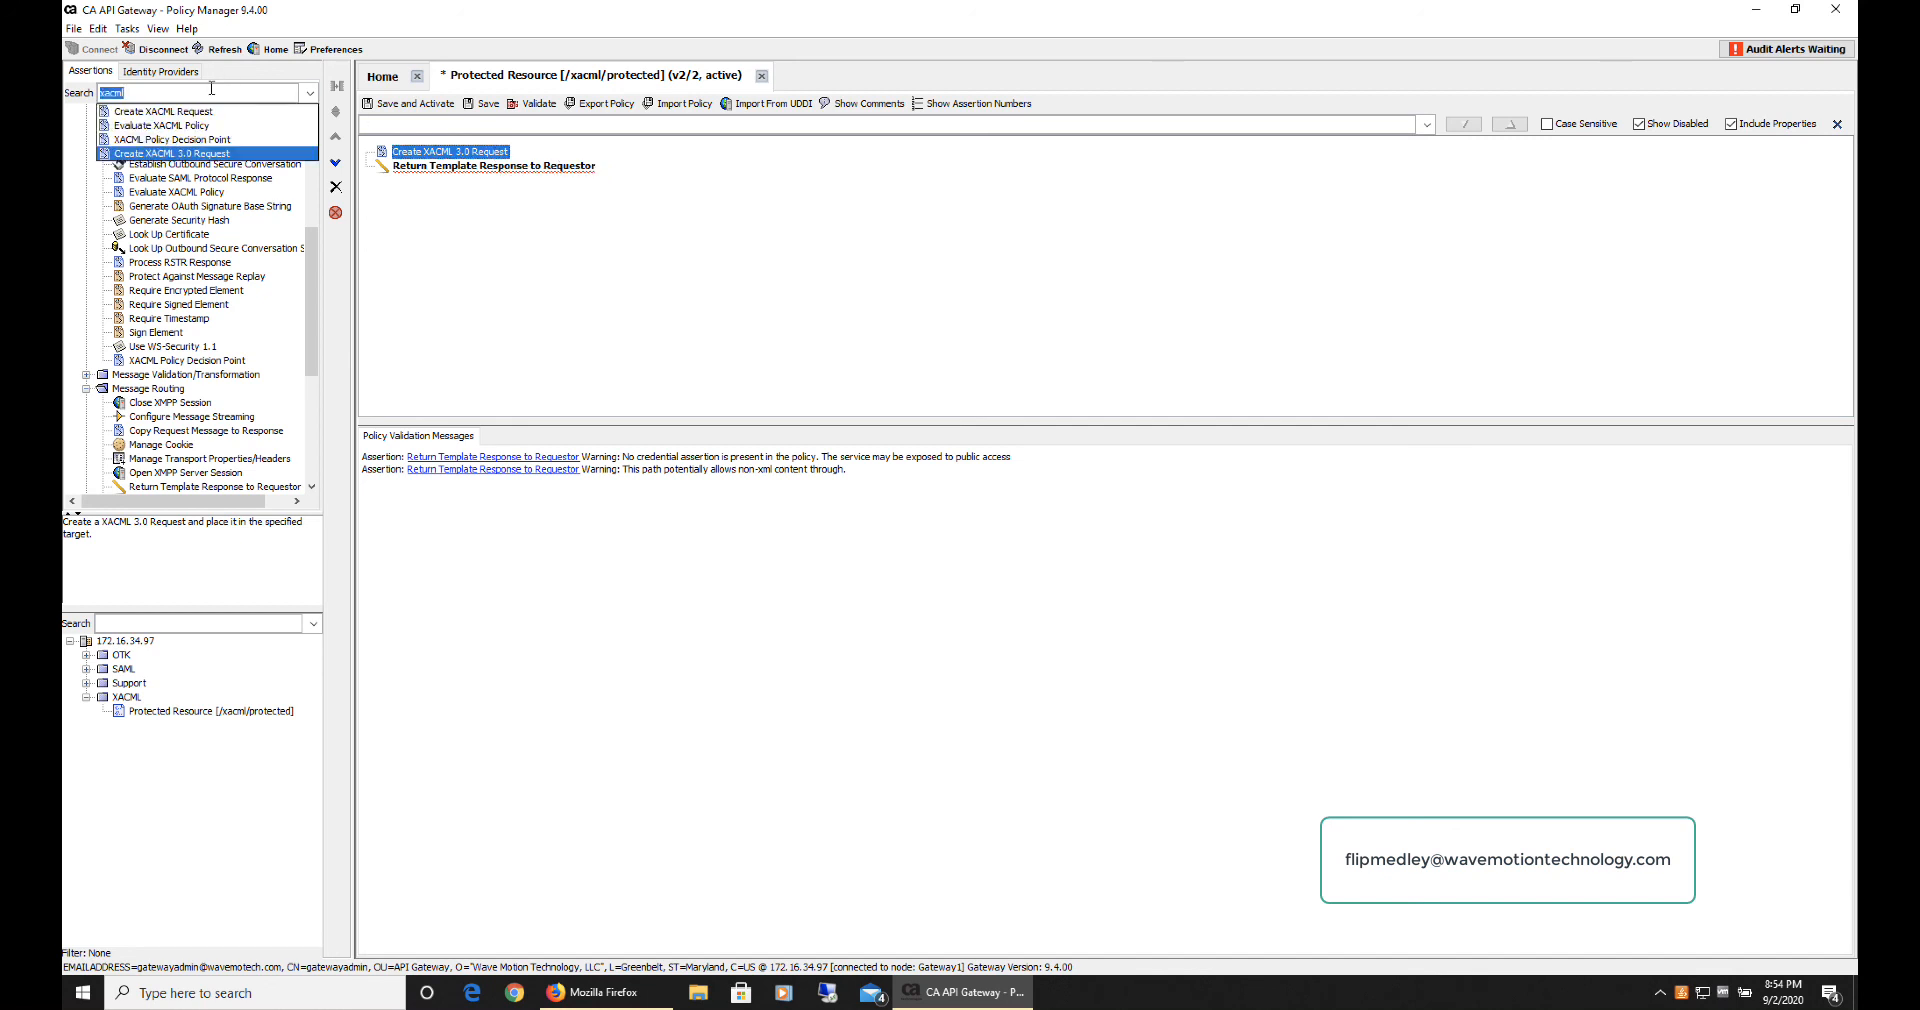
pyautogui.write('route')
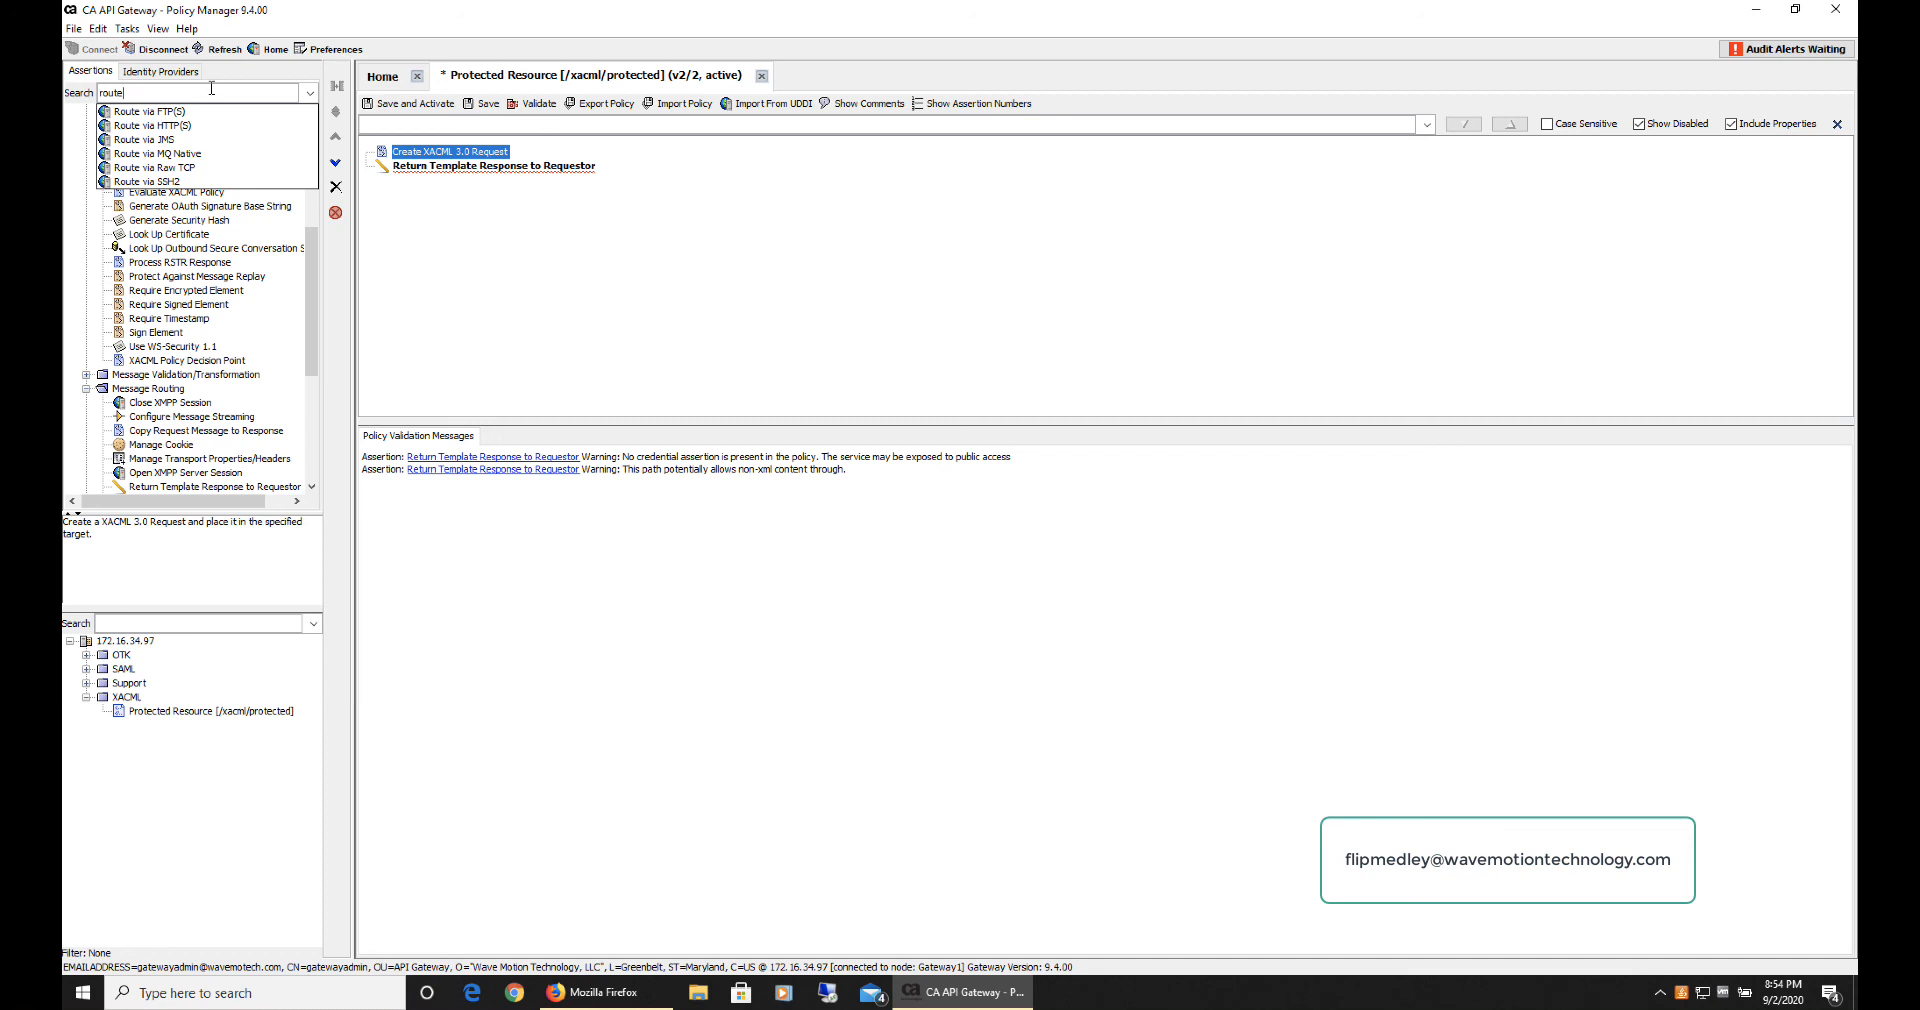
pyautogui.click(205, 125)
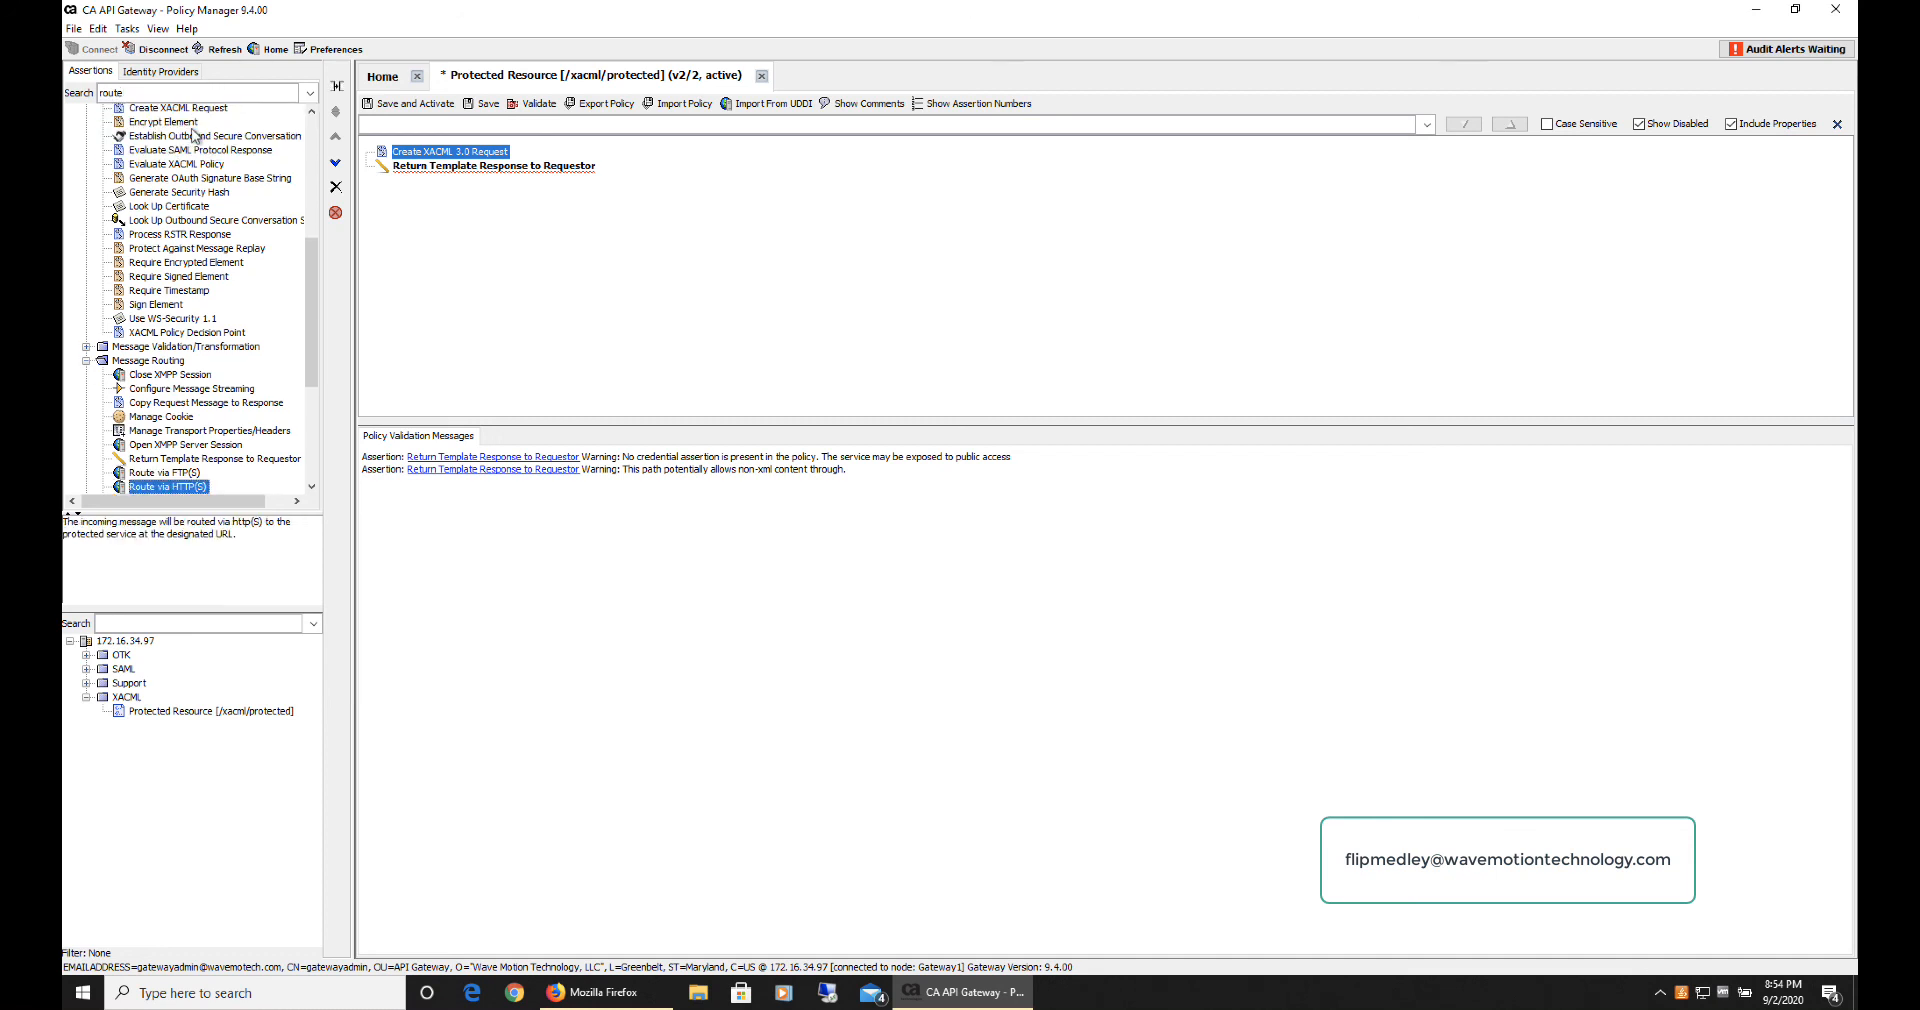
pyautogui.moveTo(185, 486); pyautogui.dragTo(495, 166)
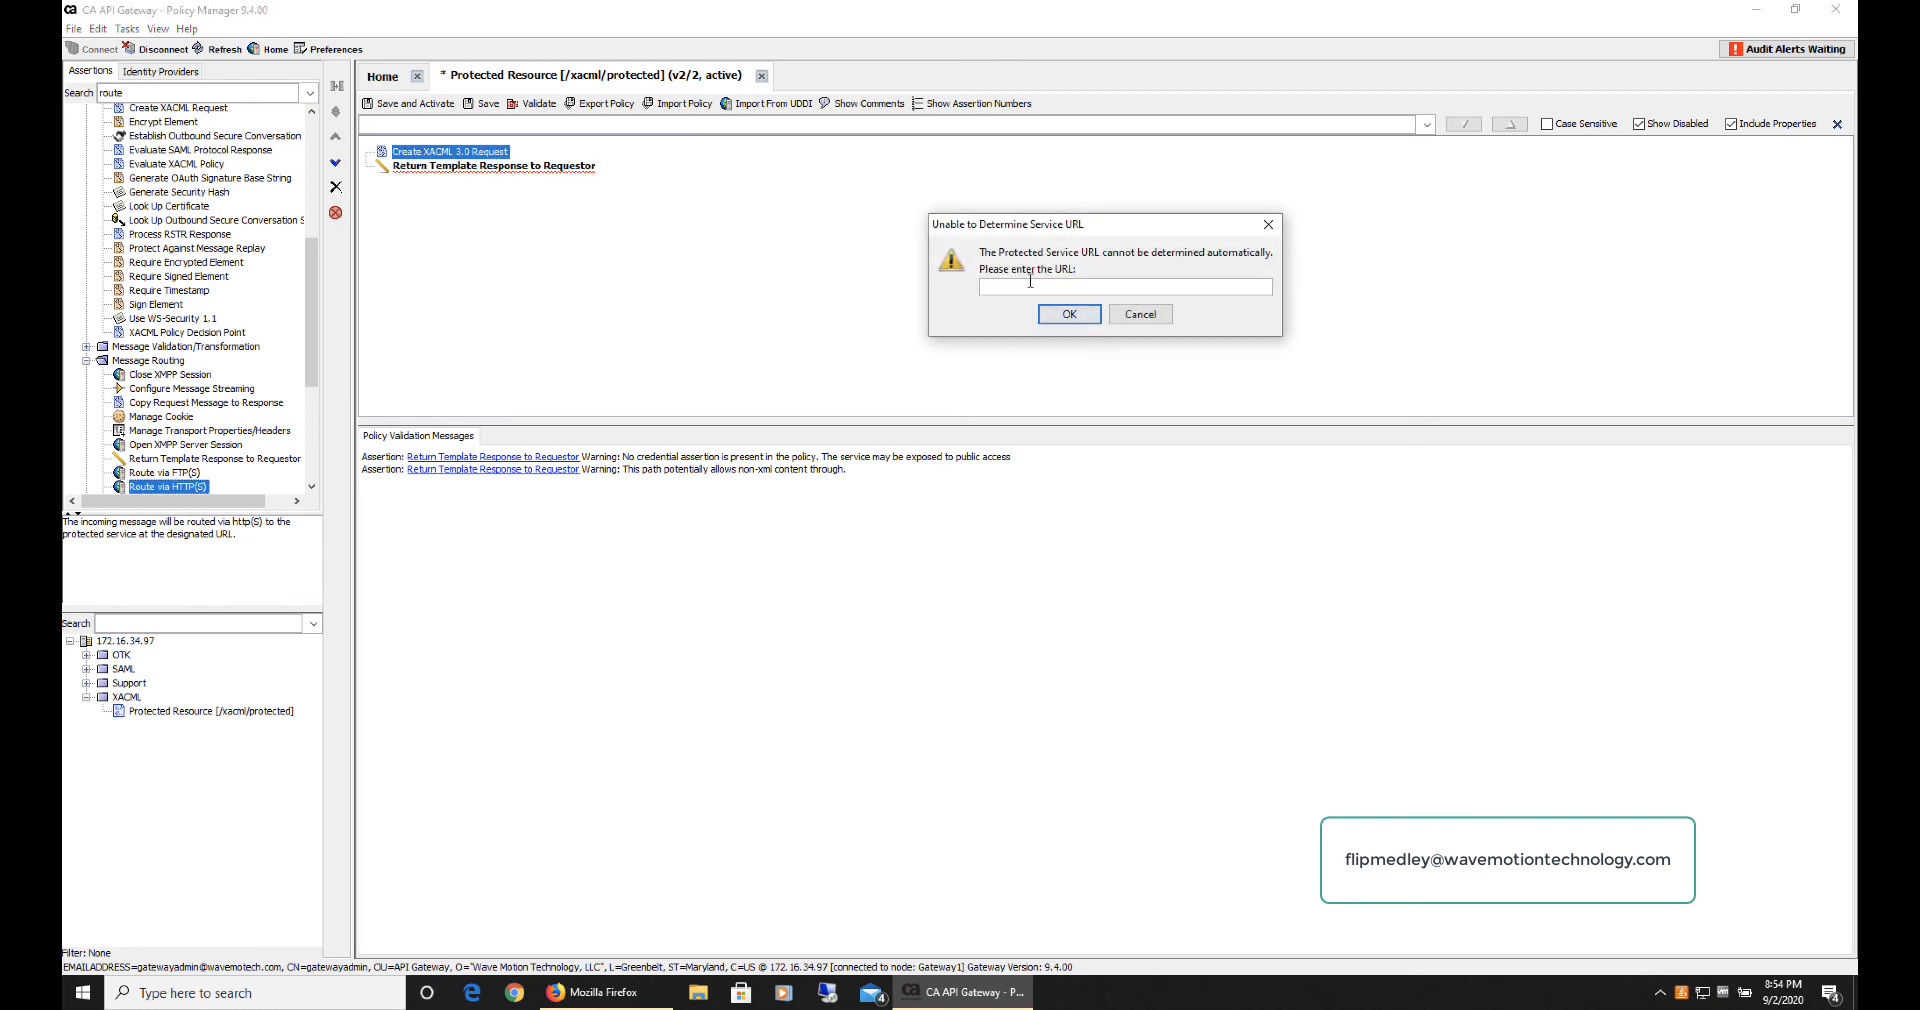
pyautogui.write('https://172.16.34')
pyautogui.write('.97:9443/xacml/pdp')
pyautogui.moveTo(1096, 288); pyautogui.dragTo(1172, 290)
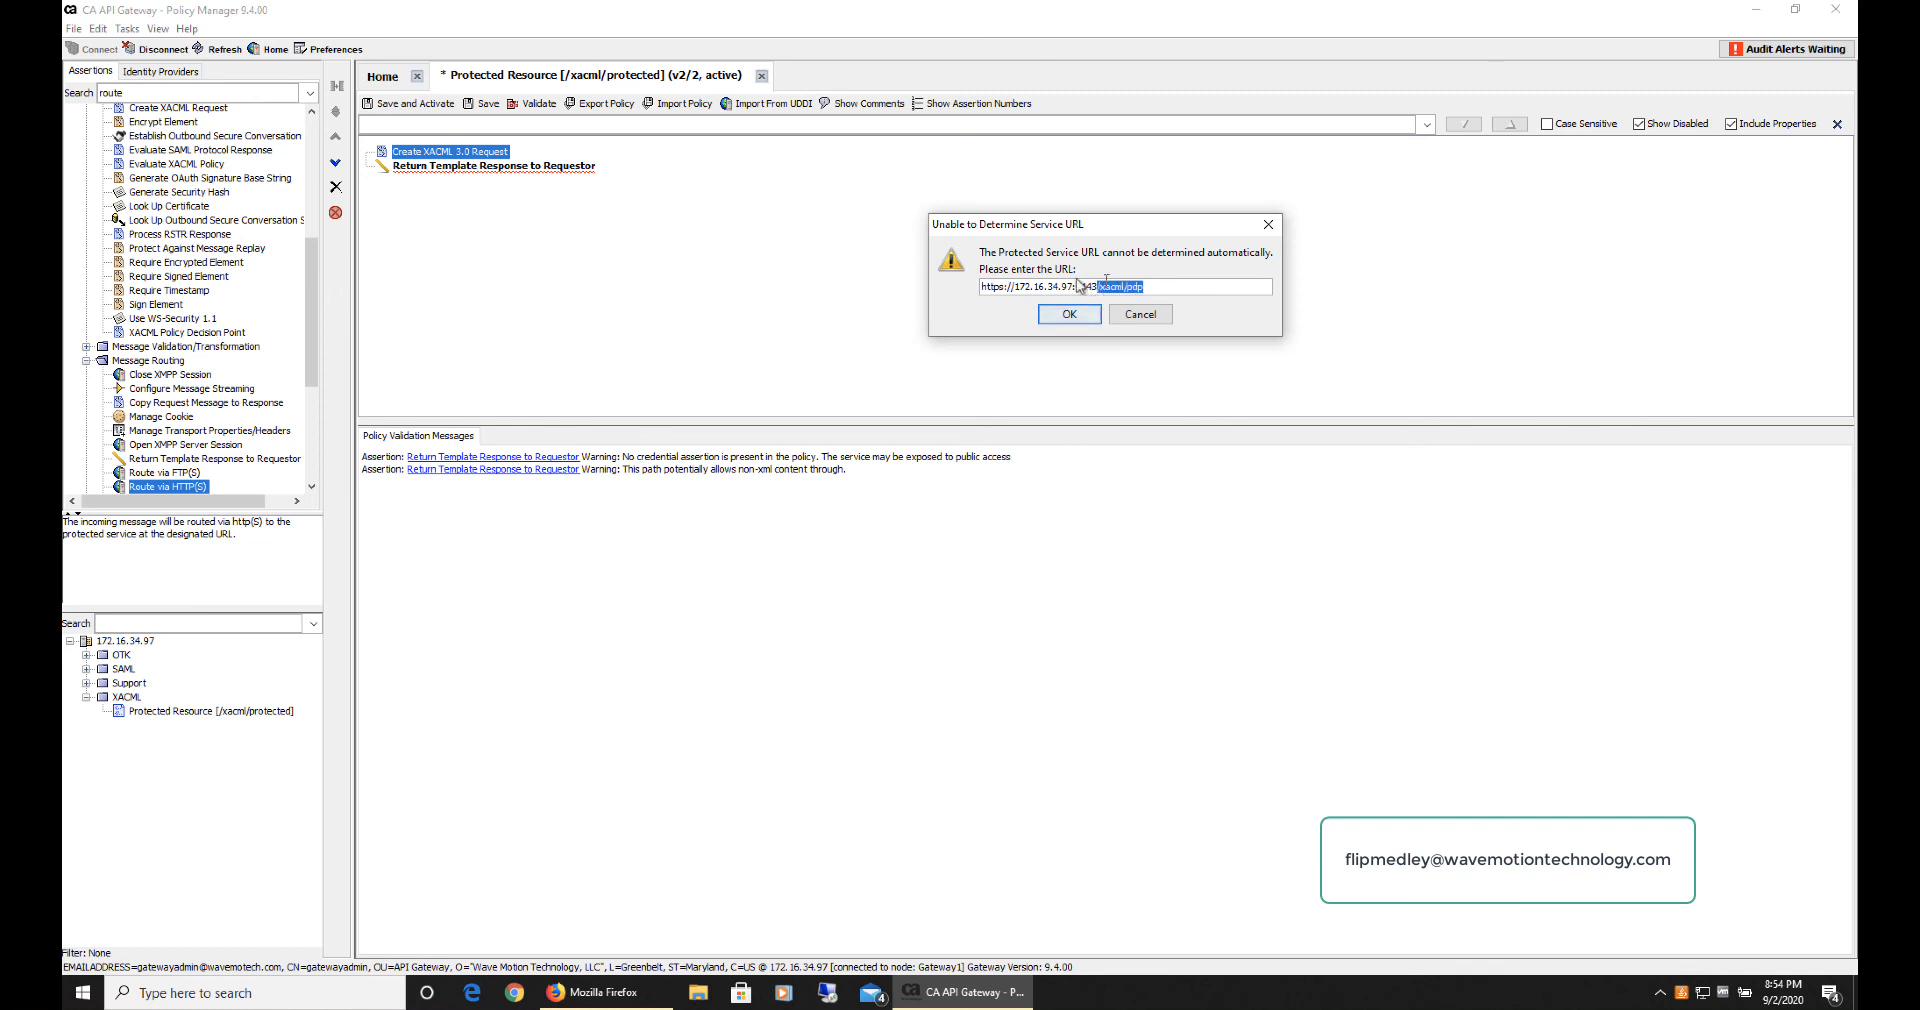
pyautogui.click(1035, 286)
pyautogui.moveTo(1099, 286); pyautogui.dragTo(994, 287)
pyautogui.click(1073, 286)
pyautogui.click(1068, 314)
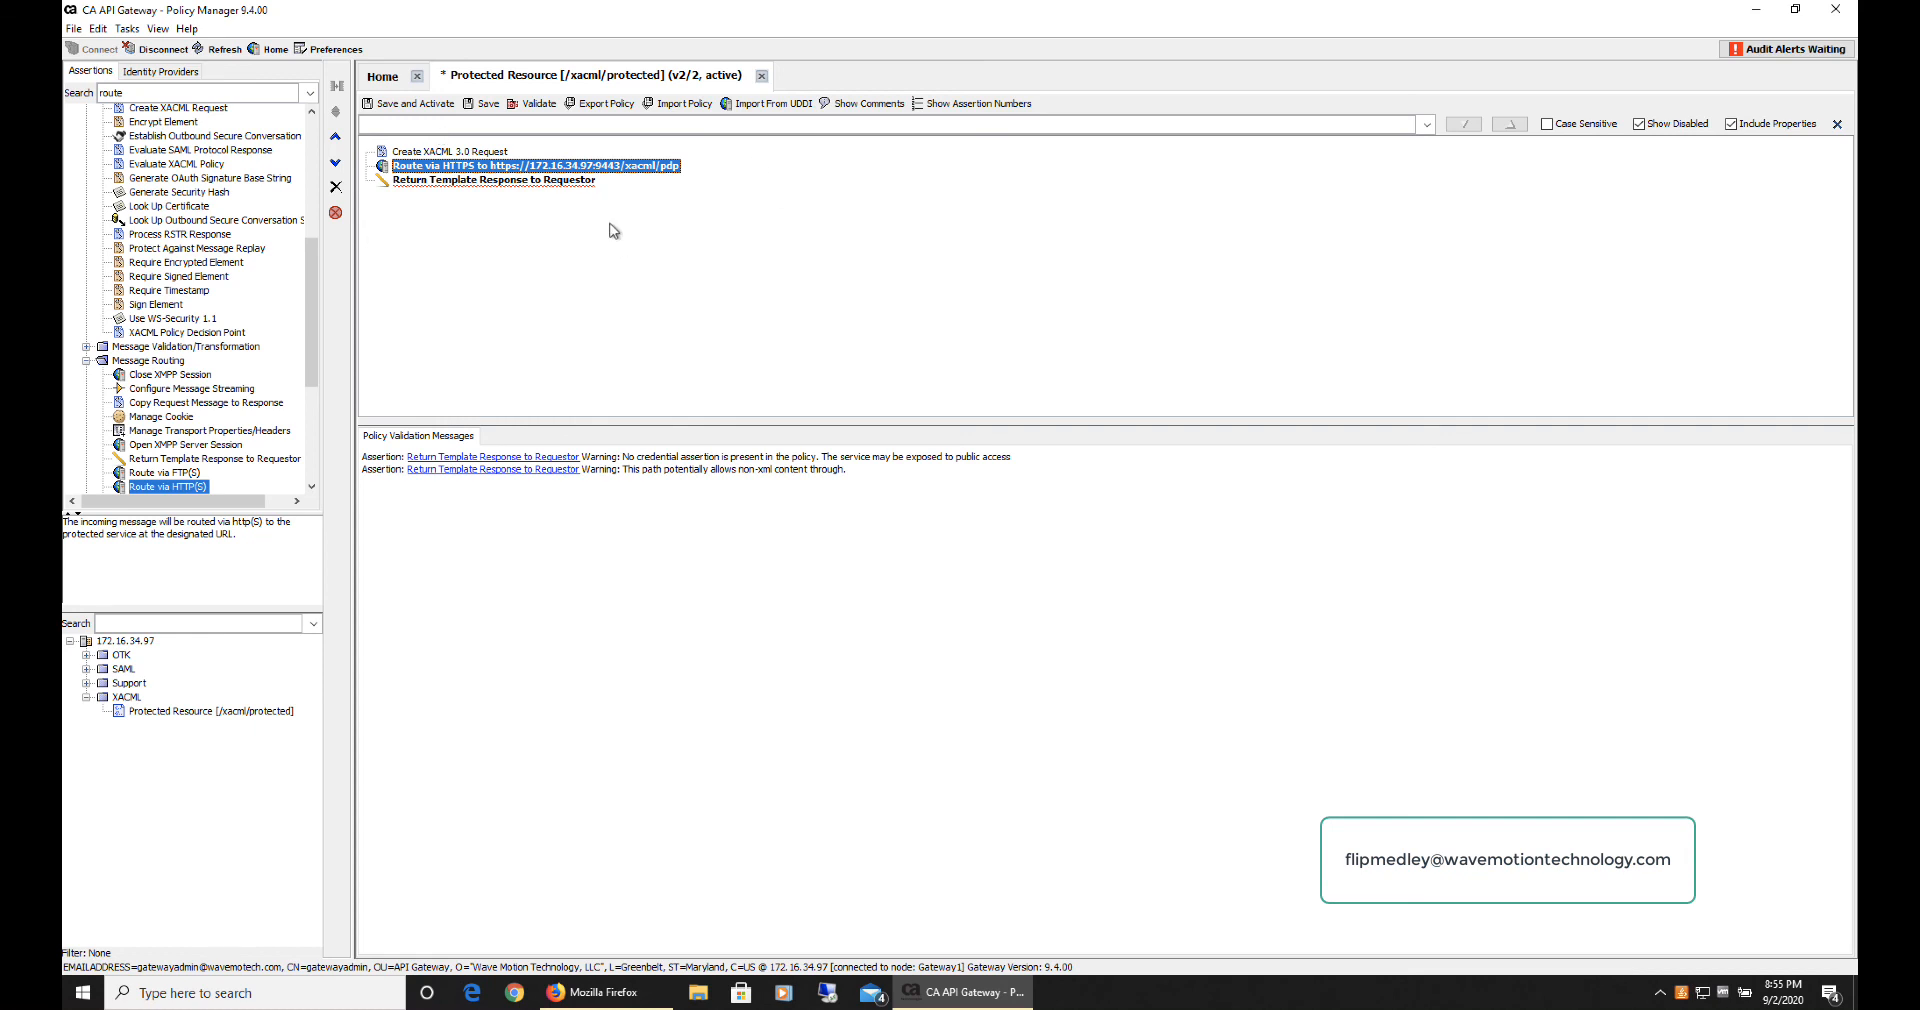
# Step: Disable the Return Template Response to Requestor assertion, and save and activate the Protected Resource policy
pyautogui.moveTo(551, 183)
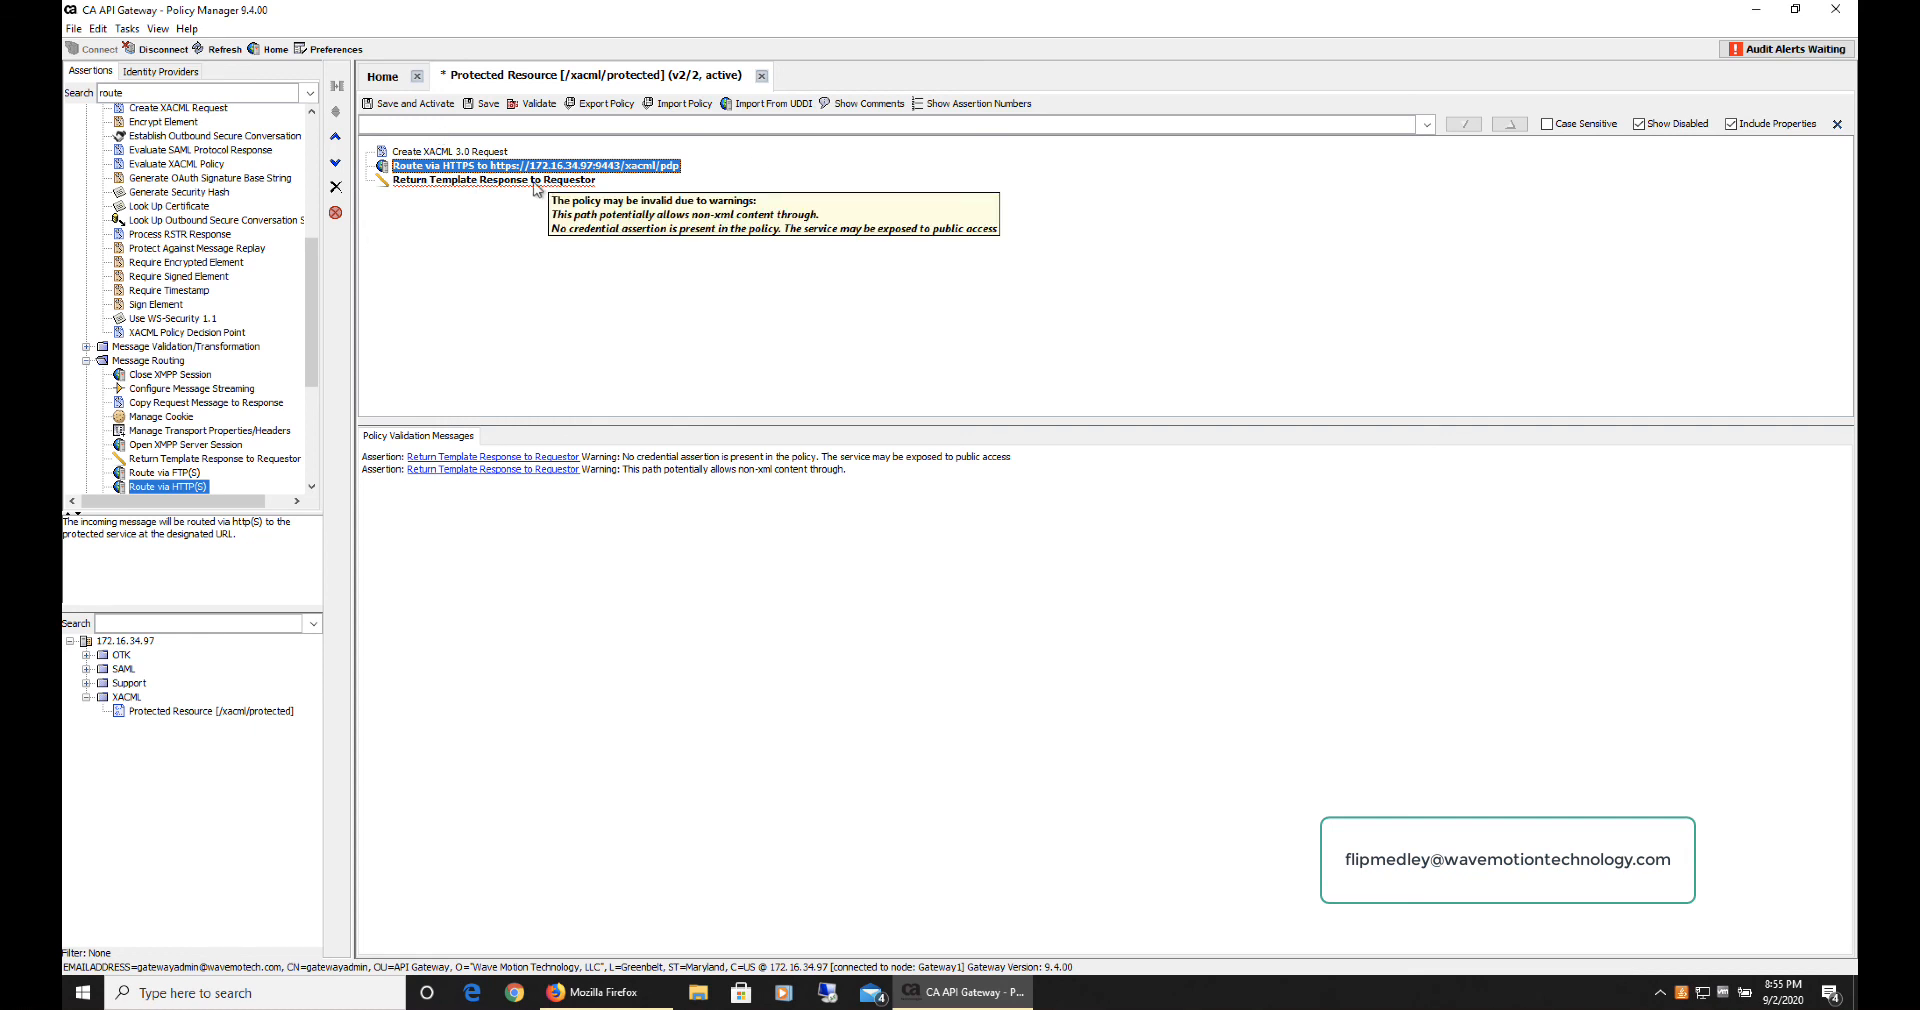
pyautogui.click(525, 181)
pyautogui.click(334, 212)
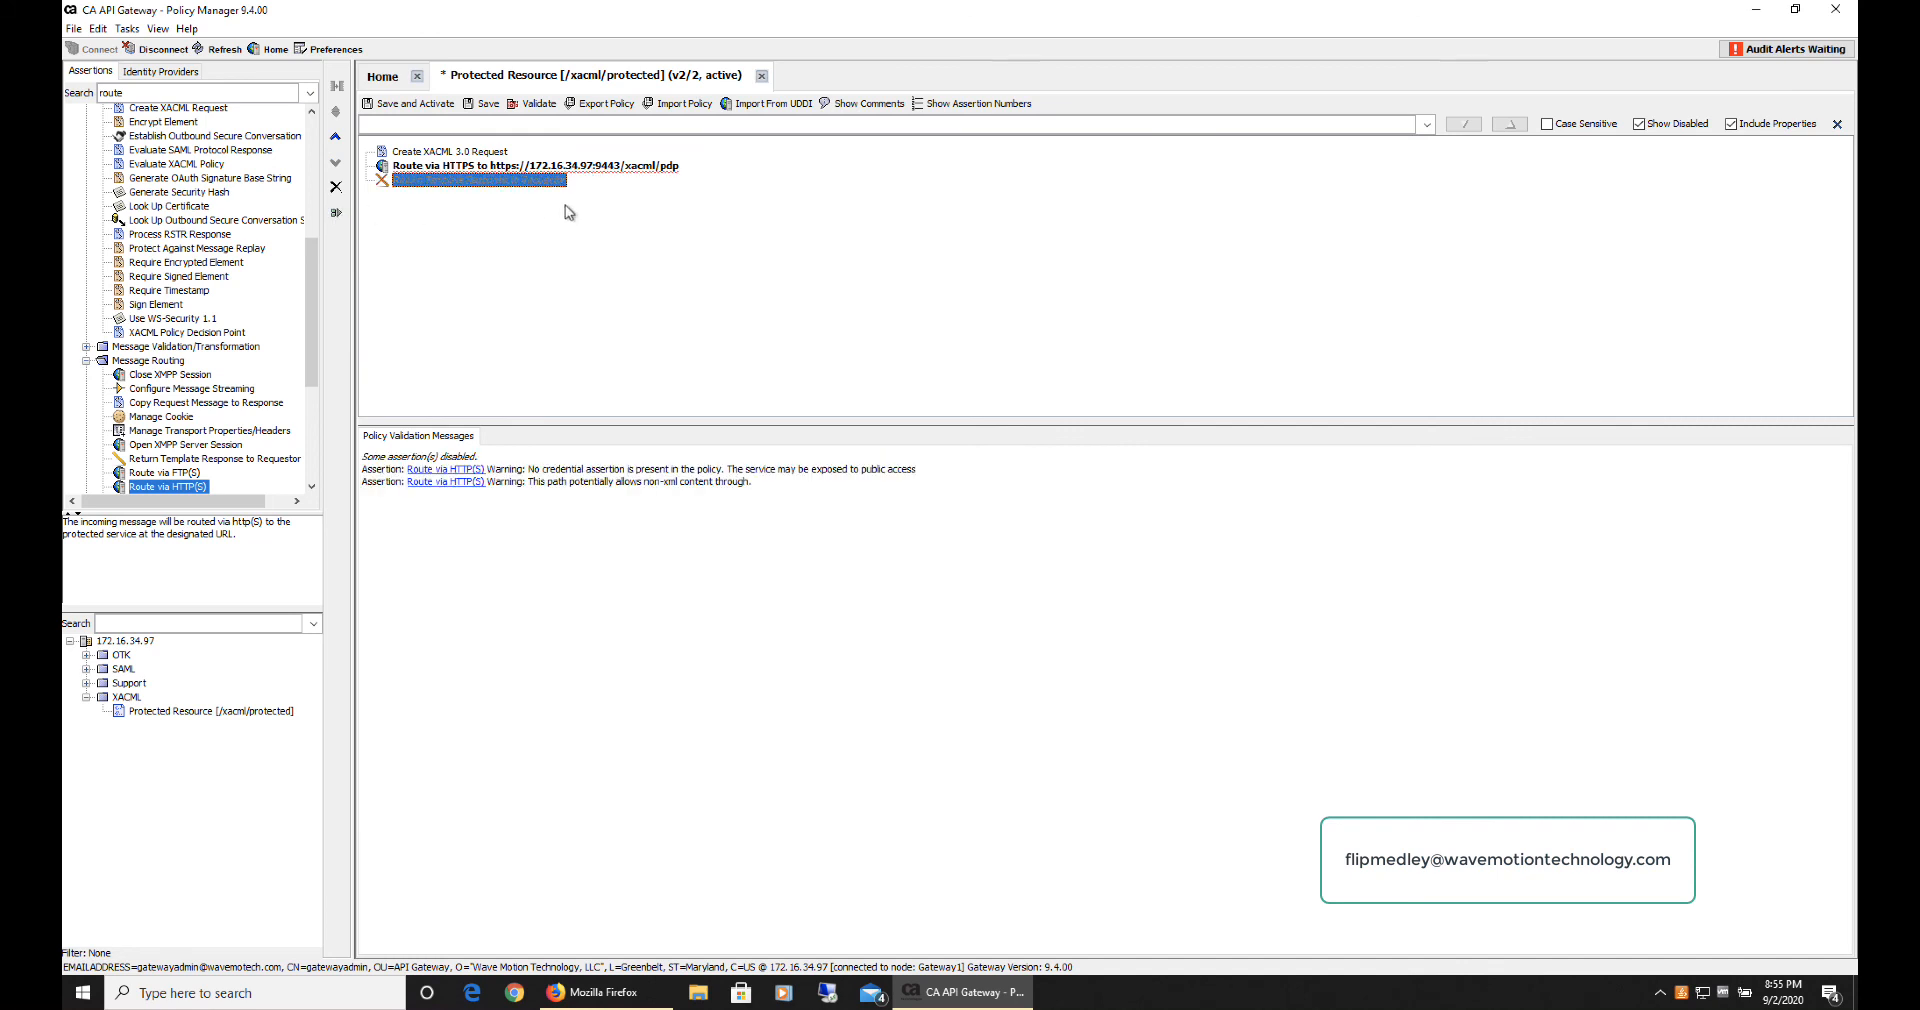
pyautogui.click(419, 217)
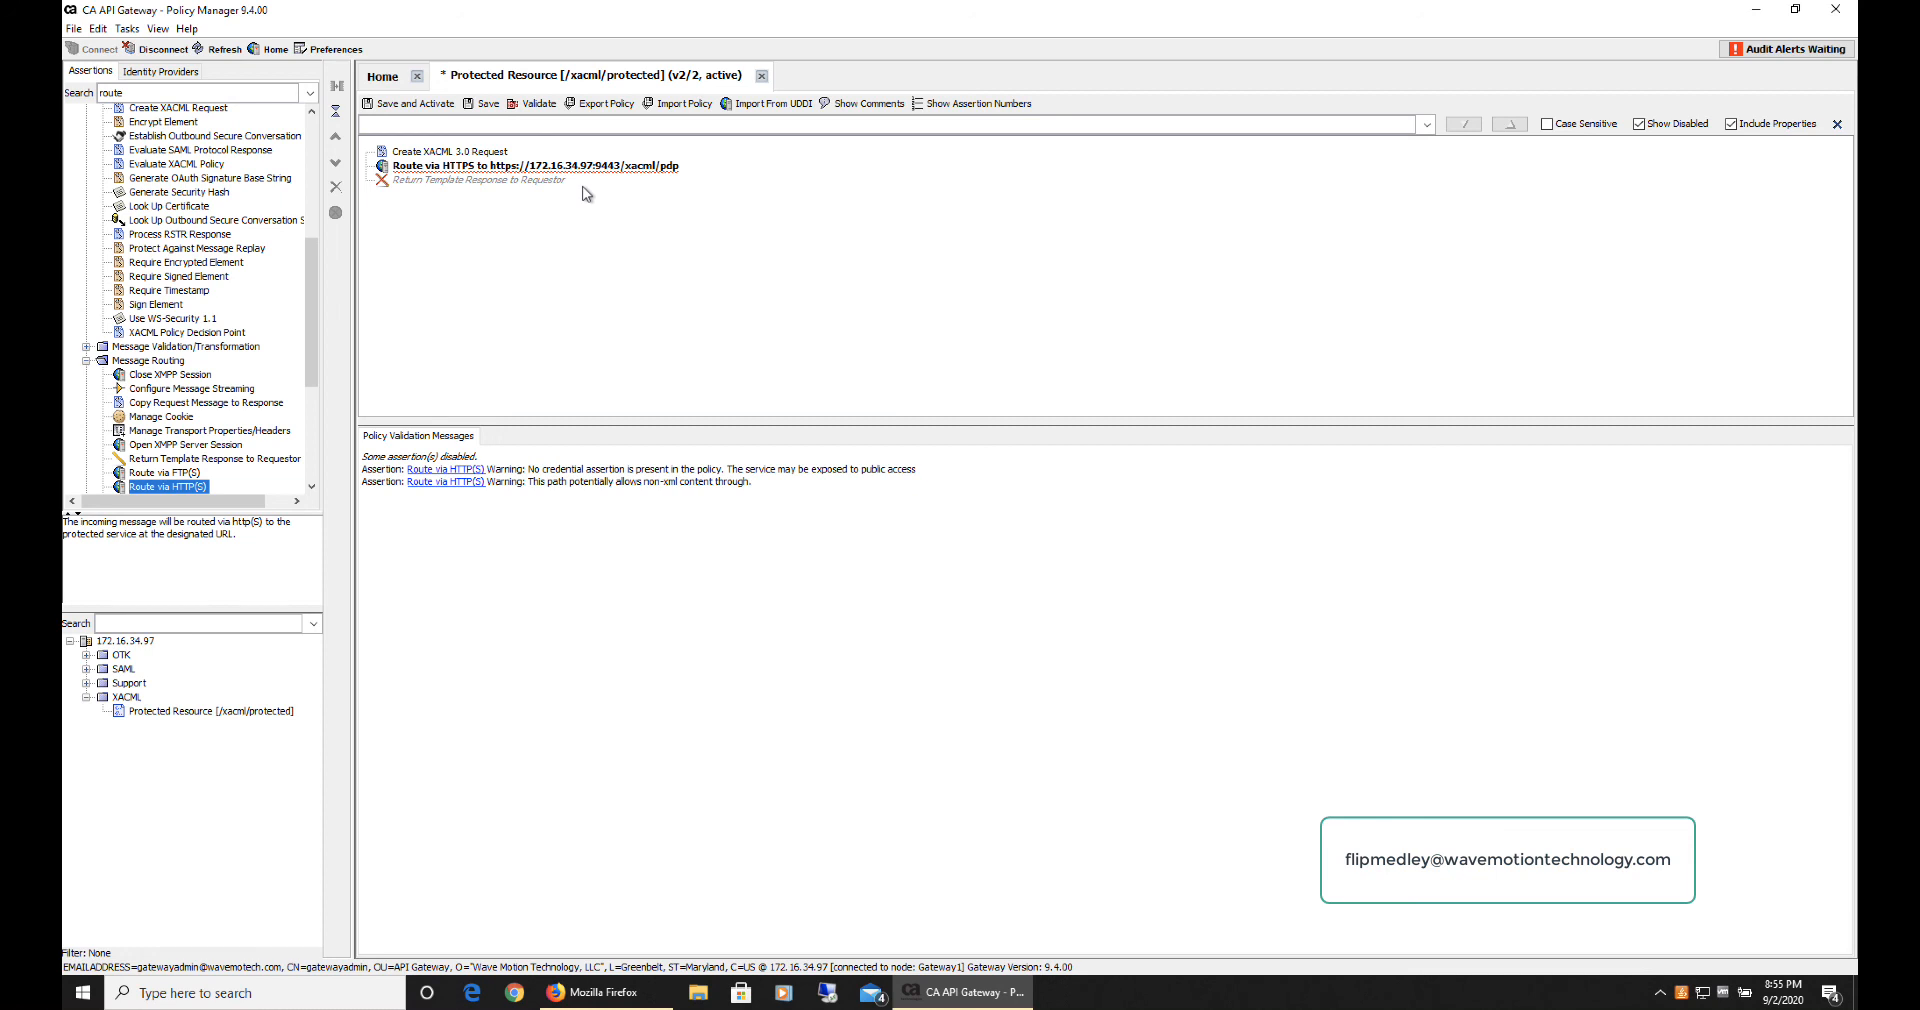
pyautogui.click(414, 112)
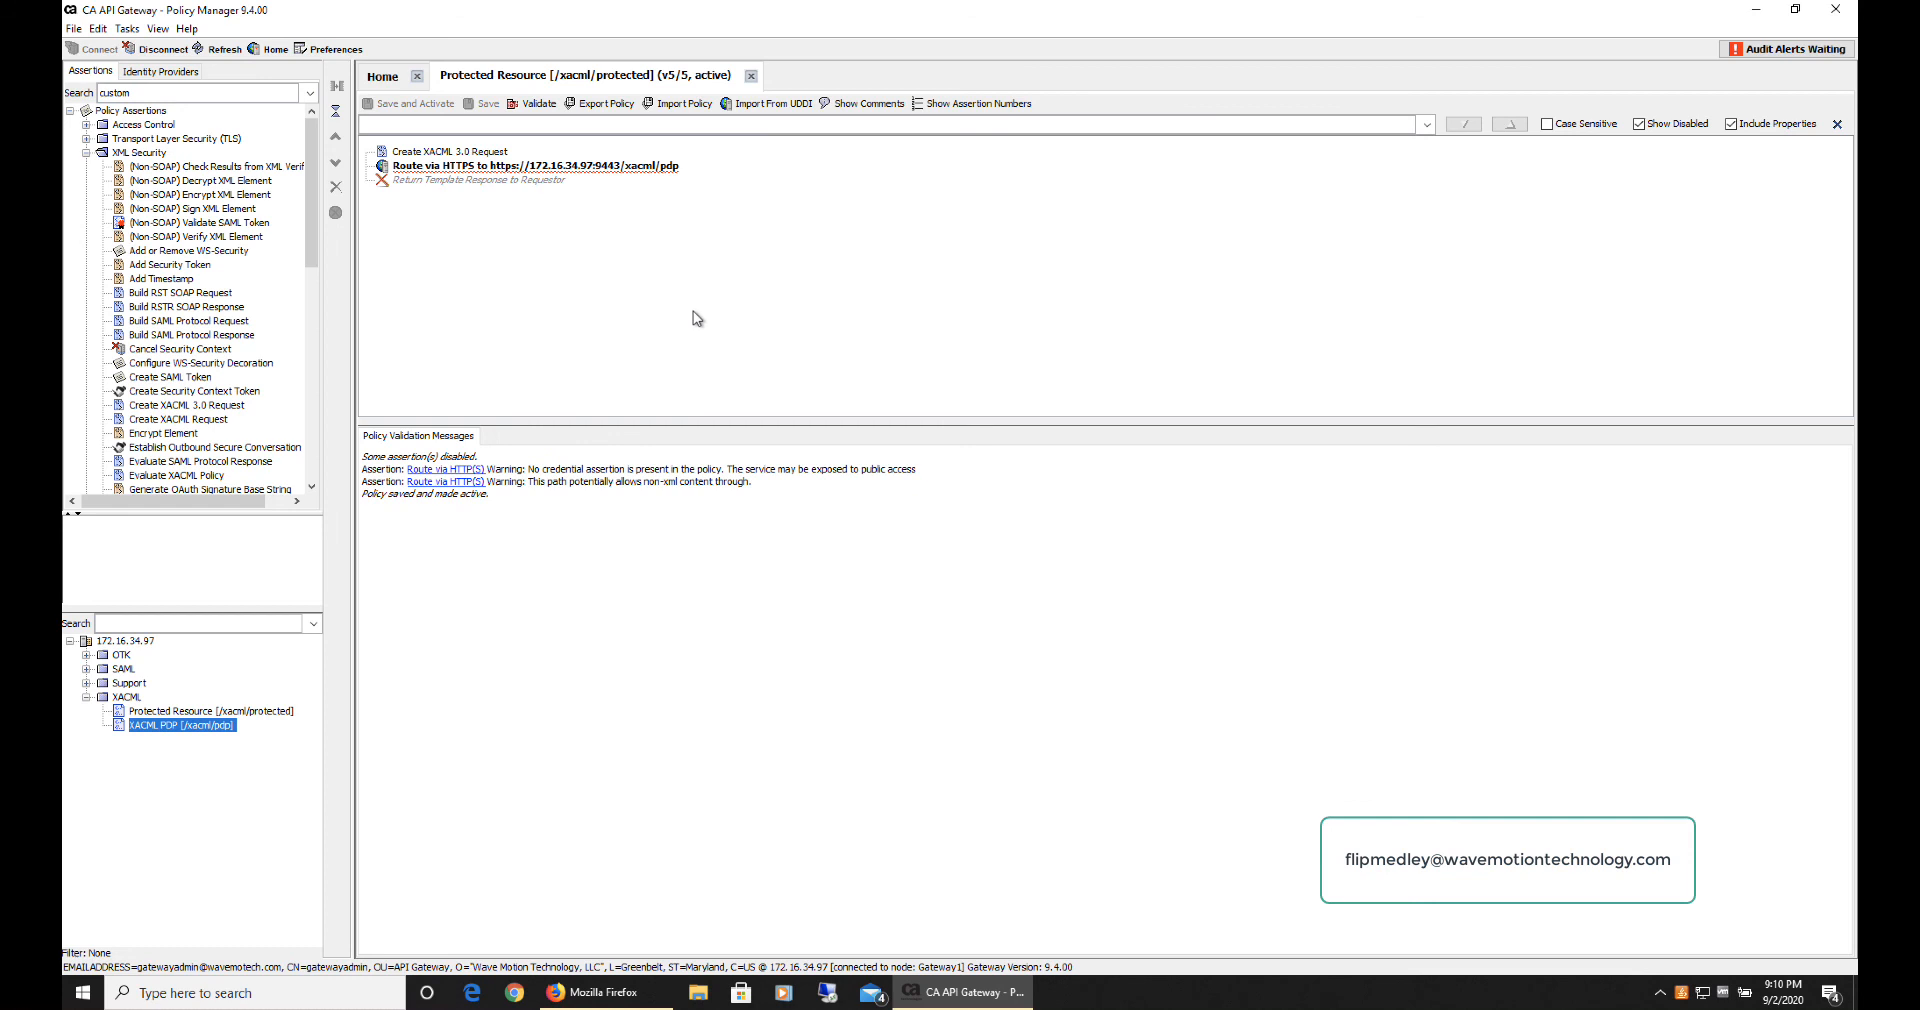
# Step: Set the HTTPS routing assertion's Request Source to xacmlRequest, and save and activate the policy
pyautogui.doubleClick(615, 168)
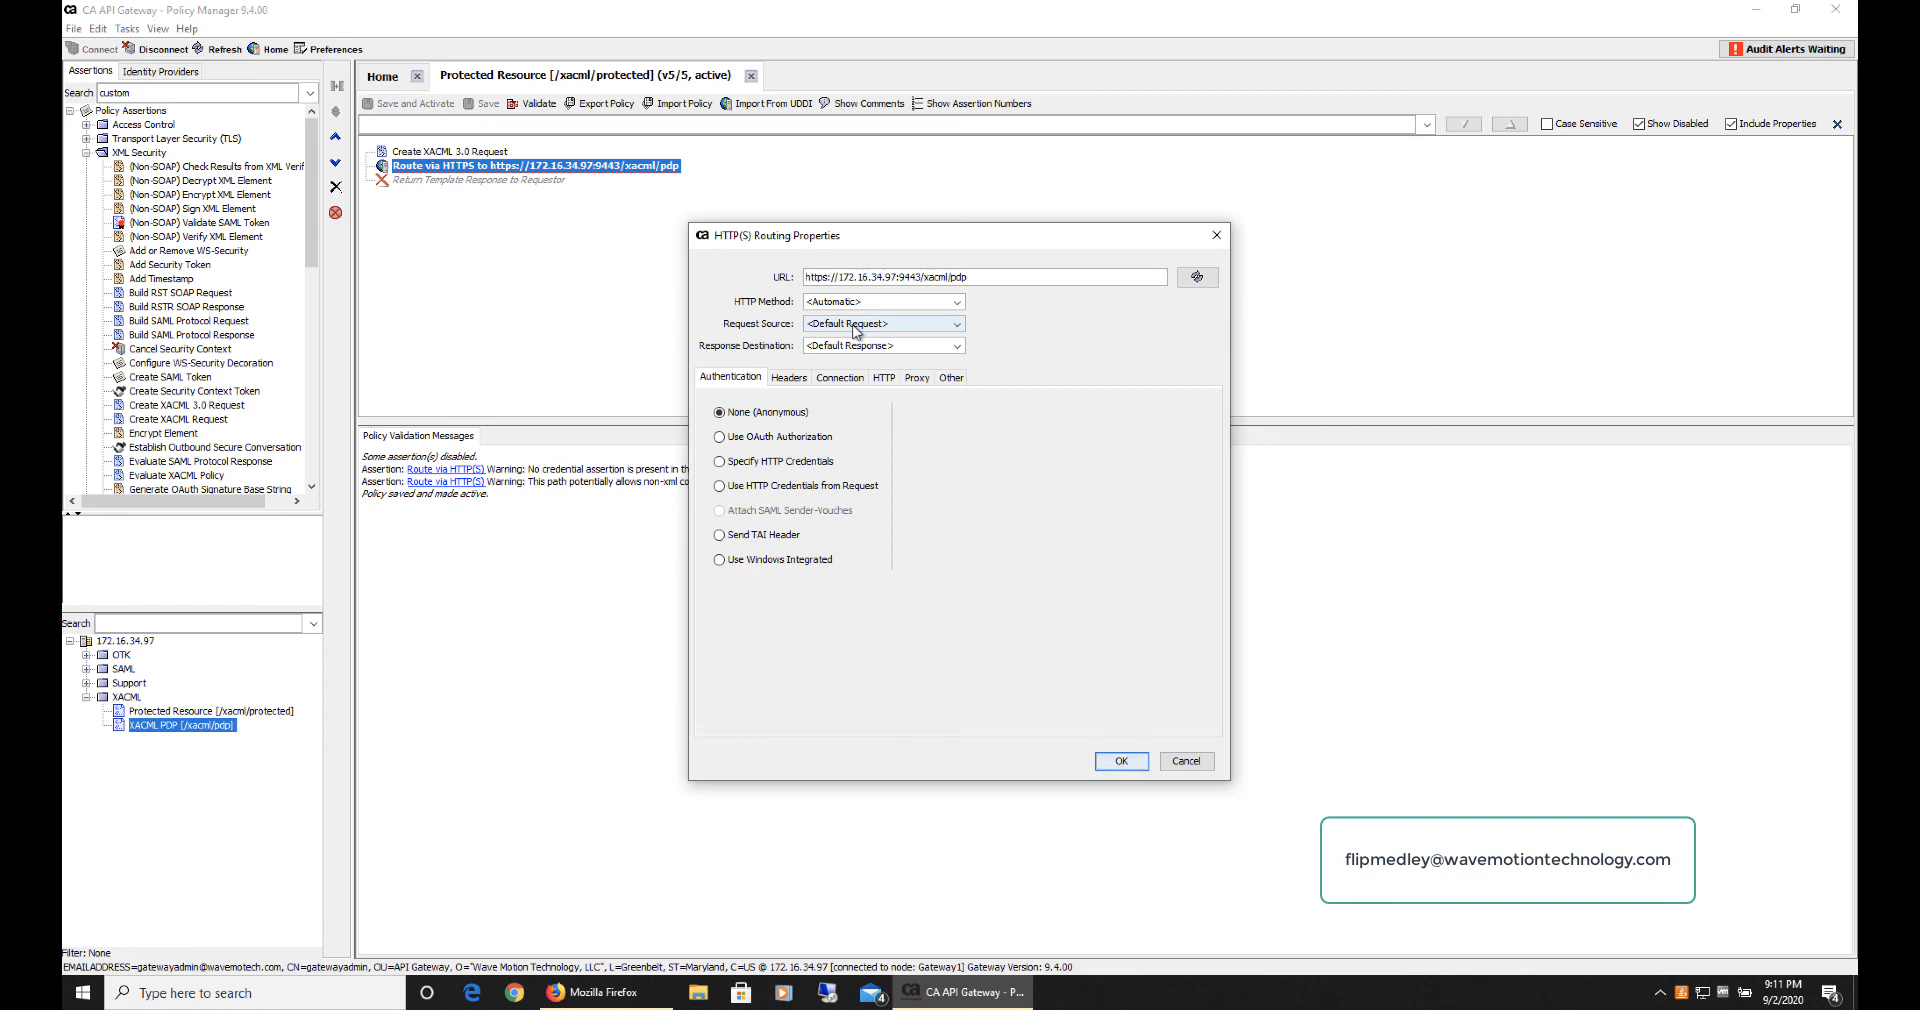
pyautogui.click(939, 329)
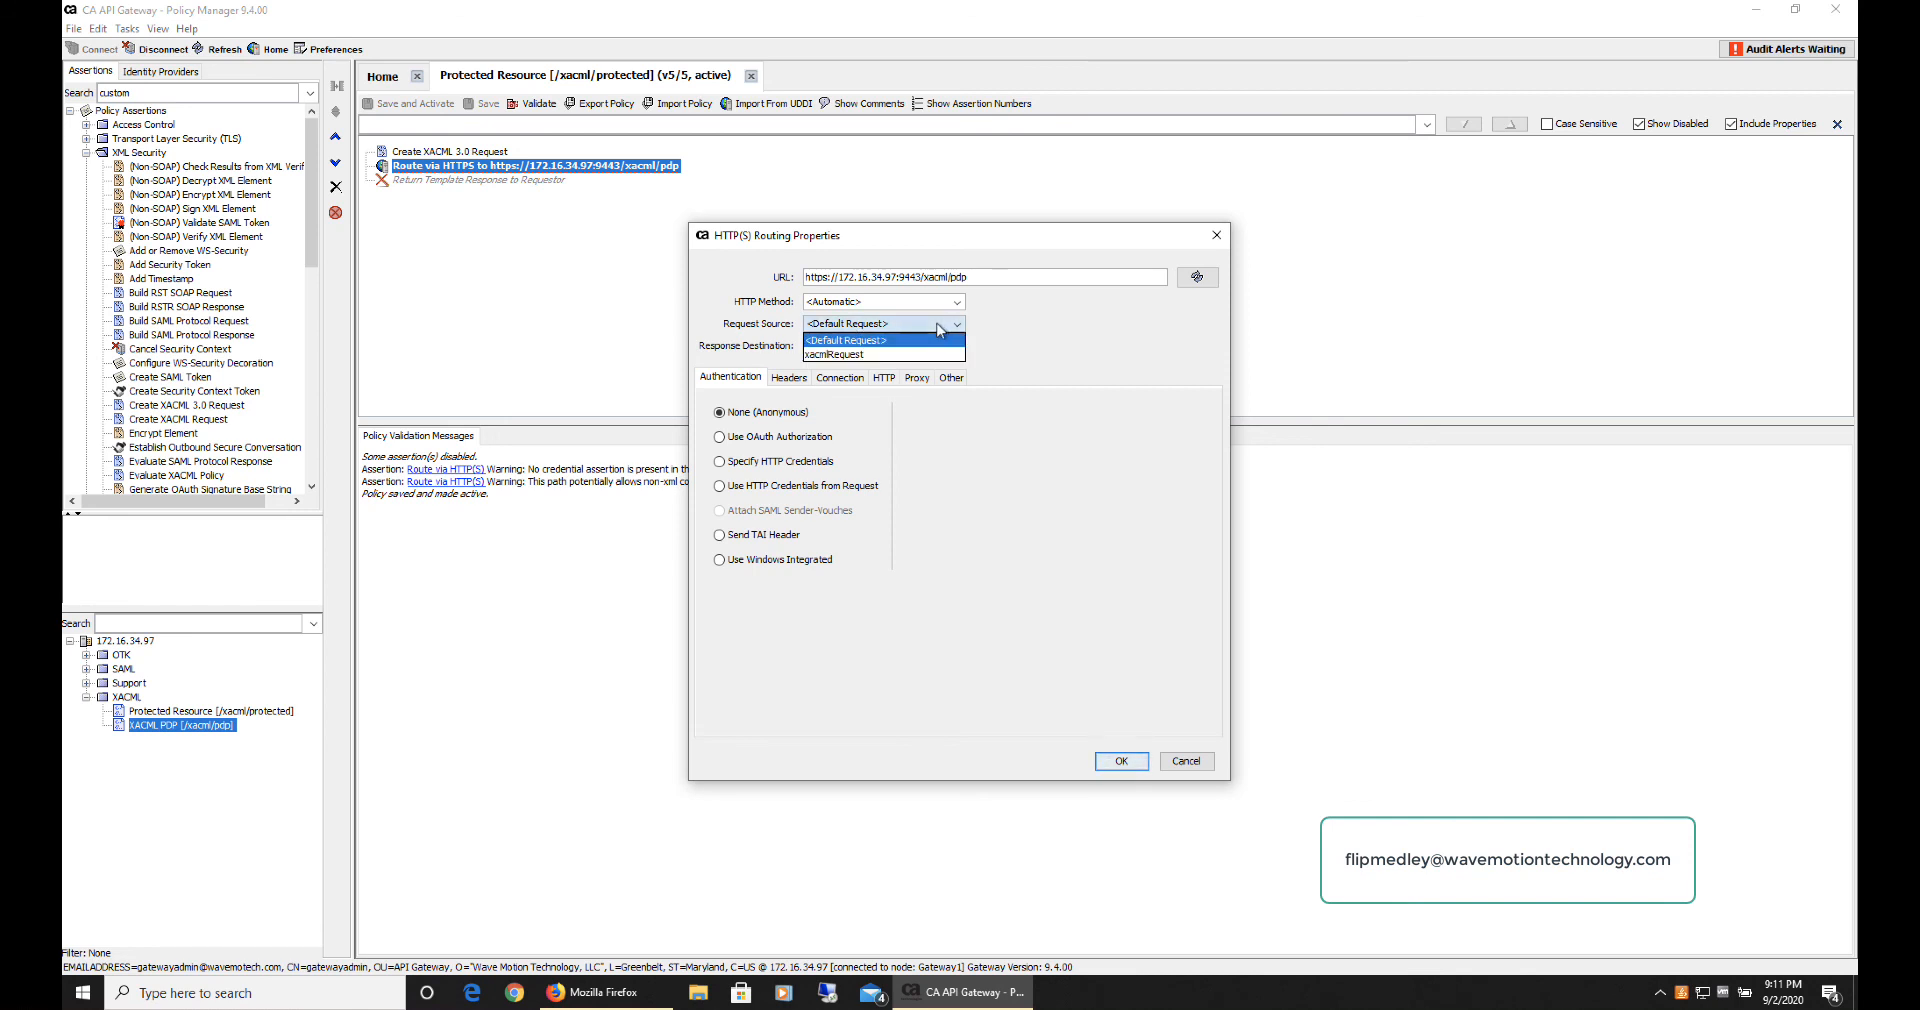
pyautogui.click(870, 354)
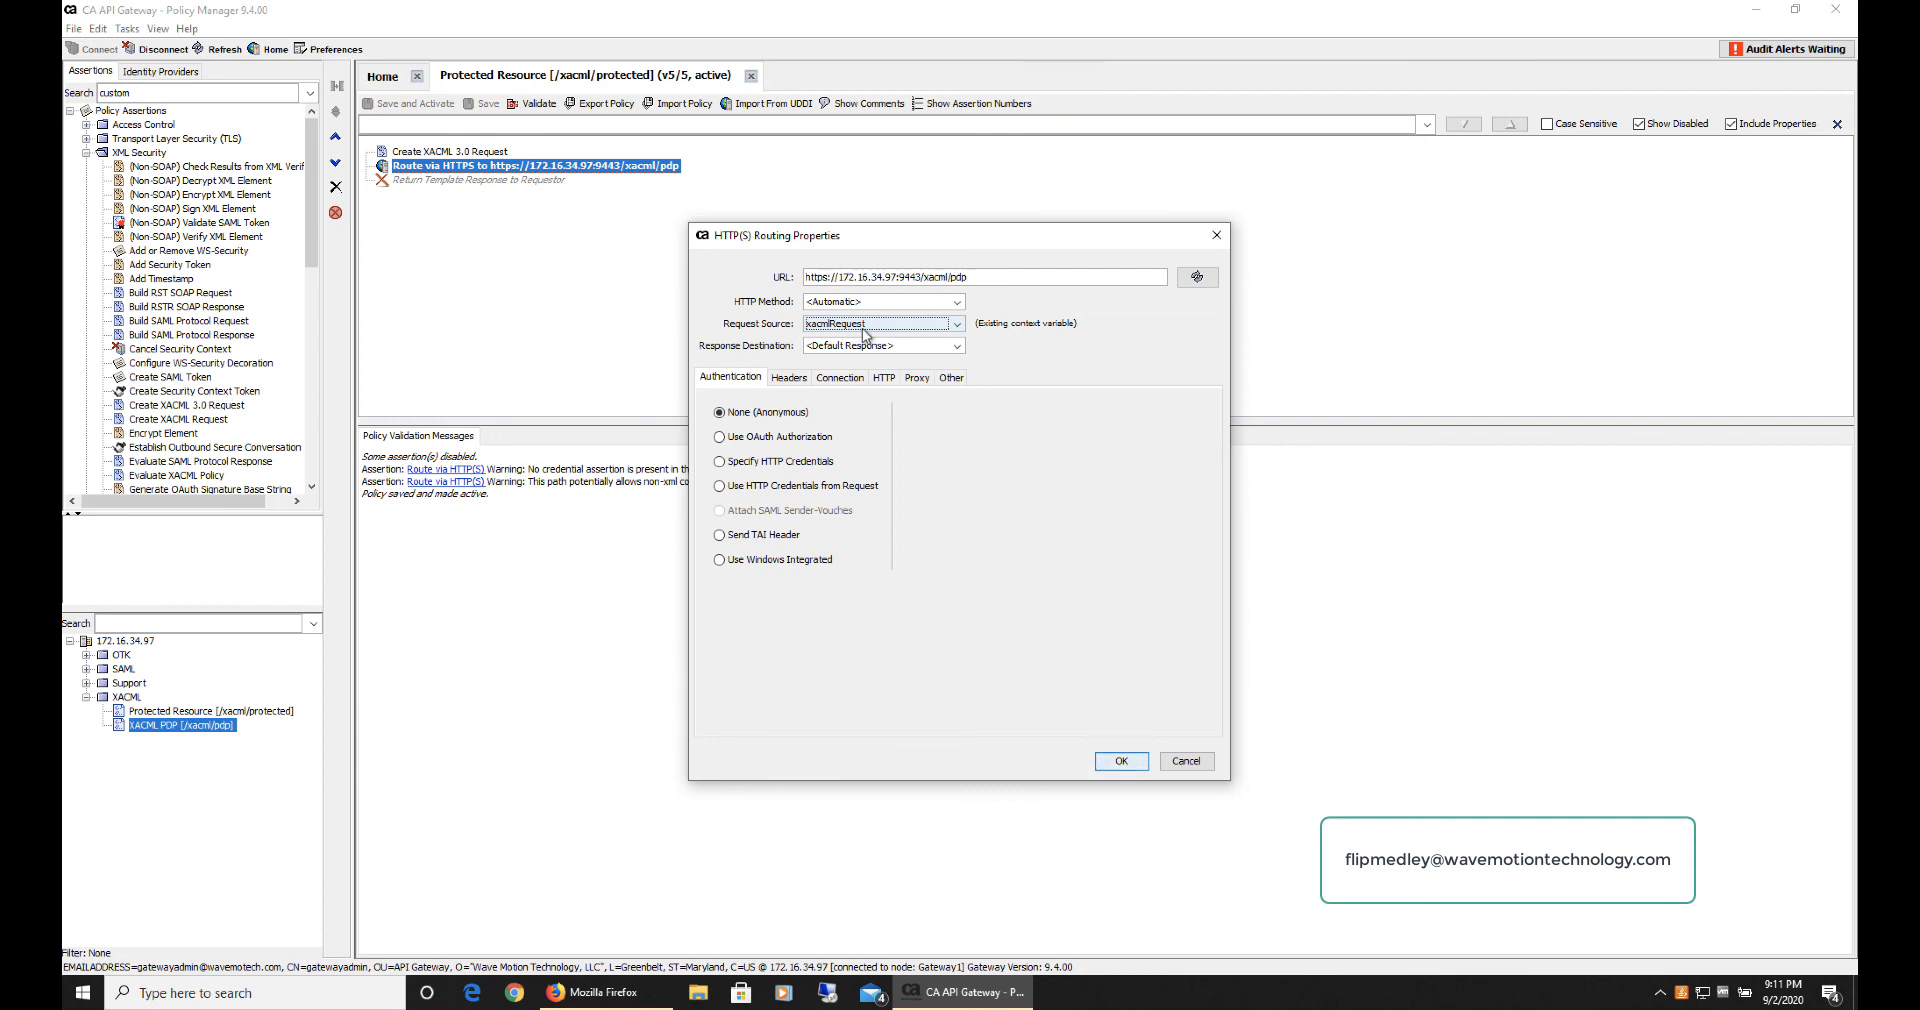
pyautogui.click(1121, 761)
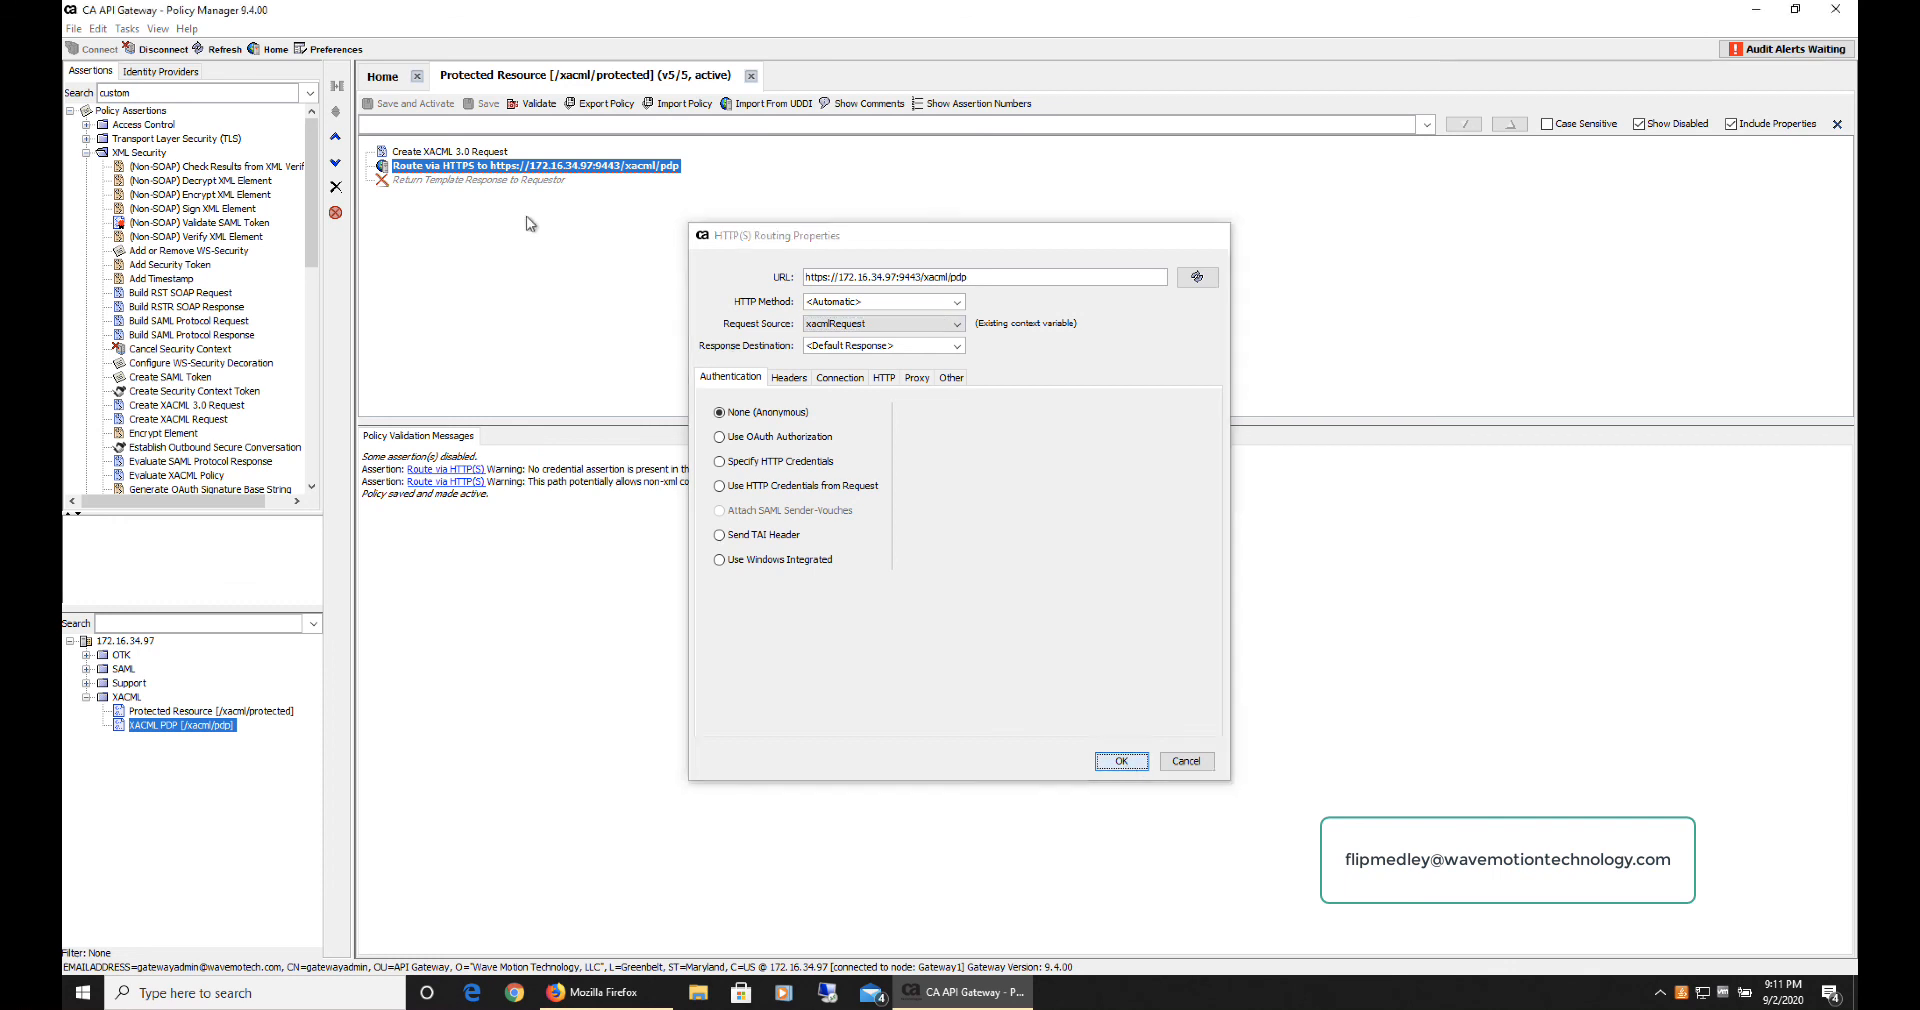
pyautogui.click(408, 105)
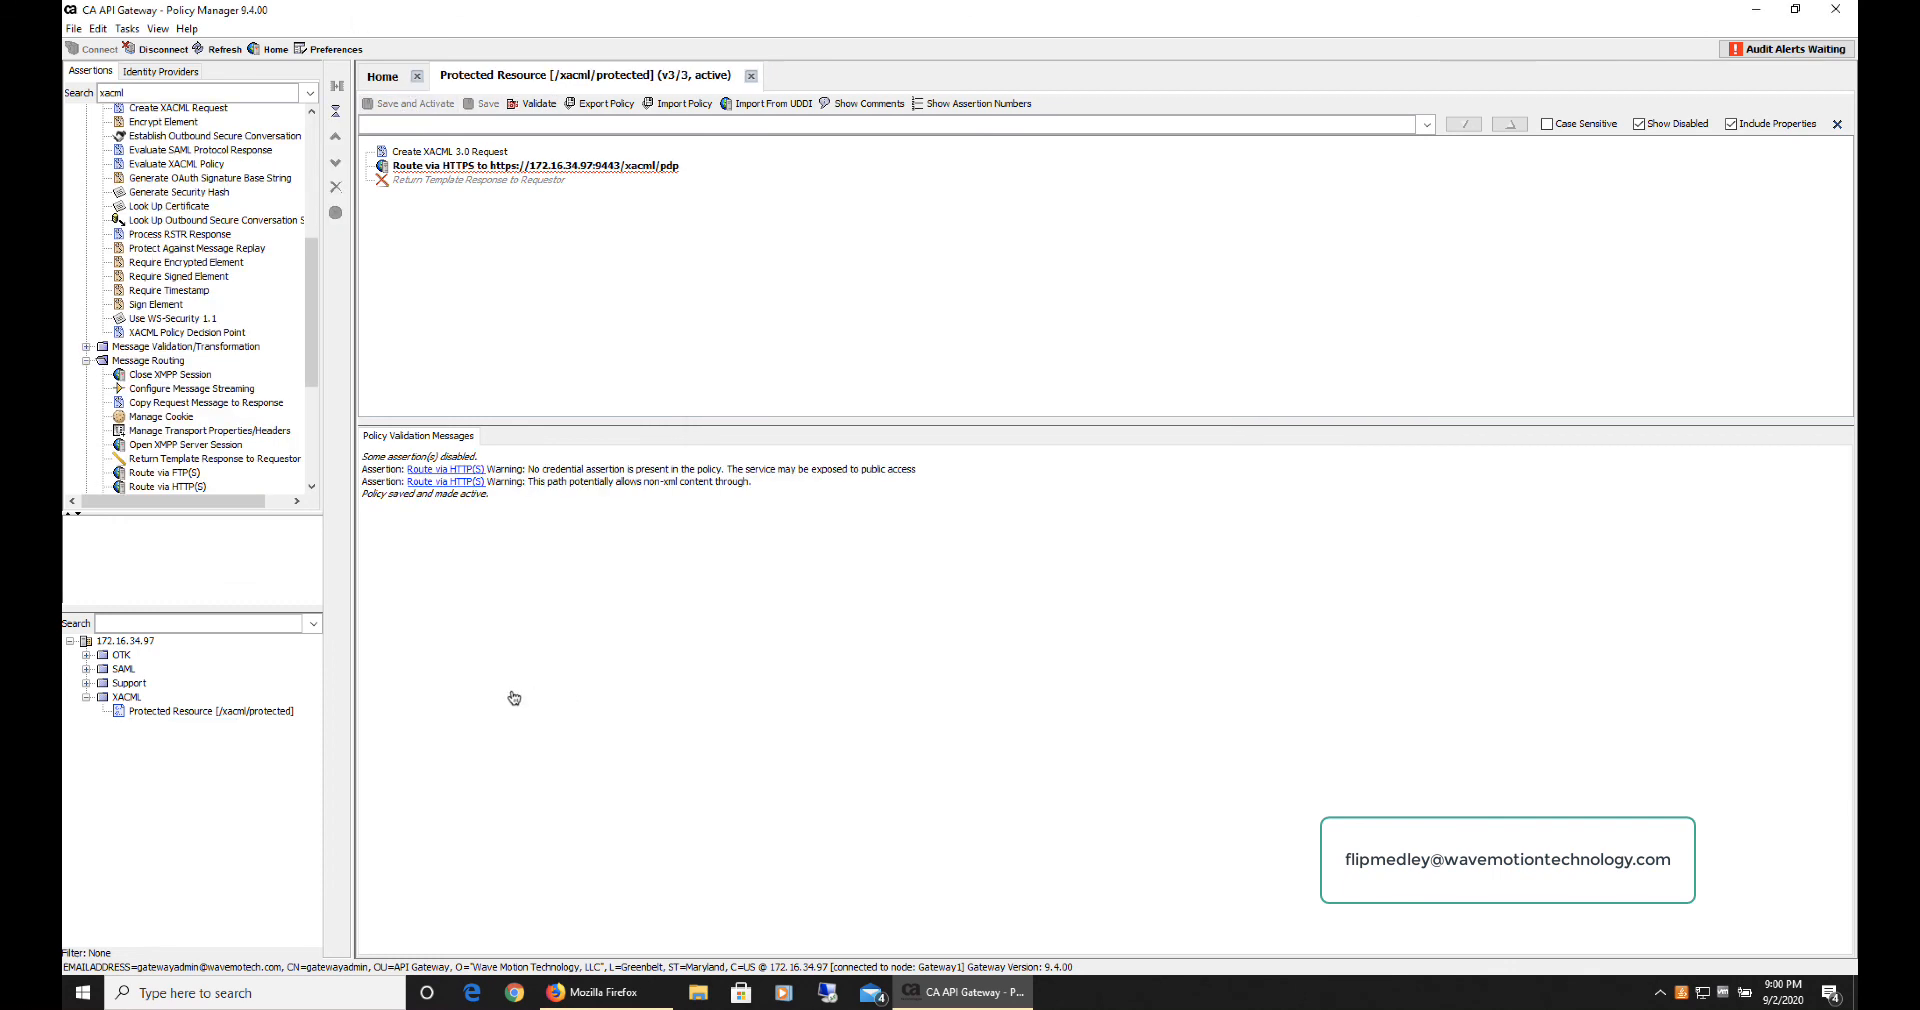
# Step: Publish a Web API named XACML PDP in the XACML folder with the Gateway URL path xacml/pdp
pyautogui.click(130, 699)
pyautogui.rightClick(130, 699)
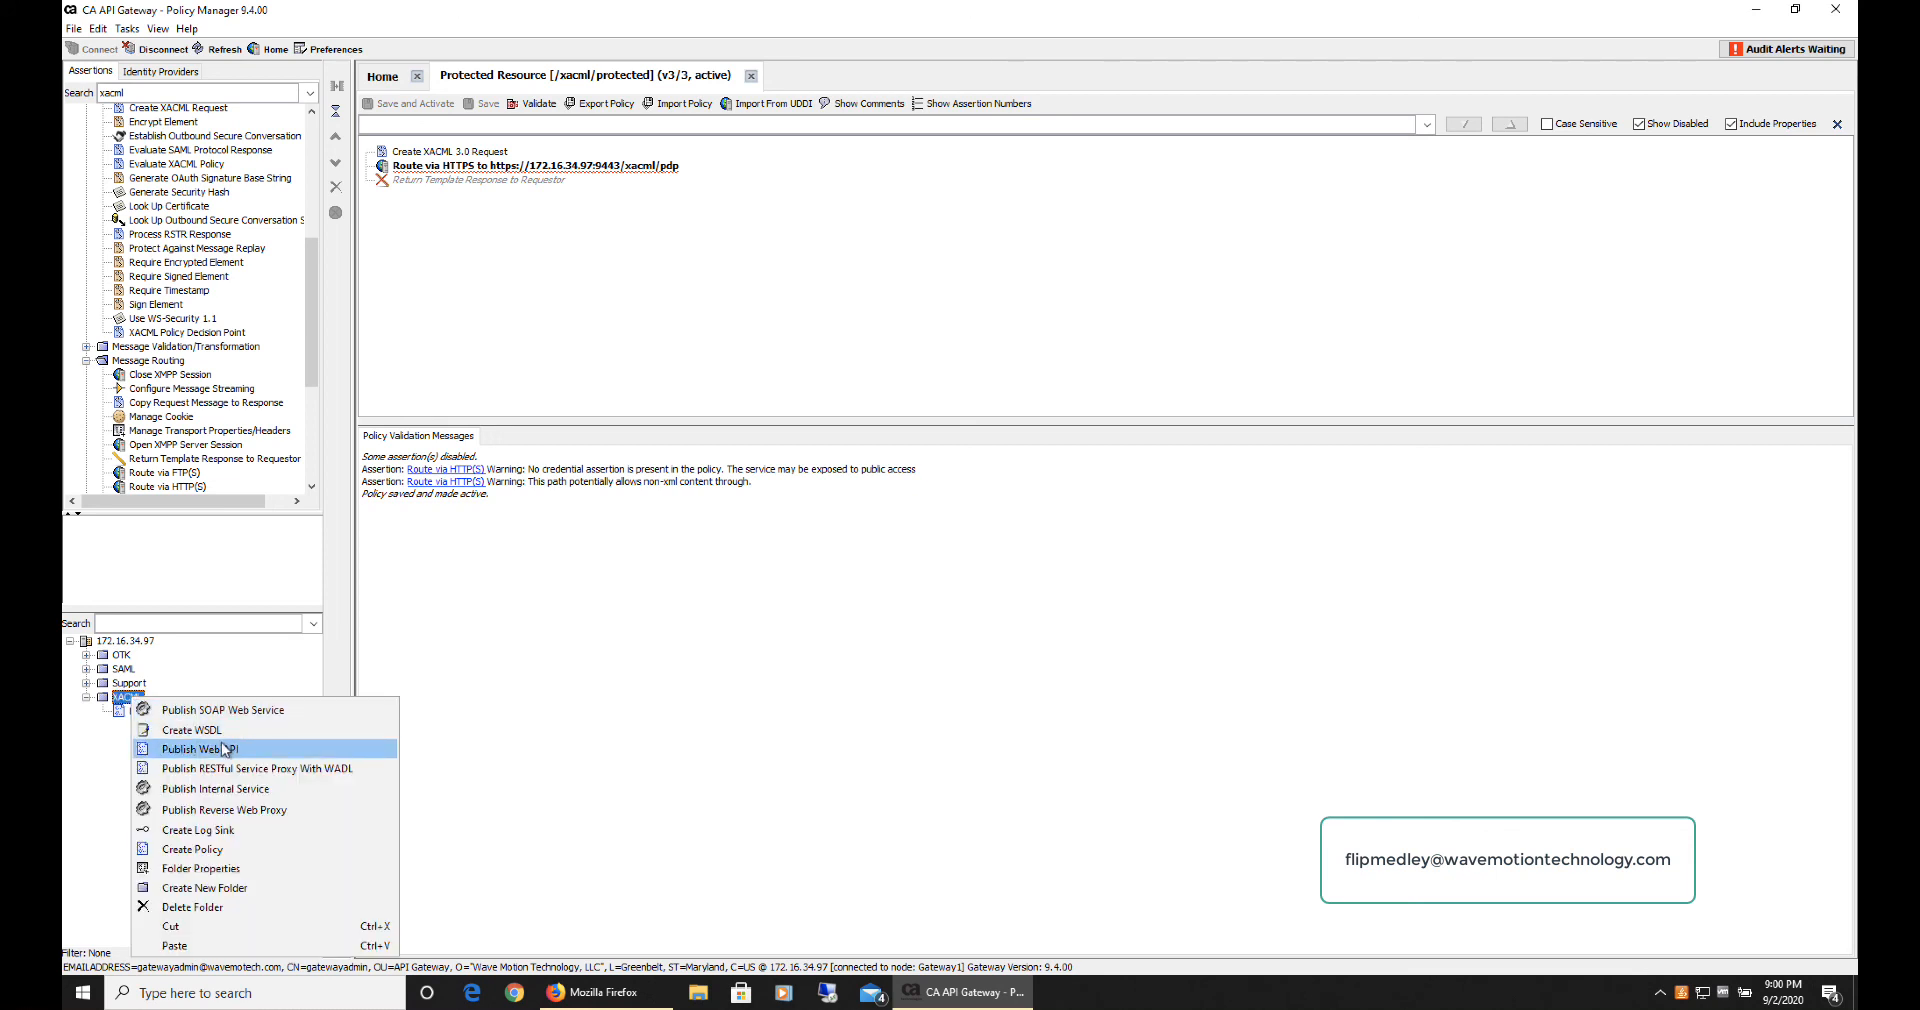
pyautogui.click(258, 751)
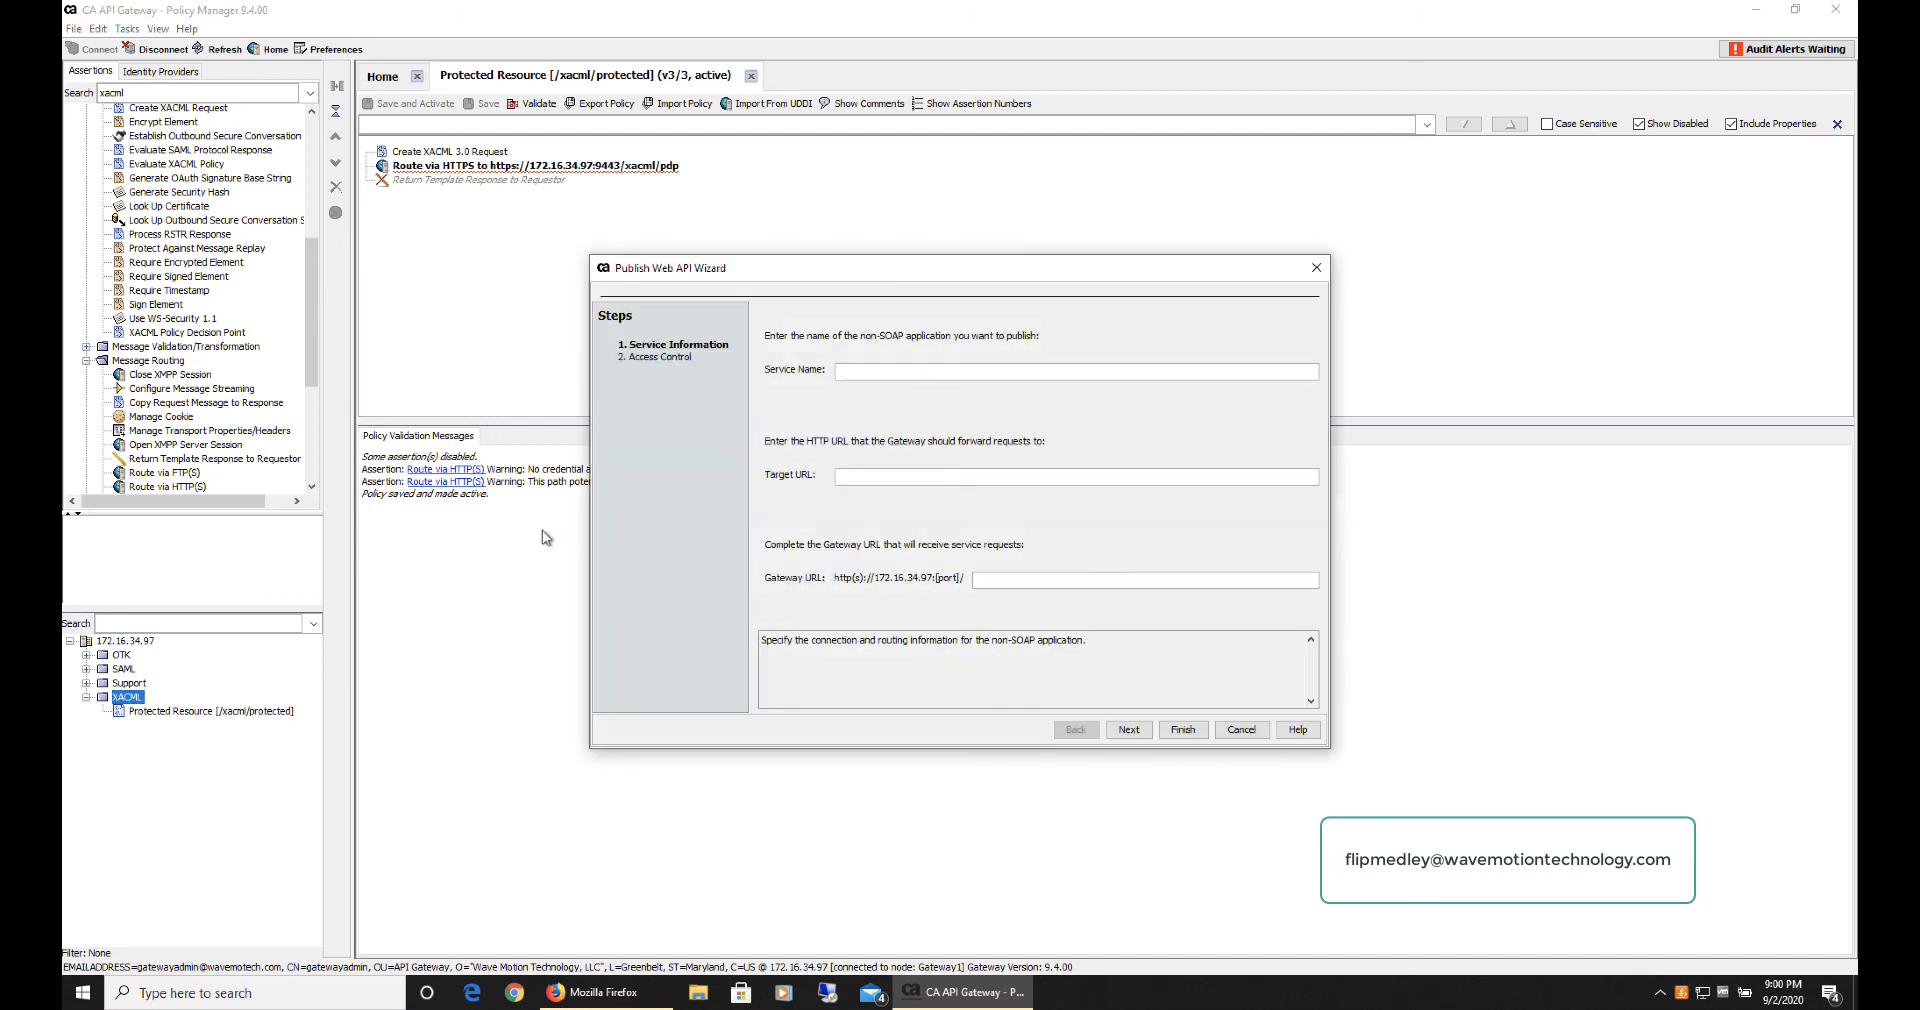
pyautogui.write('XACML PDP')
pyautogui.click(973, 581)
pyautogui.write('xacml/pdp')
pyautogui.click(1183, 728)
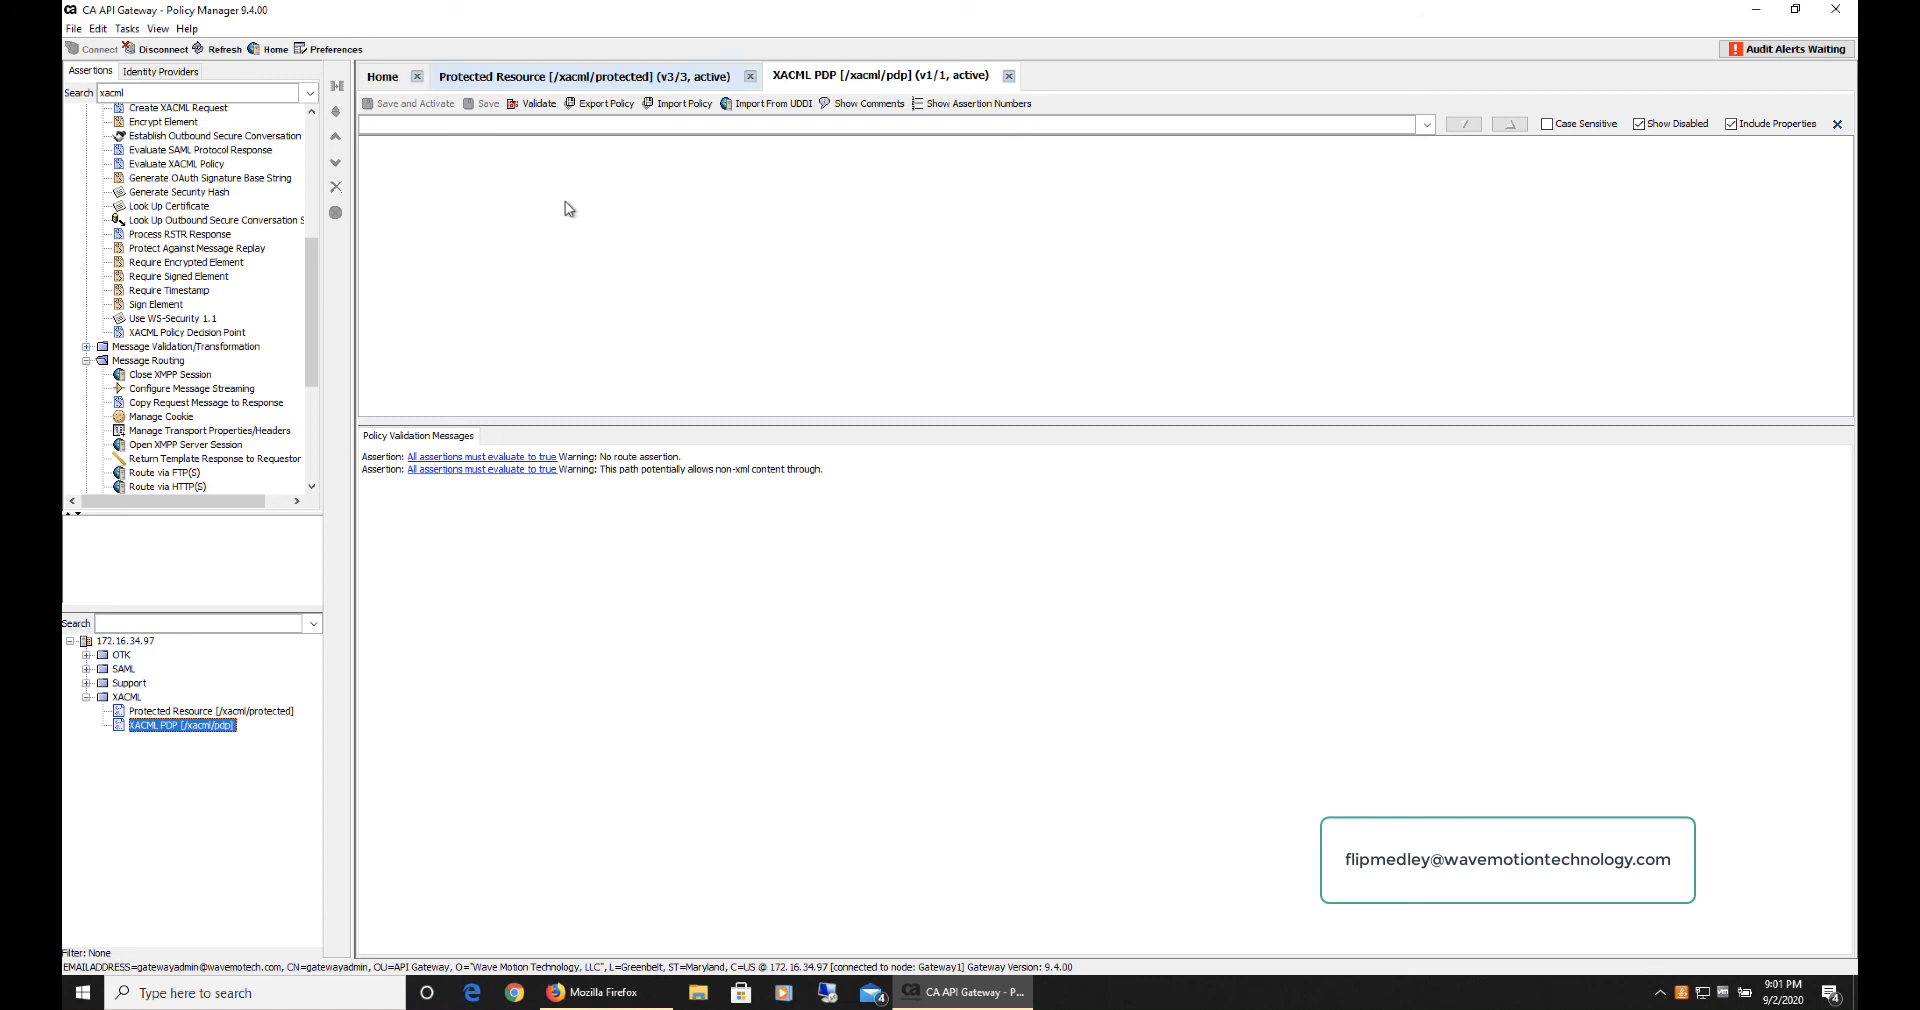
# Step: Add a new XACML document on the gateway and load its content from the file Xacml3TestPolicy1.xml
pyautogui.click(127, 30)
pyautogui.moveTo(195, 188)
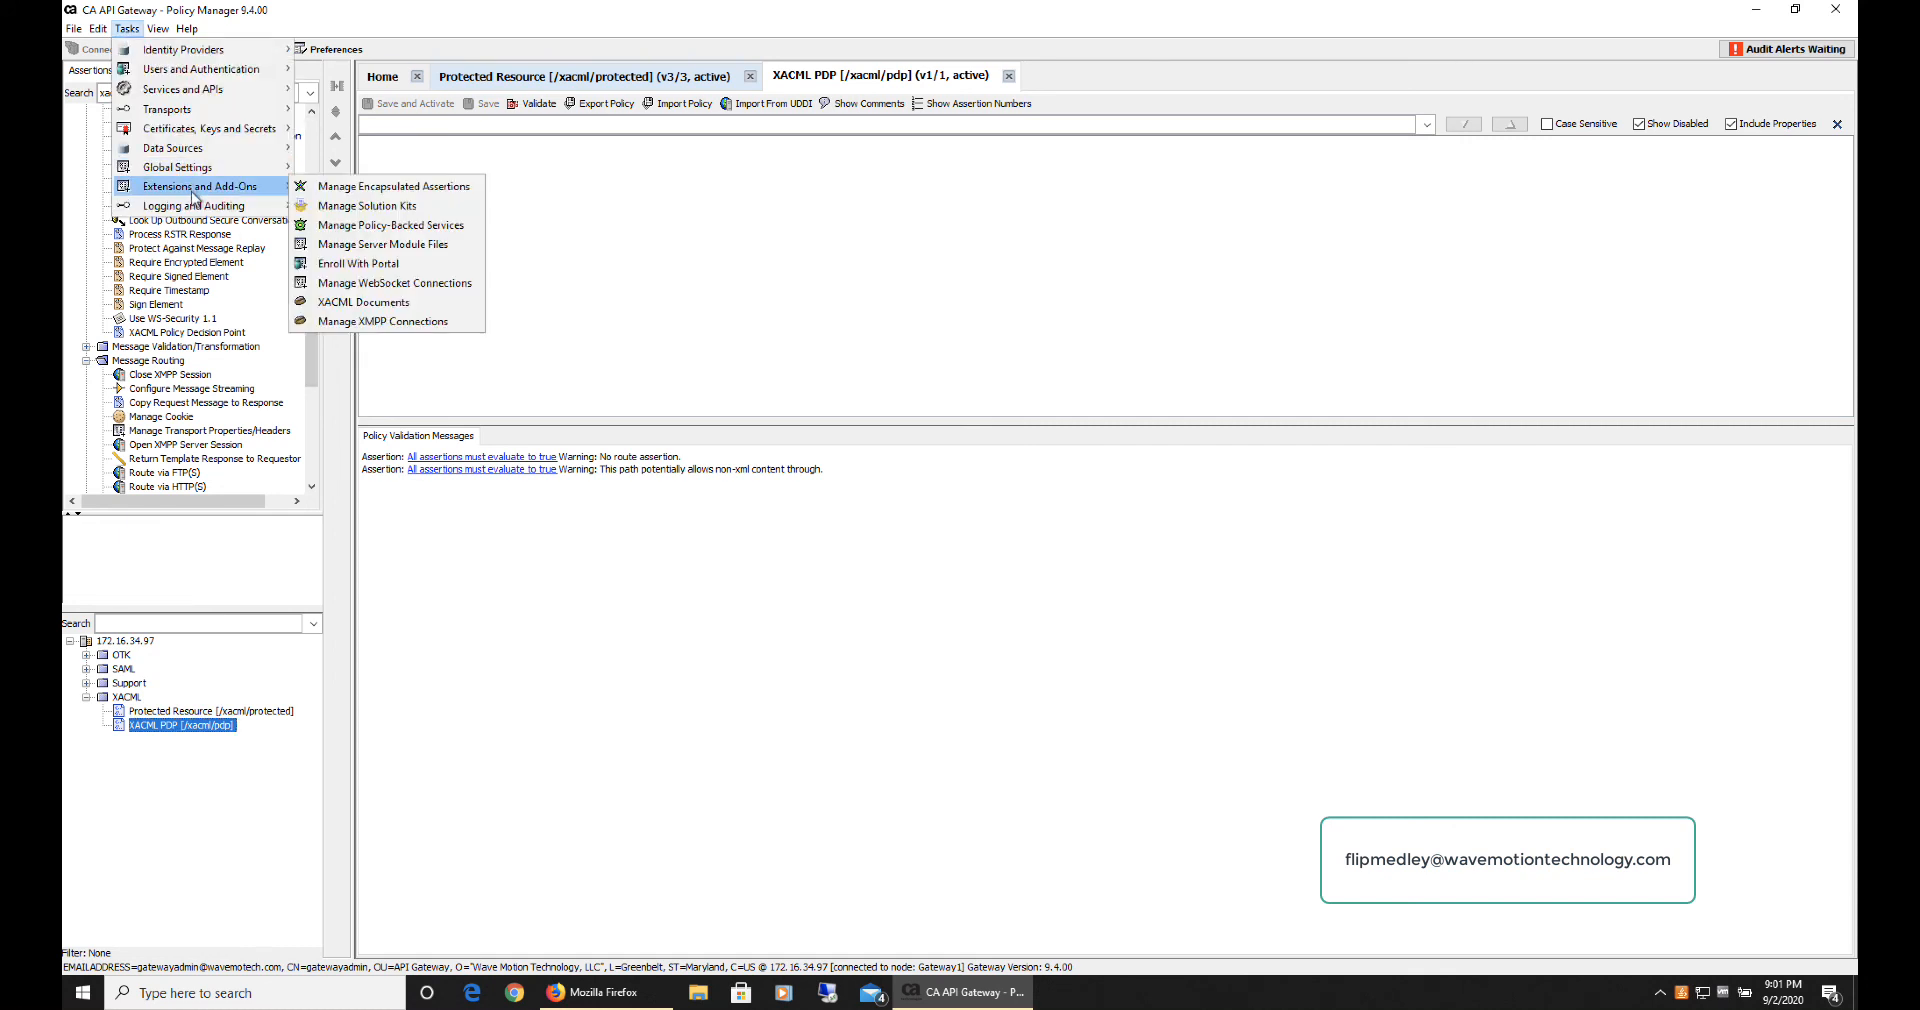
pyautogui.click(395, 303)
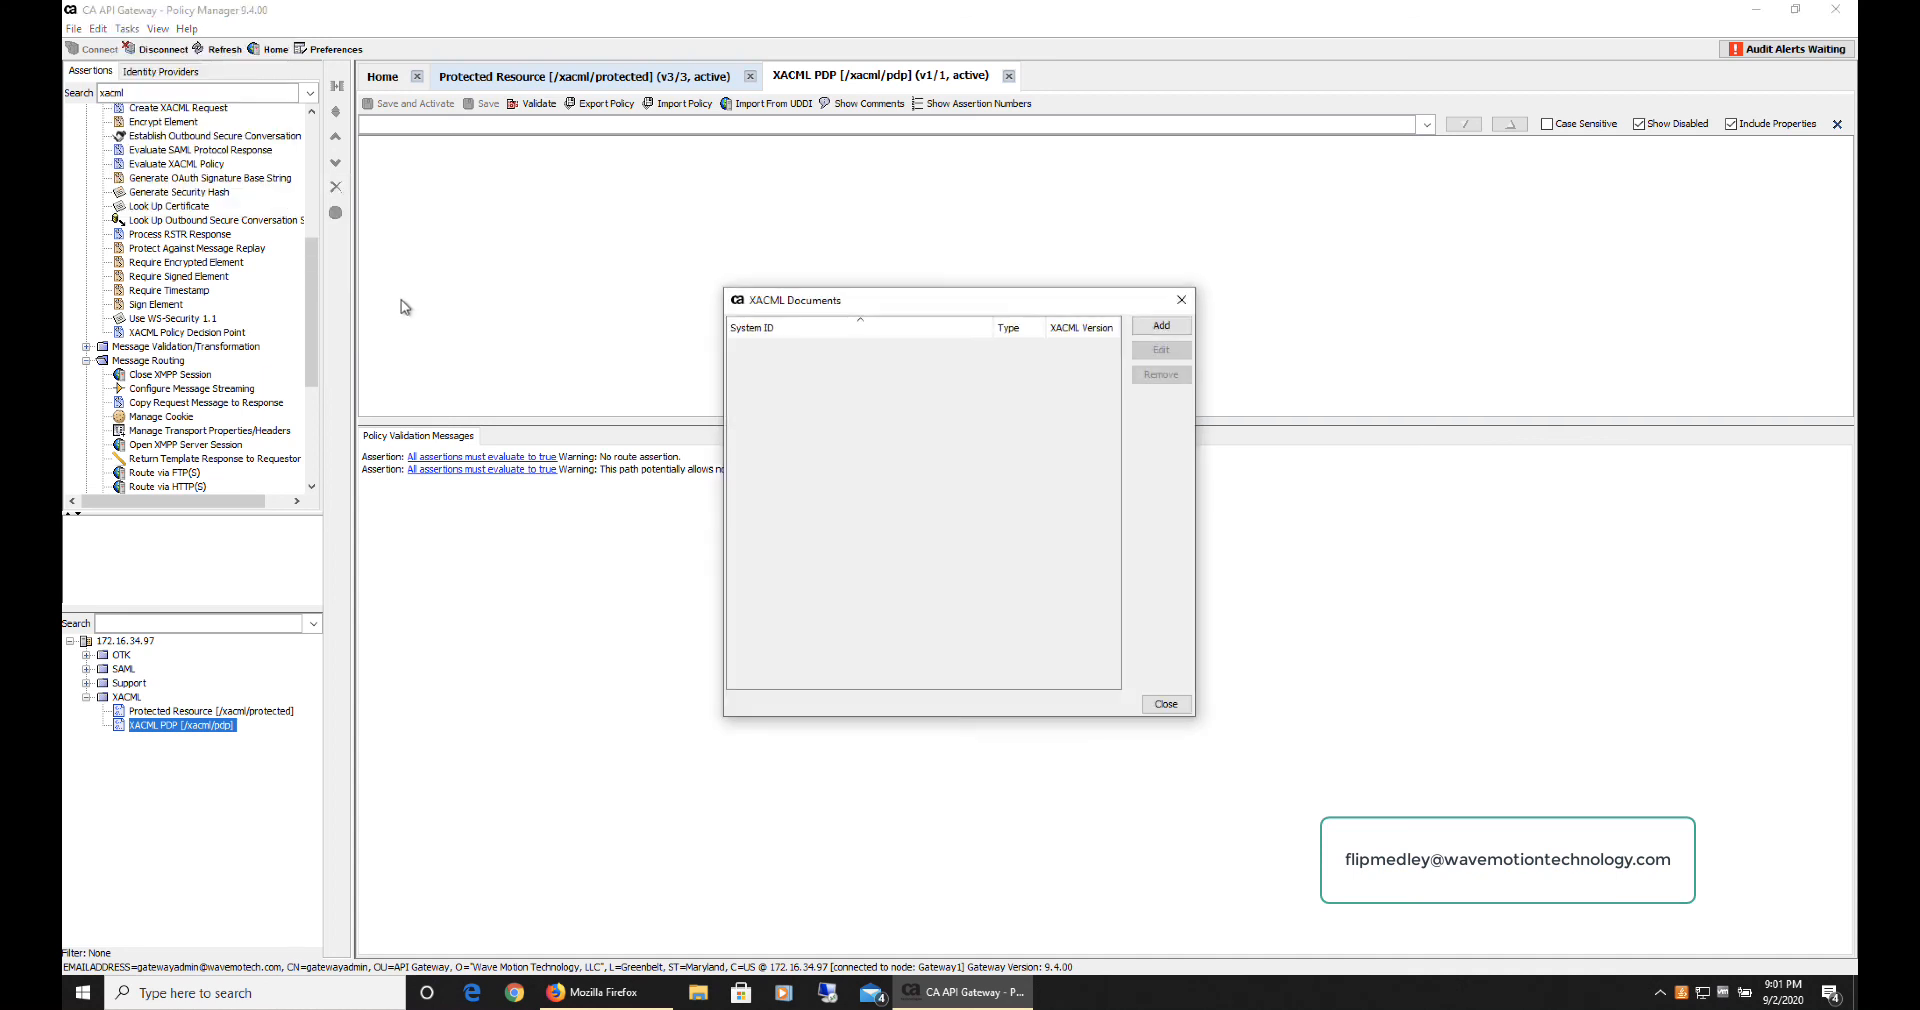
pyautogui.click(1140, 328)
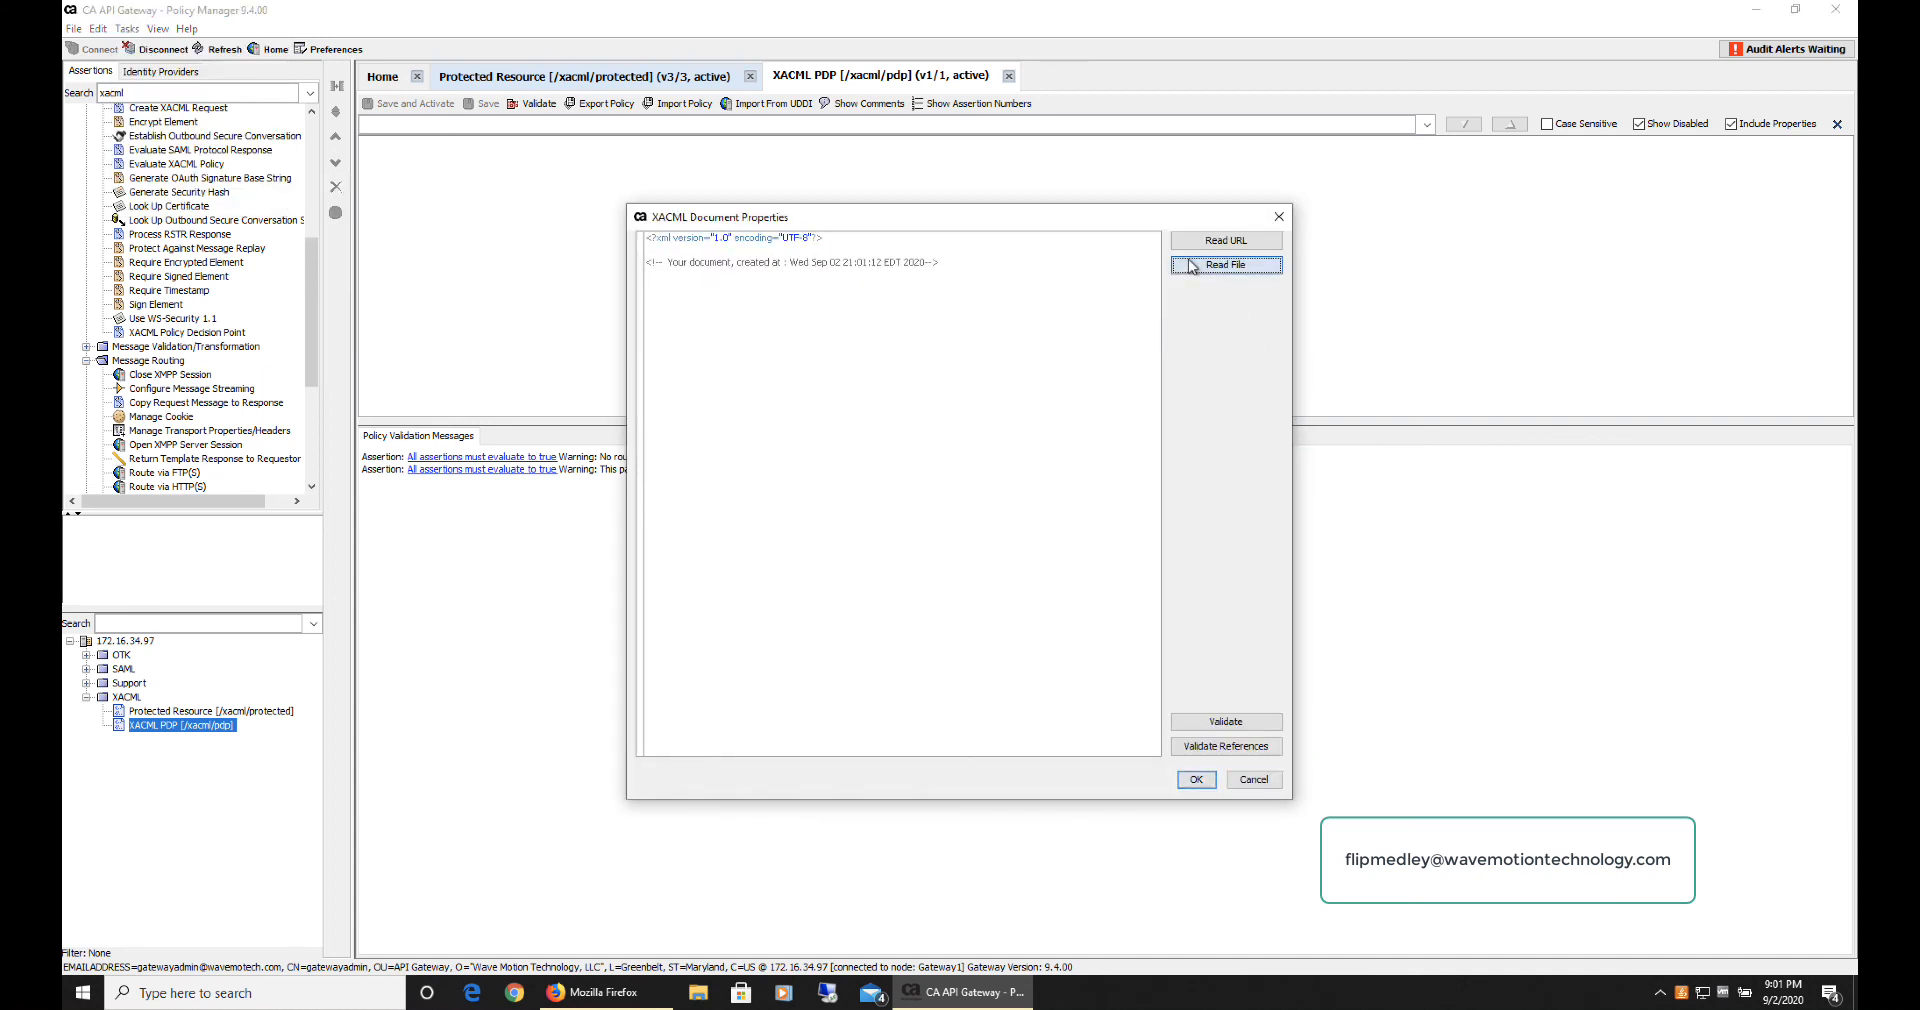
pyautogui.click(1222, 265)
pyautogui.click(877, 413)
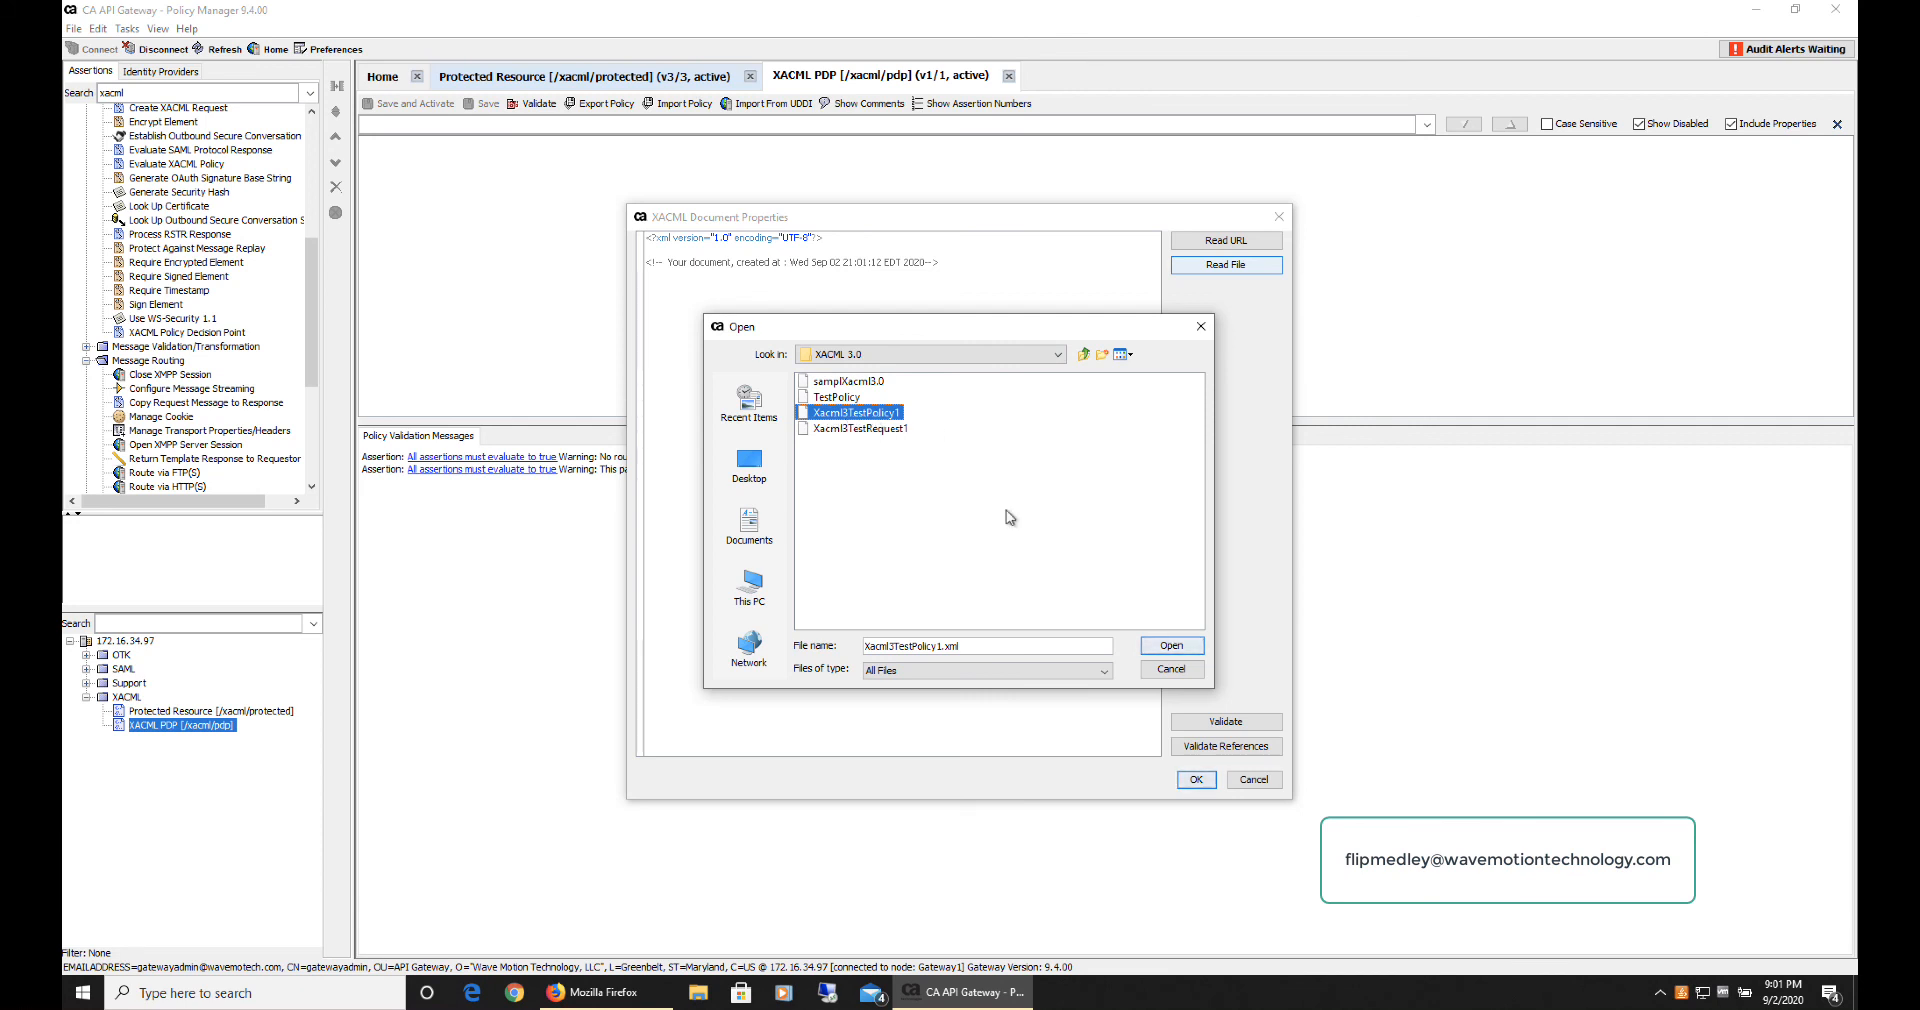
pyautogui.click(1170, 646)
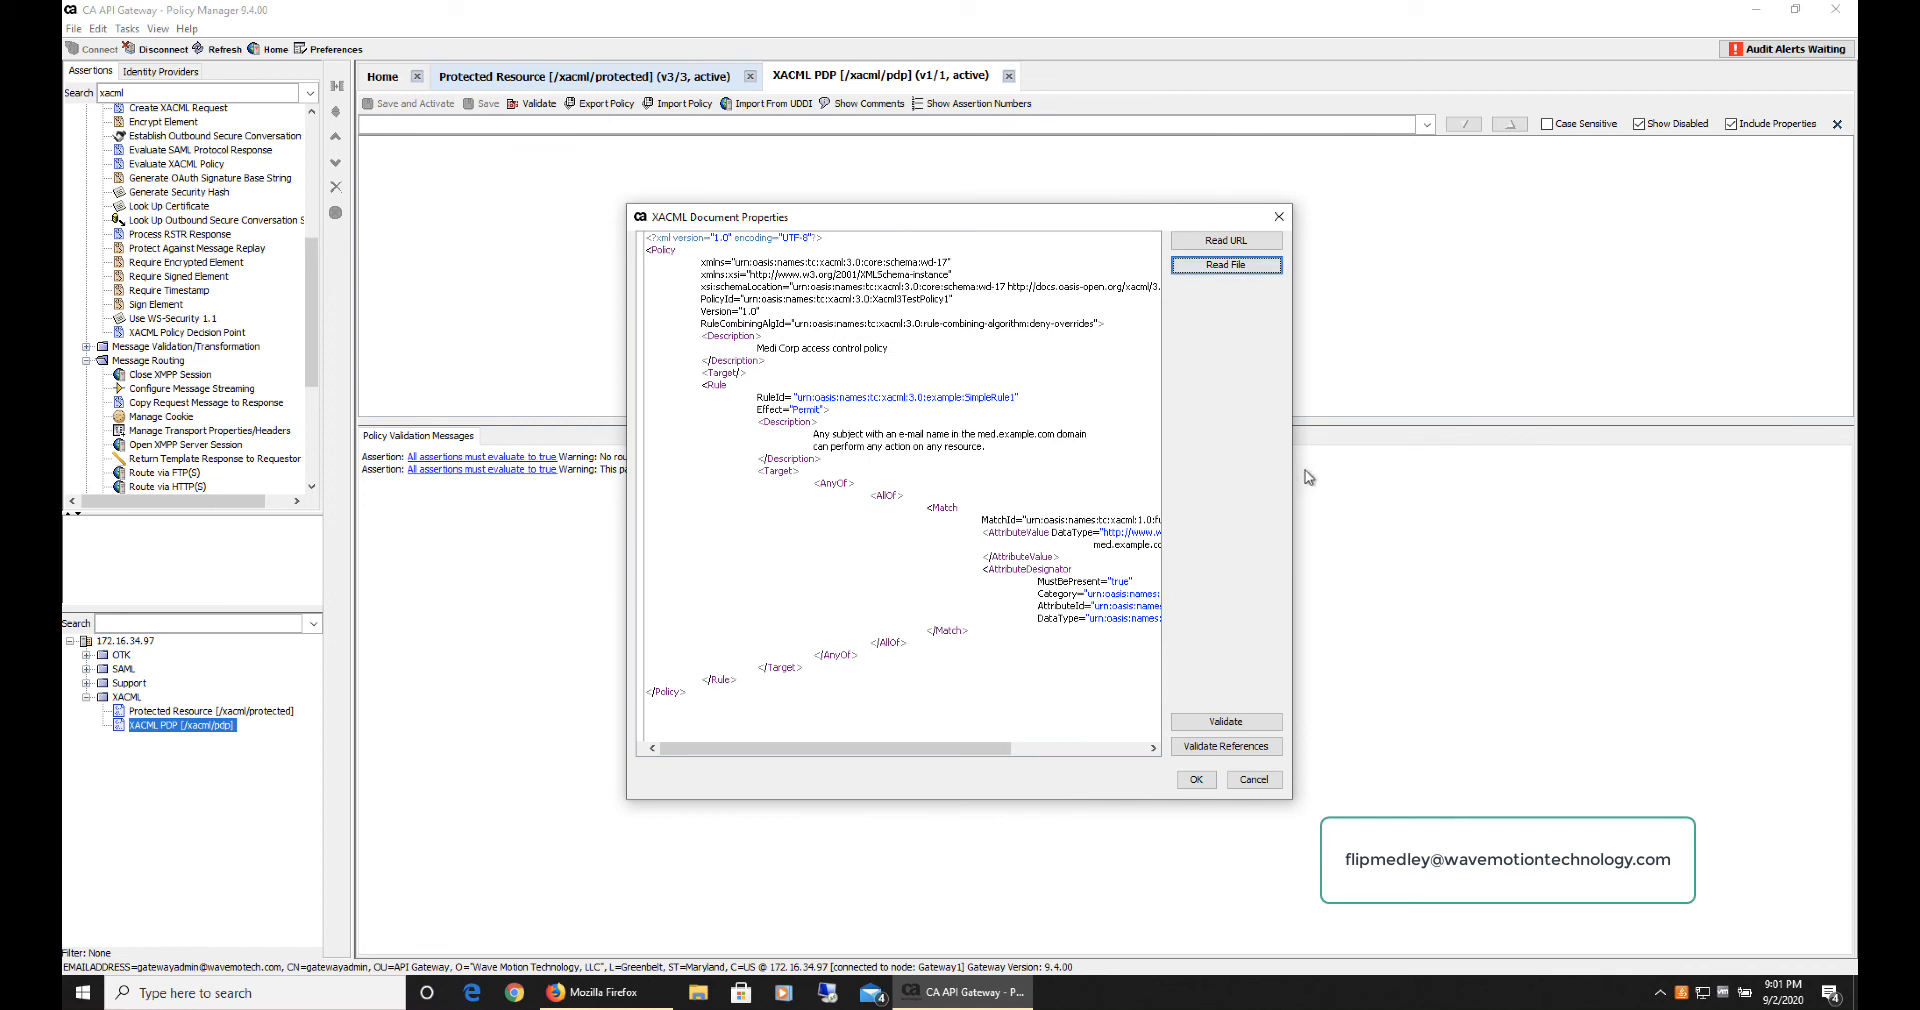
# Step: Widen the document window and examine the policy's rule, its Effect, the Match function and the attribute value
pyautogui.moveTo(1292, 477); pyautogui.dragTo(1560, 487)
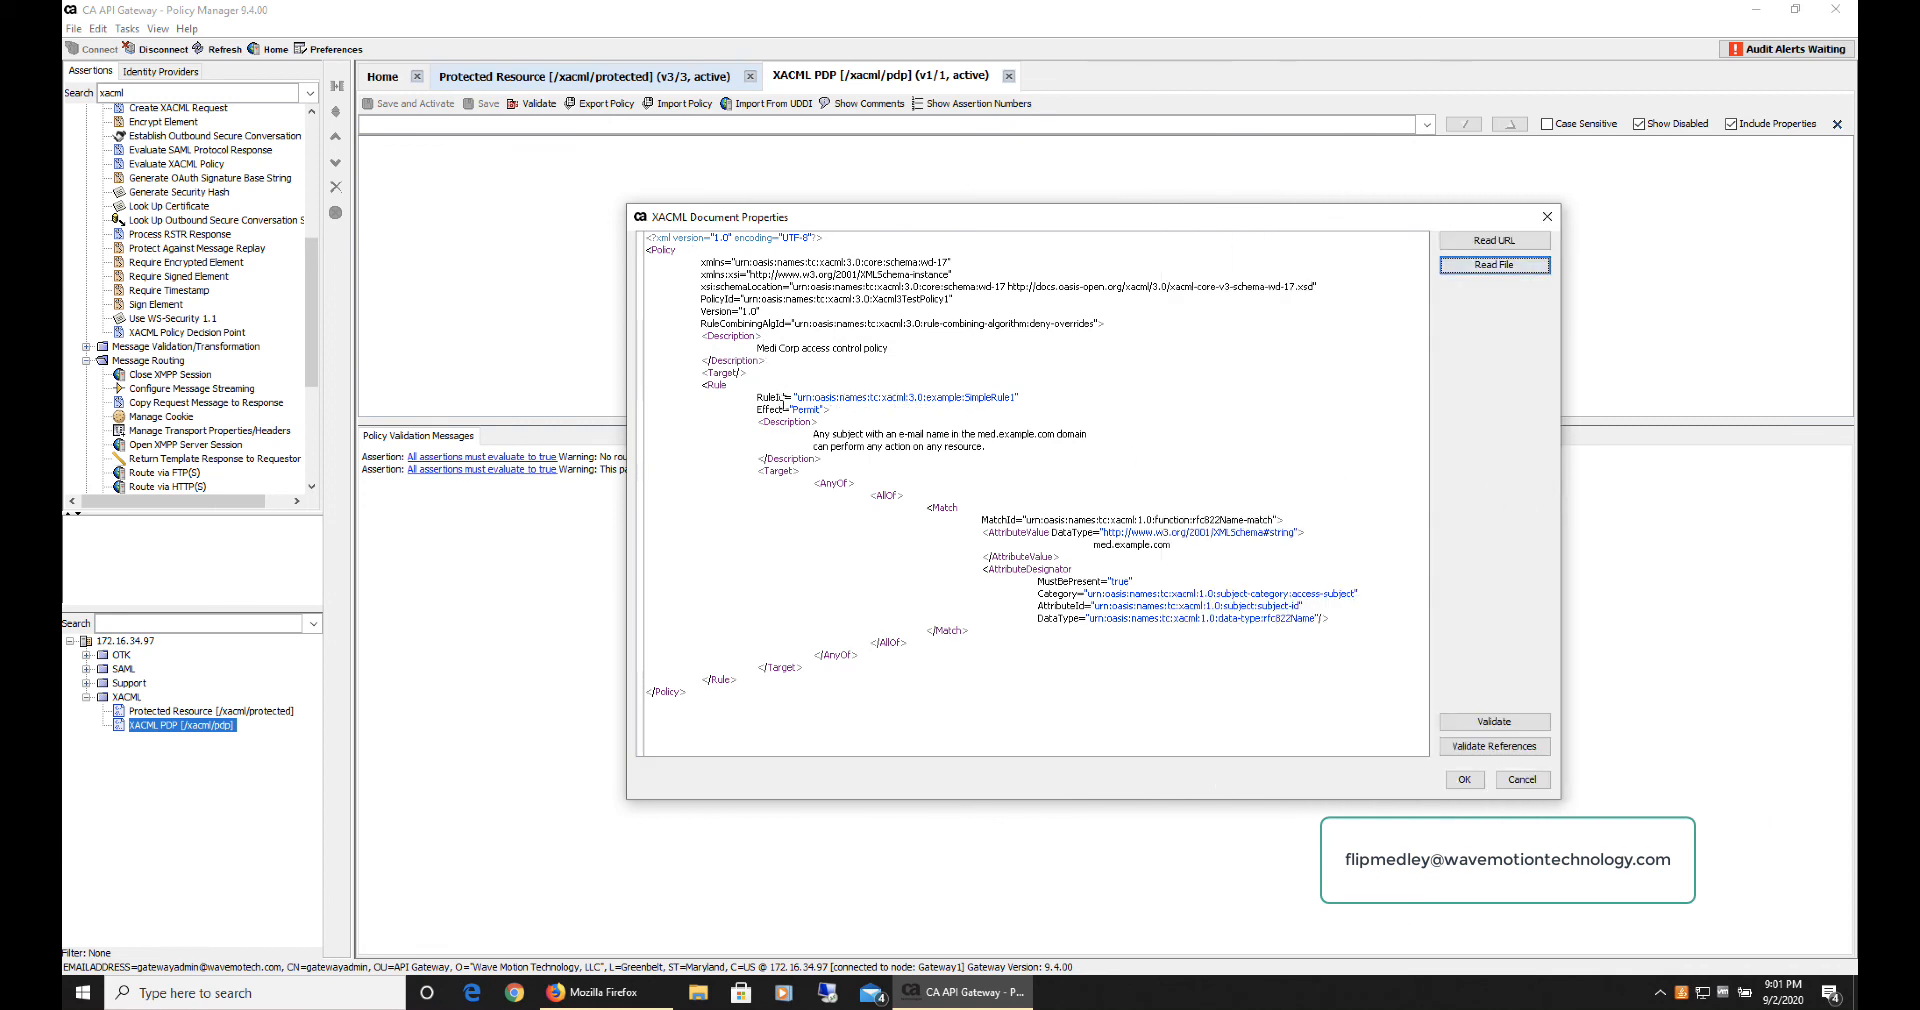
pyautogui.moveTo(700, 386); pyautogui.dragTo(830, 410)
pyautogui.click(838, 410)
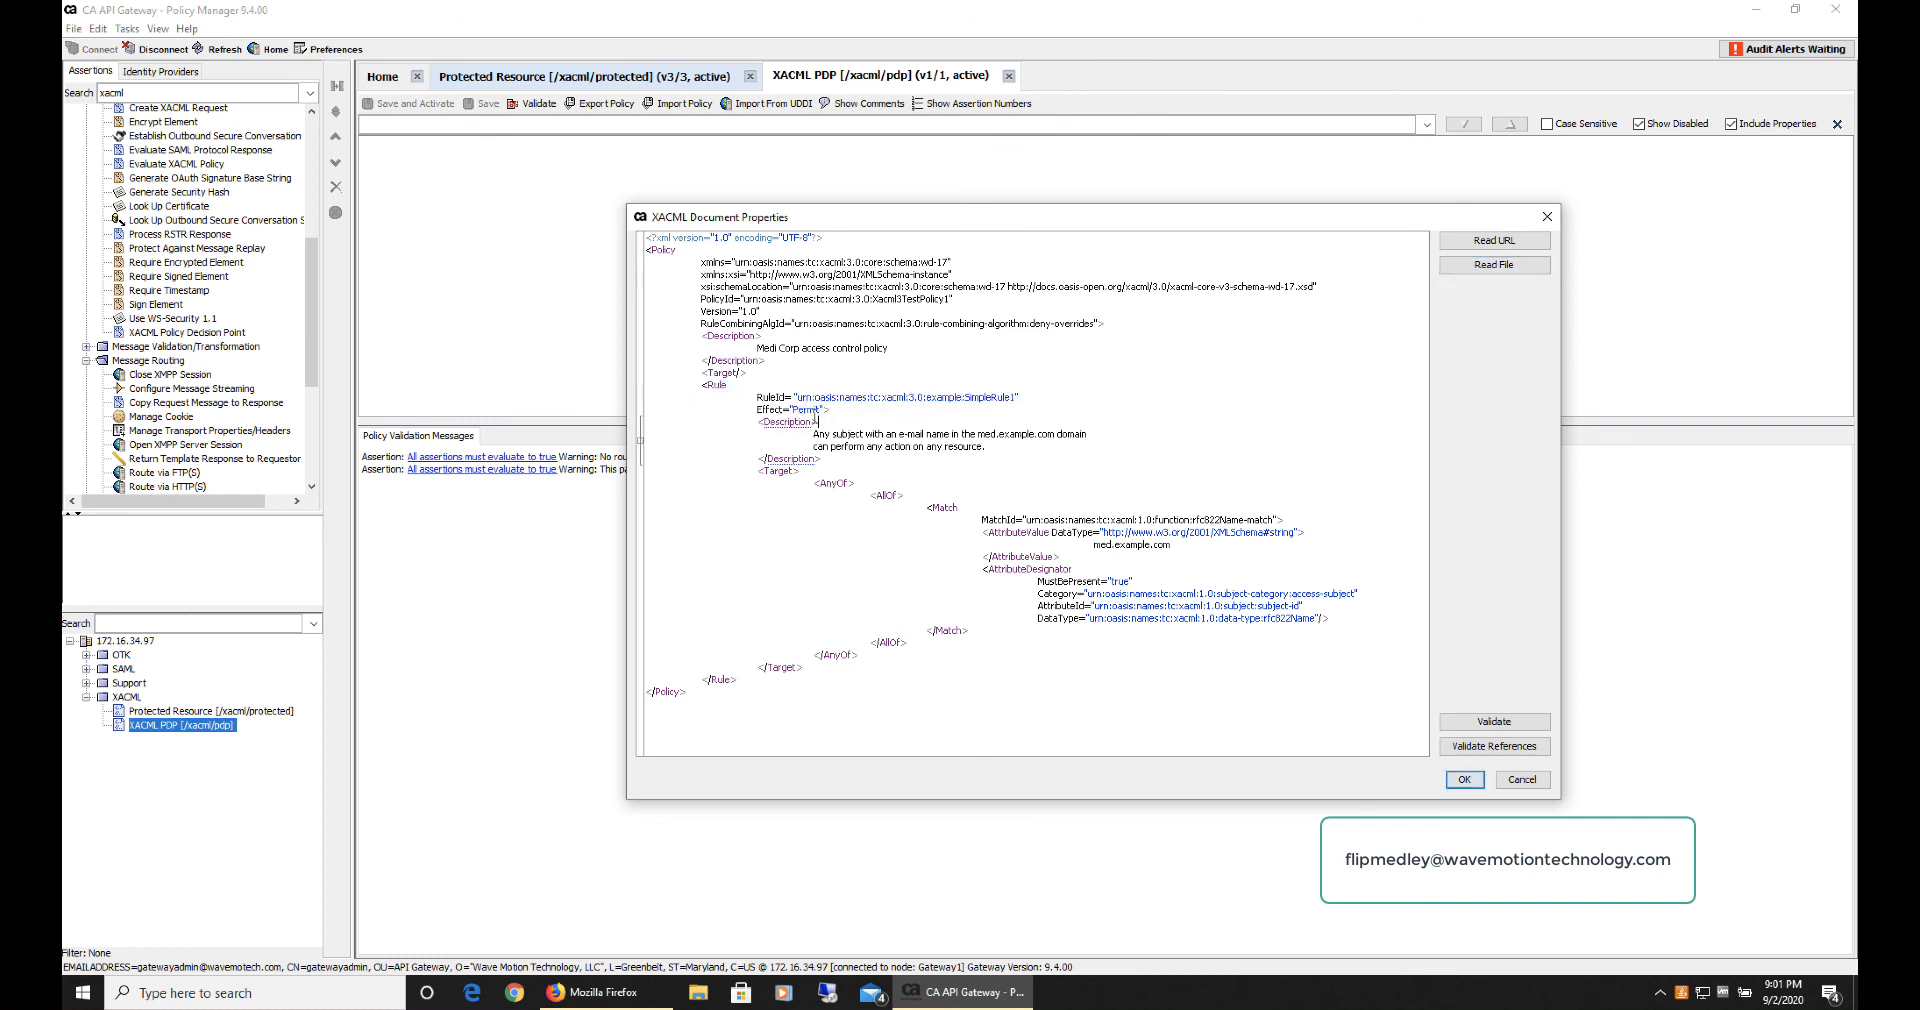
pyautogui.doubleClick(806, 410)
pyautogui.click(966, 480)
pyautogui.doubleClick(1208, 521)
pyautogui.click(1222, 535)
pyautogui.moveTo(1092, 546); pyautogui.dragTo(1169, 546)
pyautogui.click(1167, 549)
# Step: Validate the XACML policy document, accept it and close the XACML documents list
pyautogui.click(1506, 722)
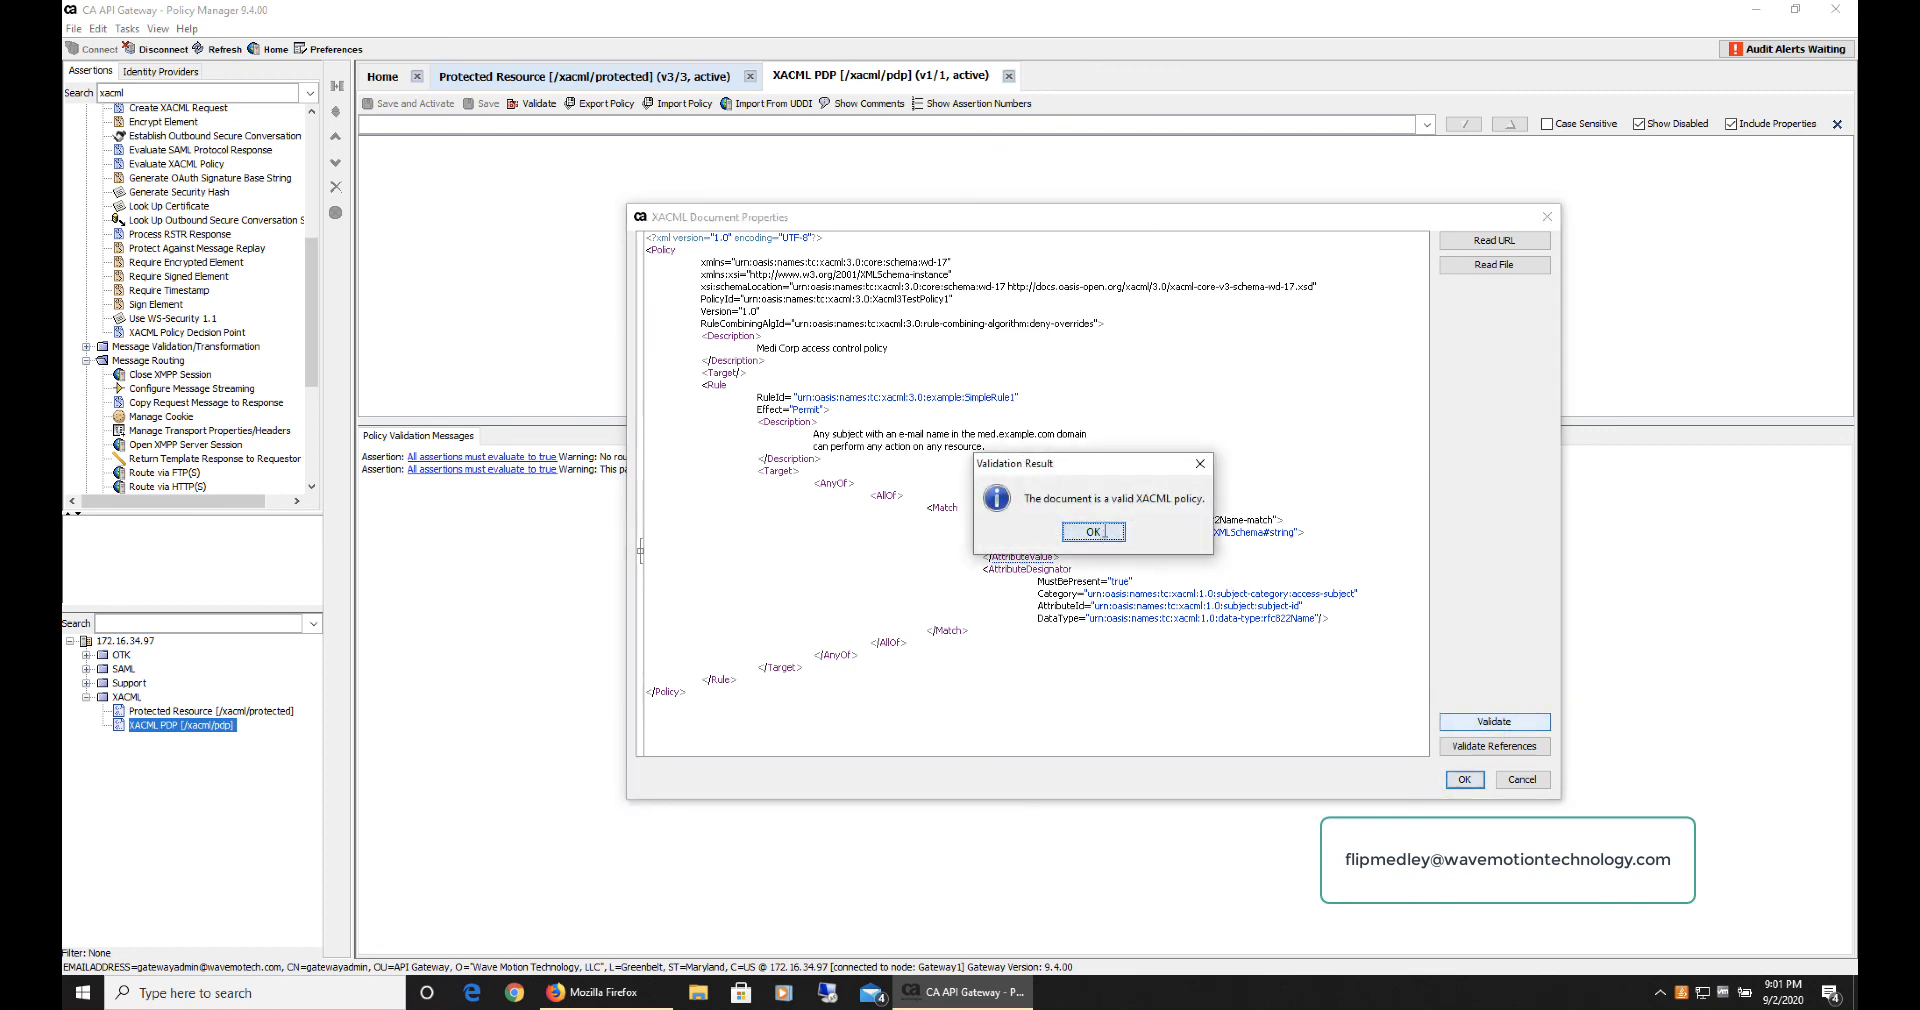
pyautogui.click(1097, 533)
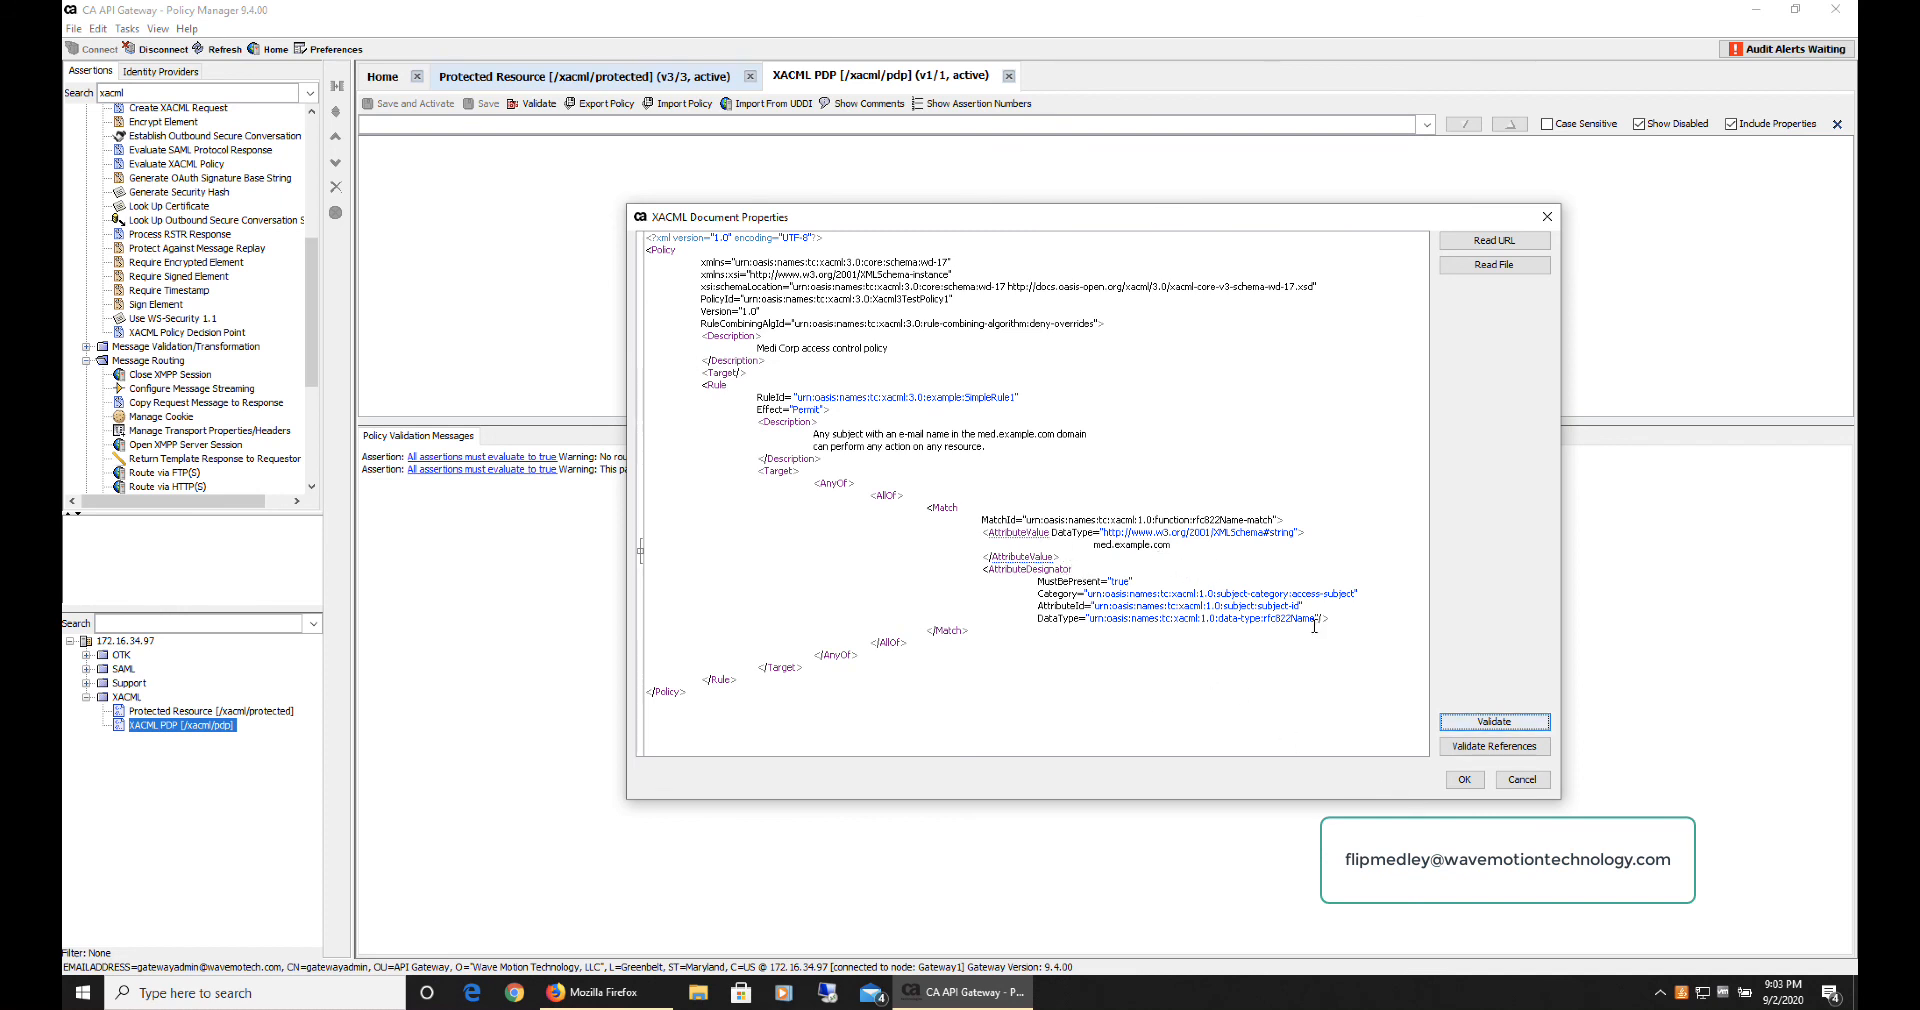
pyautogui.click(1465, 781)
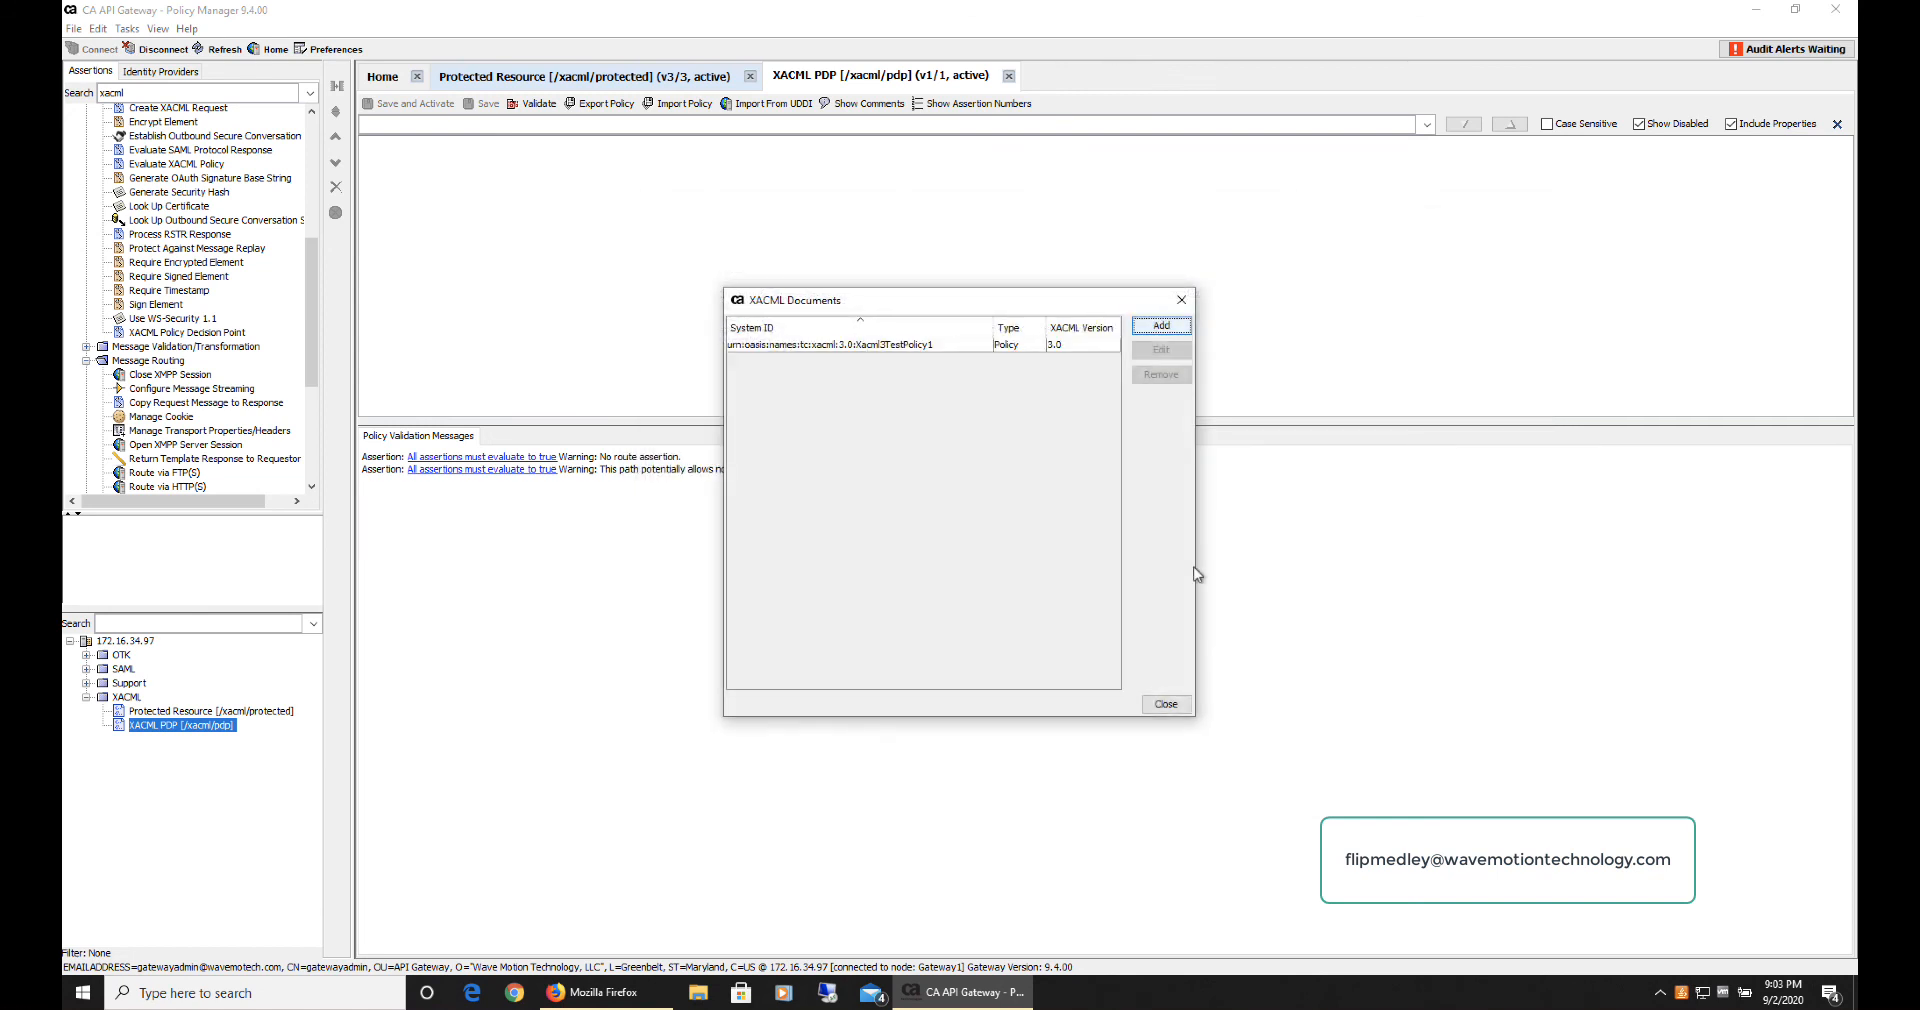
pyautogui.click(1165, 705)
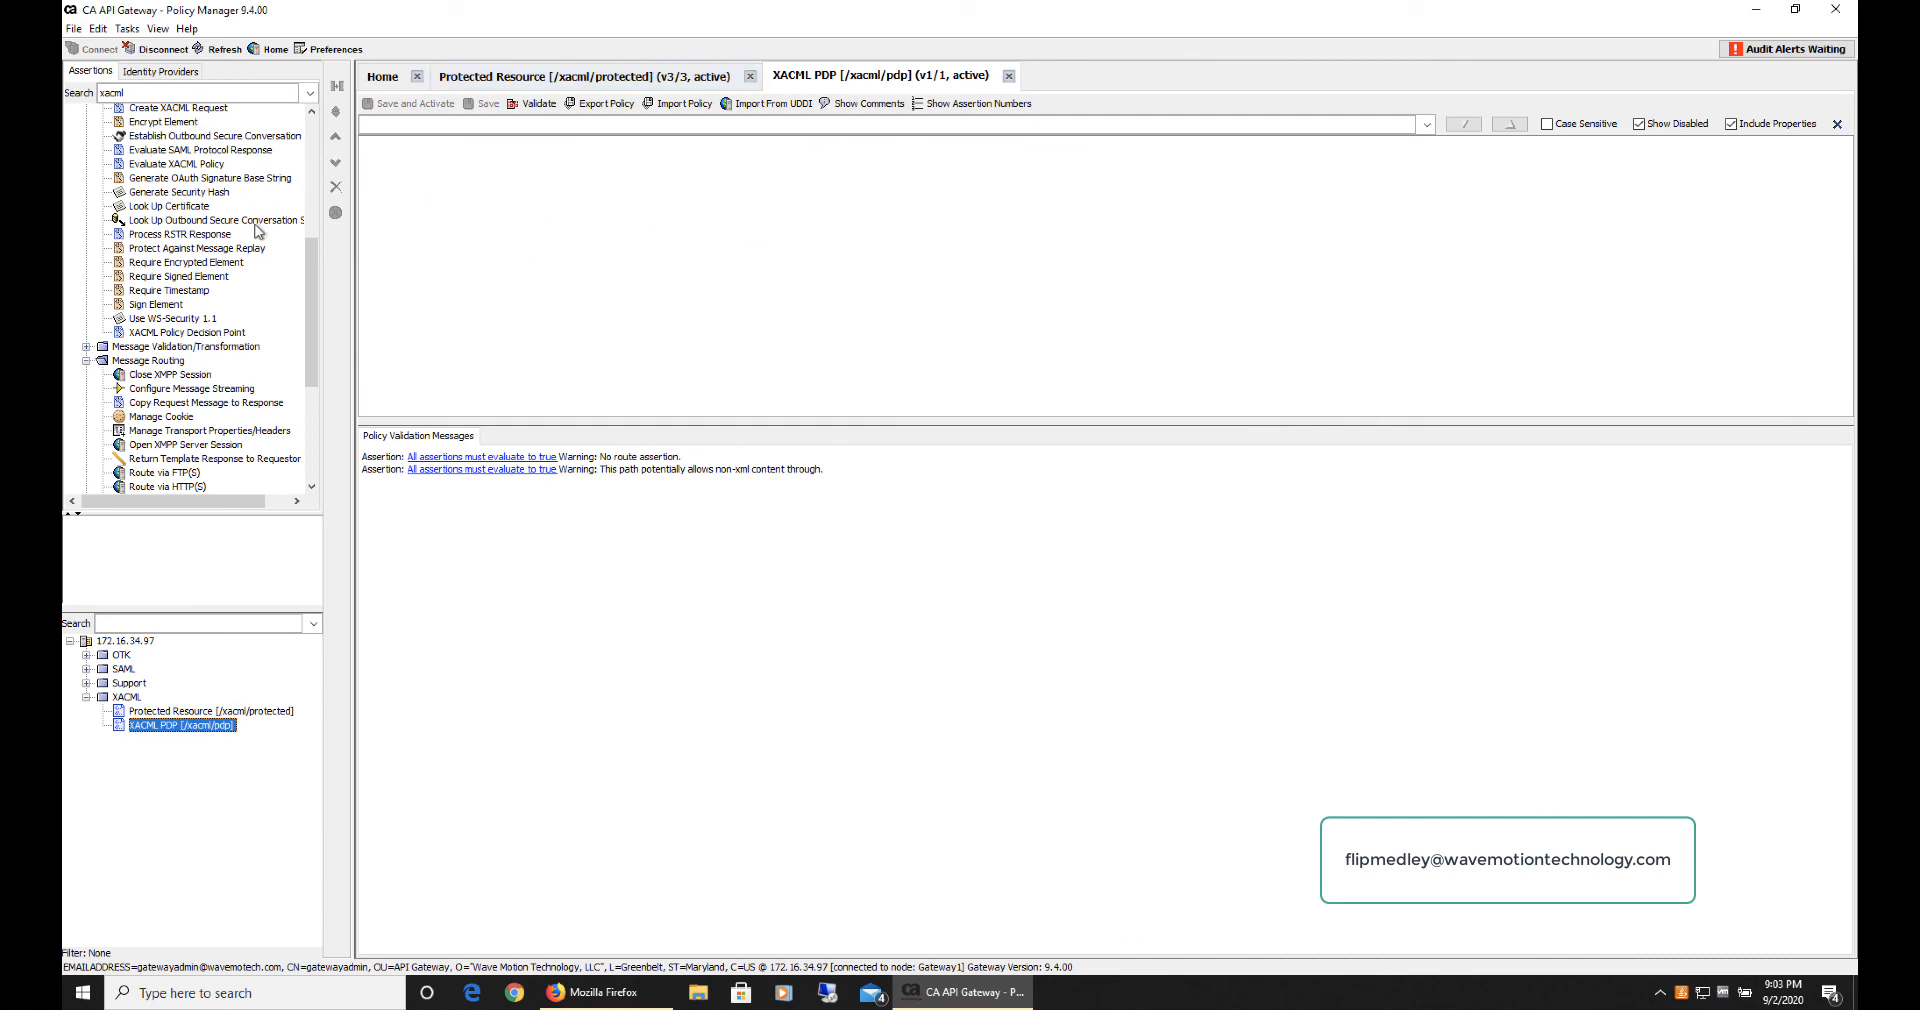
# Step: Add a XACML Policy Decision Point assertion to the empty XACML PDP policy
pyautogui.click(192, 347)
pyautogui.click(186, 333)
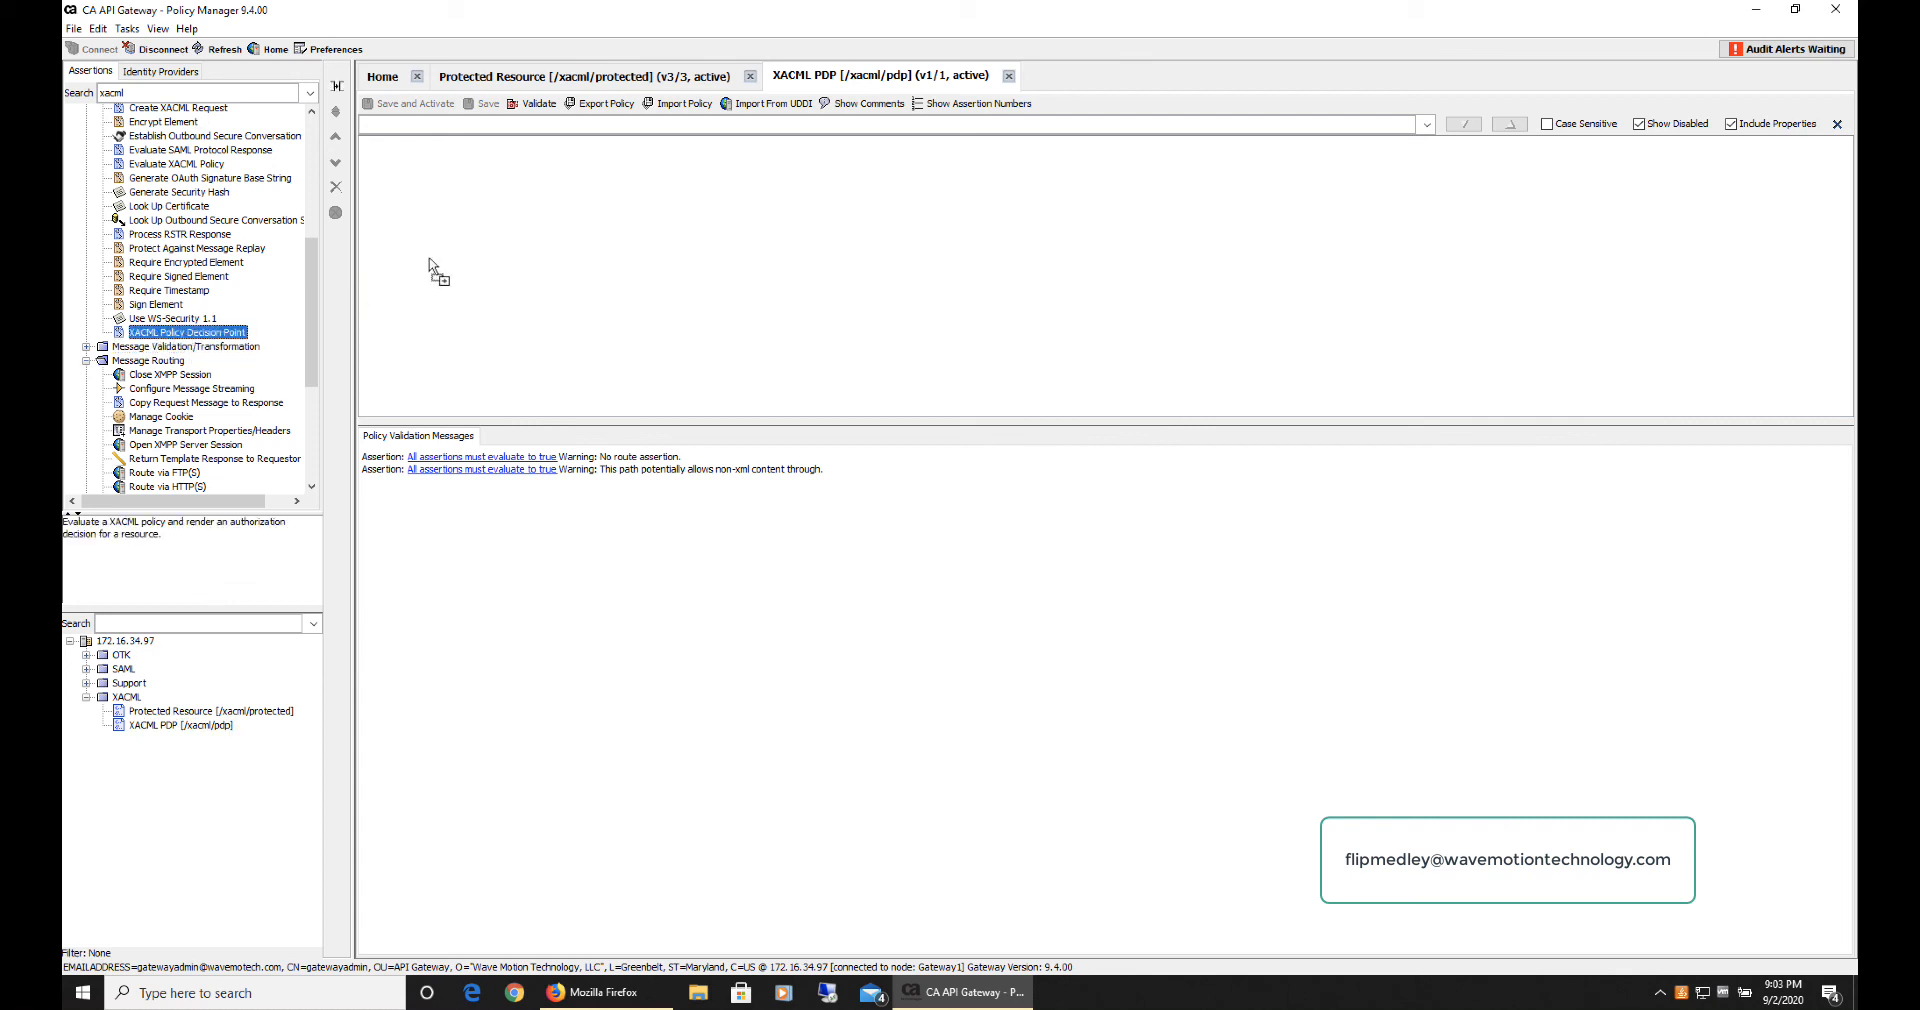
pyautogui.moveTo(475, 248); pyautogui.dragTo(600, 326)
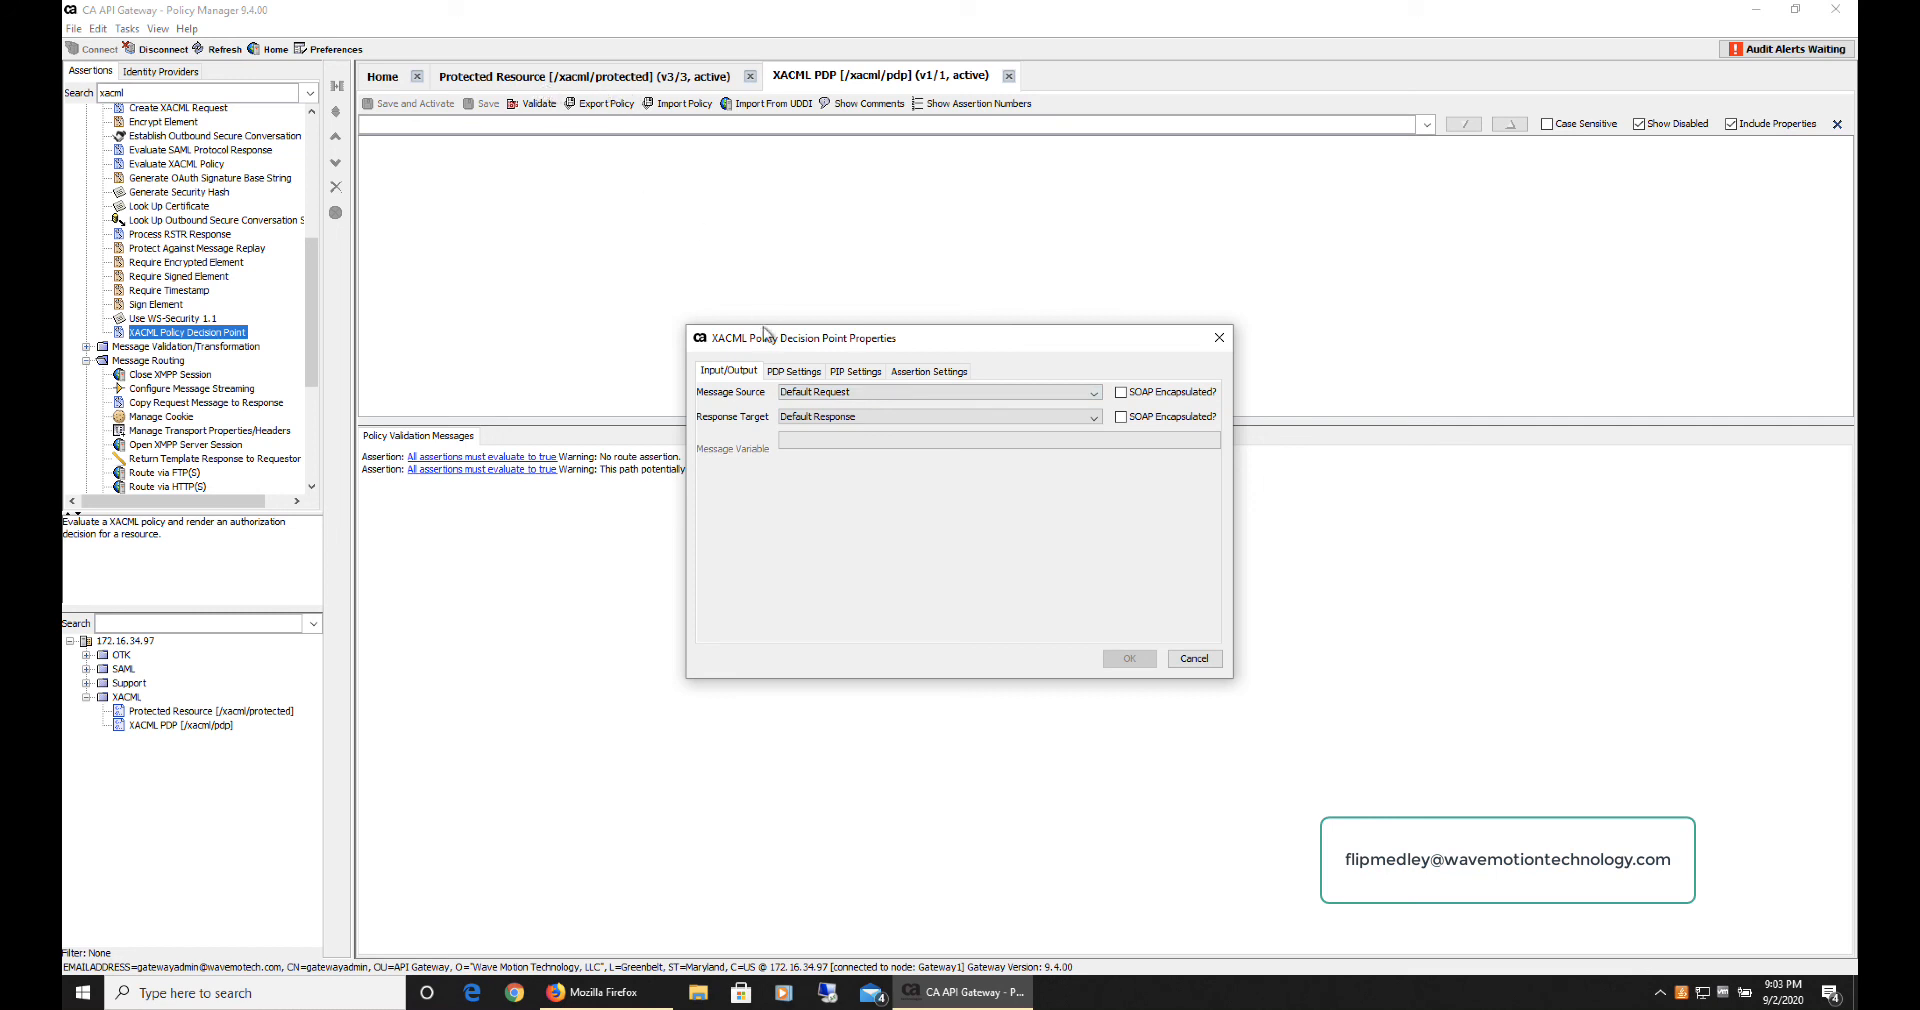
# Step: In the PDP settings, enable Xacml 3.0 and set the policy repository location to External
pyautogui.click(809, 371)
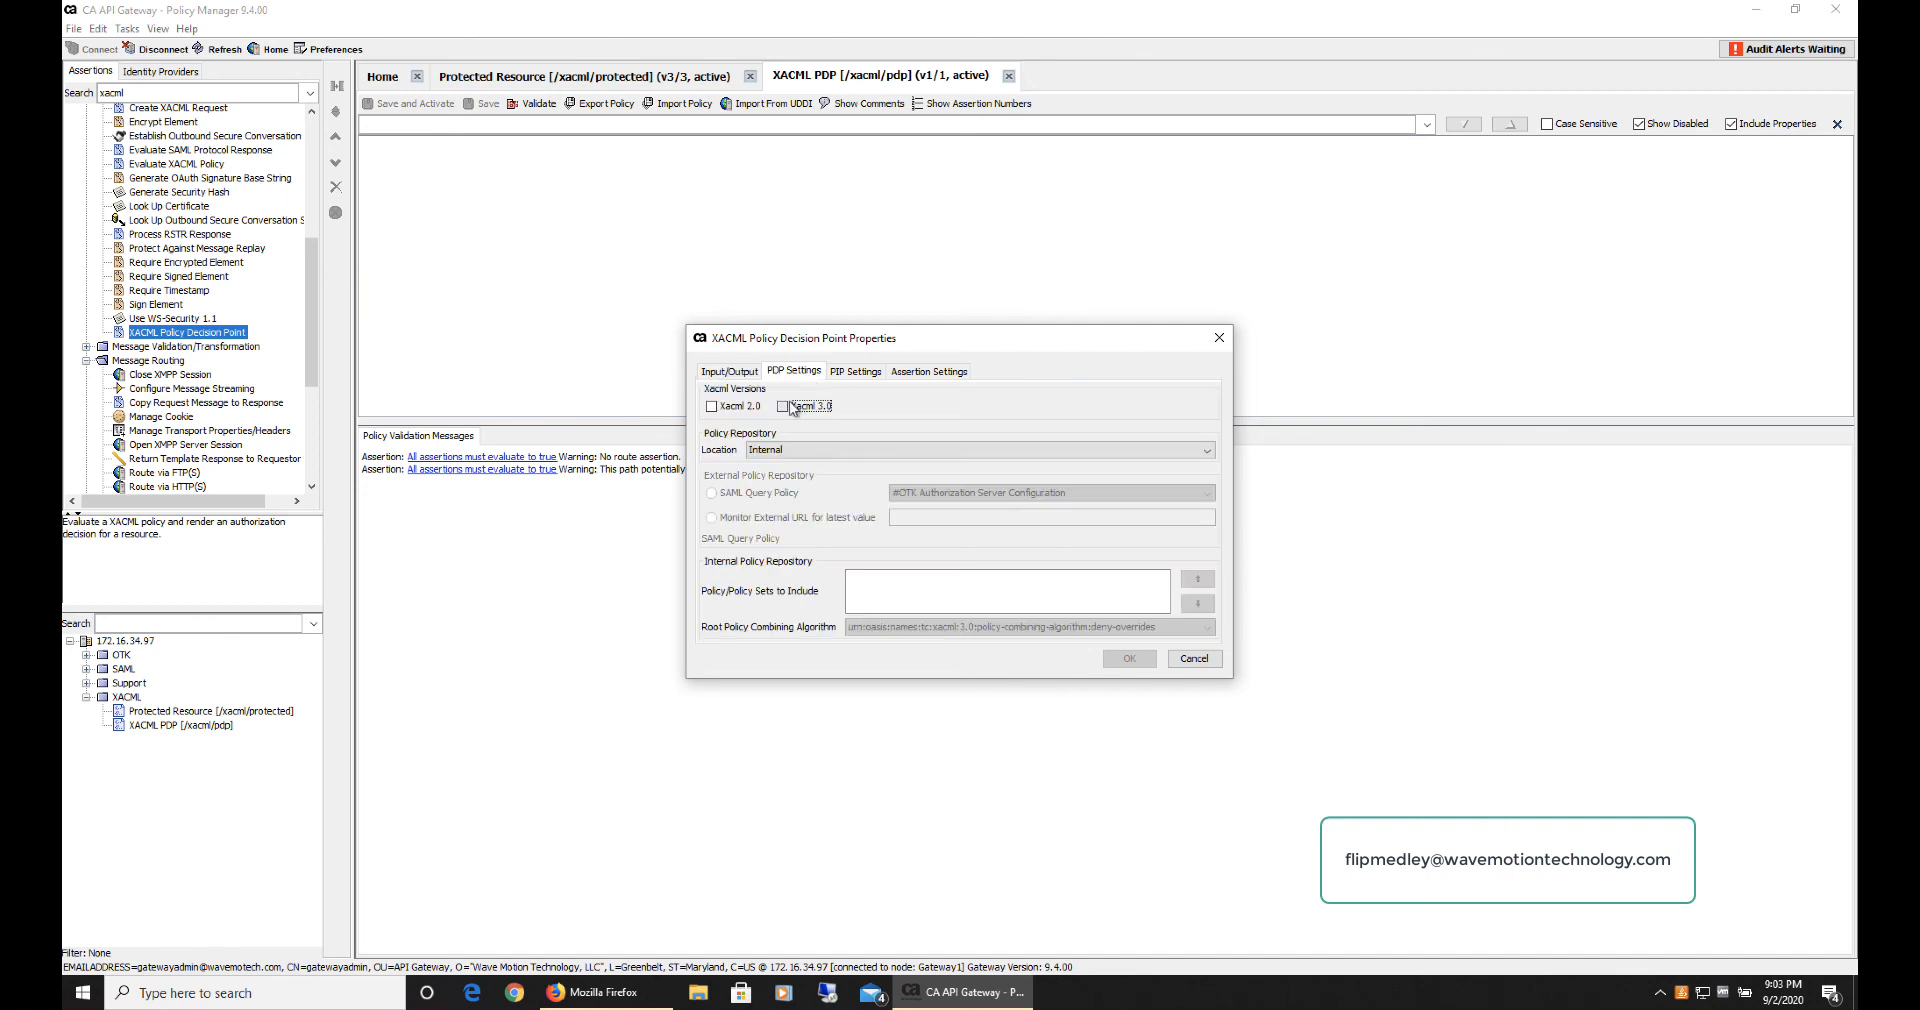
pyautogui.click(805, 406)
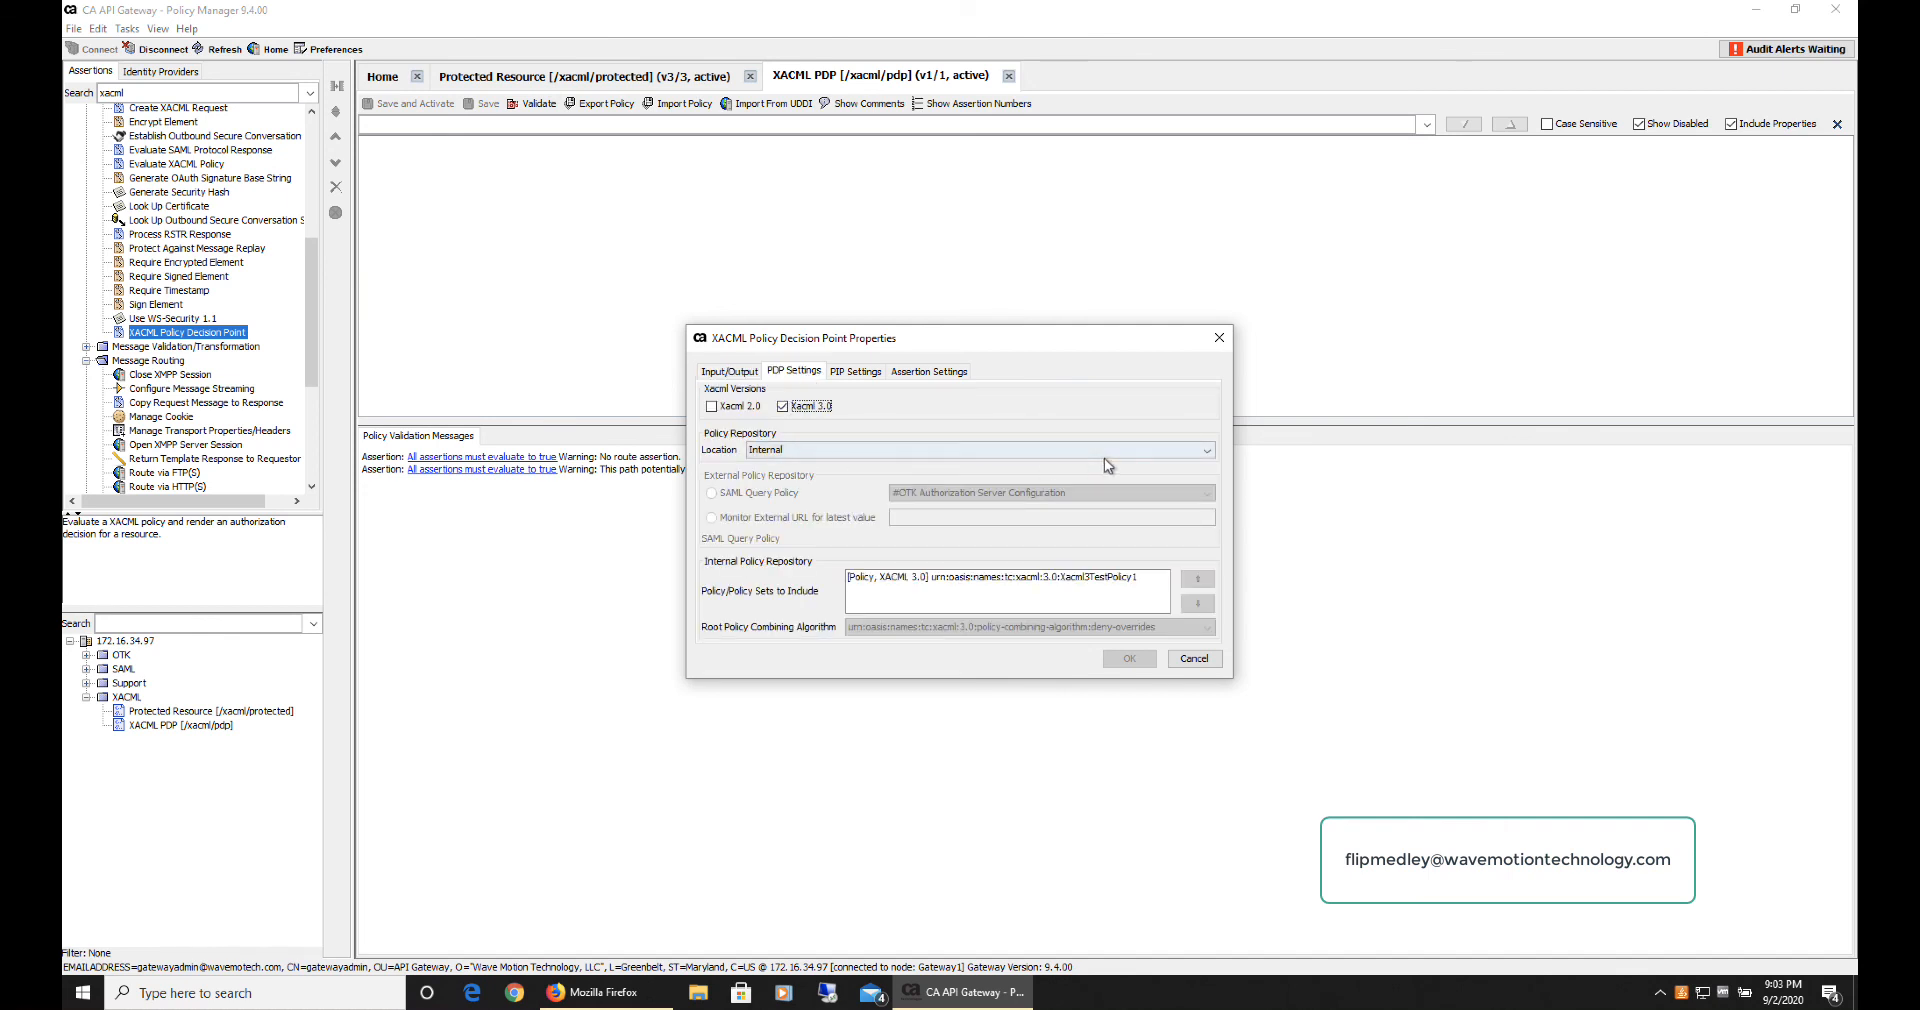
pyautogui.click(1196, 457)
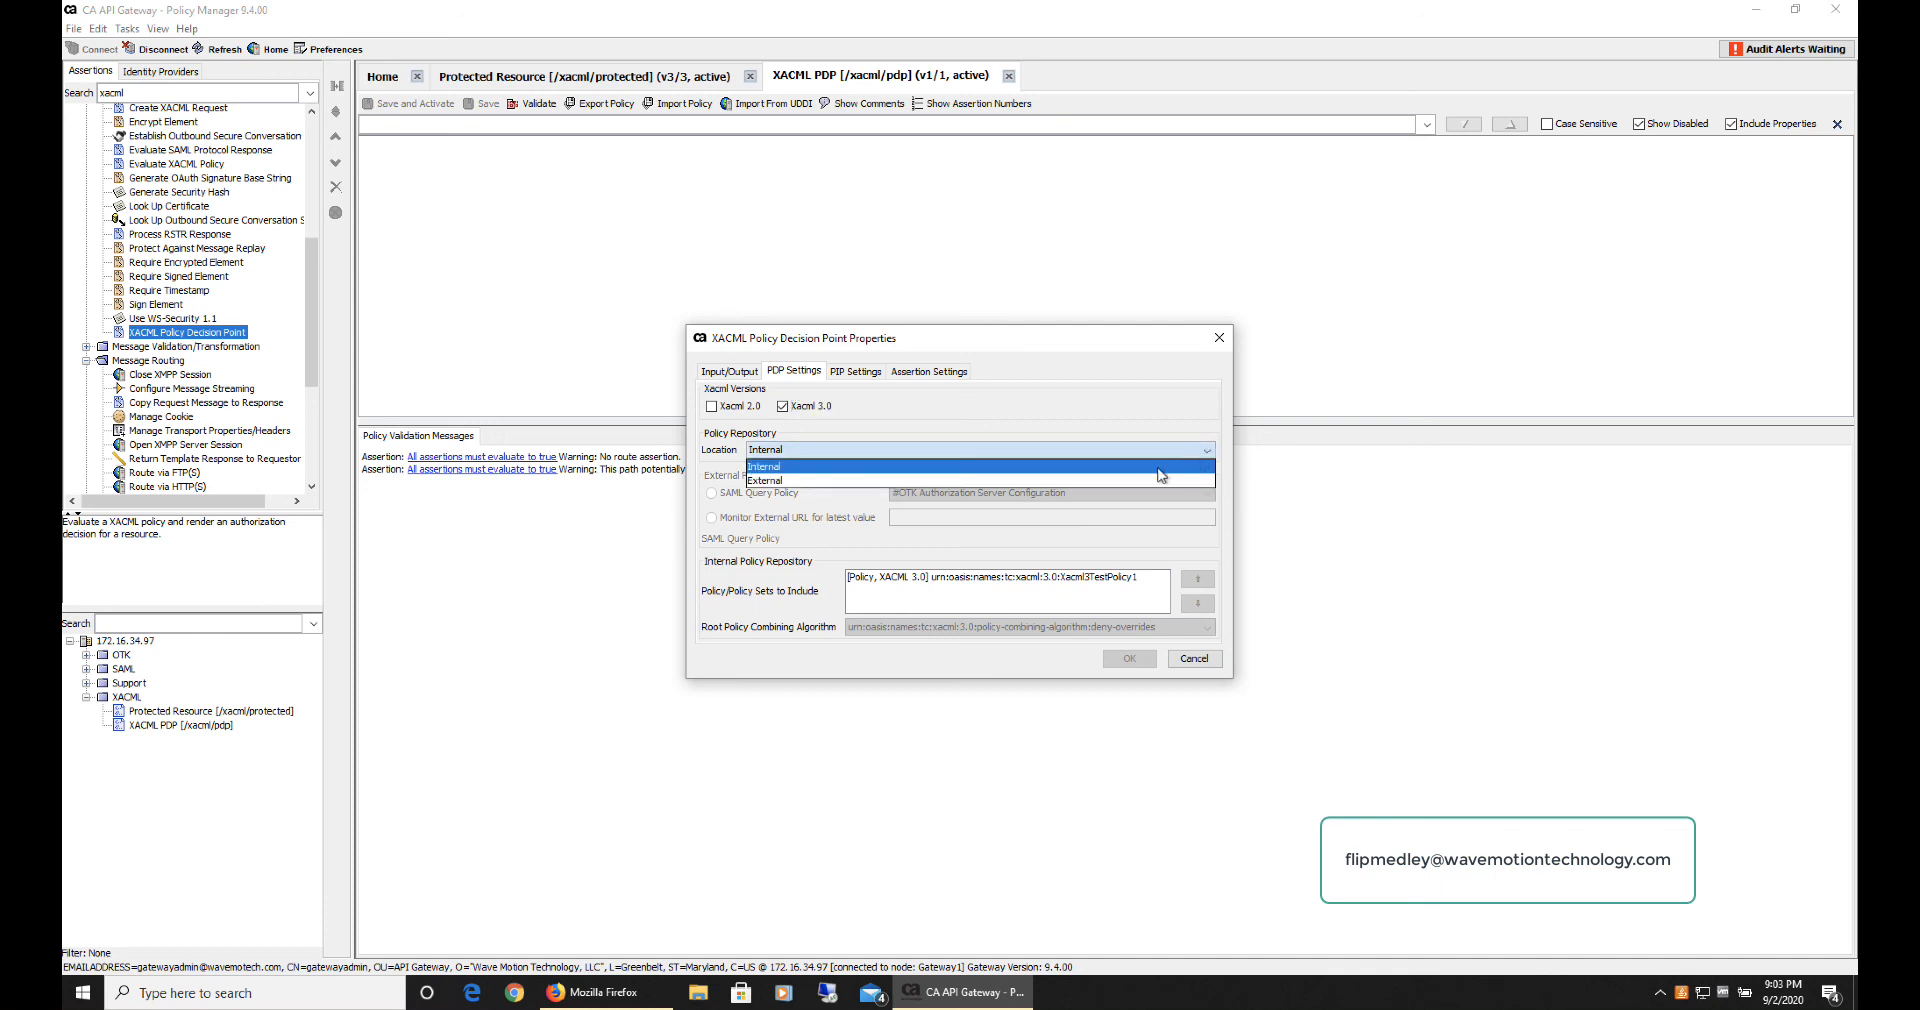
pyautogui.click(1080, 482)
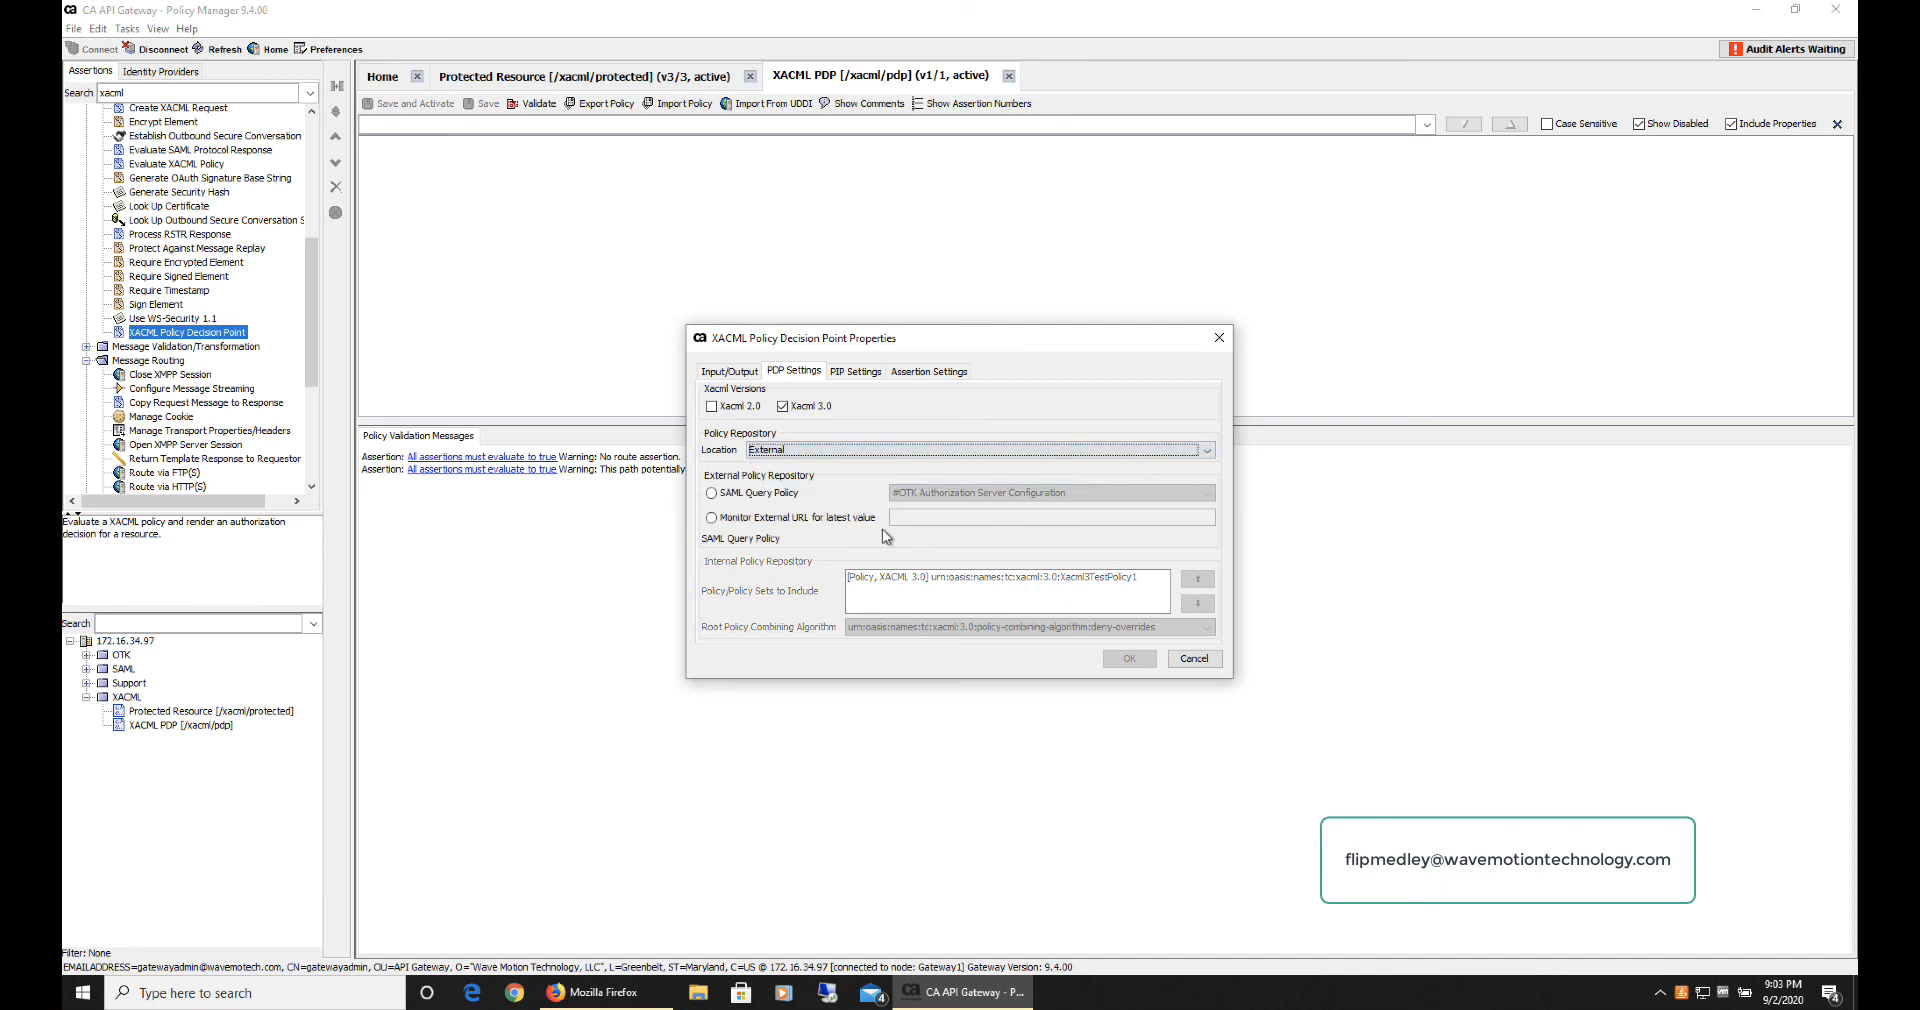
# Step: Set the policy repository location to Internal and include the XACML 3.0 policy Xacml3TestPolicy1
pyautogui.click(1197, 455)
pyautogui.click(1084, 470)
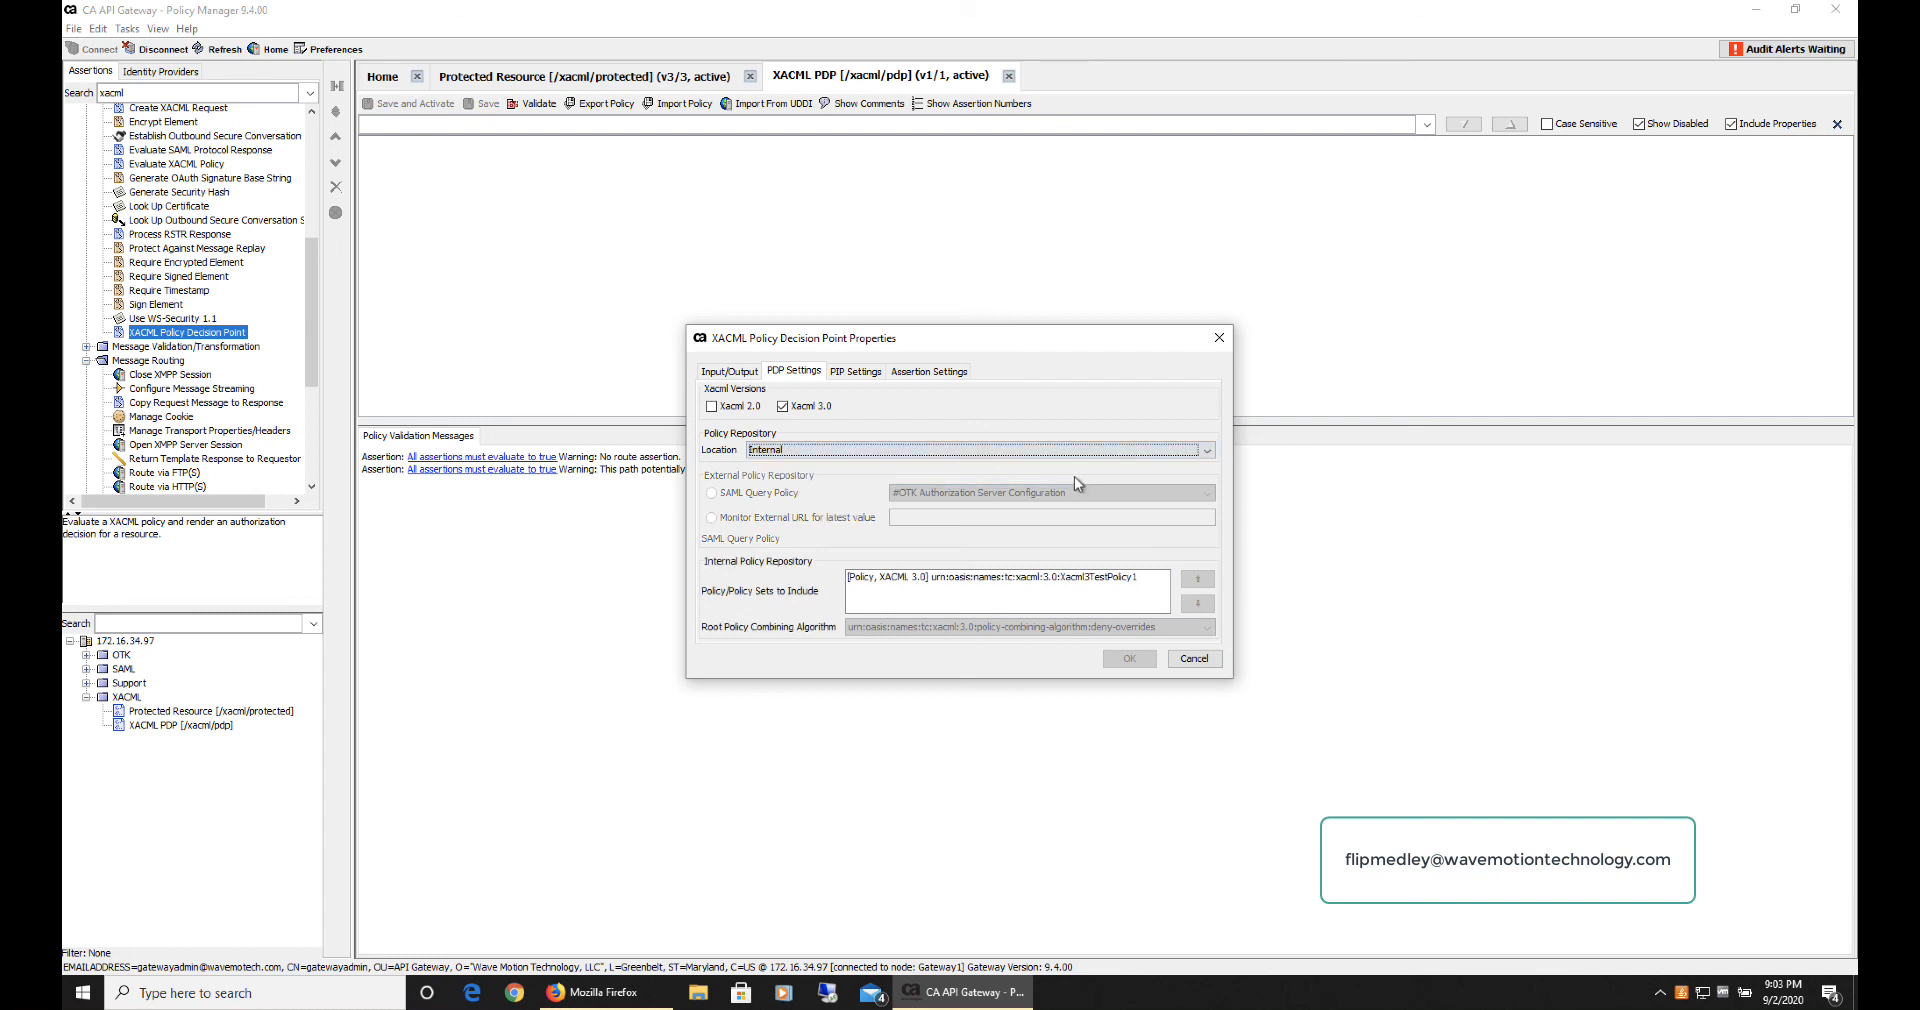
pyautogui.click(1004, 586)
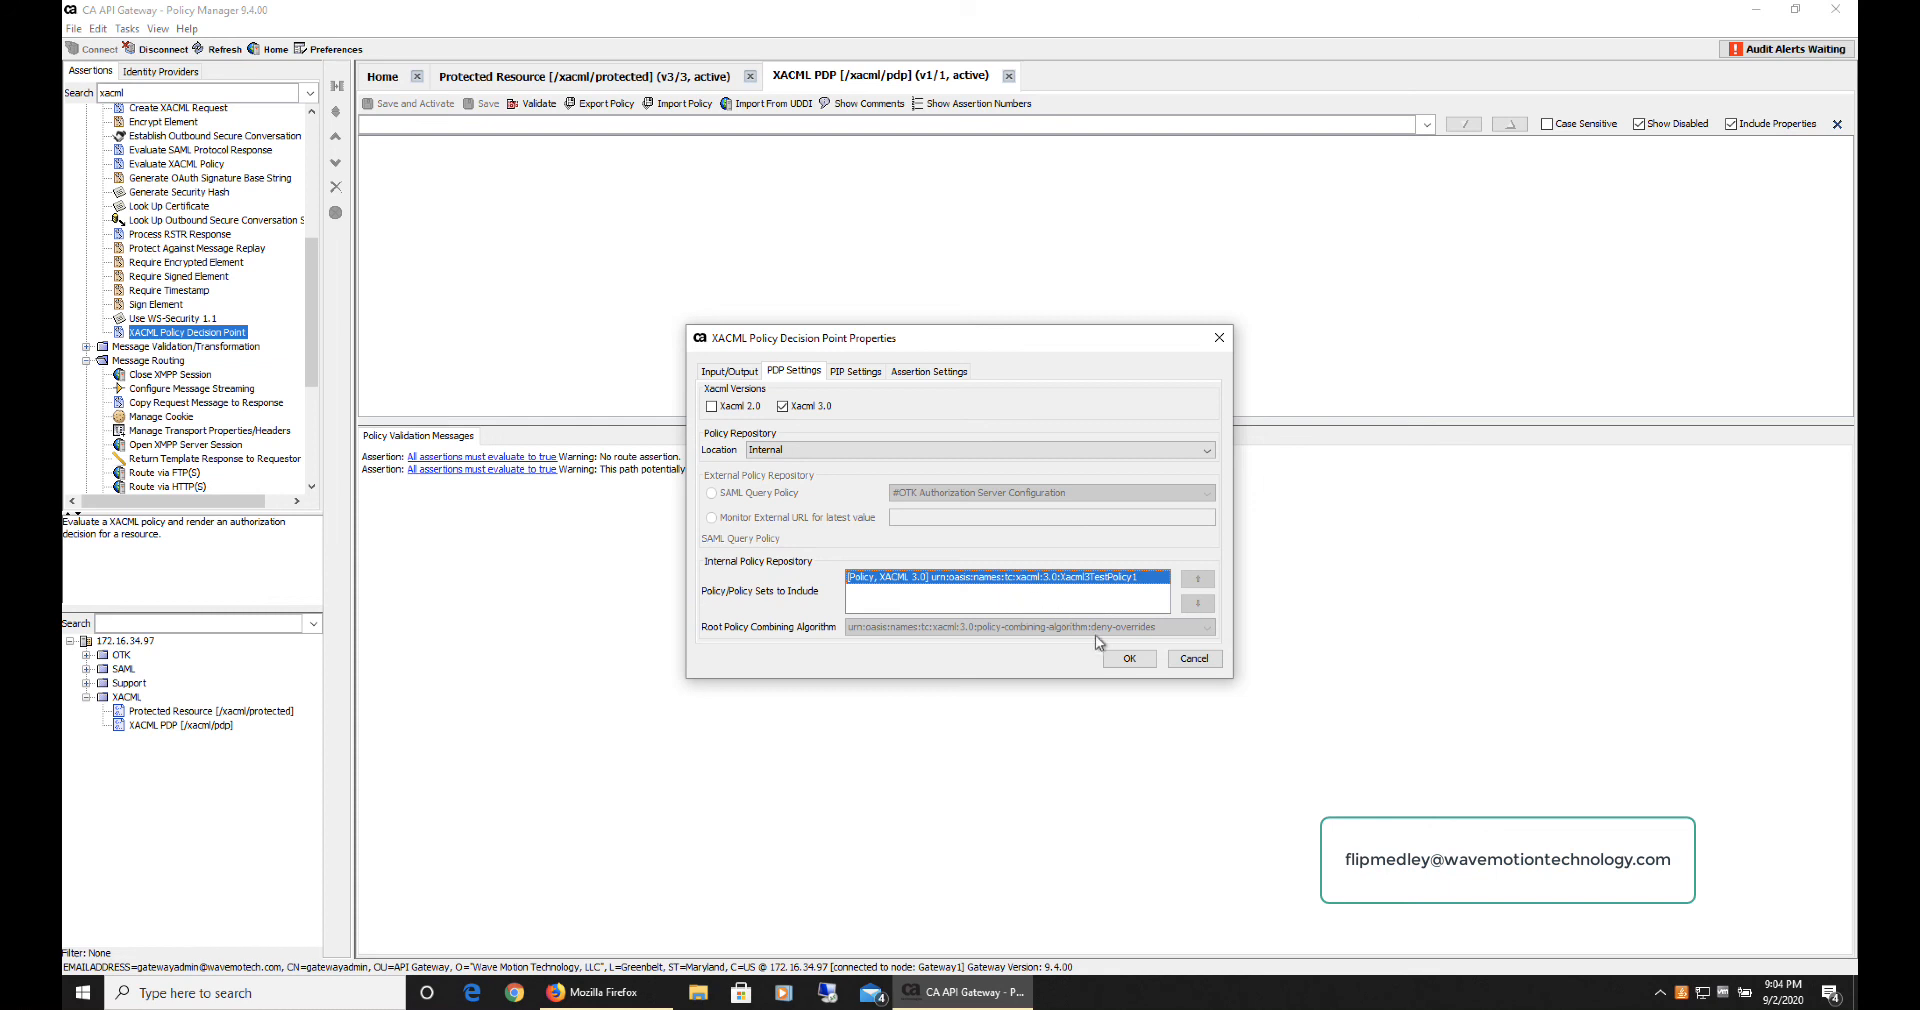
# Step: Review the PIP, assertion and input/output settings of the XACML Policy Decision Point and accept its properties
pyautogui.click(864, 374)
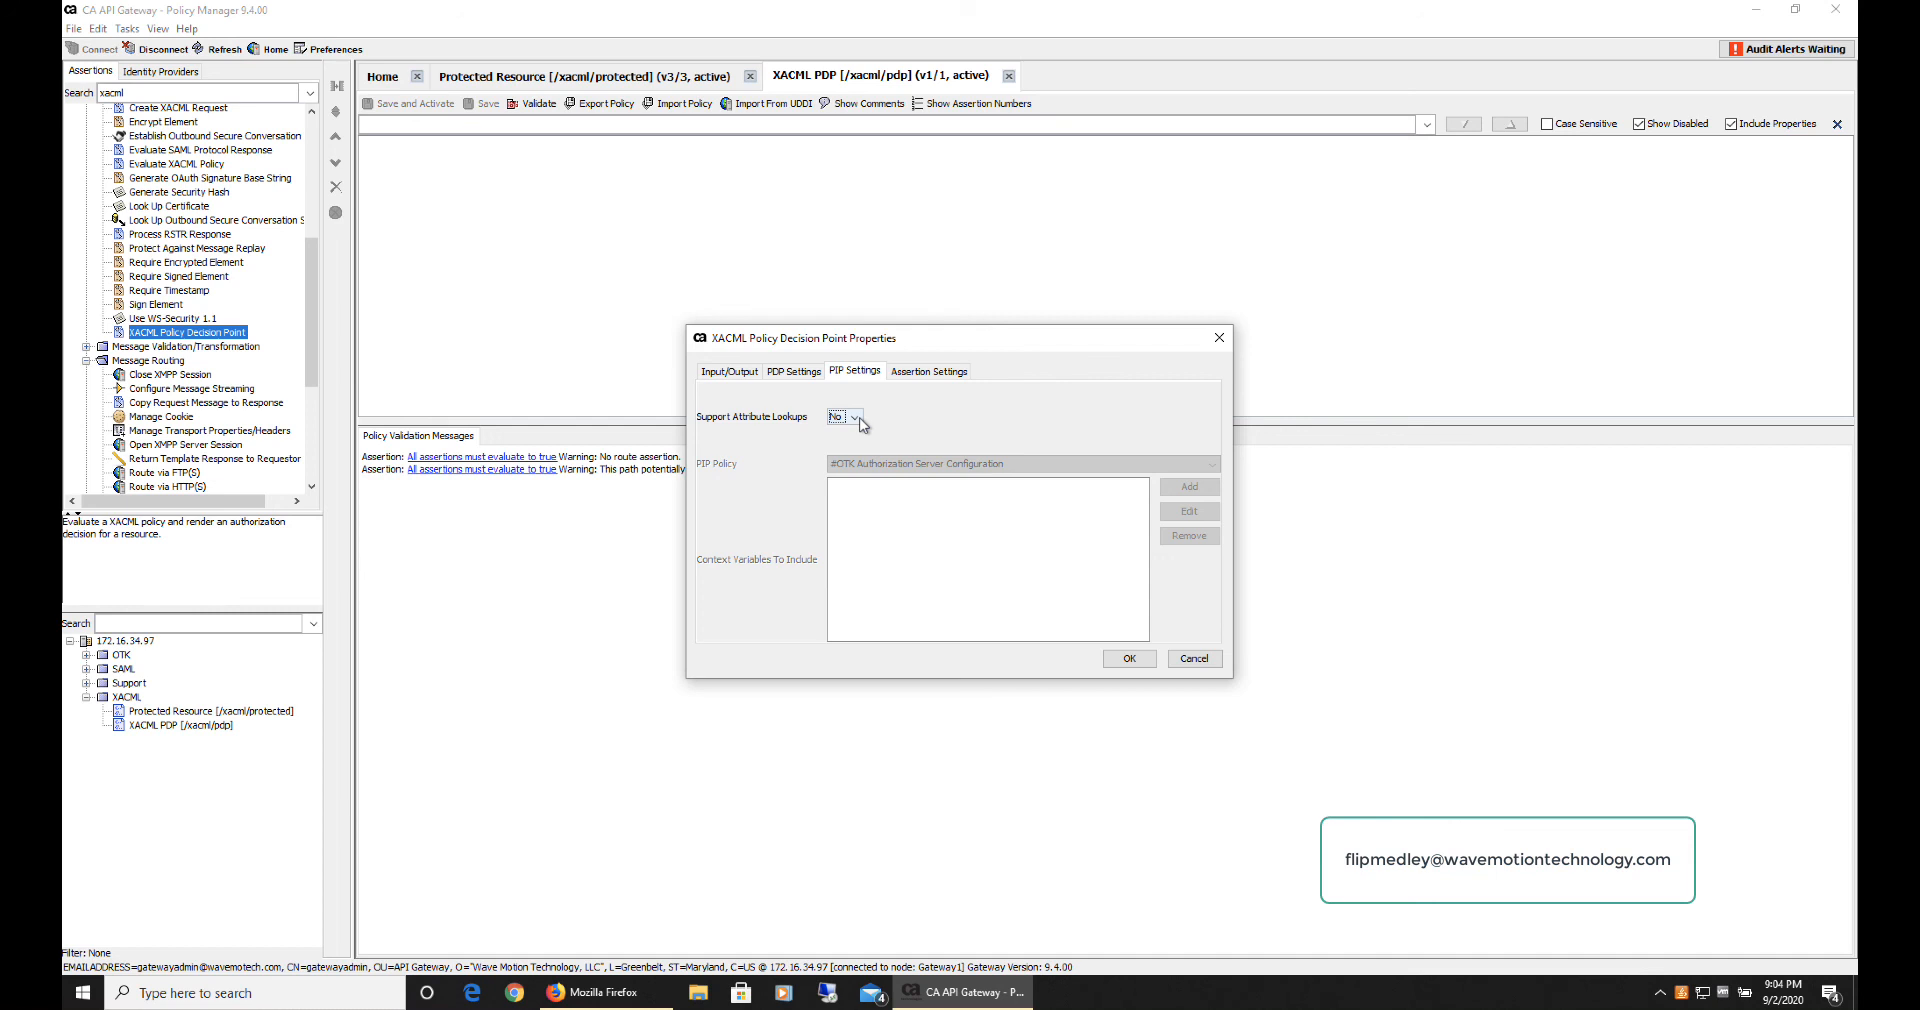
pyautogui.click(952, 376)
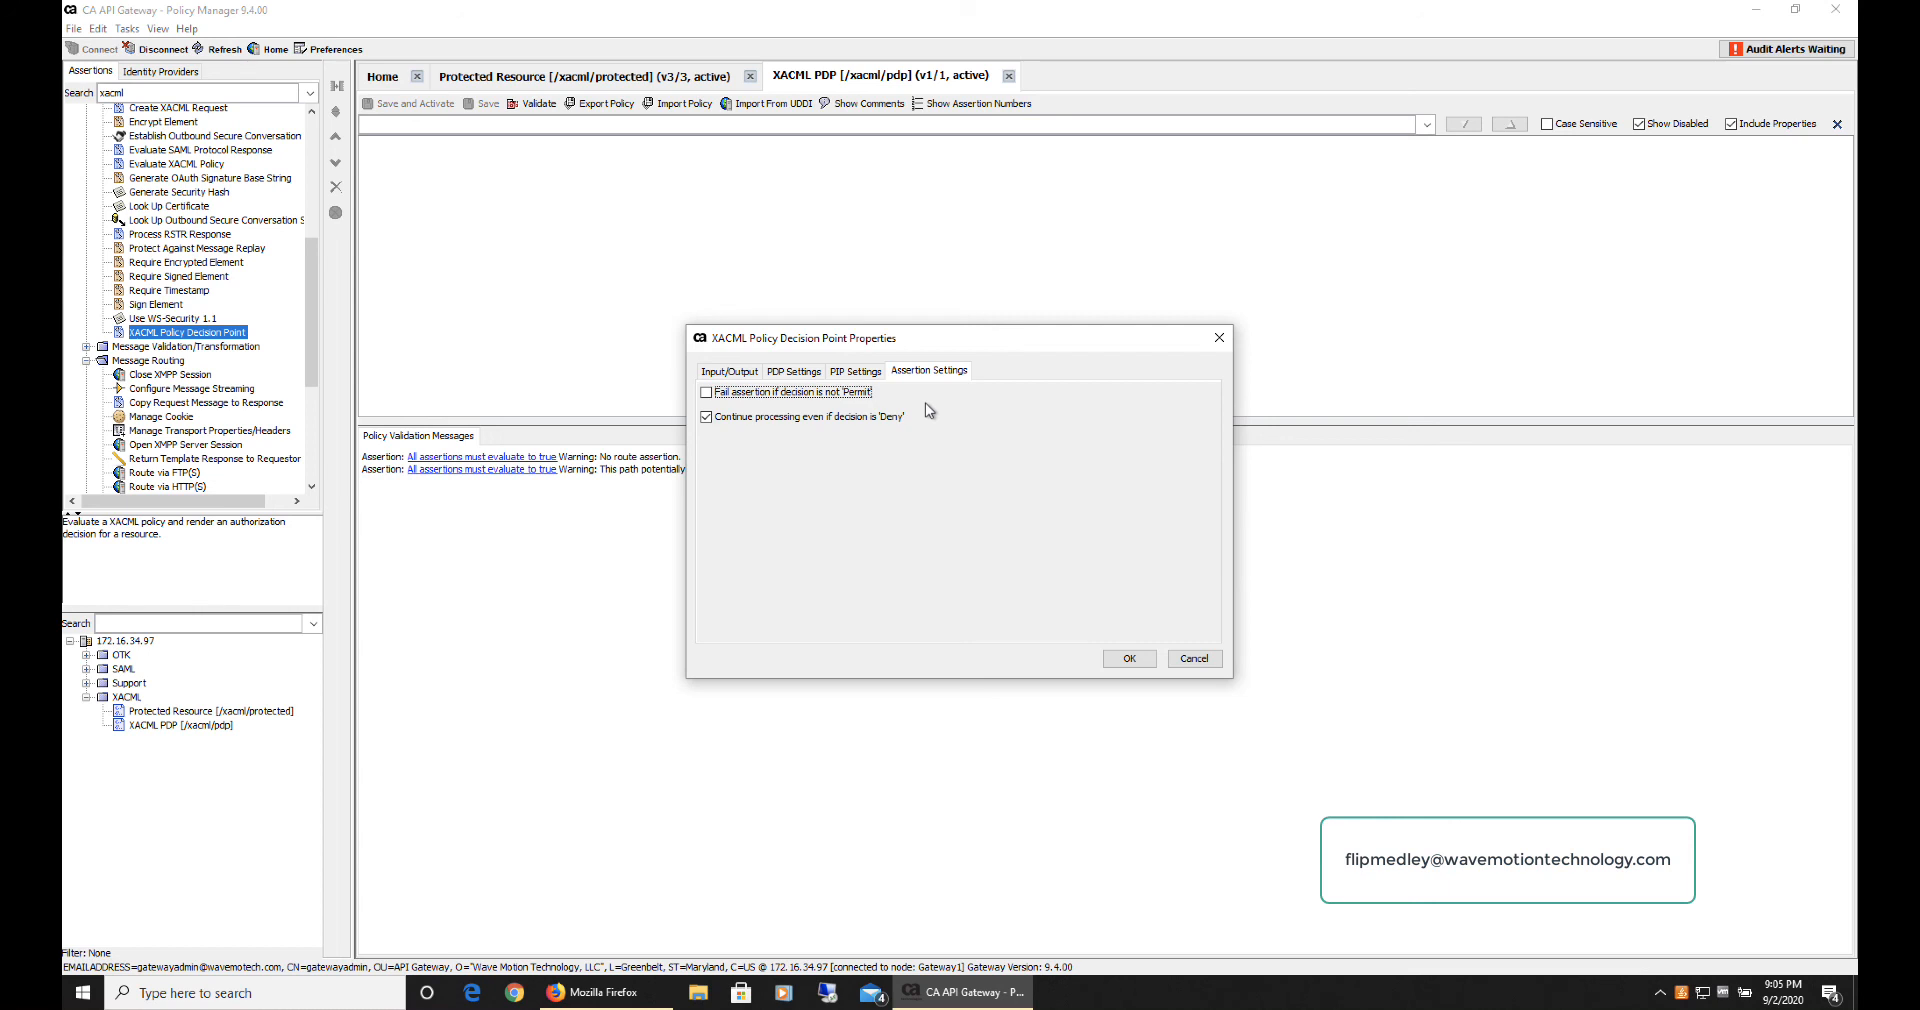
pyautogui.click(740, 371)
pyautogui.click(1125, 659)
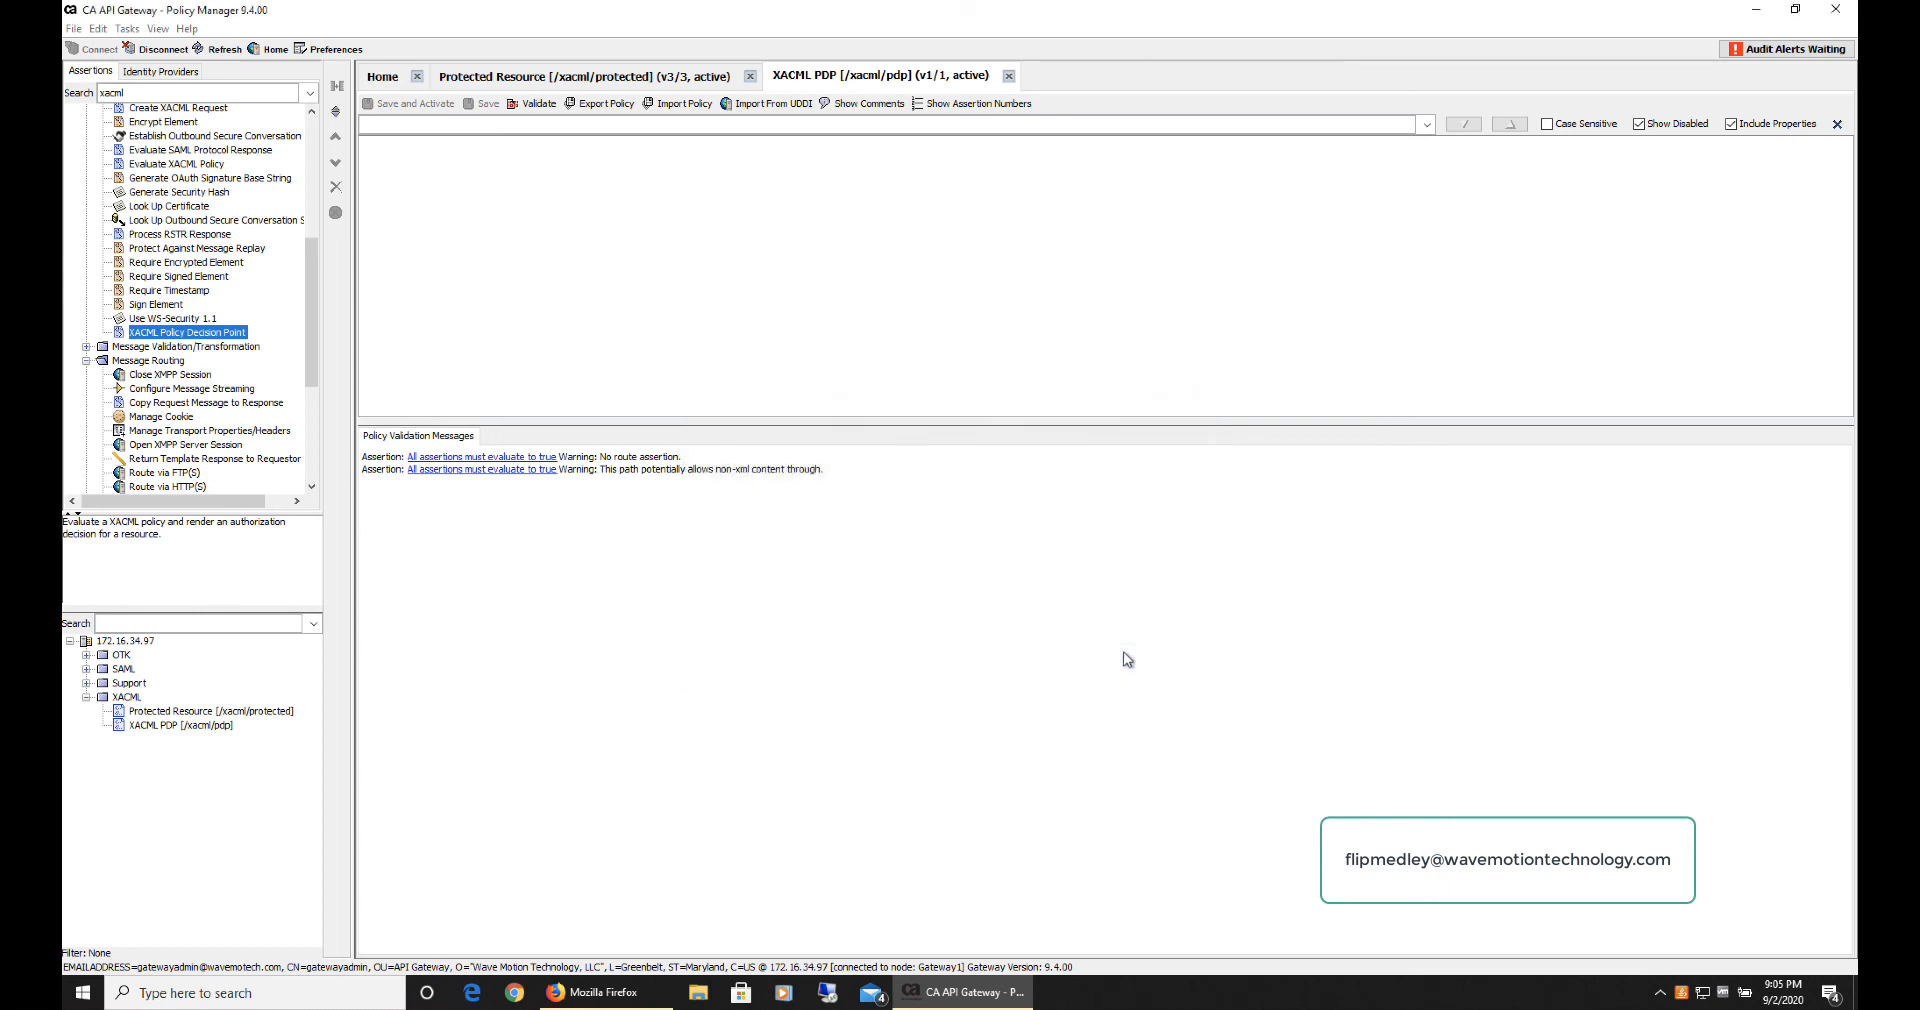
# Step: Save and activate the XACML PDP policy containing the XACML Policy Decision Point assertion
pyautogui.click(652, 287)
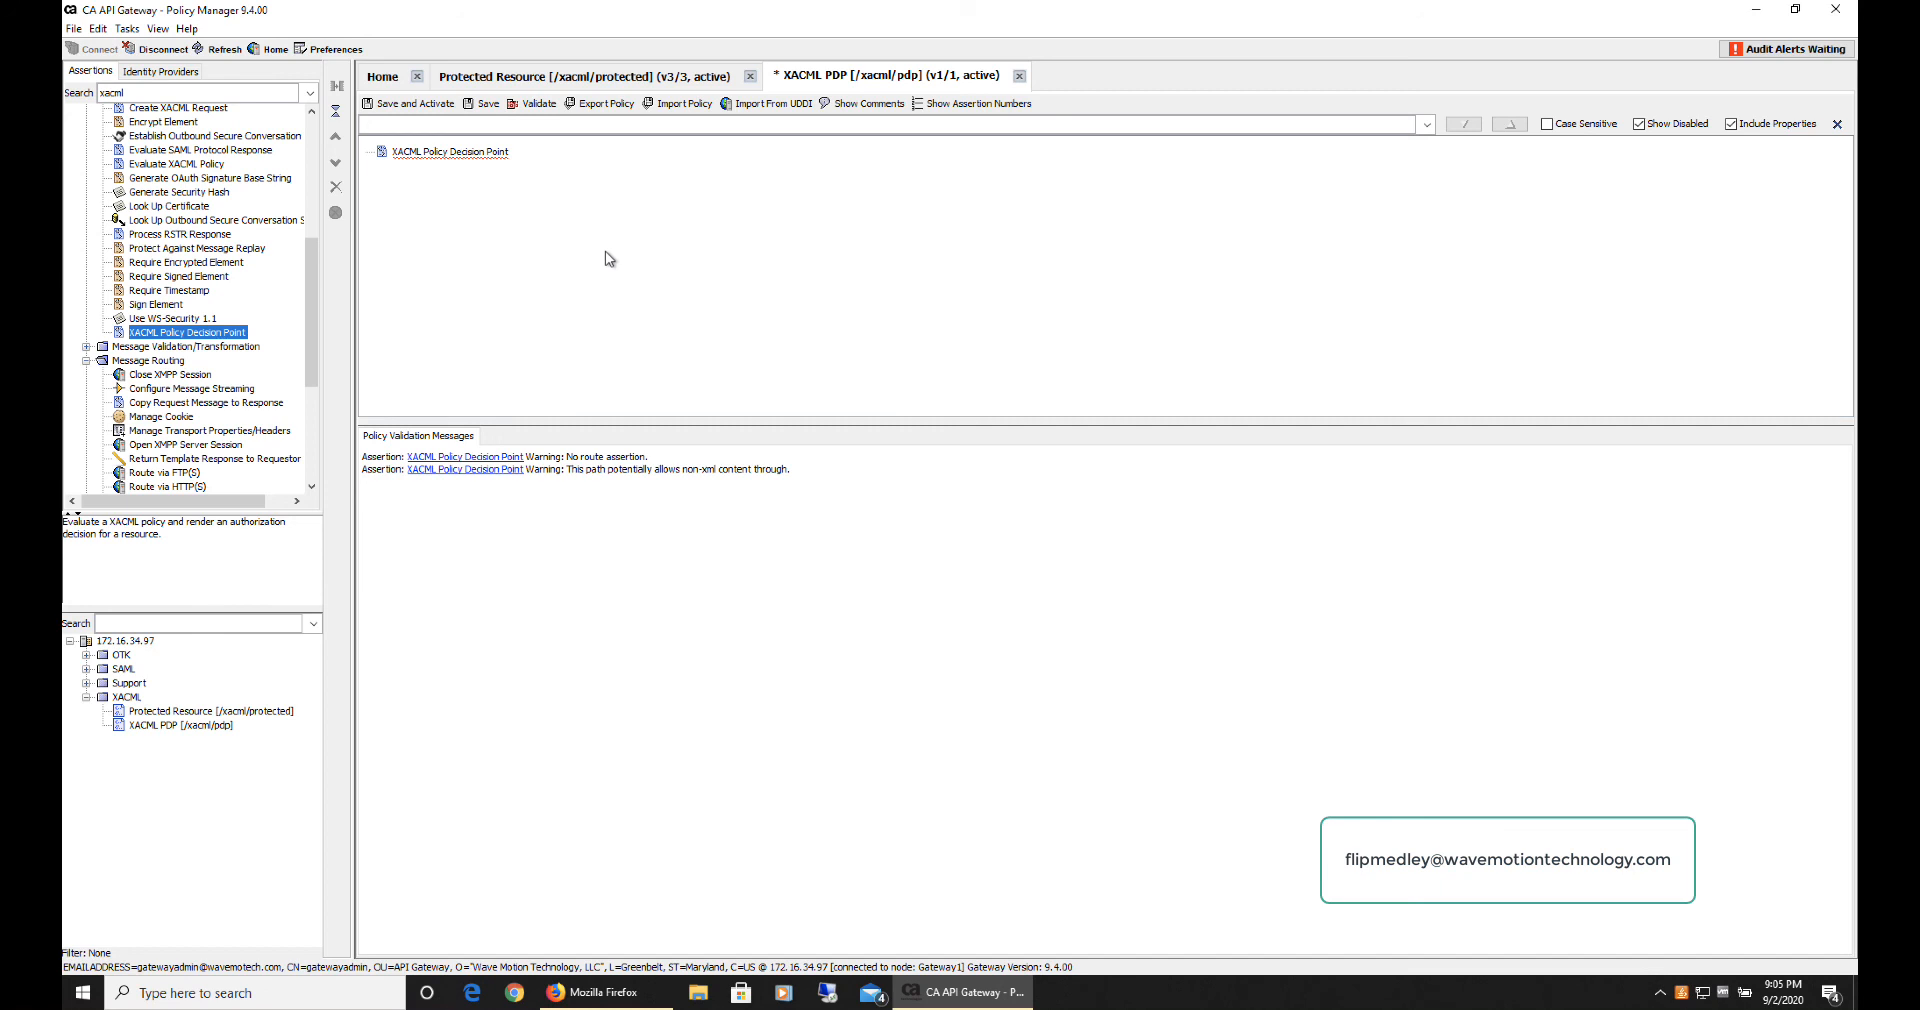
pyautogui.scroll(-6, 250, 308)
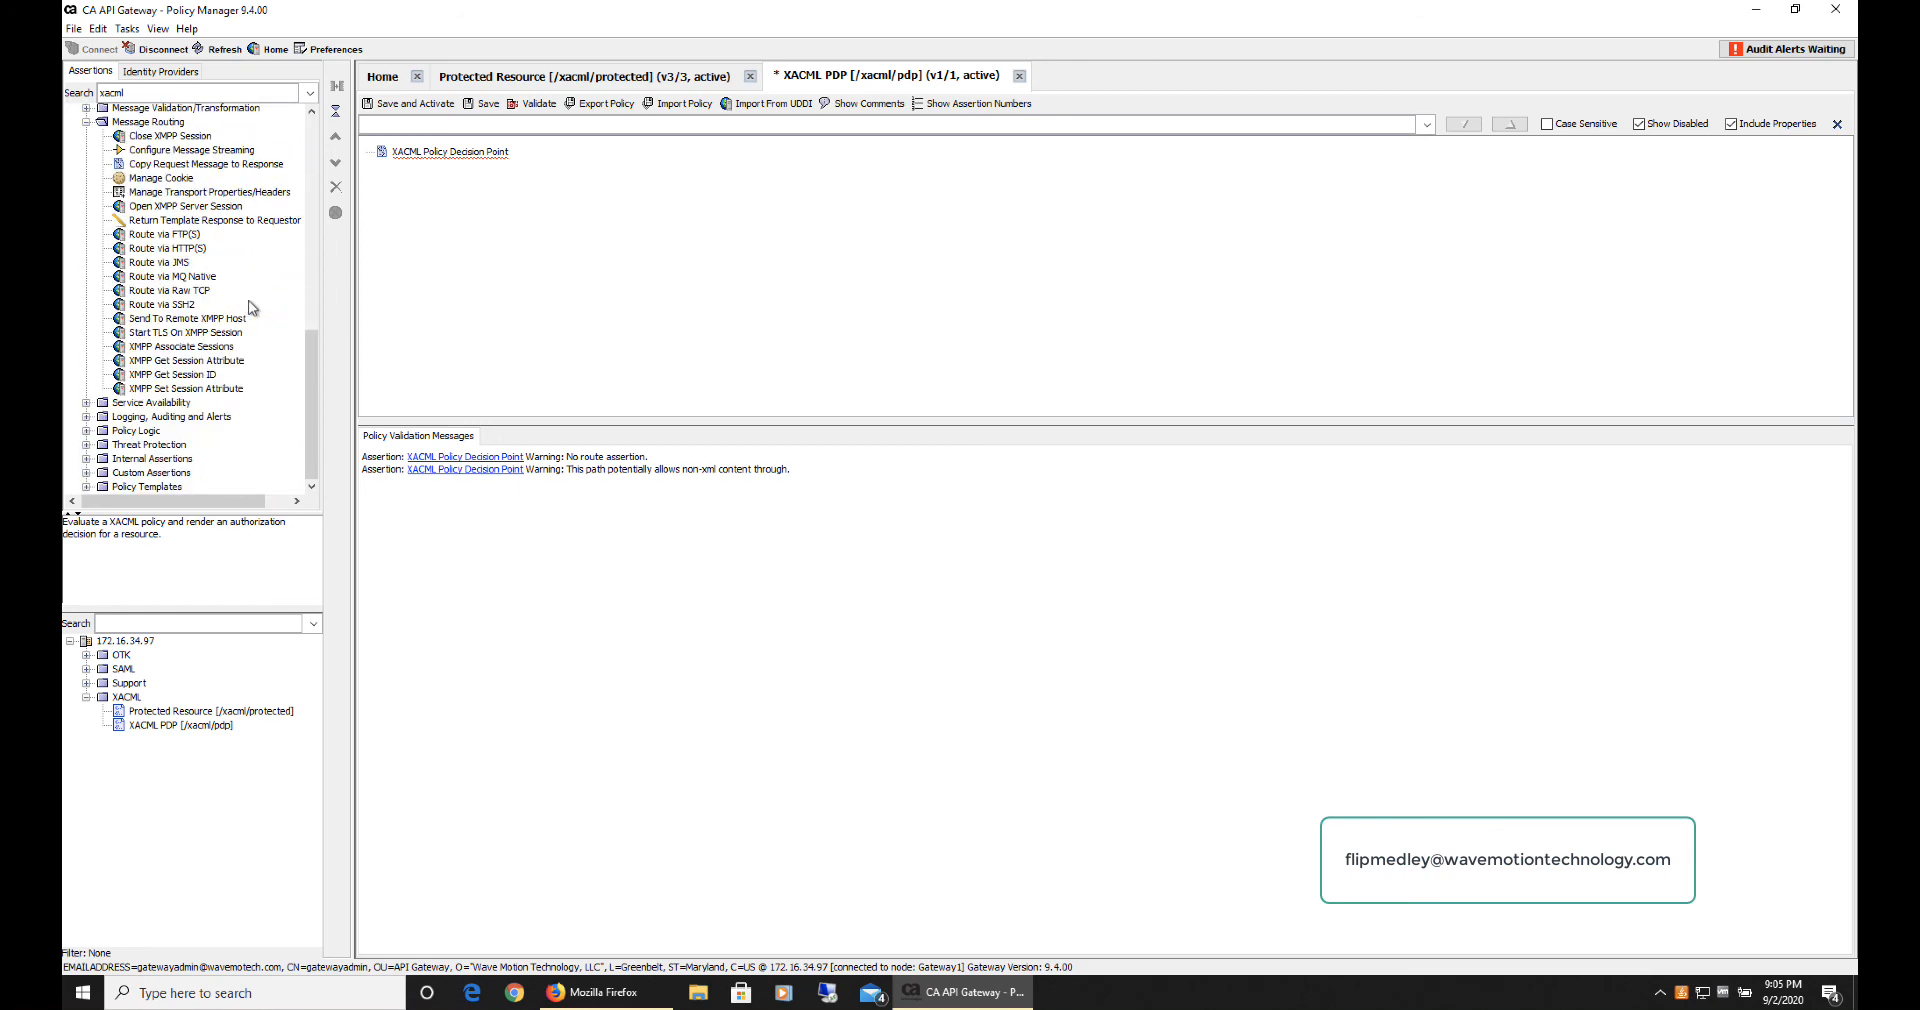
pyautogui.scroll(10, 250, 308)
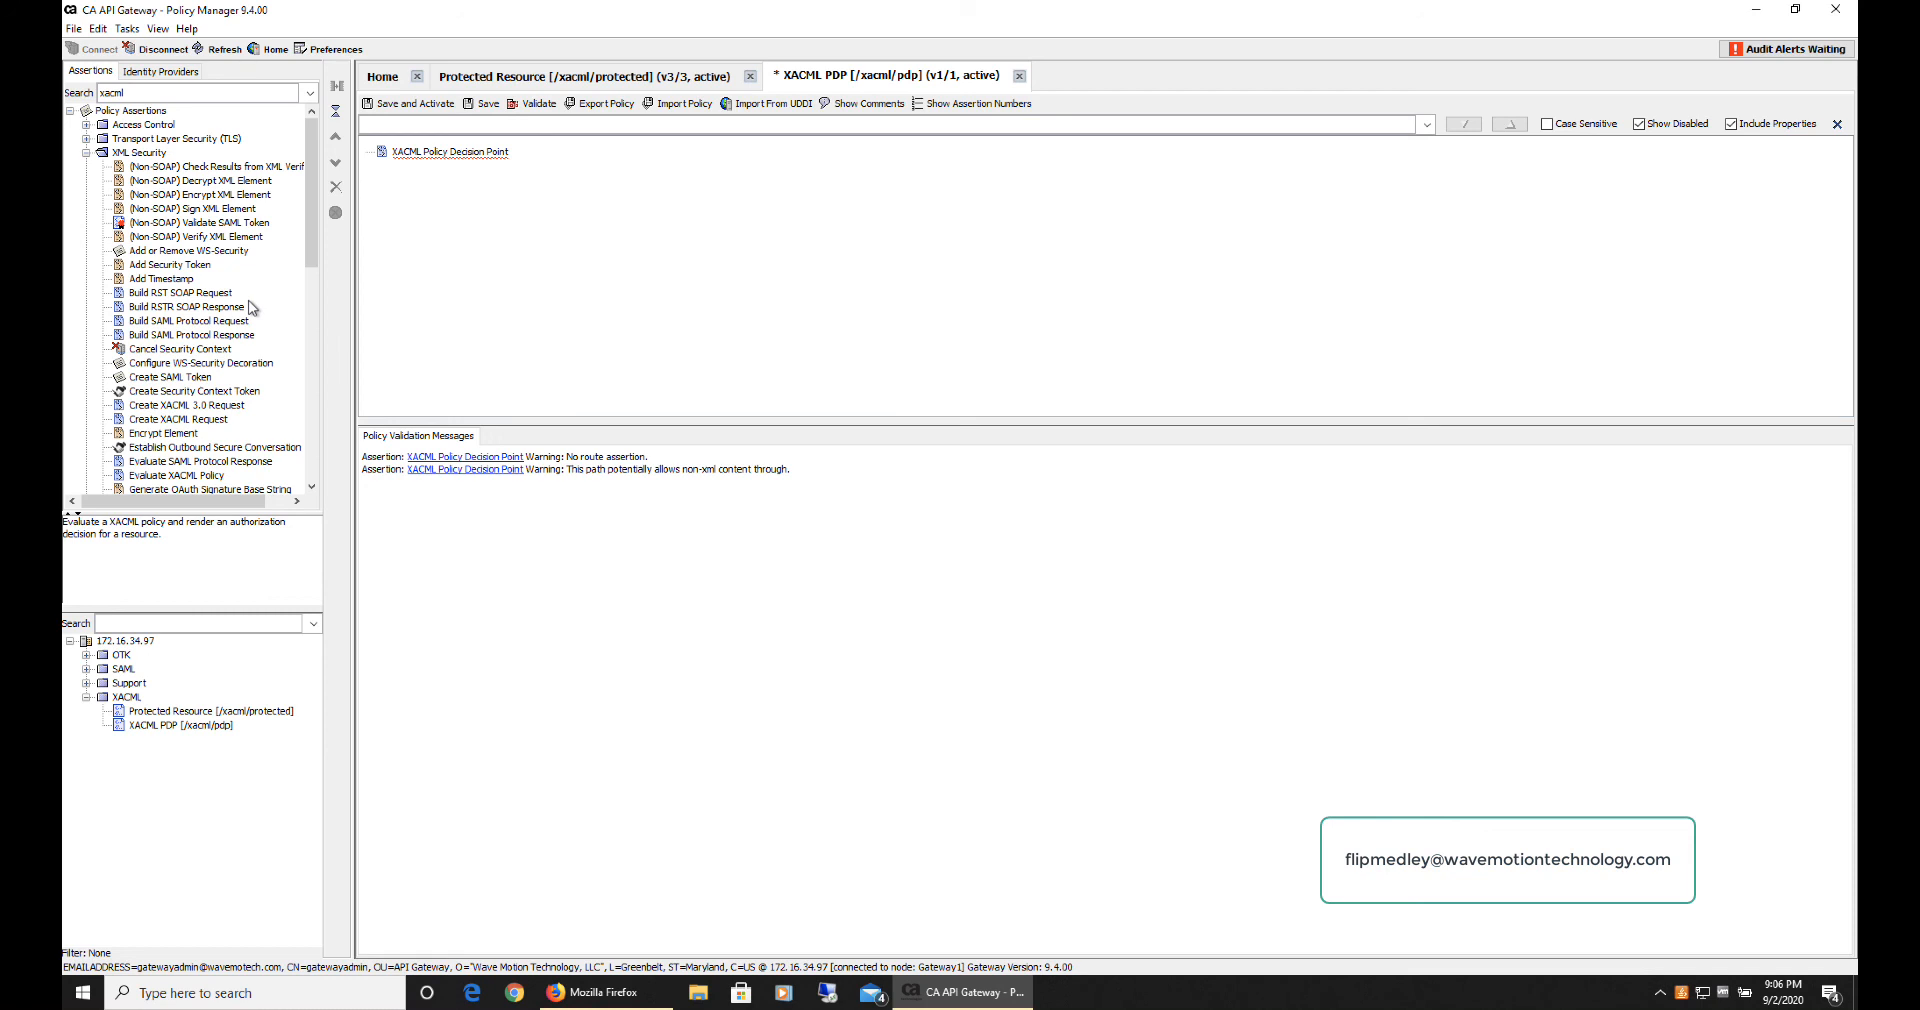
pyautogui.click(425, 104)
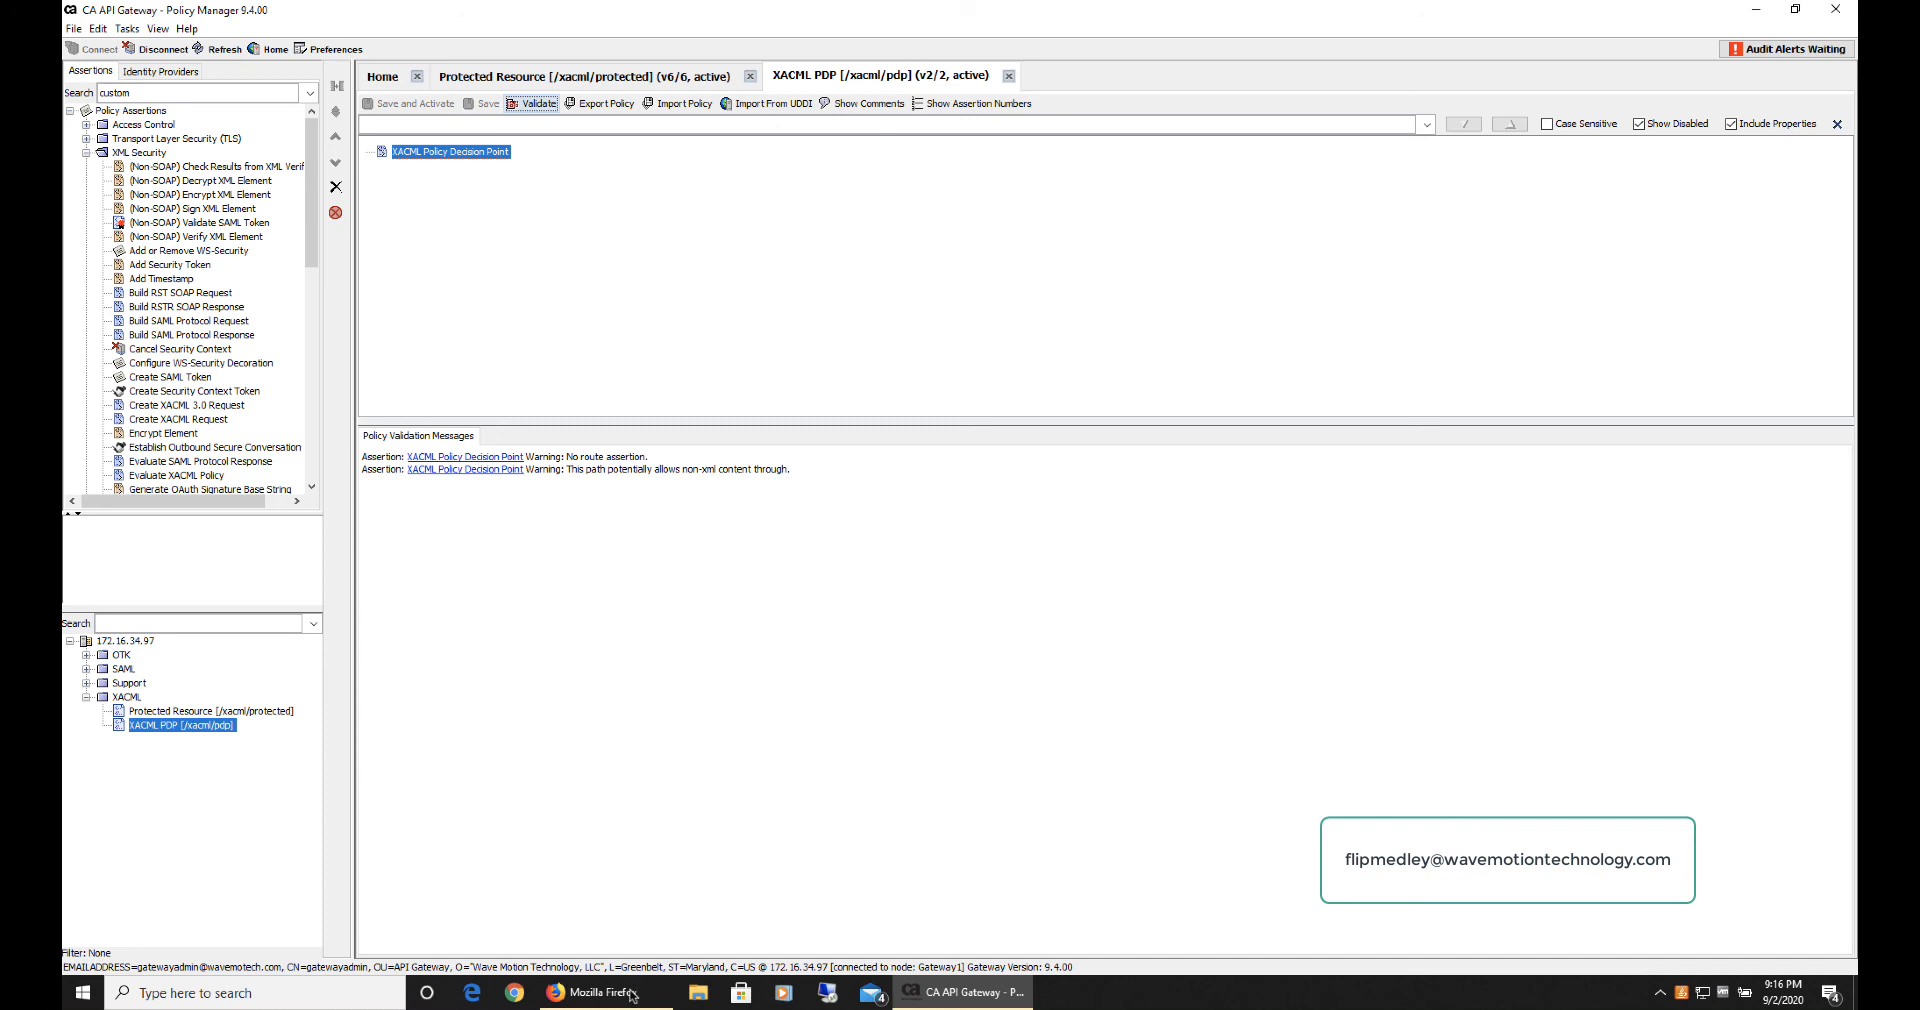
# Step: Switch to Firefox, reload the /xacml/protected page and check the Decision value in the XACML response
pyautogui.moveTo(633, 996)
pyautogui.click(634, 909)
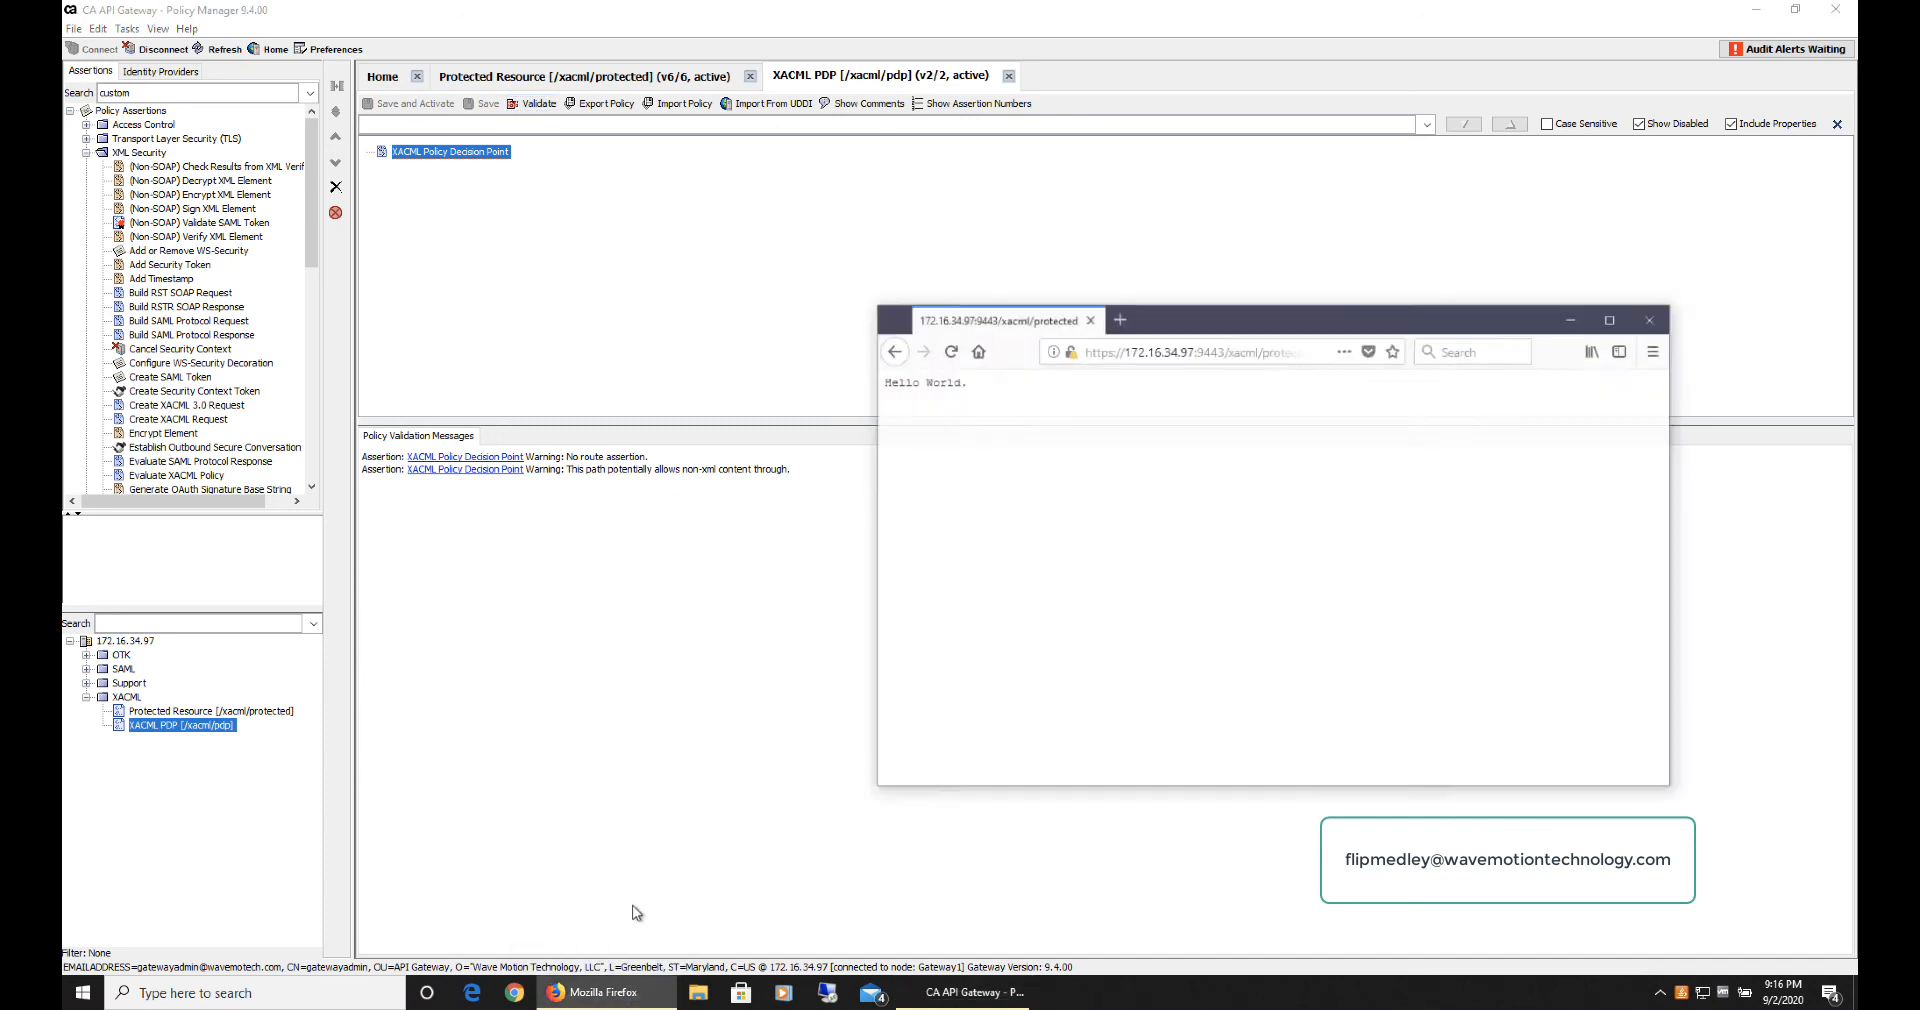
pyautogui.moveTo(891, 402); pyautogui.dragTo(608, 400)
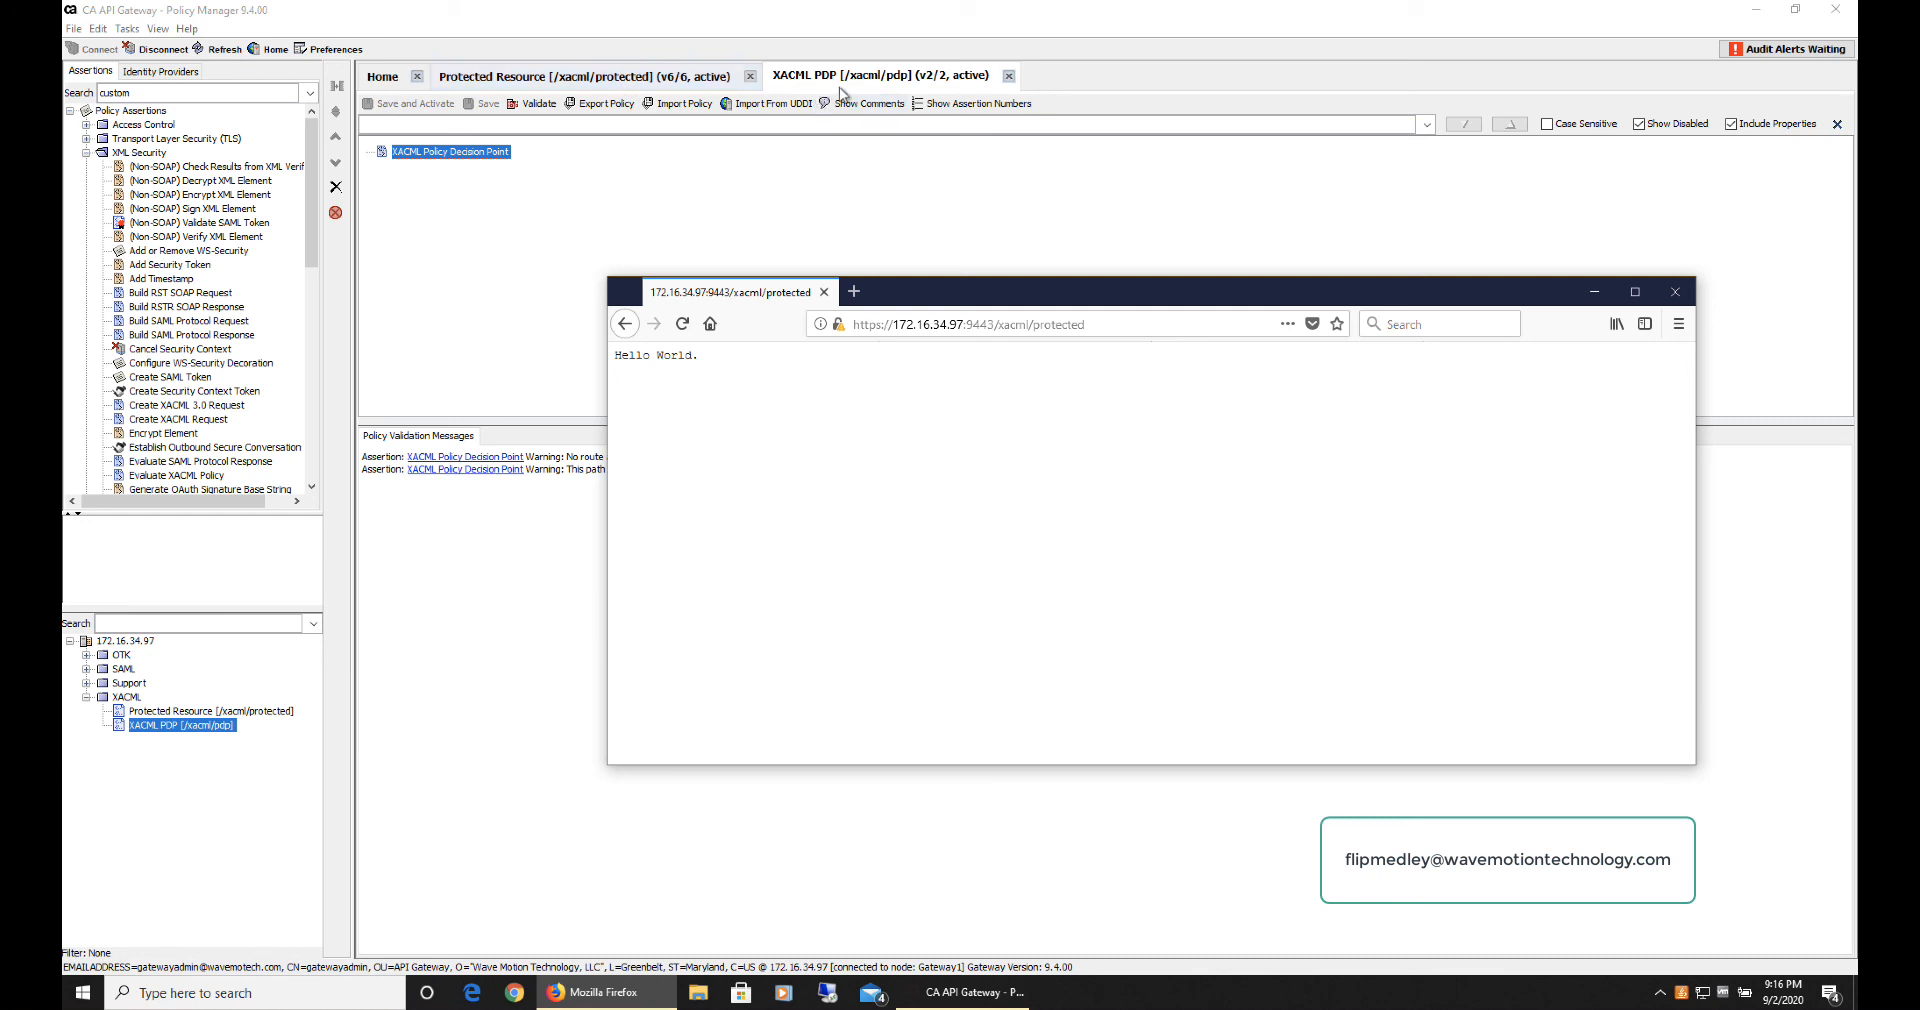
pyautogui.click(680, 324)
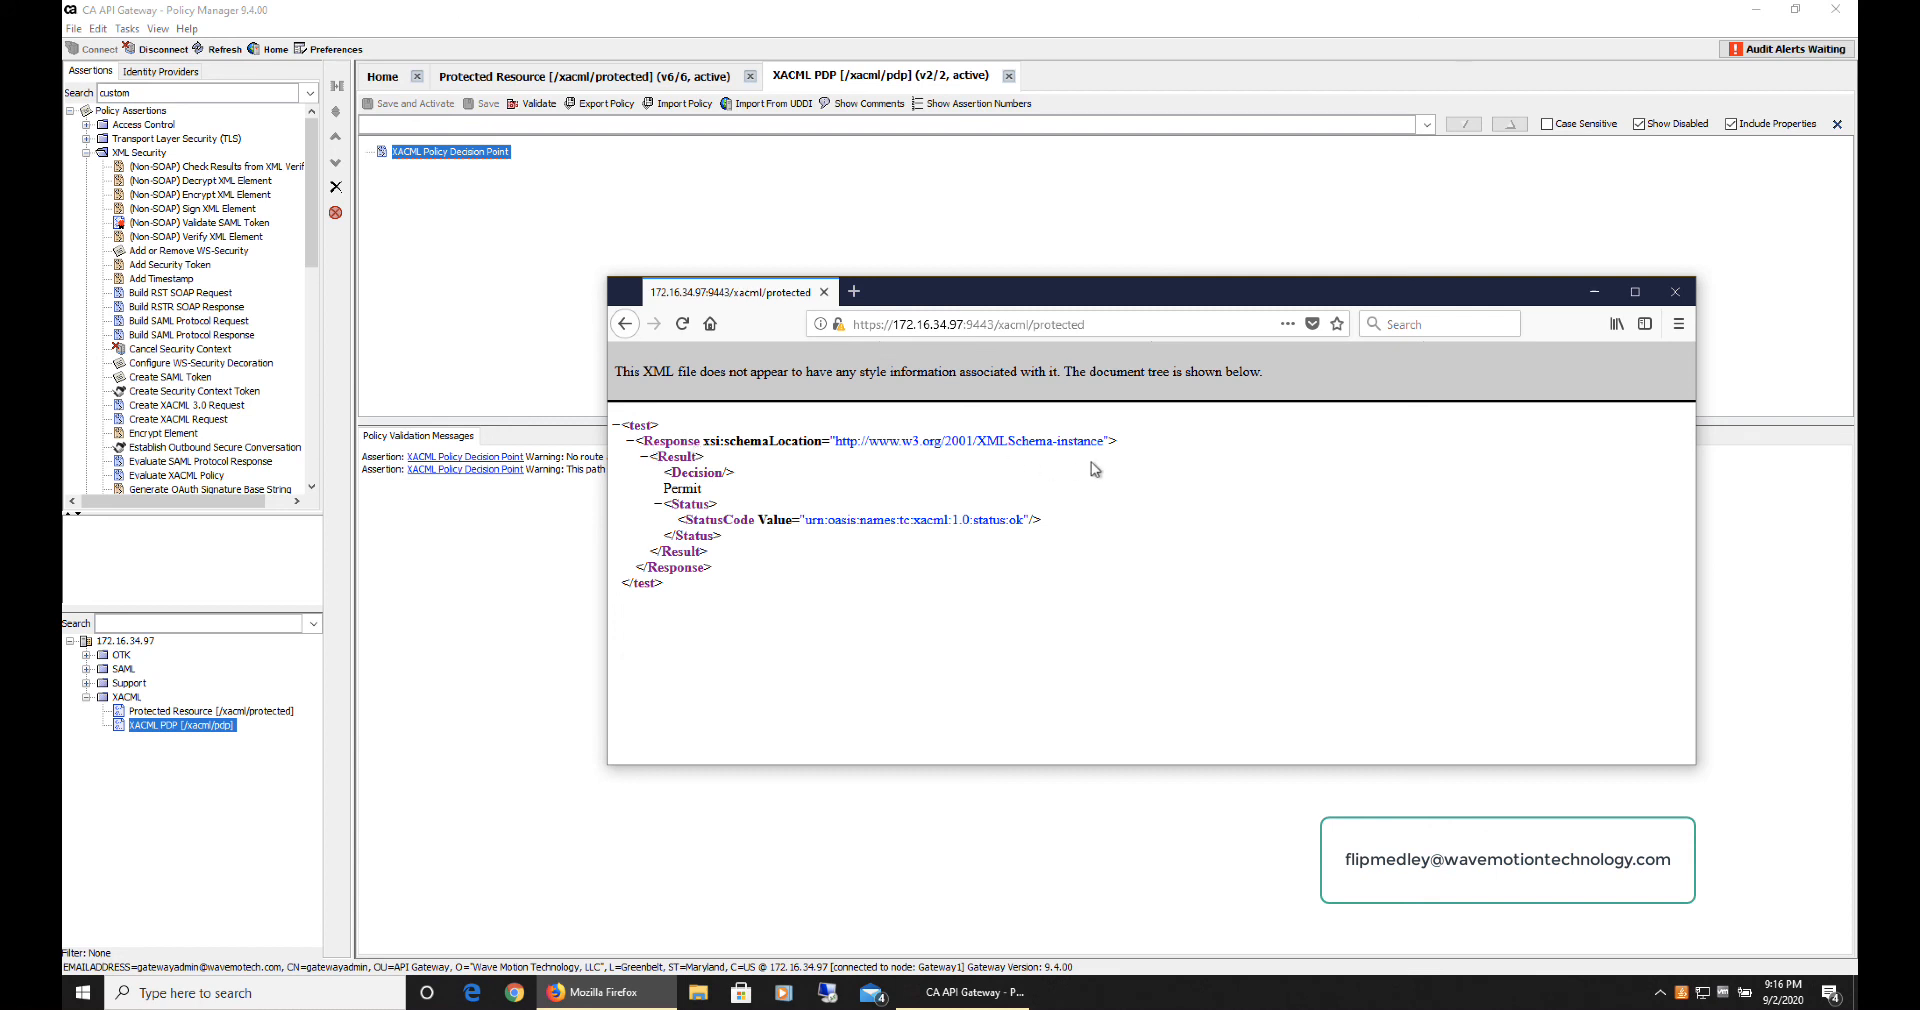
pyautogui.doubleClick(684, 489)
# Step: In Protected Resource's Create XACML 3.0 Request, replace the first attribute value's content with a different e-mail address, and save and activate the policy
pyautogui.click(642, 160)
pyautogui.click(568, 77)
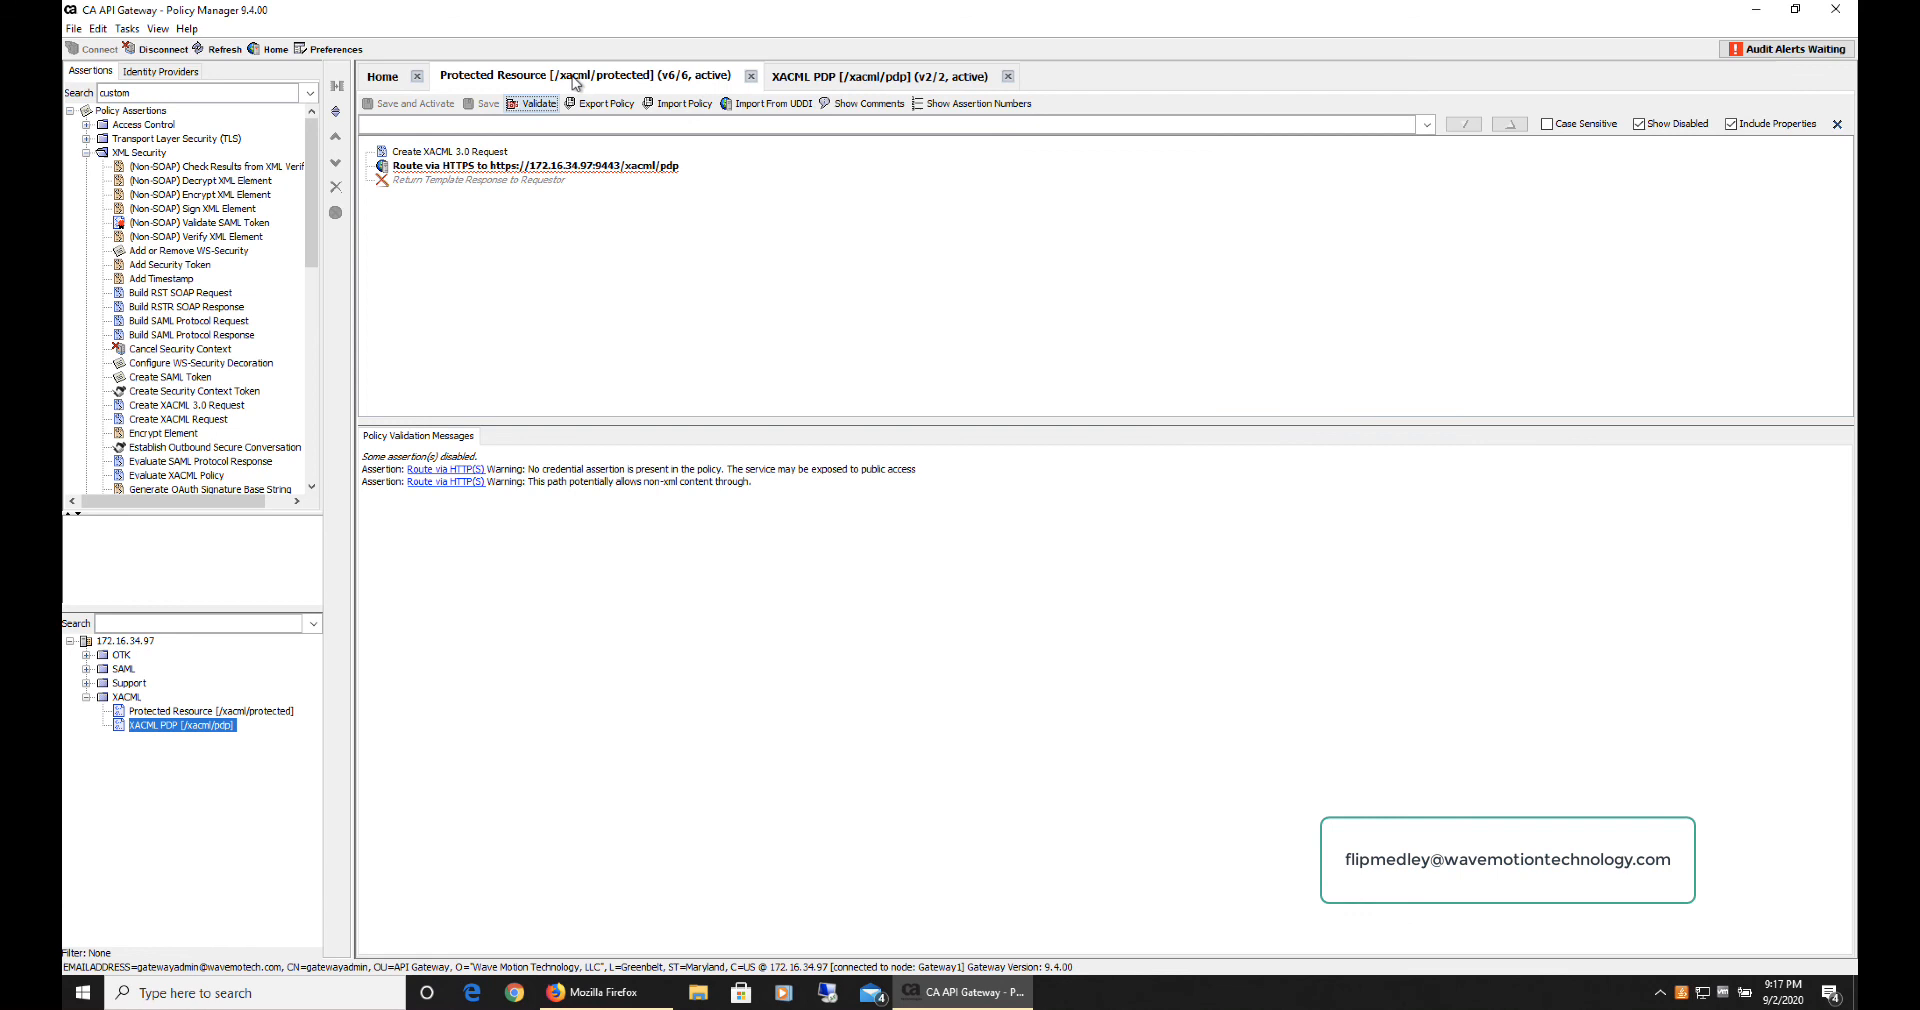
pyautogui.click(505, 166)
pyautogui.rightClick(485, 152)
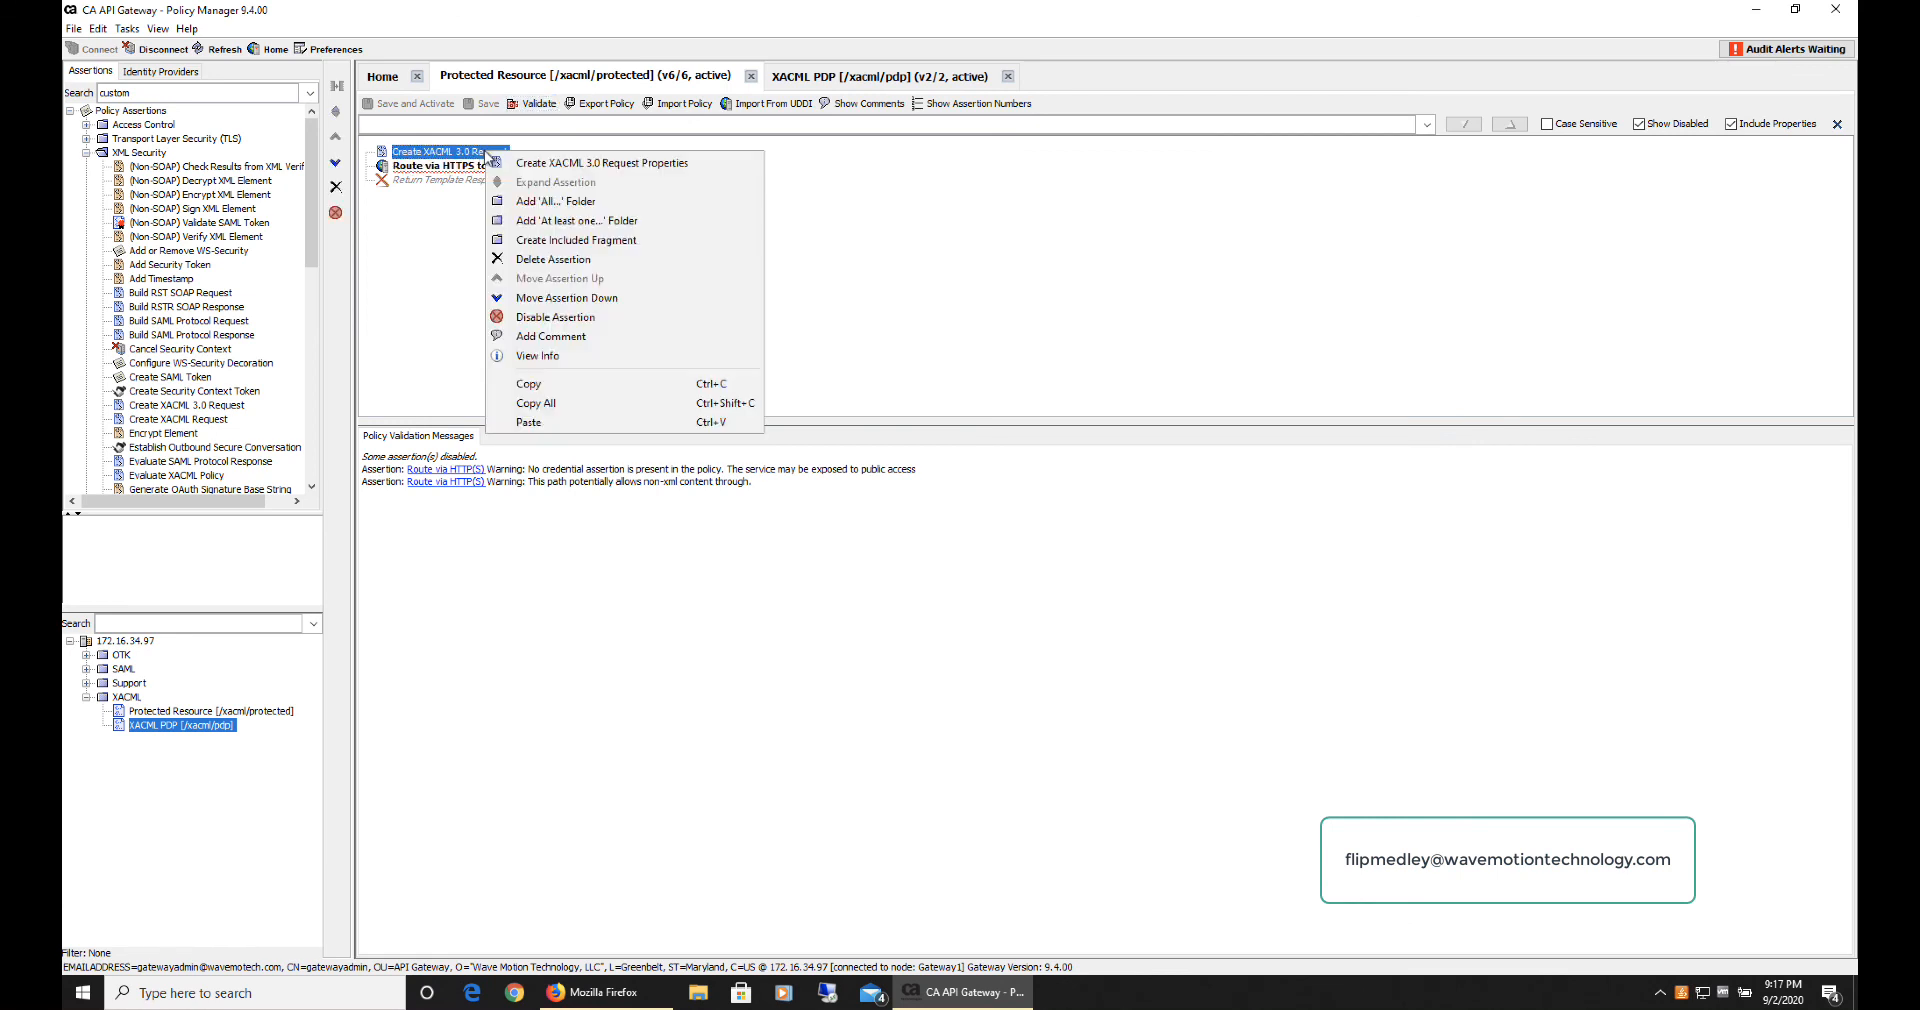
pyautogui.click(556, 163)
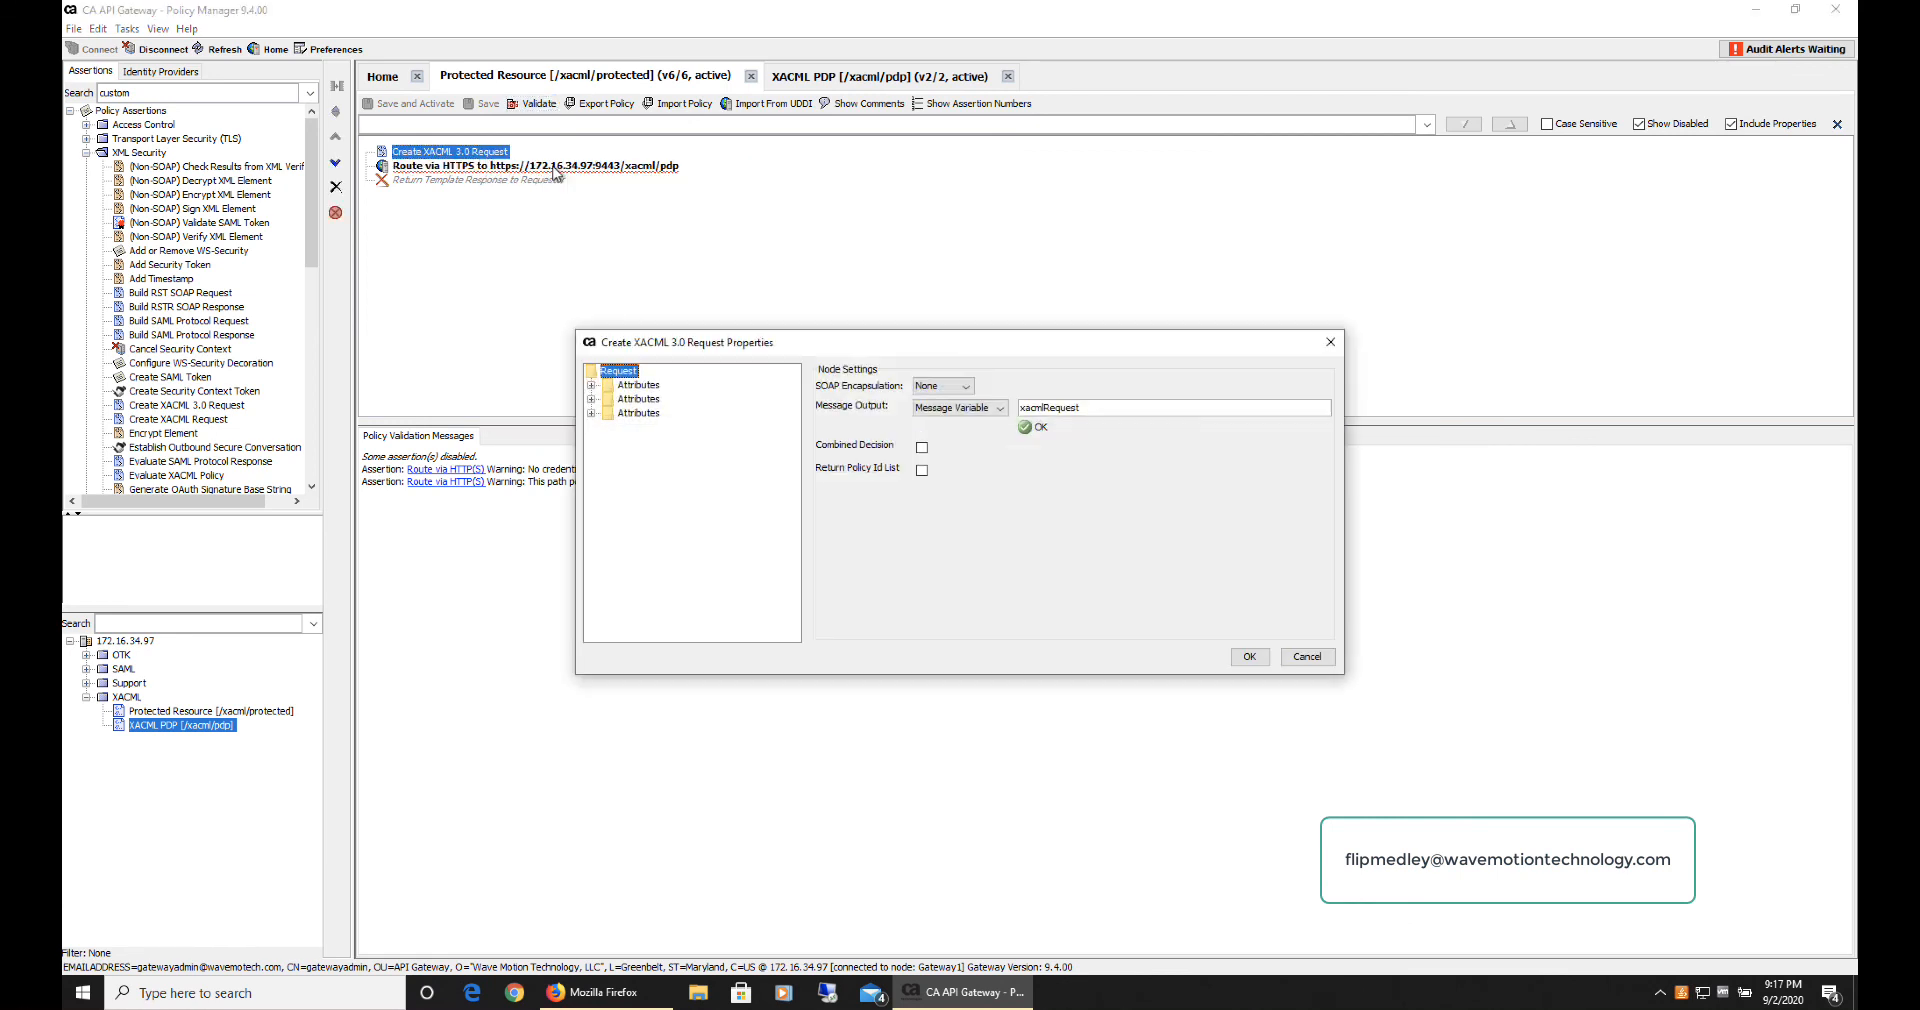
pyautogui.click(609, 399)
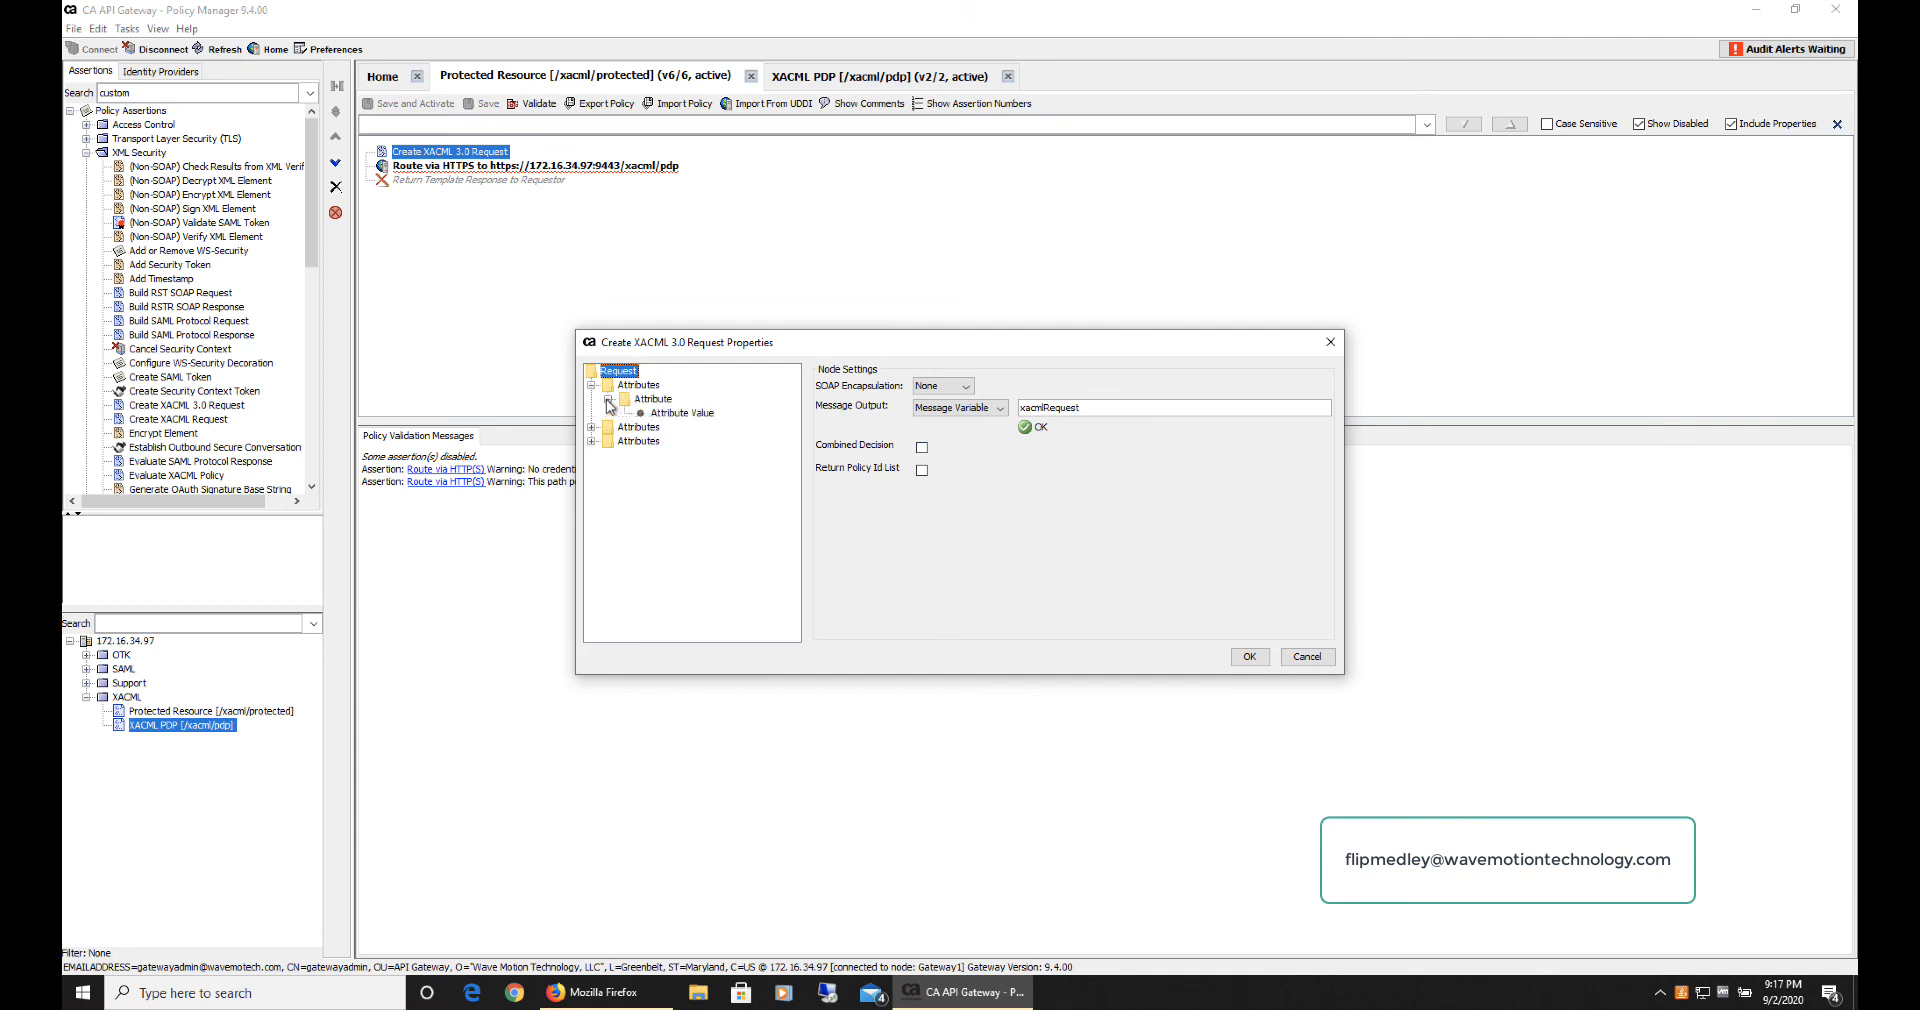
pyautogui.click(659, 413)
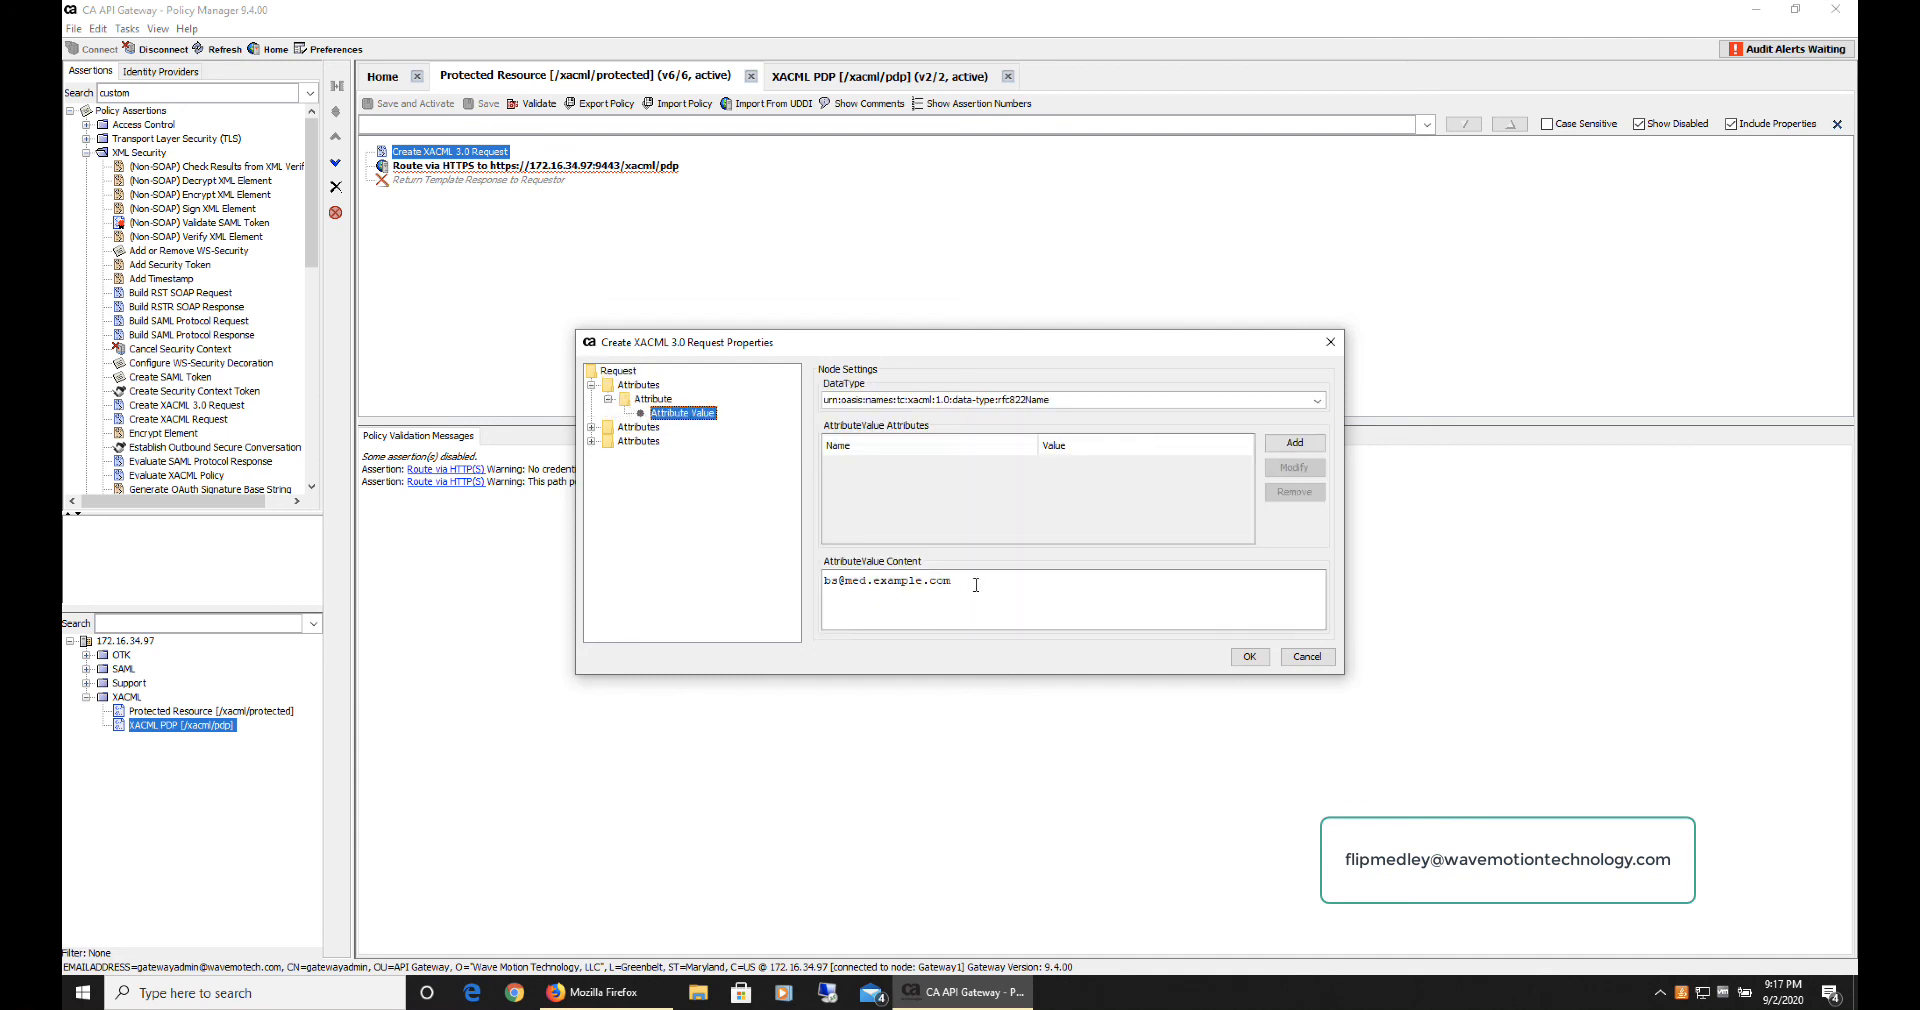
pyautogui.moveTo(976, 584); pyautogui.dragTo(690, 571)
pyautogui.write('foo@bar.cxom')
pyautogui.press('BackSpace')
pyautogui.press('BackSpace')
pyautogui.press('BackSpace')
pyautogui.write('om')
pyautogui.click(1250, 659)
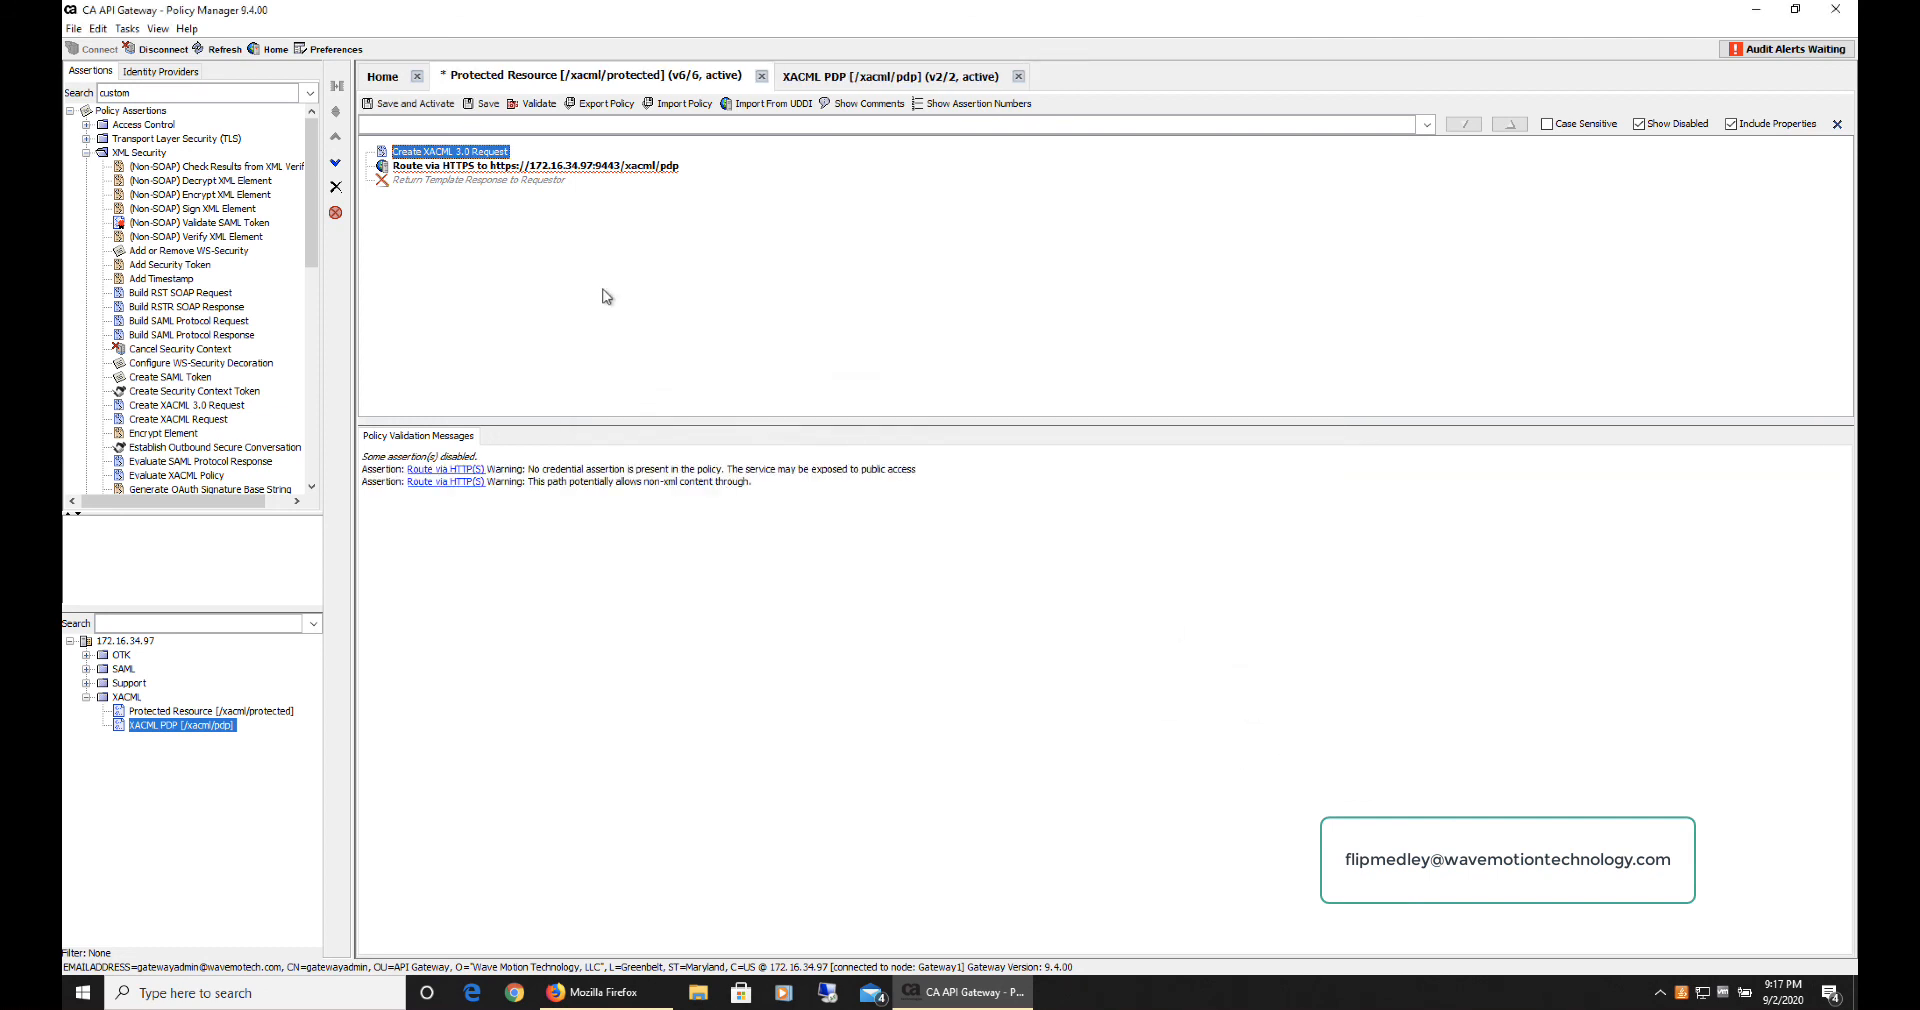
pyautogui.click(416, 104)
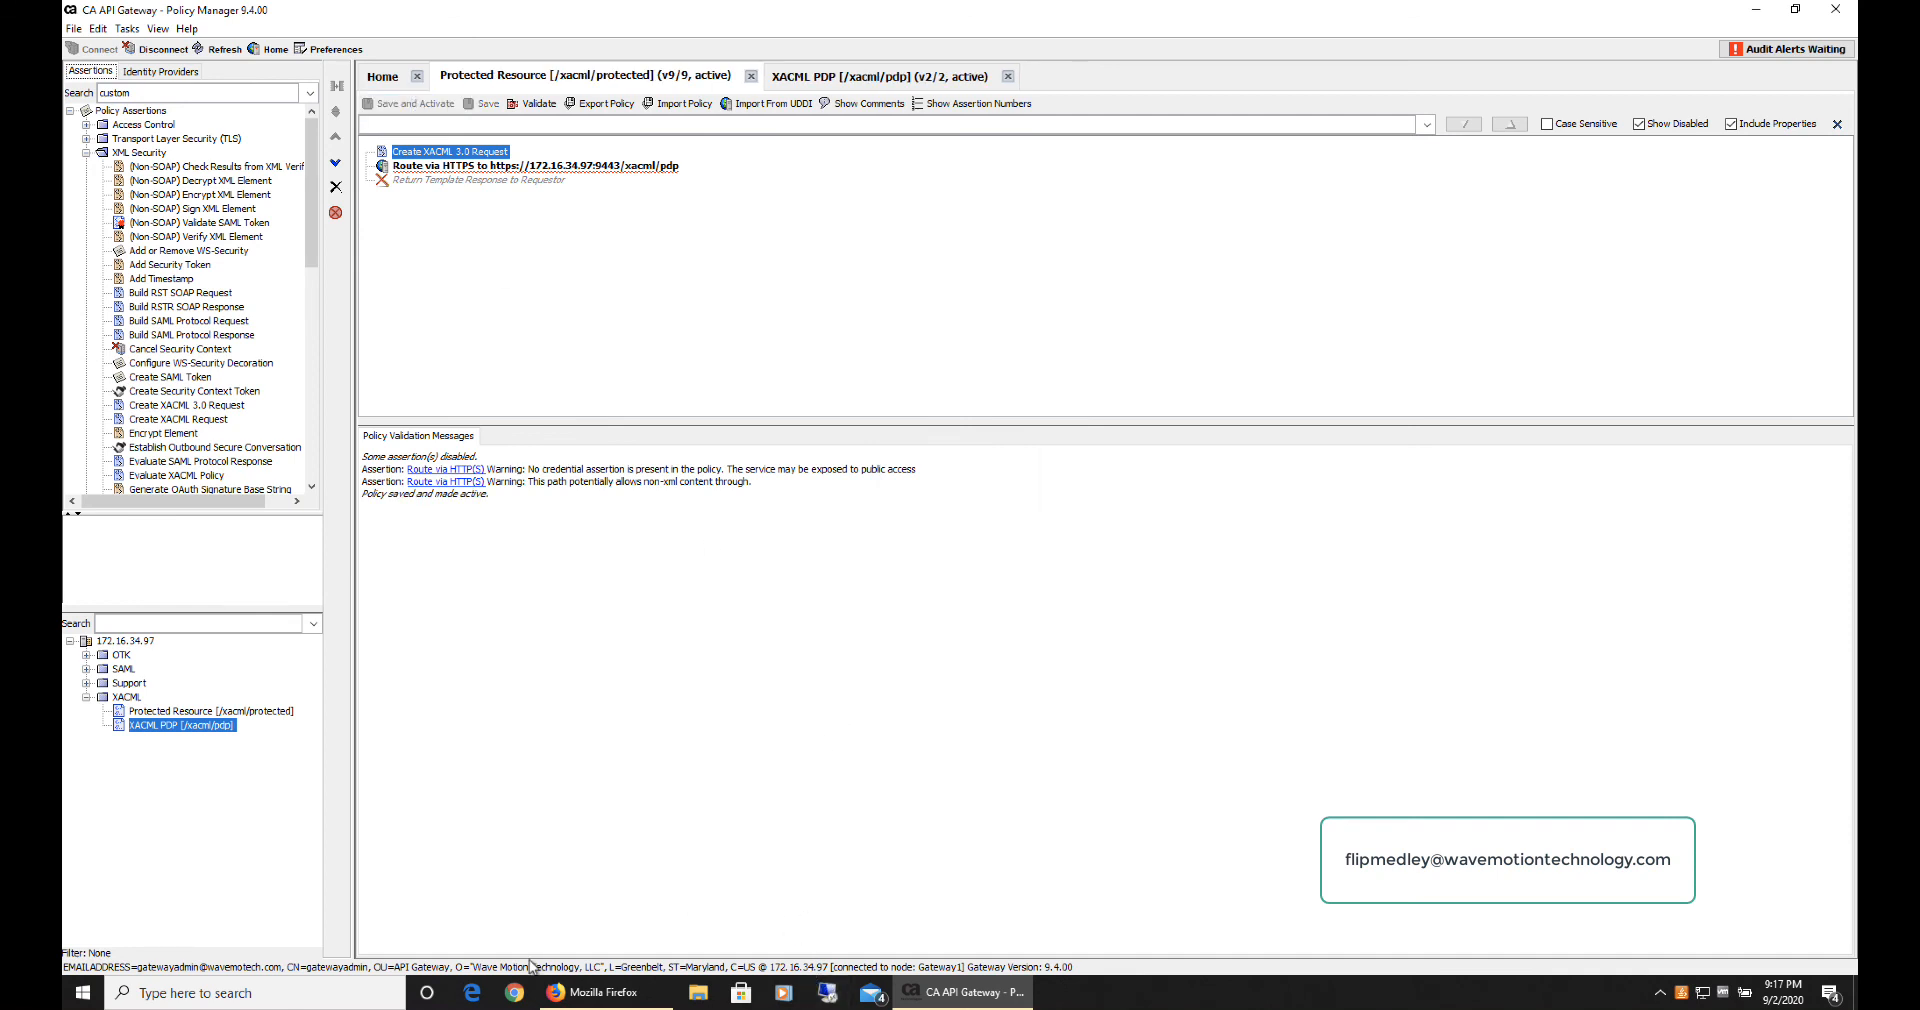
# Step: Return to Firefox and reload the protected resource to check the Decision for the changed e-mail attribute
pyautogui.click(590, 992)
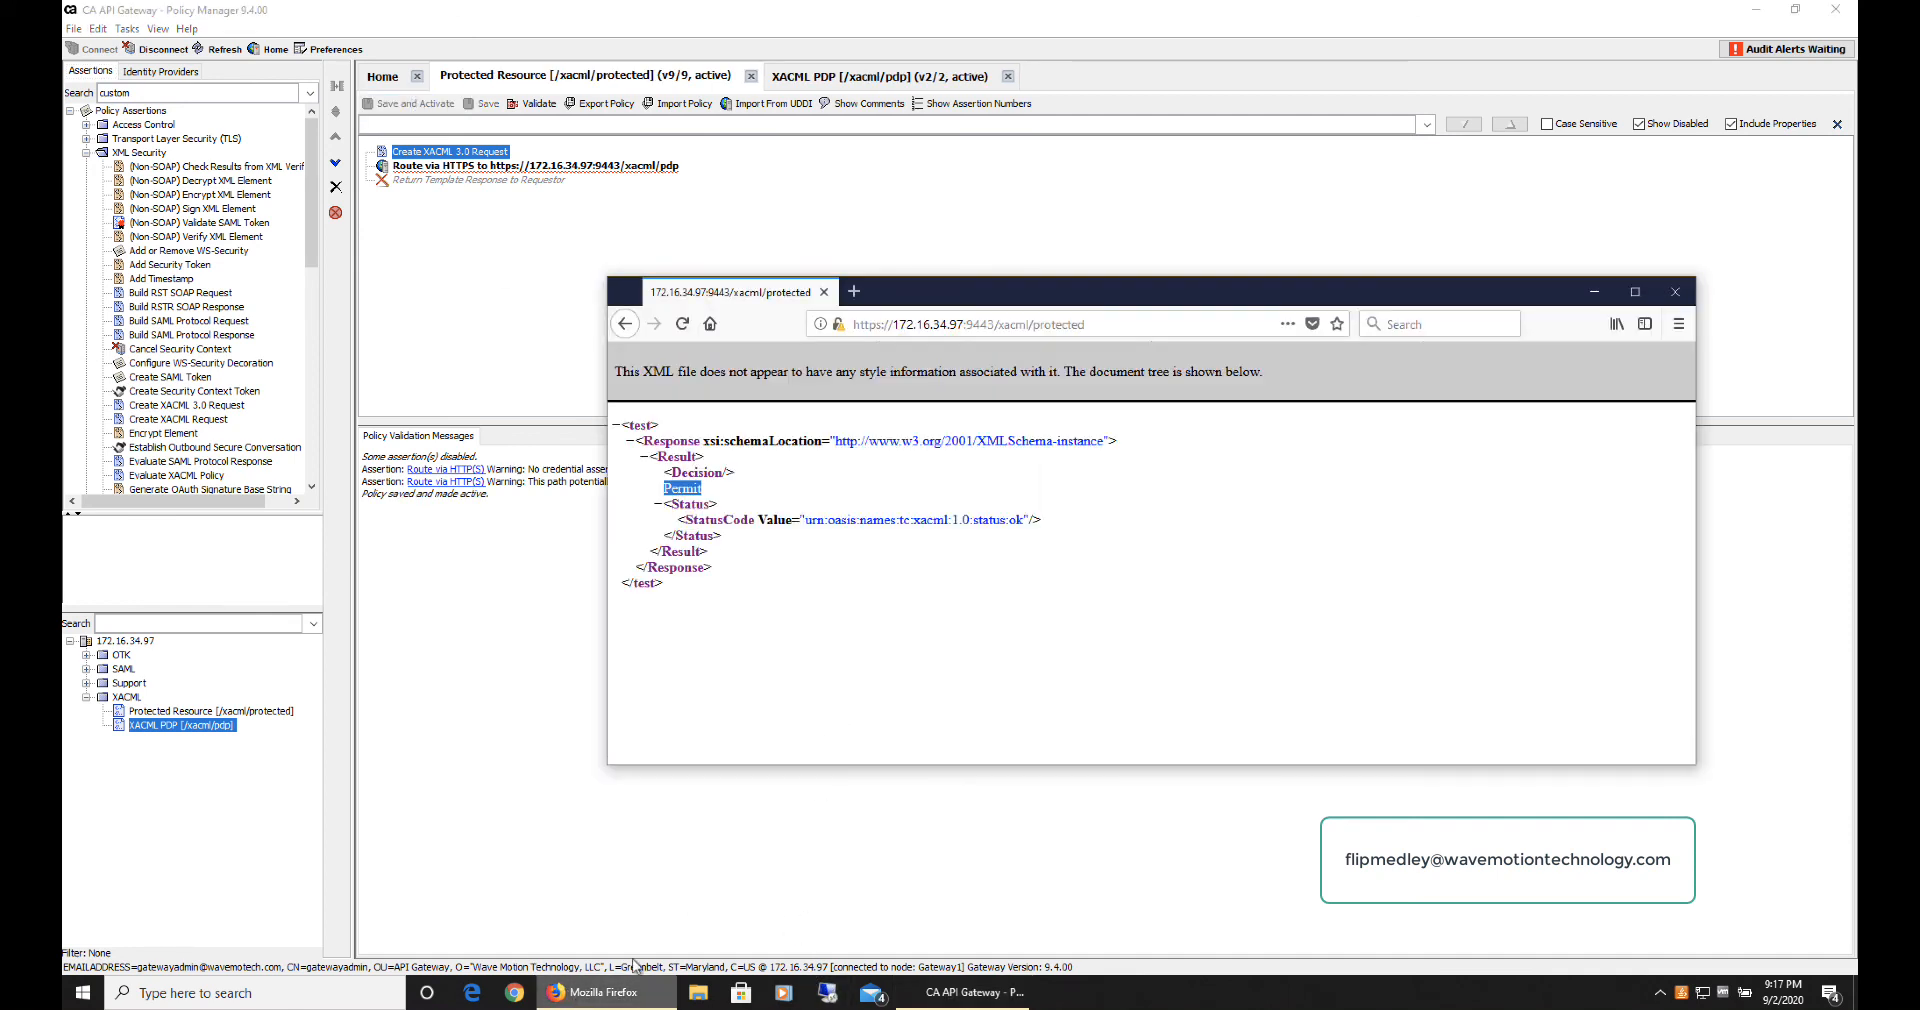
pyautogui.click(1289, 656)
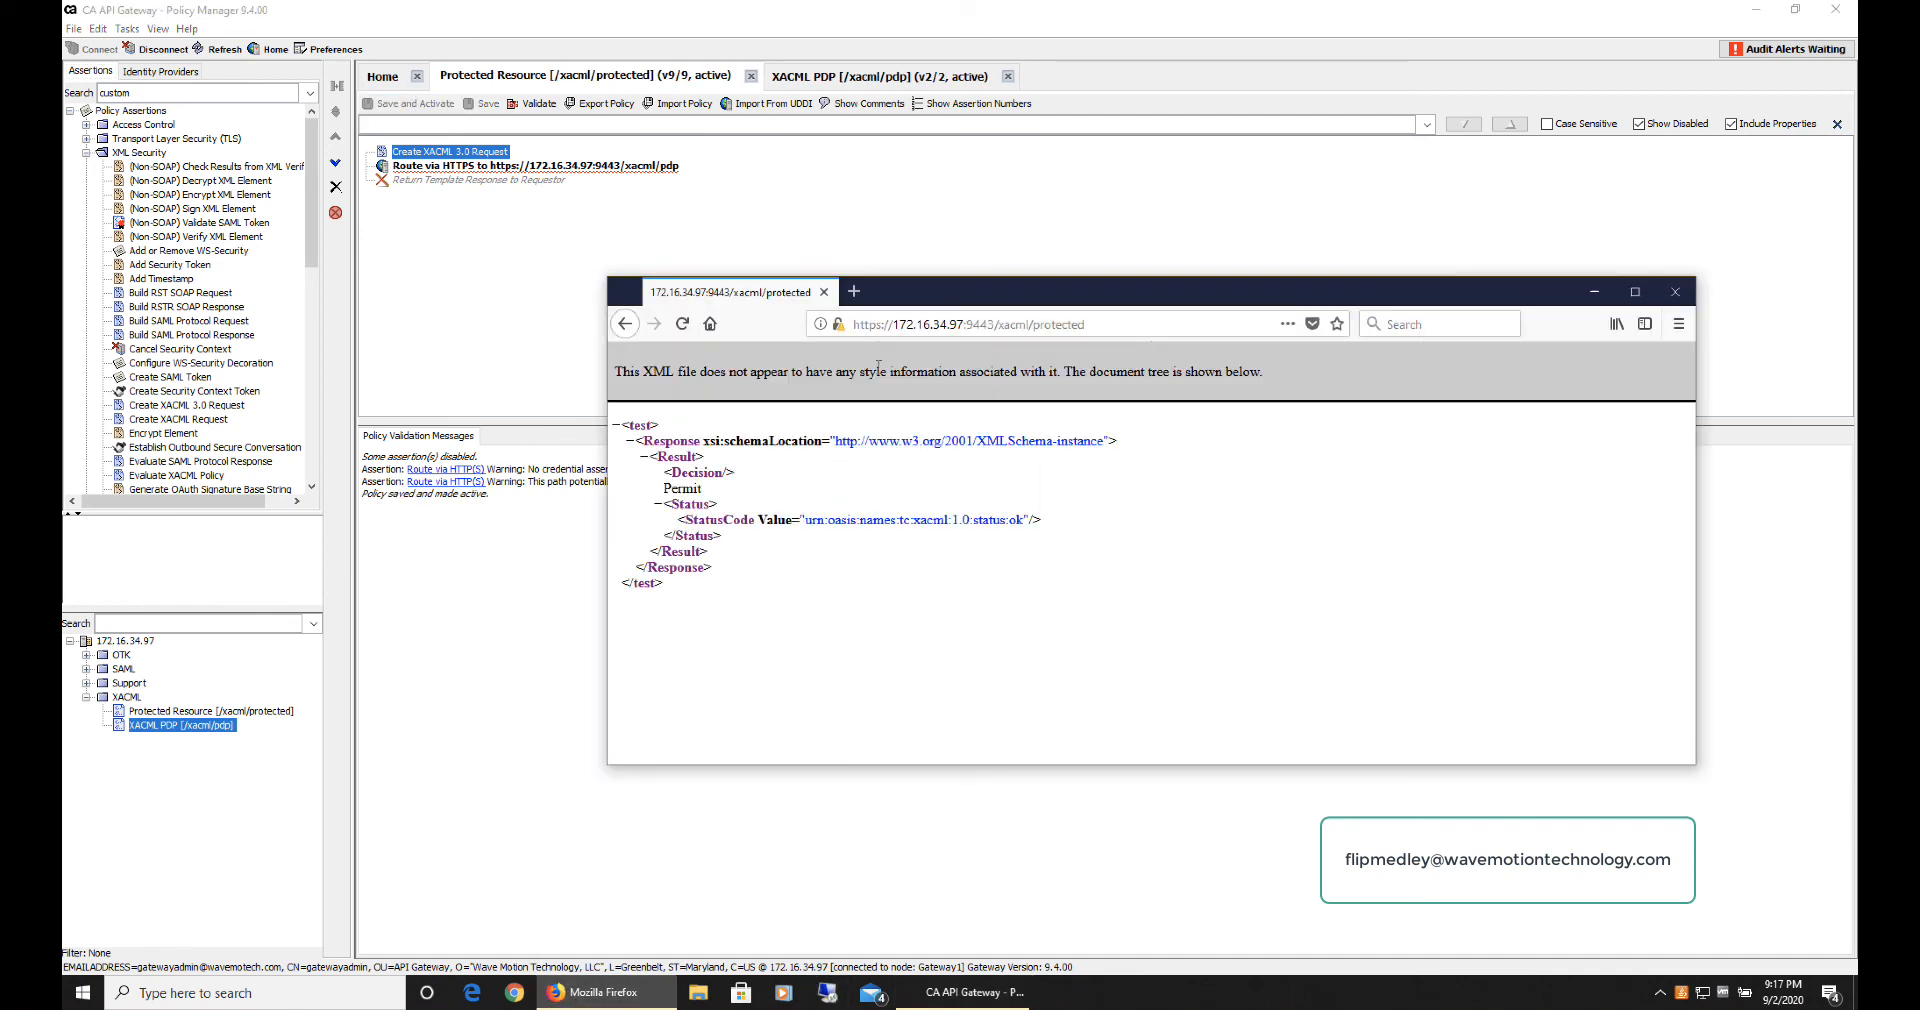
pyautogui.click(682, 324)
pyautogui.doubleClick(745, 489)
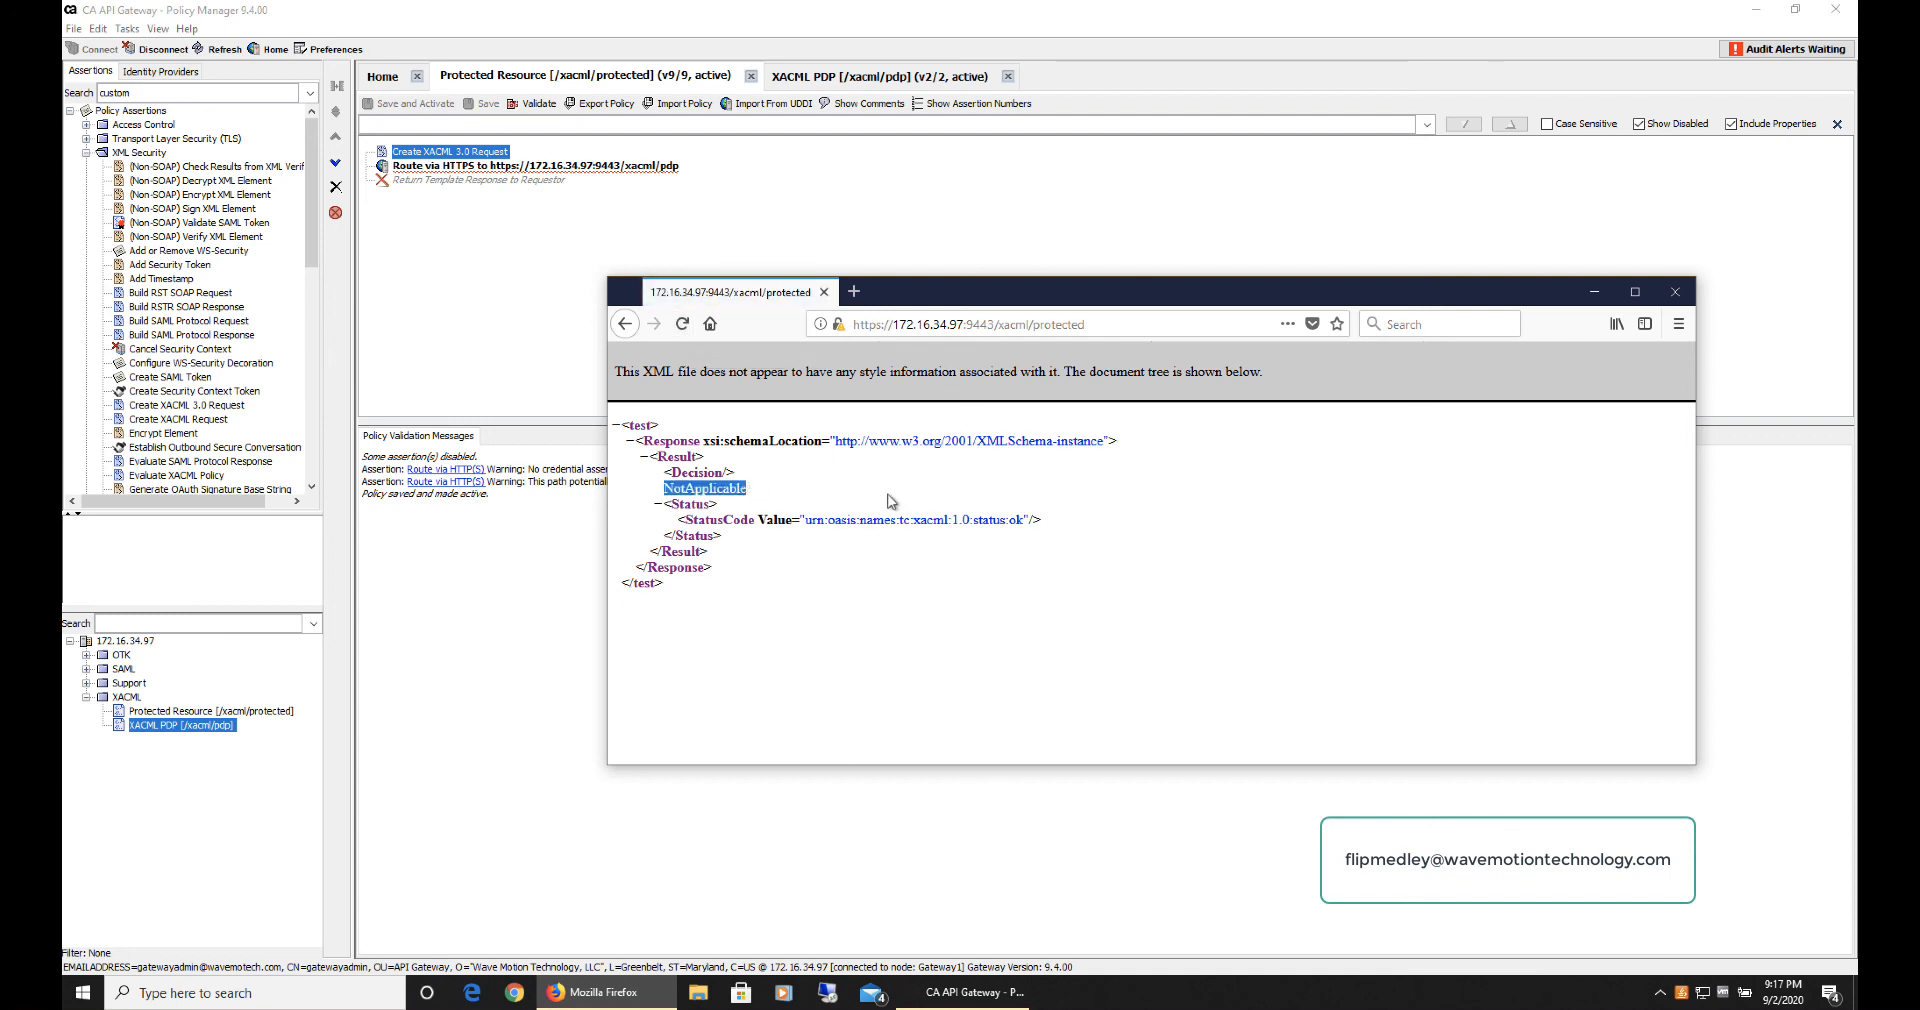